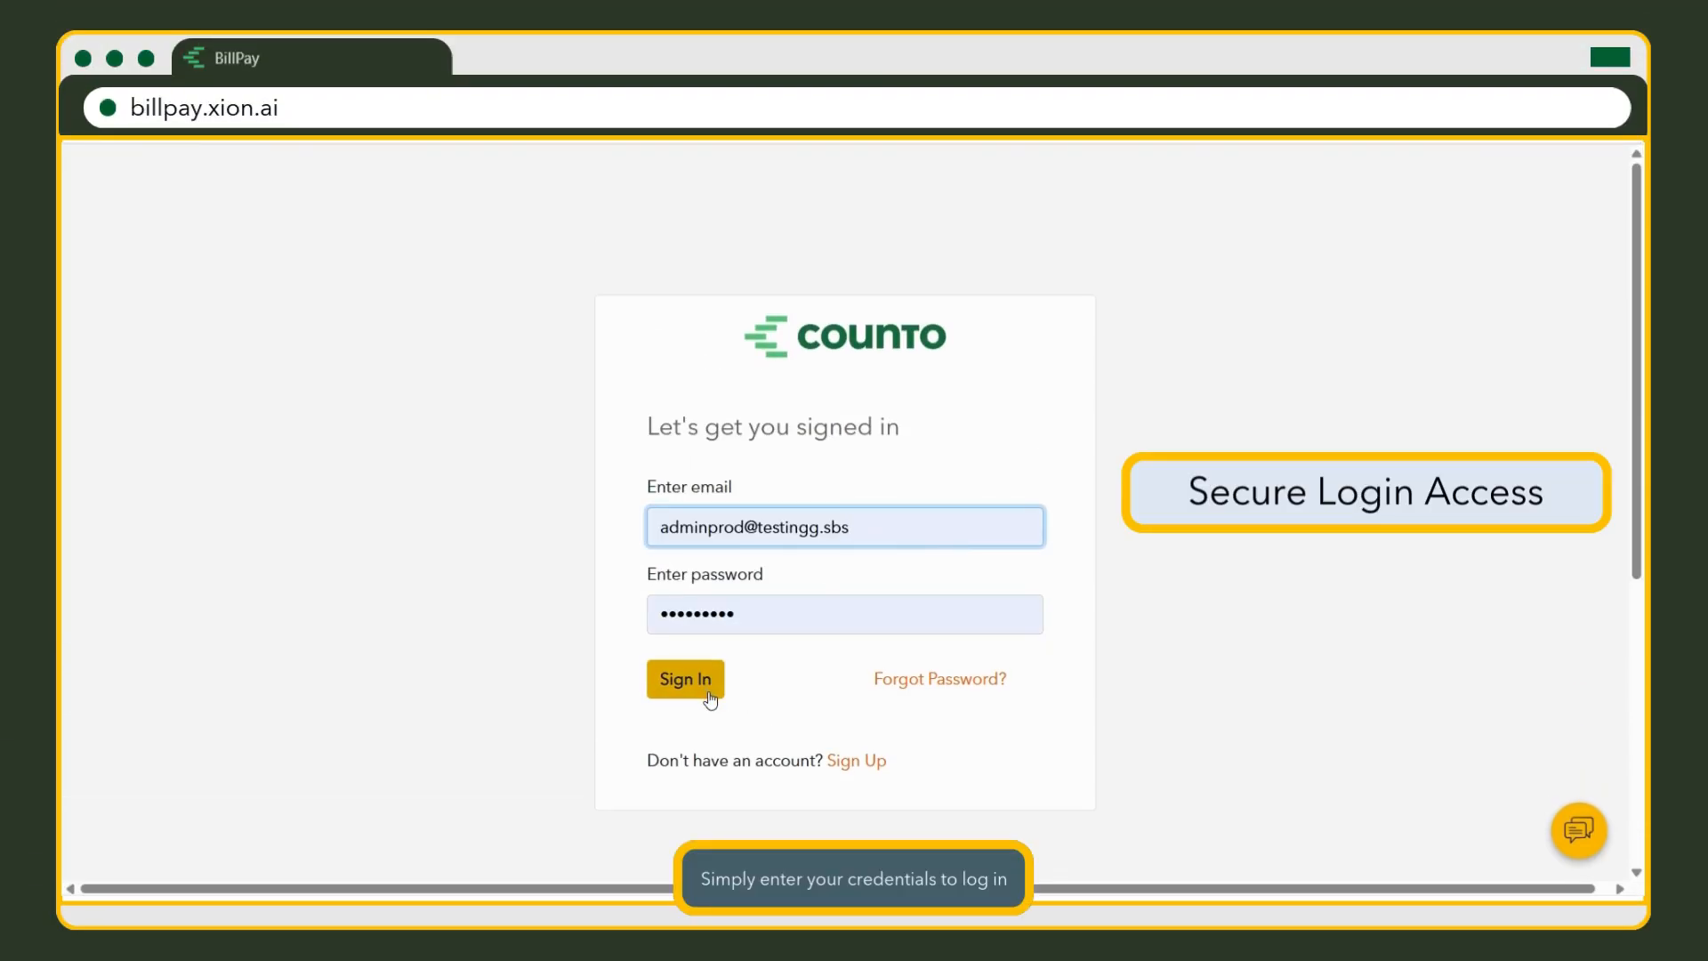
Sign in and switch to the Xion.ai Pte. Ltd. (Testing) company.
{"action": "left_click", "coordinate": [707, 693]}
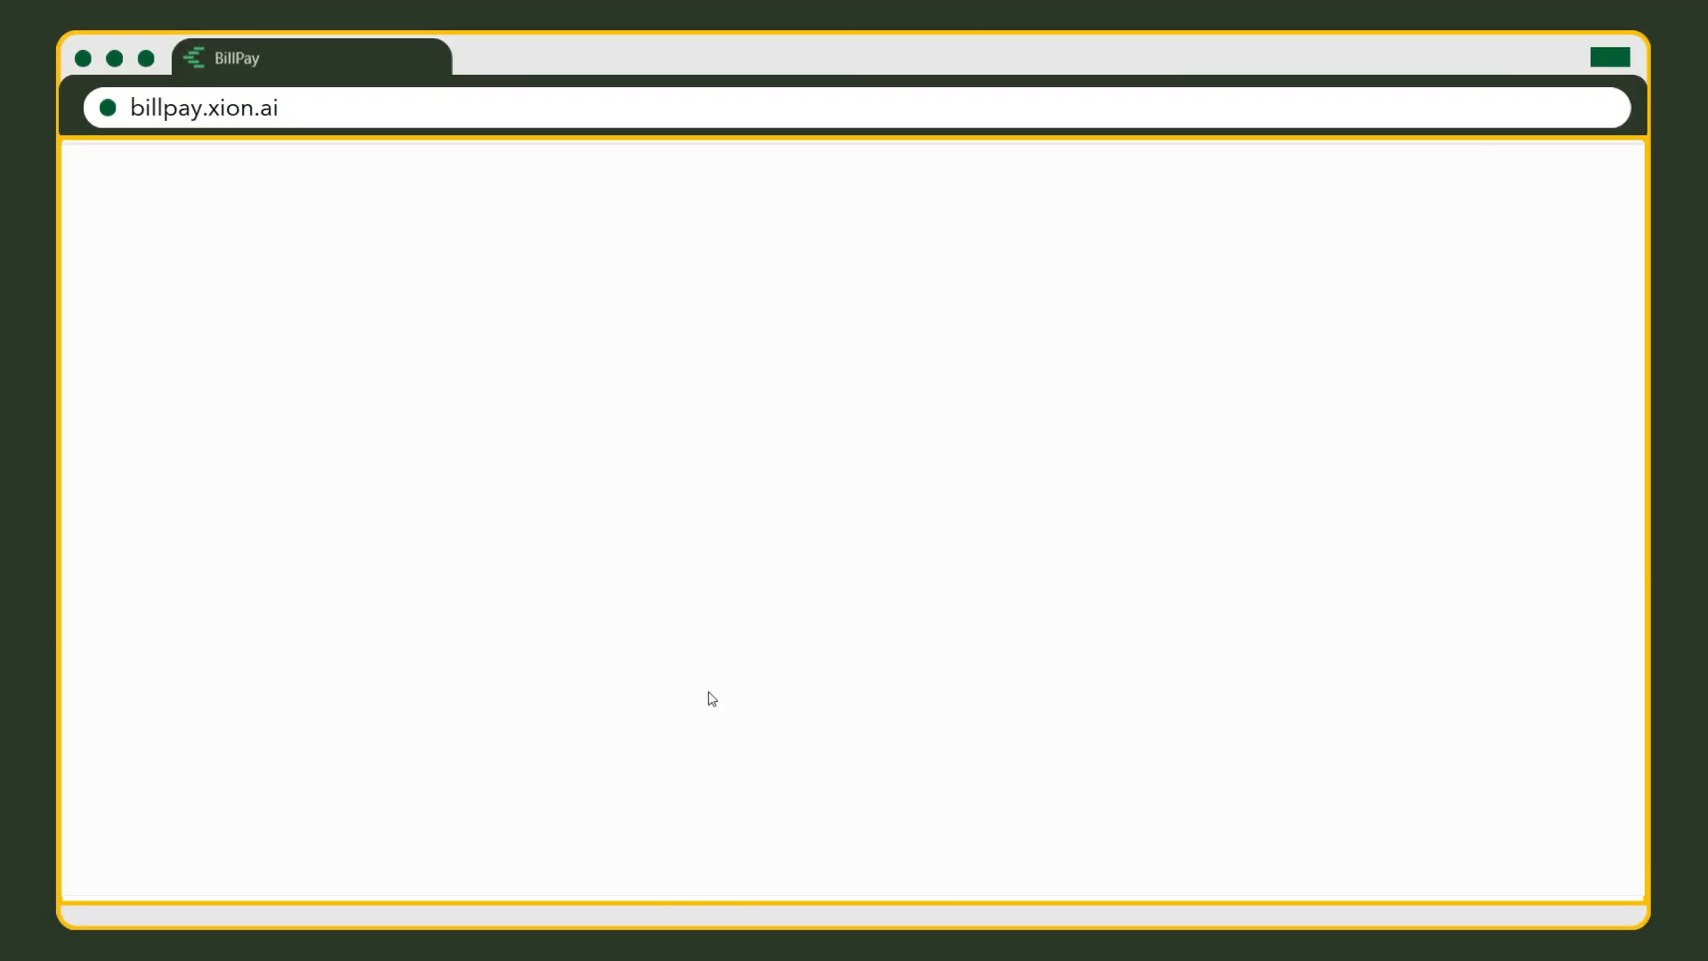
{"action": "left_click", "coordinate": [1527, 179]}
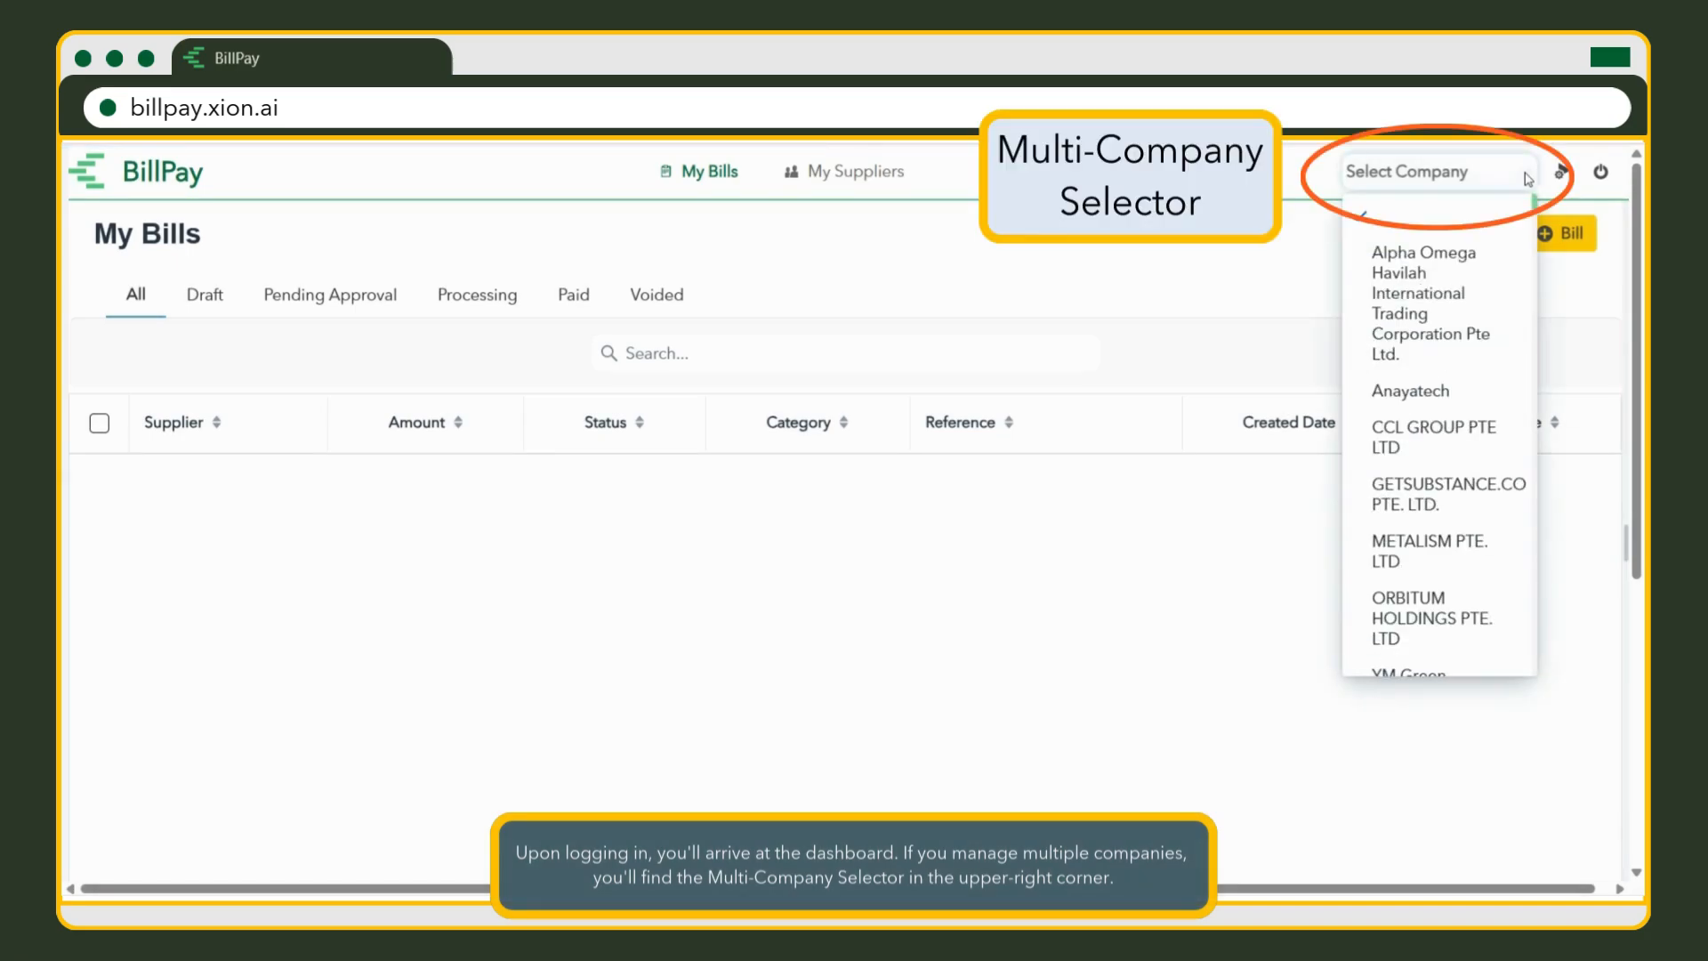
{"action": "type", "text": "xion"}
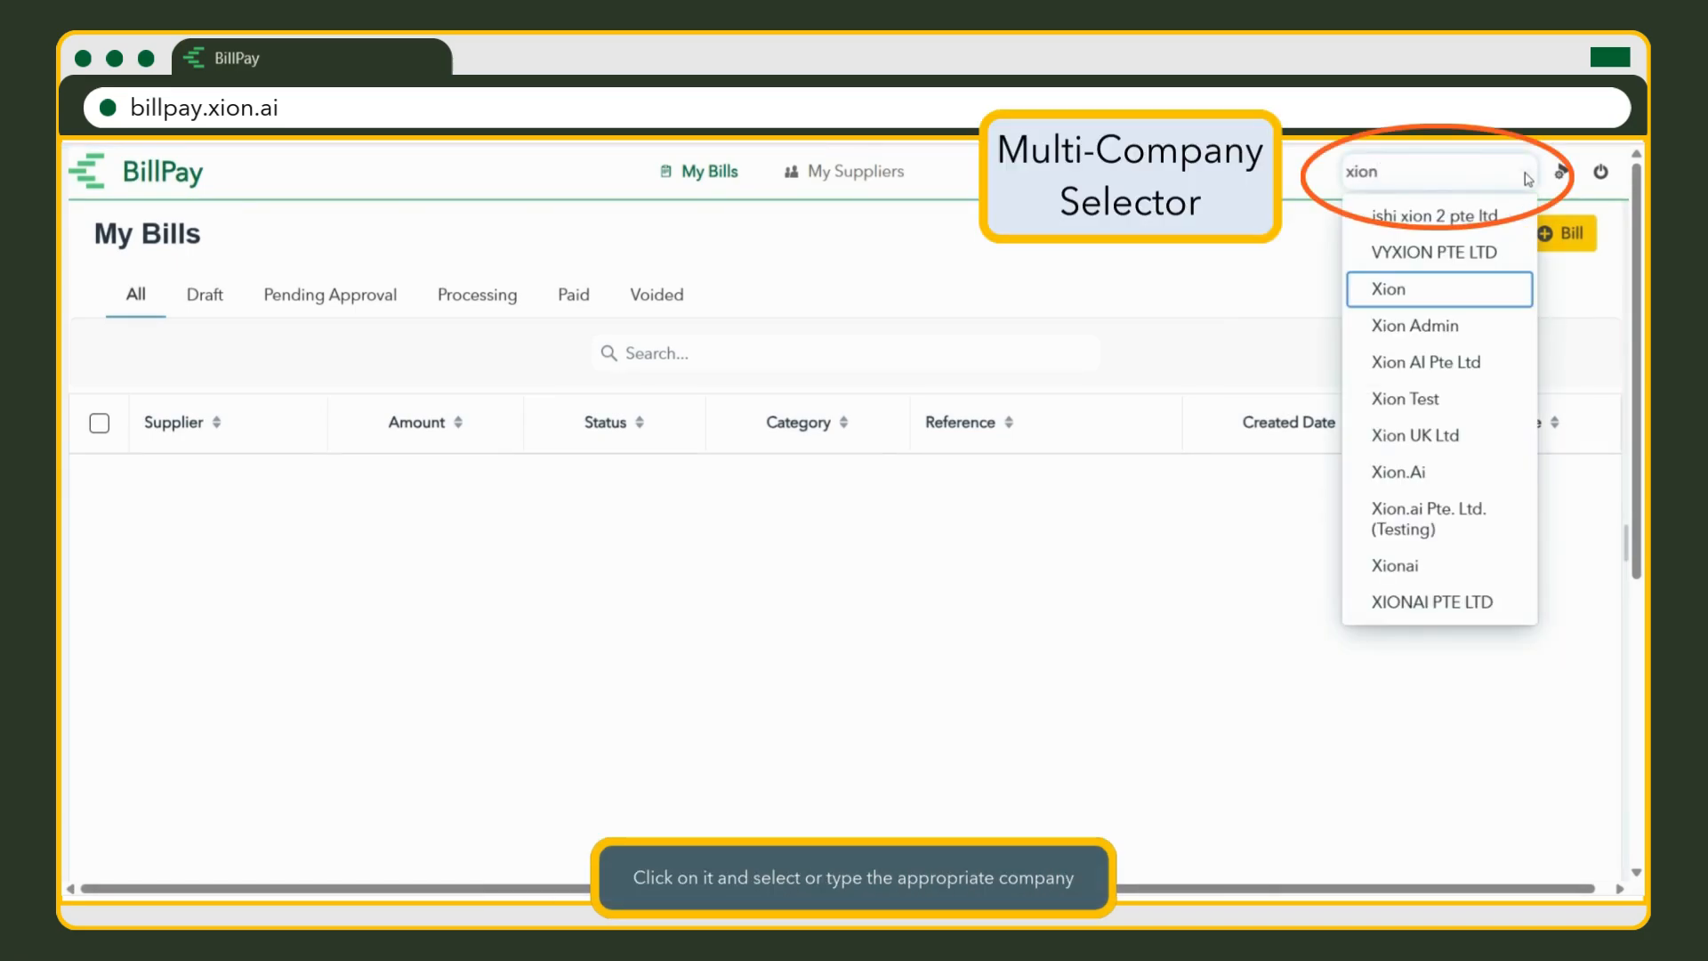
{"action": "left_click", "coordinate": [1503, 544]}
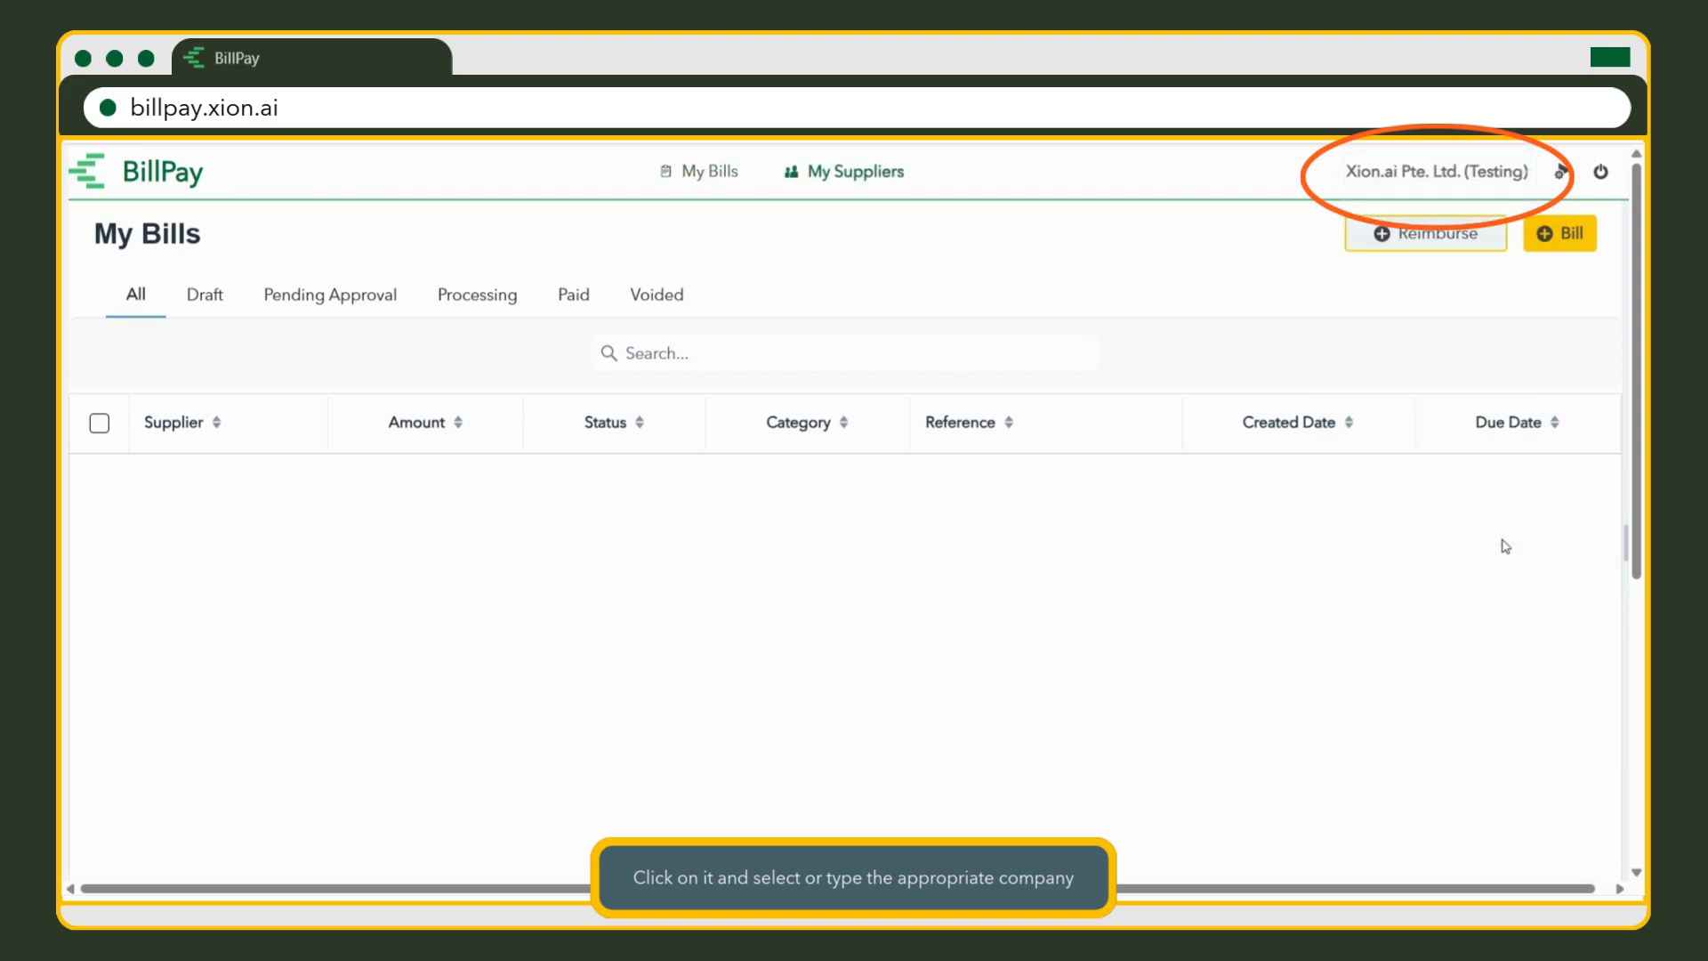
Review currency balances and the Draft, Pending Approval and Processing tabs, then open My Suppliers.
{"action": "left_click", "coordinate": [1325, 240]}
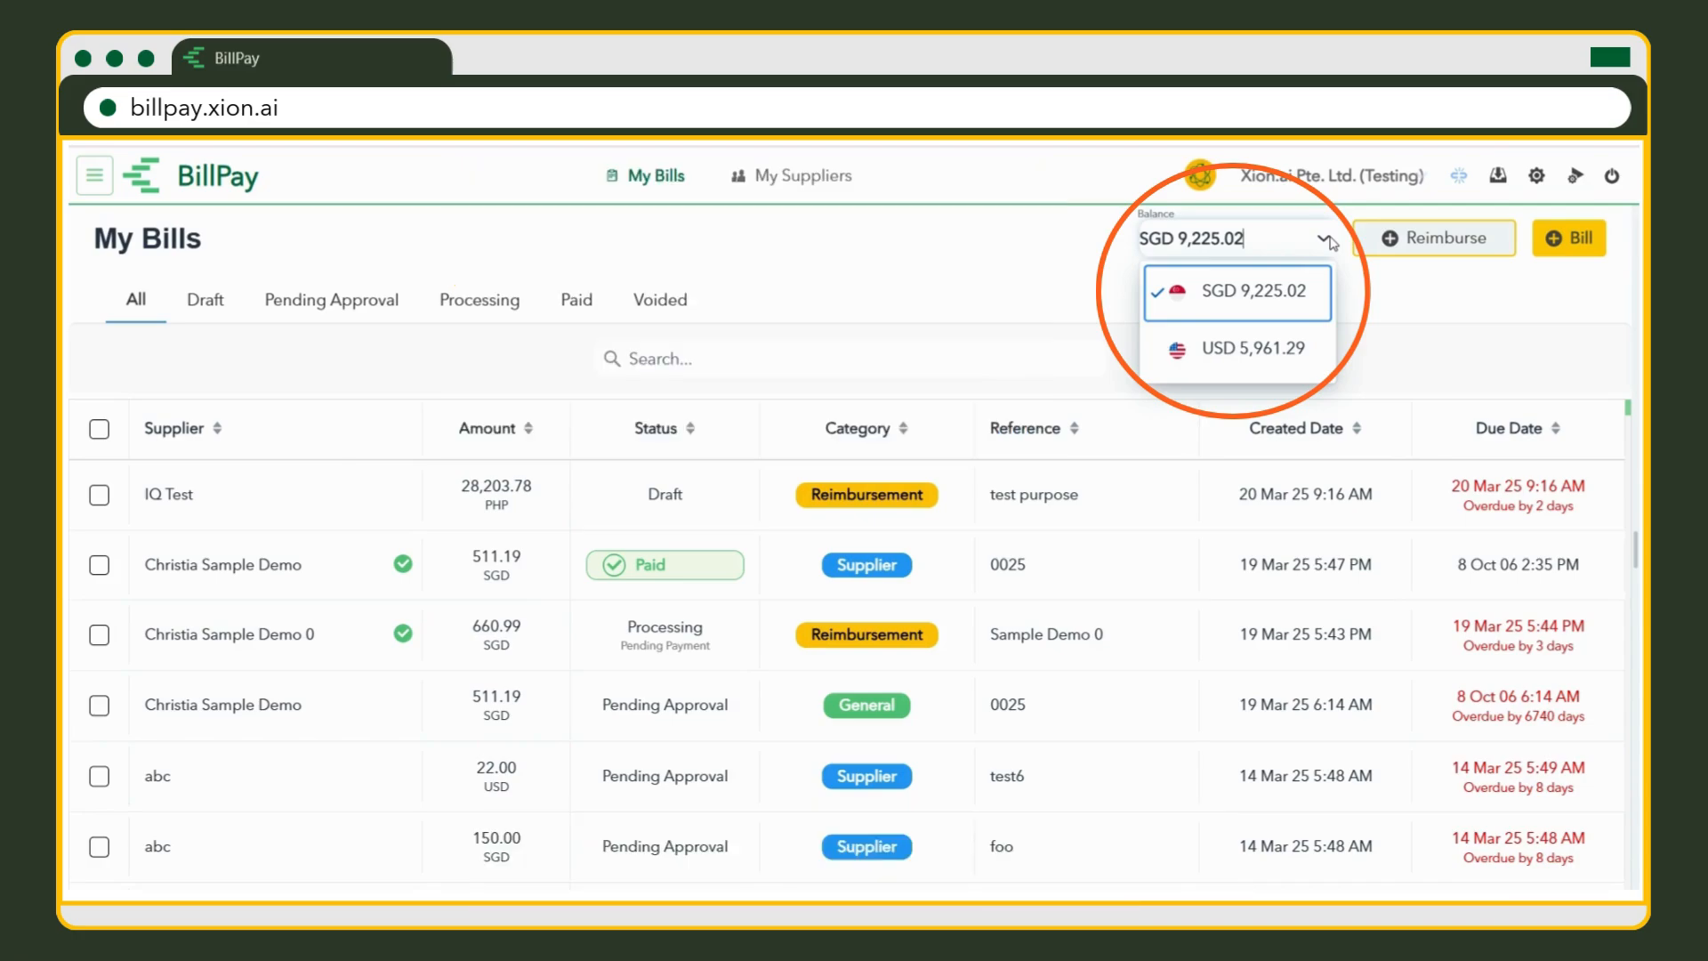
{"action": "left_click", "coordinate": [1329, 242]}
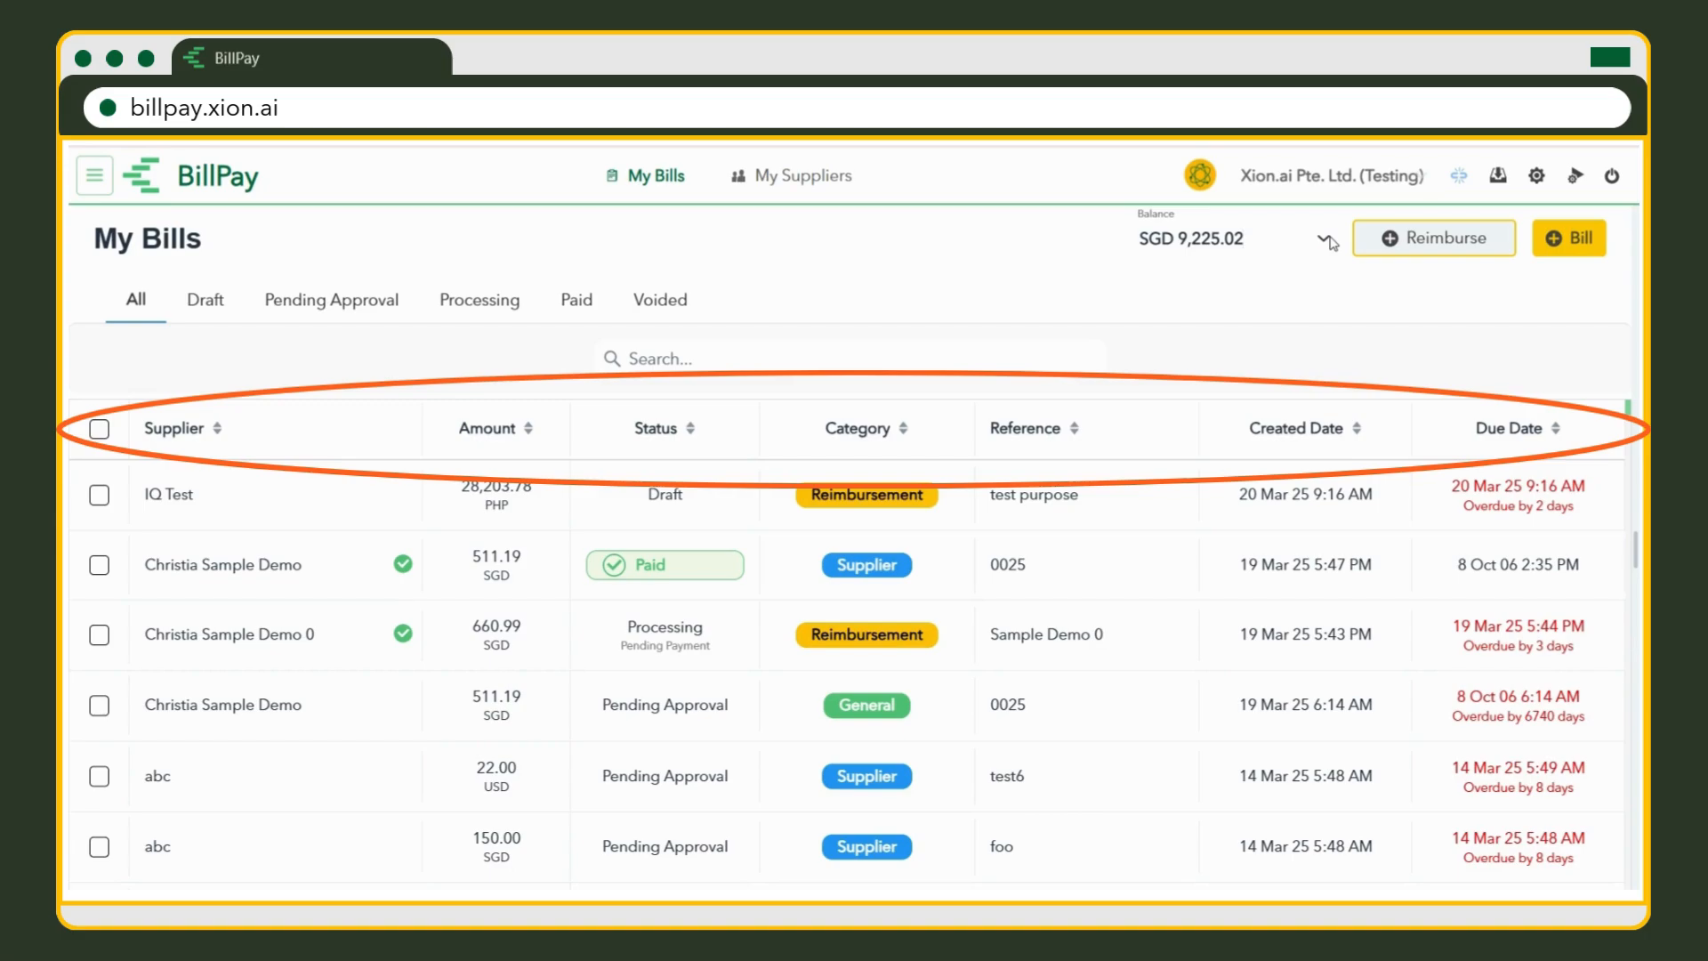
{"action": "left_click", "coordinate": [222, 311]}
{"action": "left_click", "coordinate": [337, 319]}
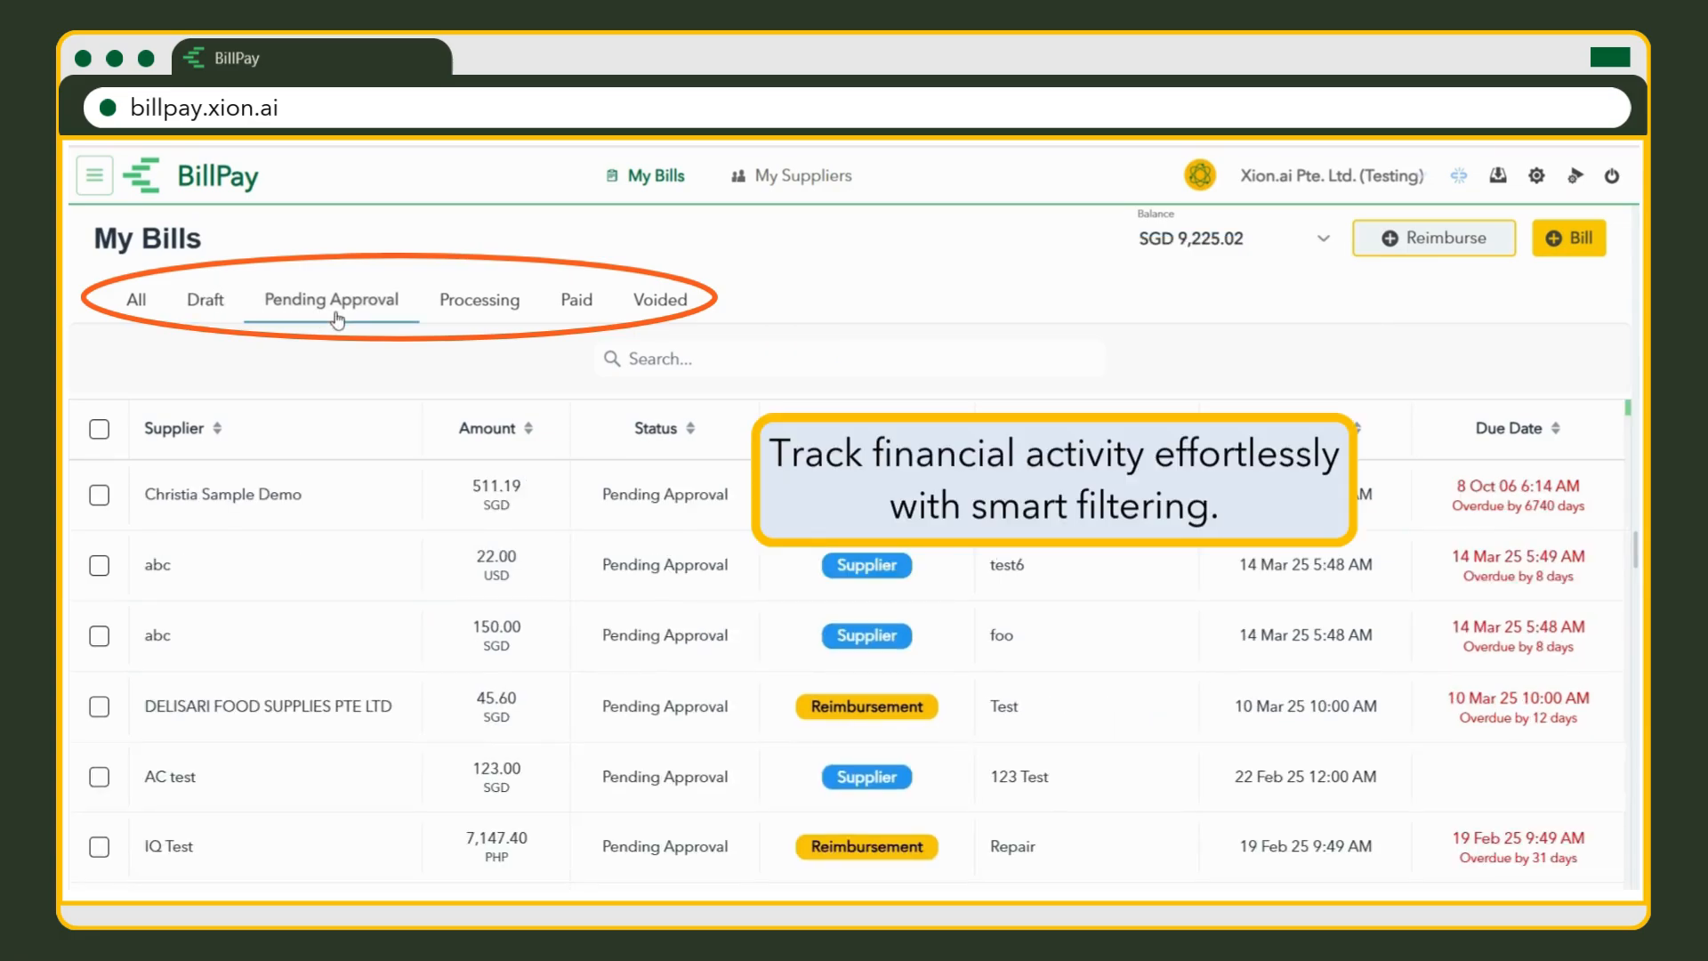
{"action": "left_click", "coordinate": [472, 320]}
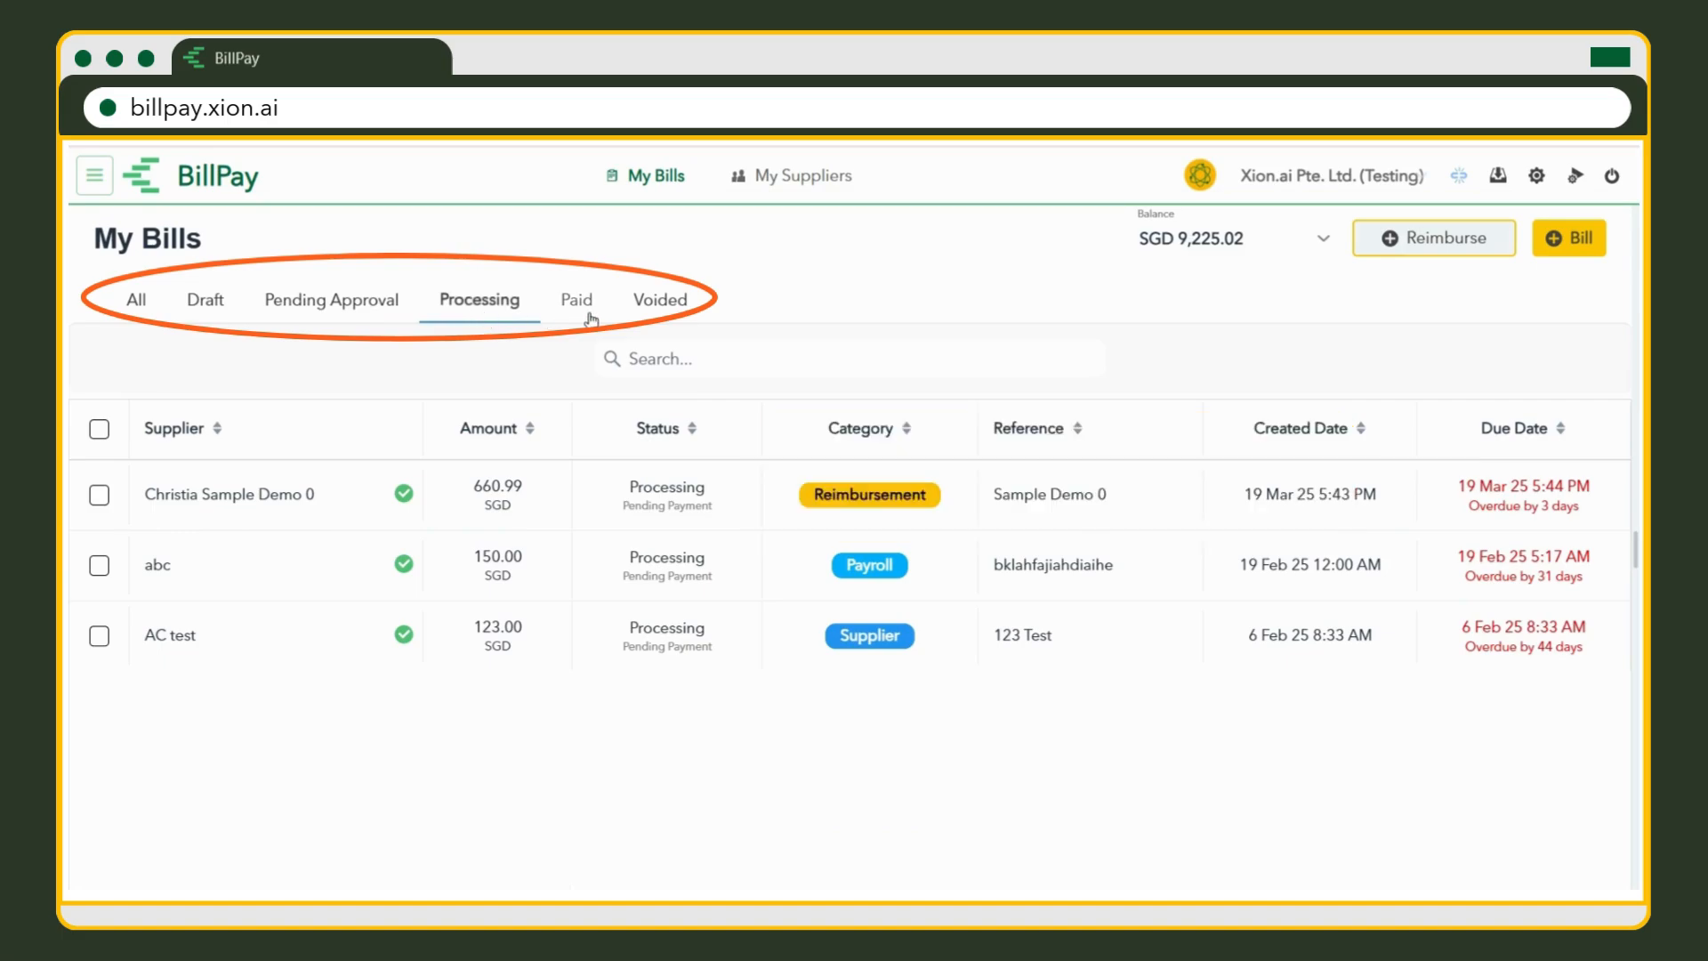
{"action": "left_click", "coordinate": [839, 196]}
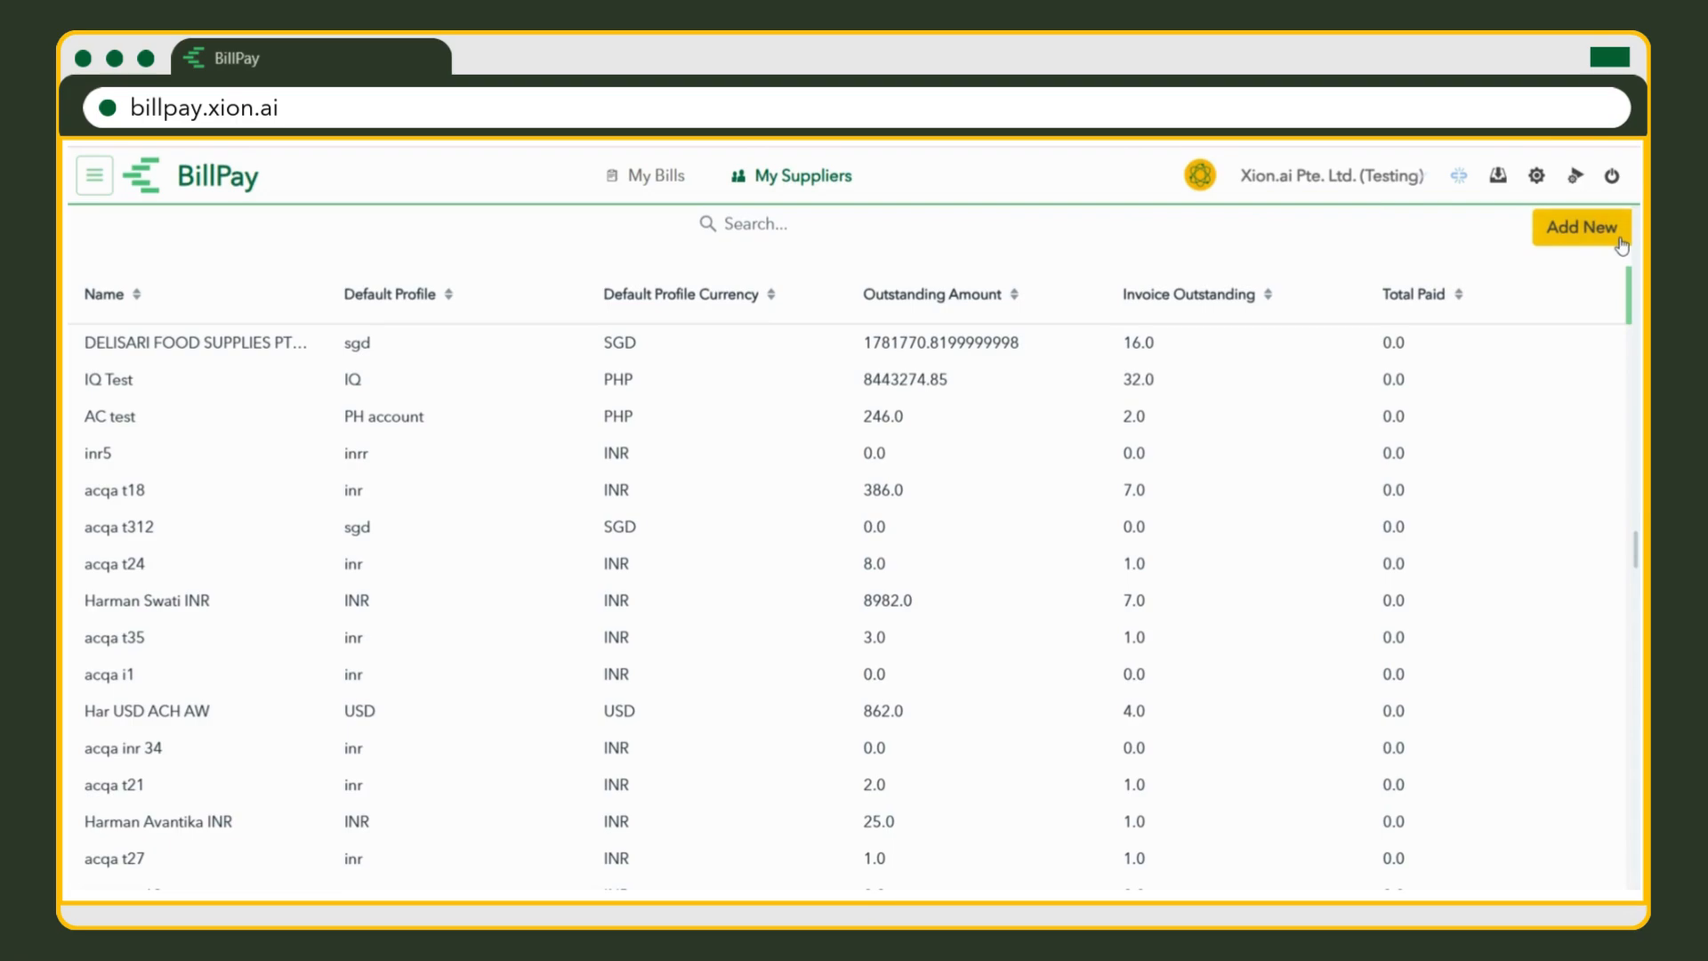
Start a brand-new supplier and enter the supplier's name and e-mail address.
{"action": "left_click", "coordinate": [1620, 245]}
{"action": "left_click", "coordinate": [1610, 523]}
{"action": "left_click", "coordinate": [1612, 525]}
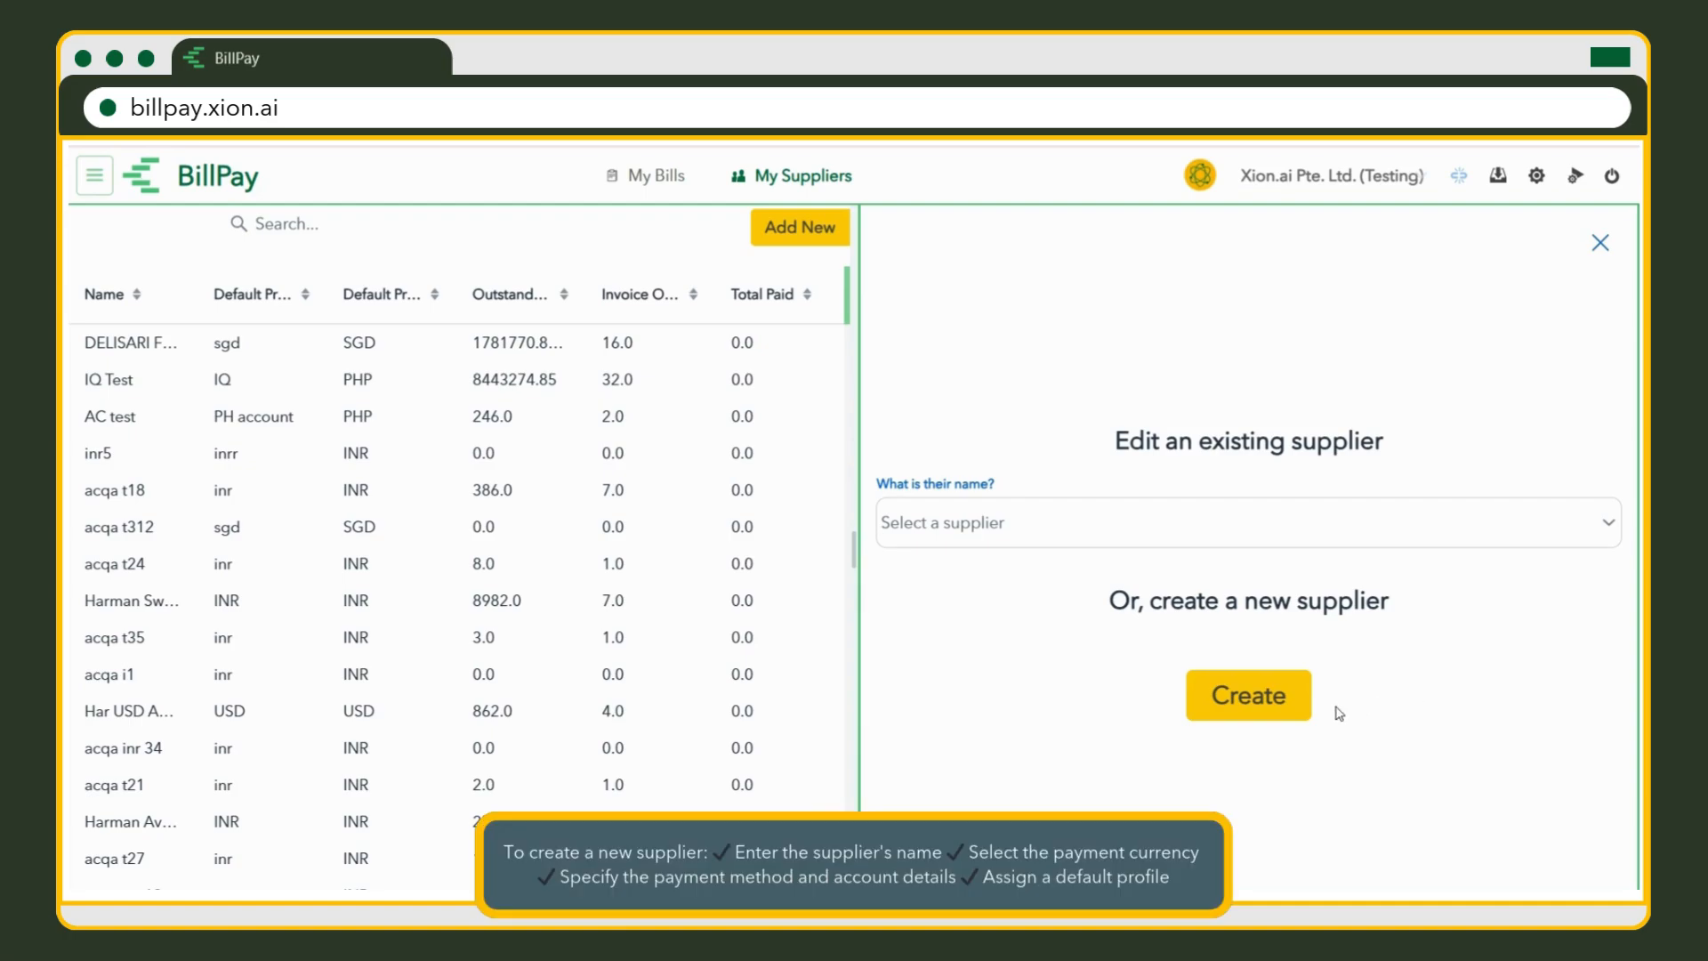
{"action": "left_click", "coordinate": [1302, 717]}
{"action": "left_click", "coordinate": [1036, 335]}
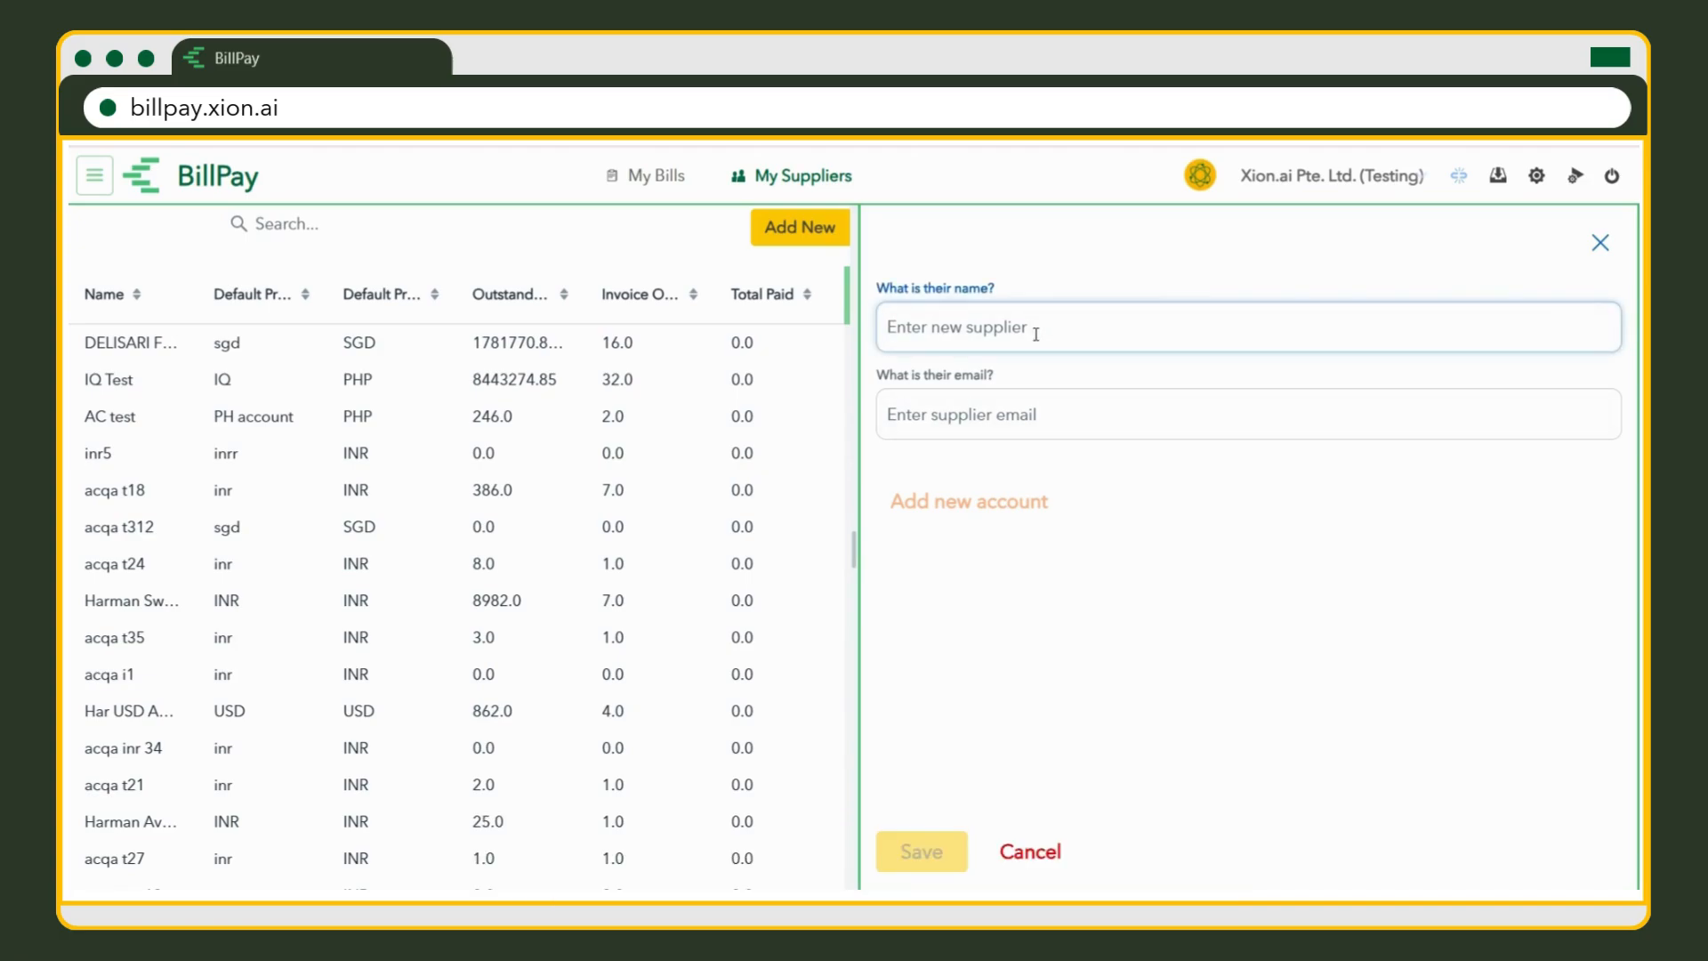
{"action": "type", "text": "christia sample"}
{"action": "left_click", "coordinate": [972, 418]}
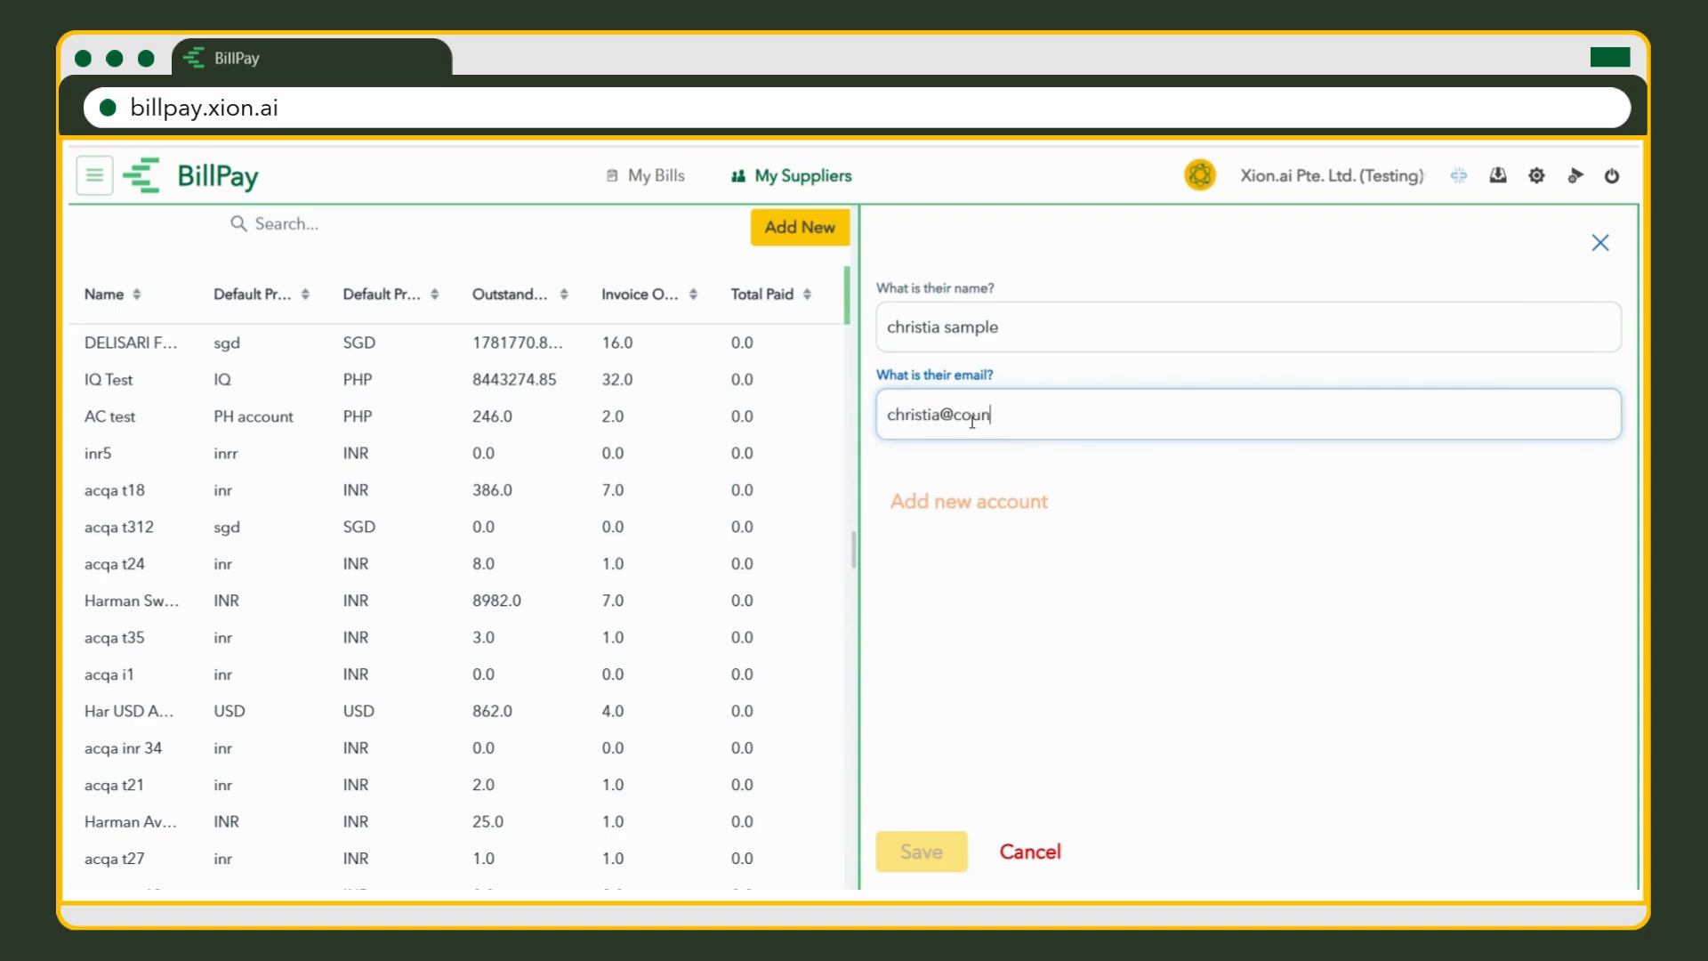
Add a bank account with a nickname, located in Singapore.
{"action": "left_click", "coordinate": [1036, 505]}
{"action": "left_click", "coordinate": [1046, 510]}
{"action": "type", "text": "christia"}
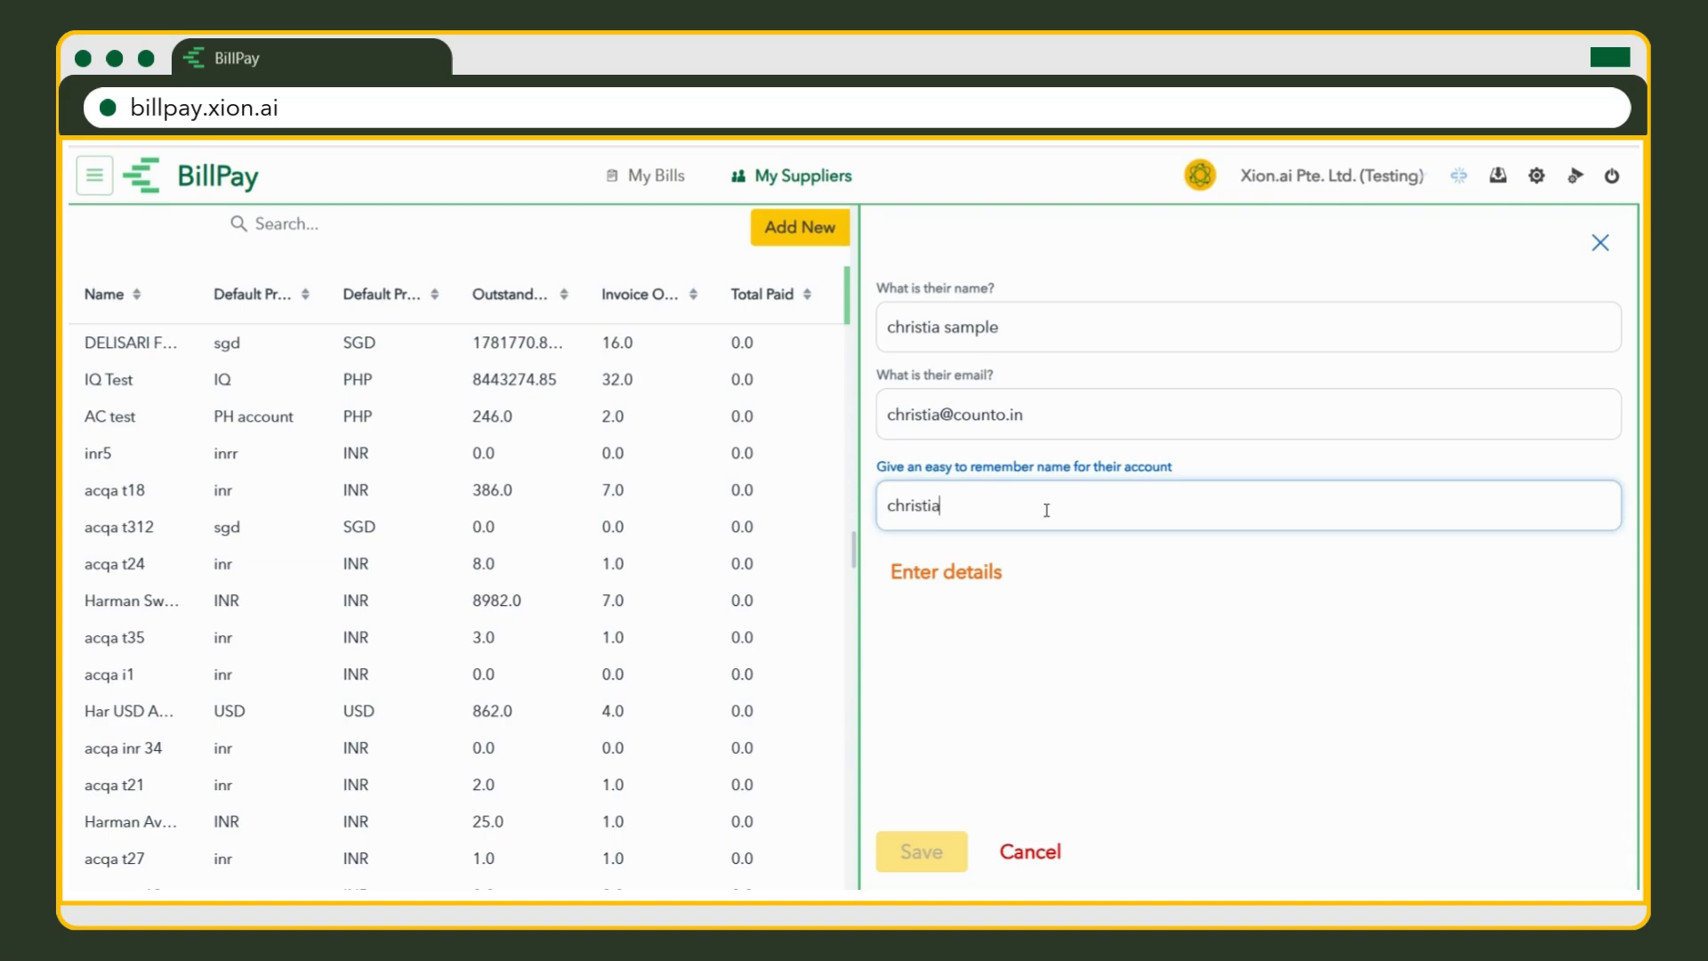
{"action": "left_click", "coordinate": [1001, 582]}
{"action": "left_click", "coordinate": [1000, 590]}
{"action": "type", "text": "singa"}
{"action": "left_click", "coordinate": [994, 657]}
Set the account to SGD currency, Business type, paid by FAST.
{"action": "left_click", "coordinate": [989, 681]}
{"action": "left_click", "coordinate": [990, 610]}
{"action": "left_click", "coordinate": [989, 774]}
{"action": "left_click", "coordinate": [969, 766]}
{"action": "left_click", "coordinate": [978, 776]}
{"action": "left_click", "coordinate": [983, 785]}
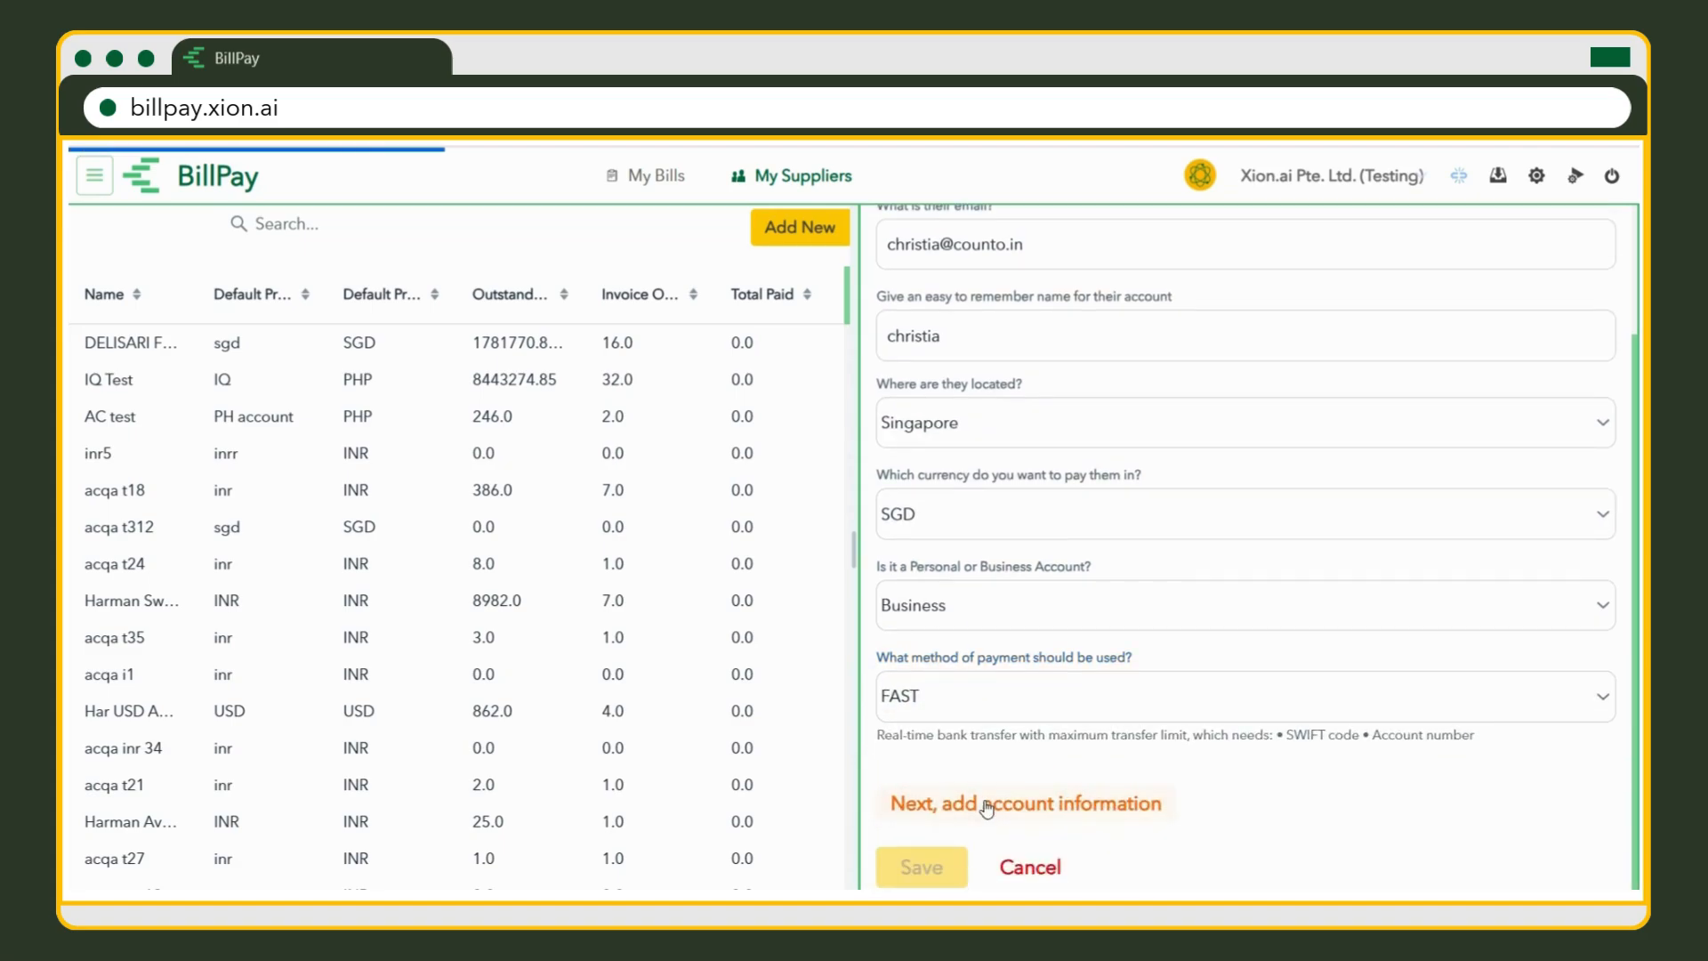
Enter SWIFT code DBSSSGSG, the bank account number and the account holder's name.
{"action": "left_click", "coordinate": [987, 810]}
{"action": "type", "text": "DBSSSGSG"}
{"action": "left_click", "coordinate": [1004, 805]}
{"action": "scroll", "coordinate": [1005, 788], "scroll_direction": "down", "scroll_amount": 1}
{"action": "left_click", "coordinate": [1004, 805]}
{"action": "scroll", "coordinate": [987, 801], "scroll_direction": "down", "scroll_amount": 1}
{"action": "type", "text": "Christia"}
{"action": "scroll", "coordinate": [1023, 756], "scroll_direction": "down", "scroll_amount": 1}
Make the new account the default profile, save the supplier, and sort suppliers by name.
{"action": "left_click", "coordinate": [998, 795]}
{"action": "type", "text": "sgd"}
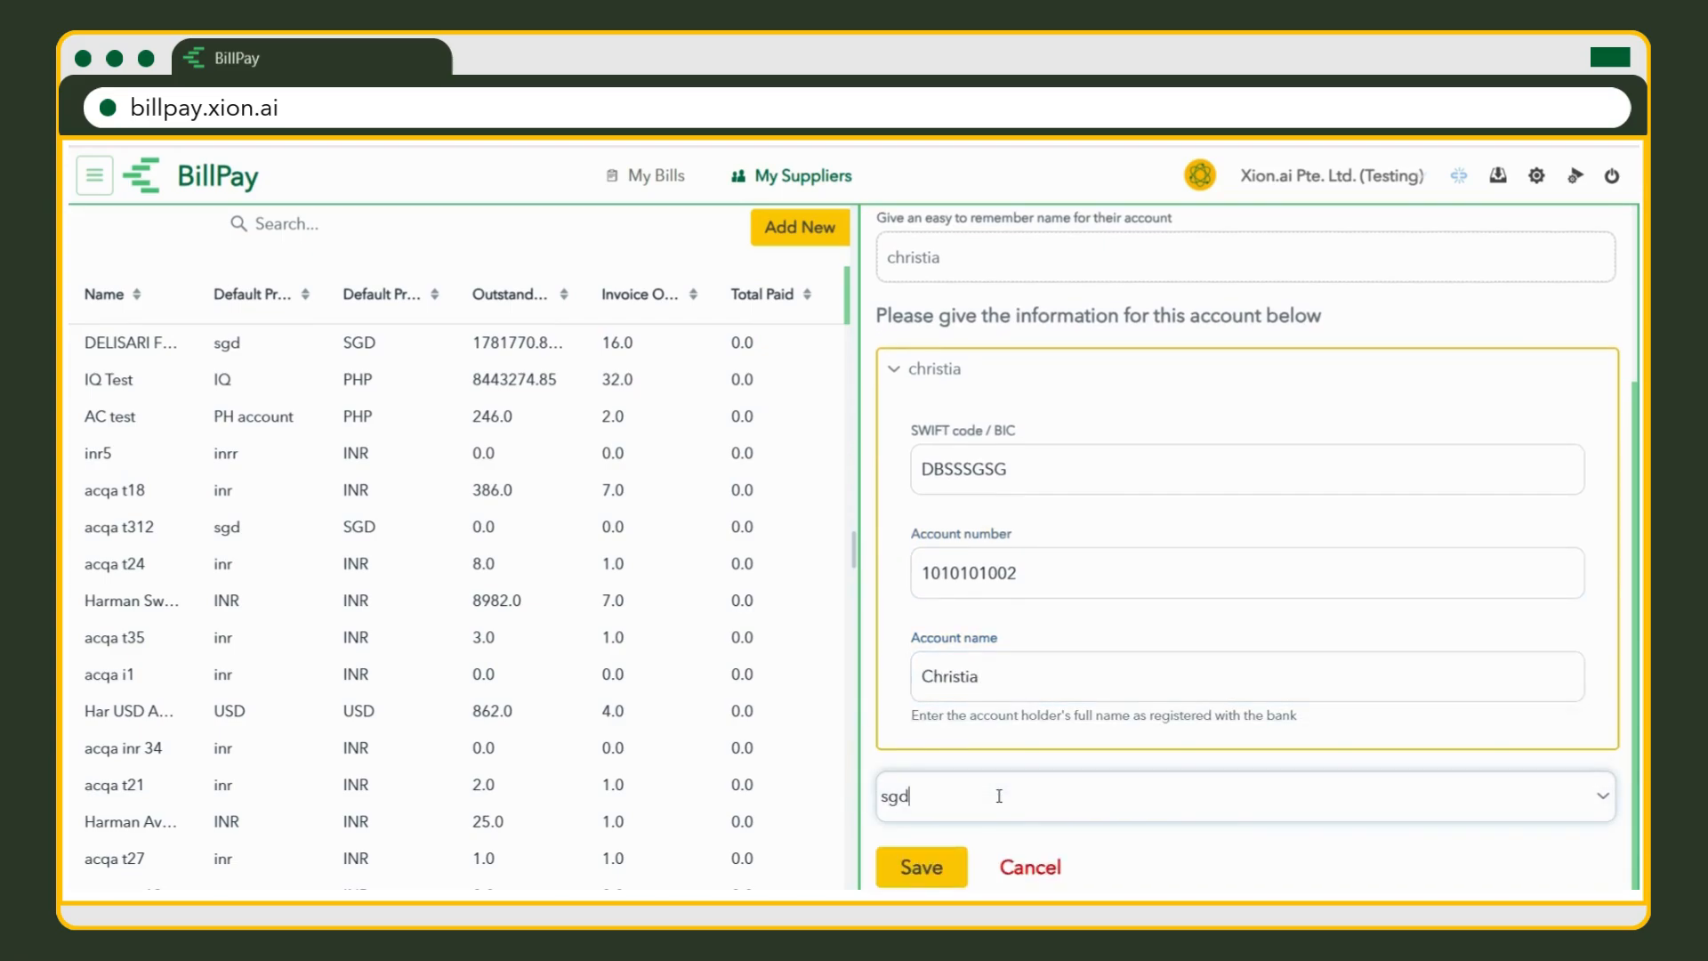
{"action": "type", "text": " christia"}
{"action": "left_click", "coordinate": [975, 859]}
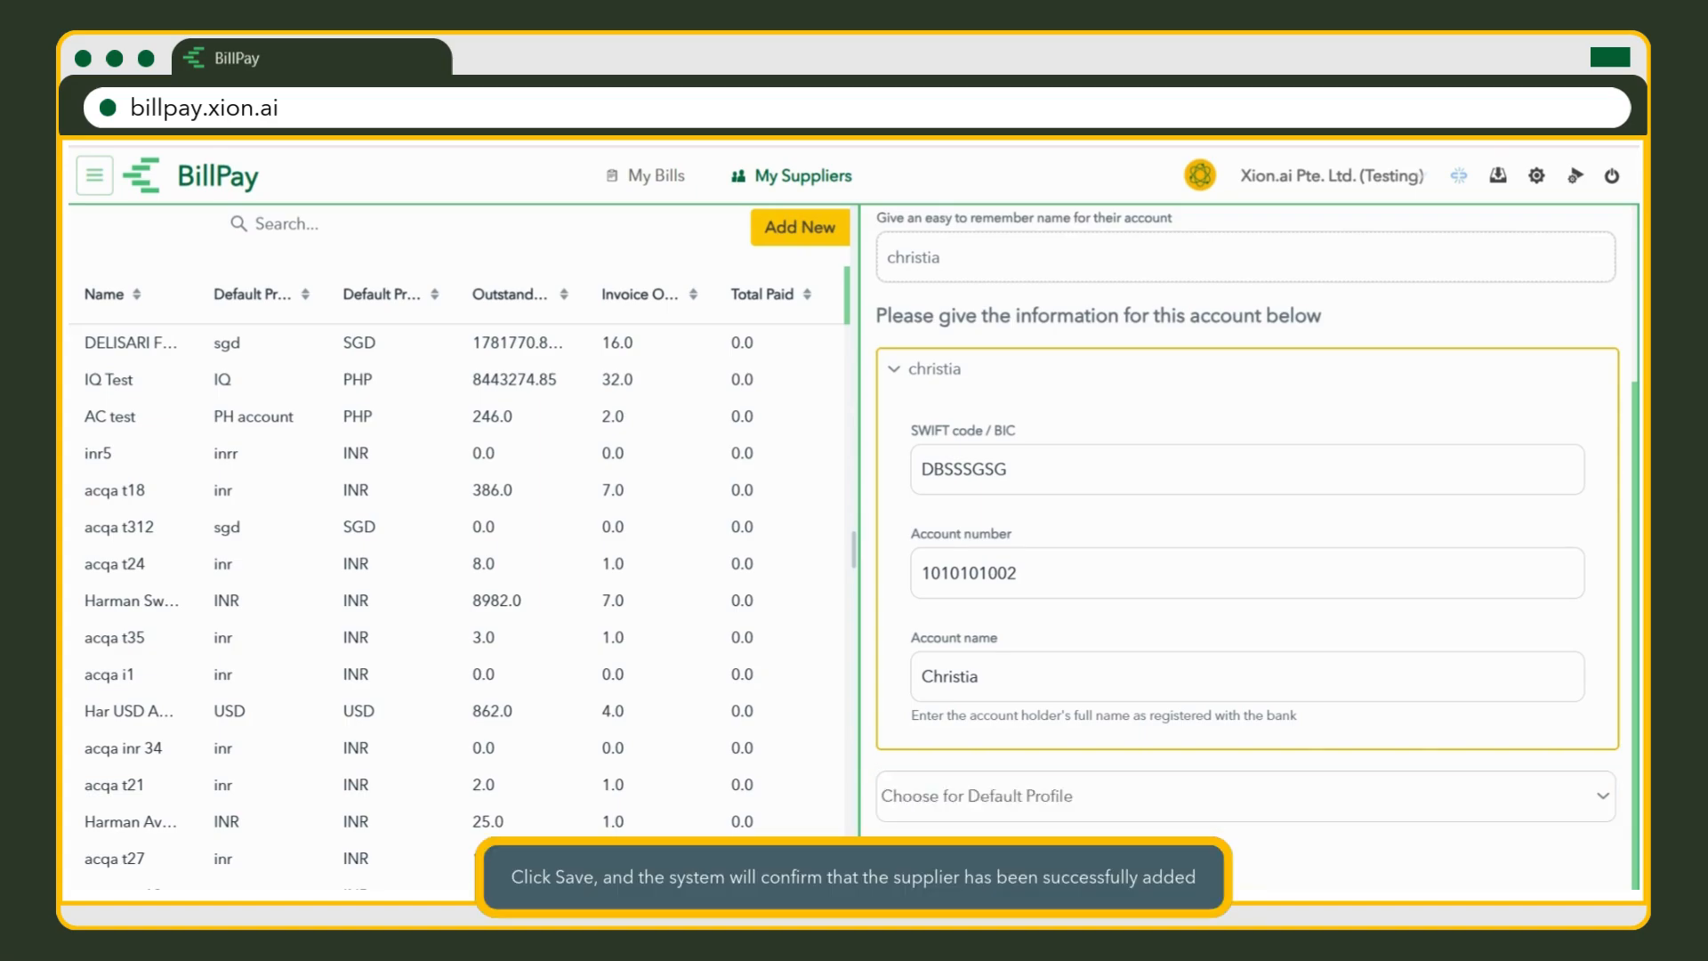
{"action": "left_click", "coordinate": [961, 796]}
{"action": "type", "text": "christia"}
{"action": "left_click", "coordinate": [988, 760]}
{"action": "left_click", "coordinate": [955, 870]}
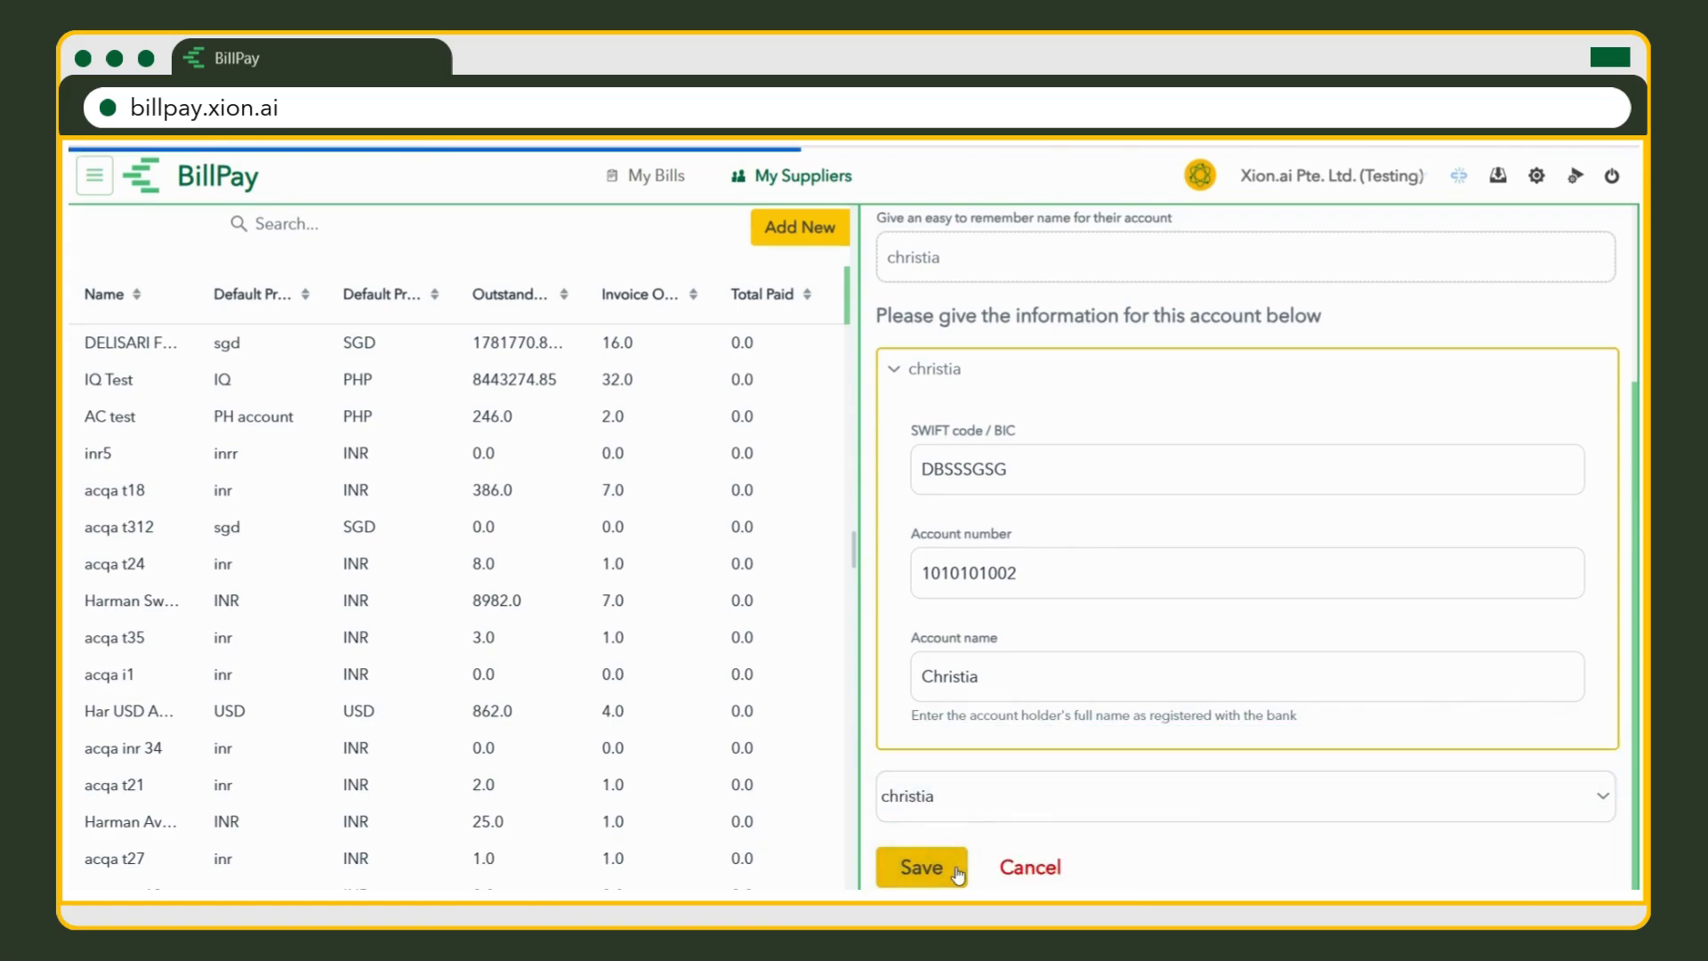
{"action": "left_click", "coordinate": [132, 297]}
Search the supplier list for the new supplier and open its details page.
{"action": "scroll", "coordinate": [218, 676], "scroll_direction": "down", "scroll_amount": 2}
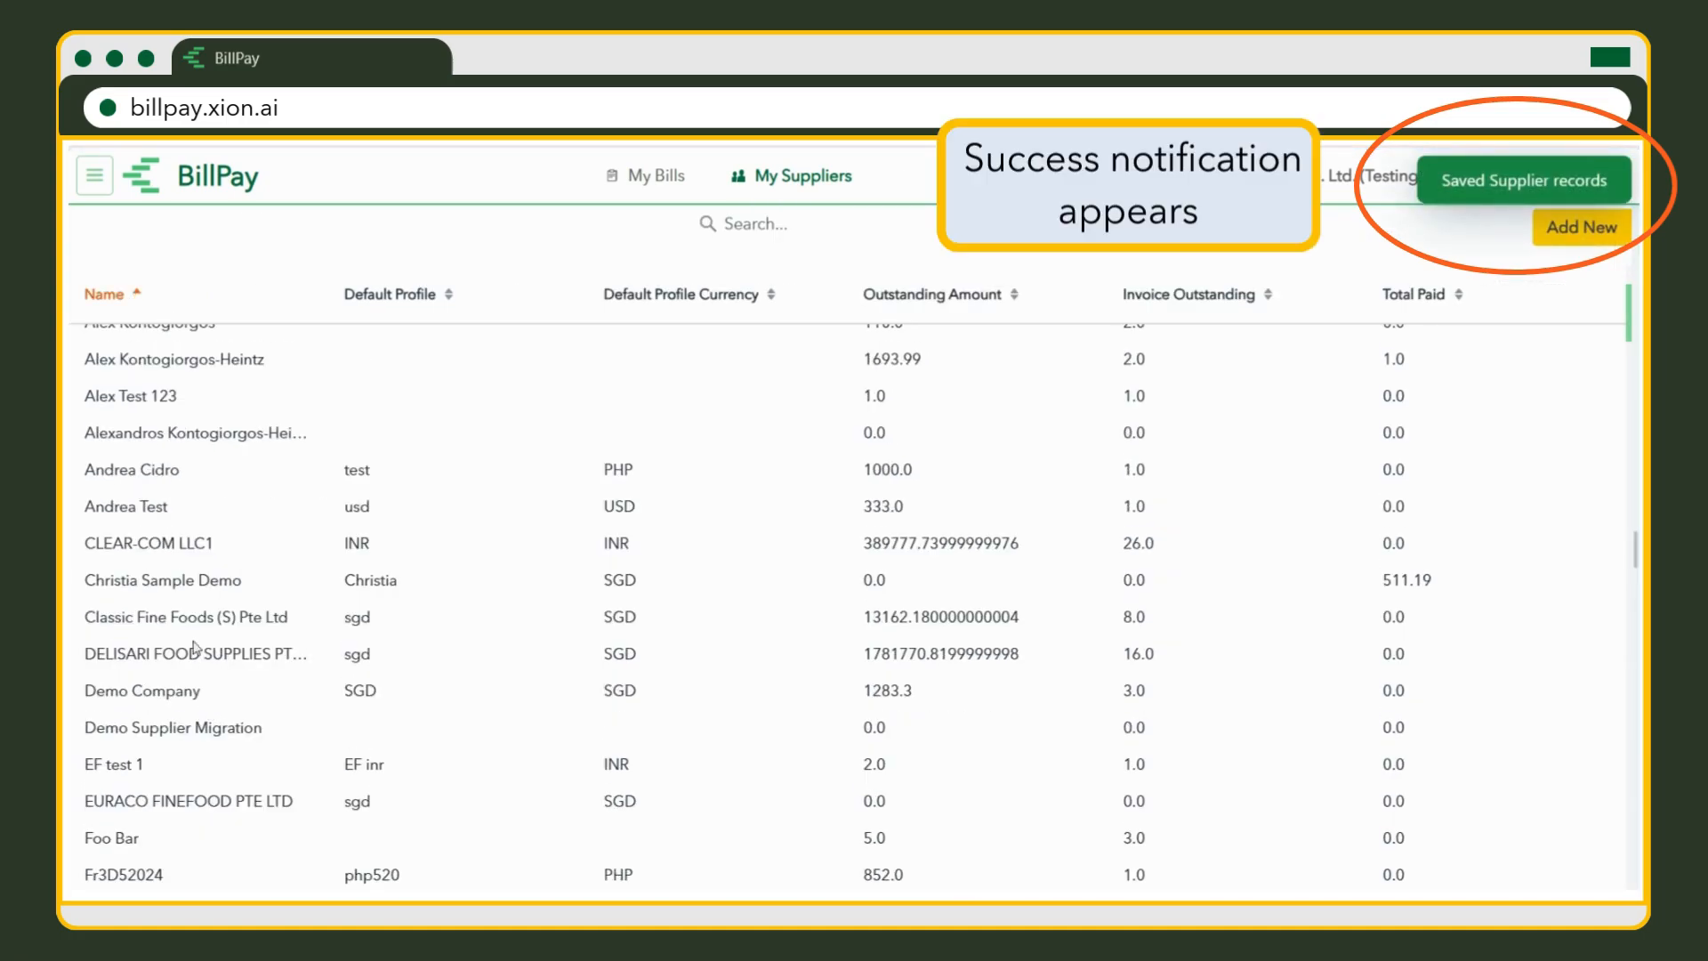
{"action": "scroll", "coordinate": [191, 592], "scroll_direction": "up", "scroll_amount": 3}
{"action": "scroll", "coordinate": [205, 516], "scroll_direction": "down", "scroll_amount": 4}
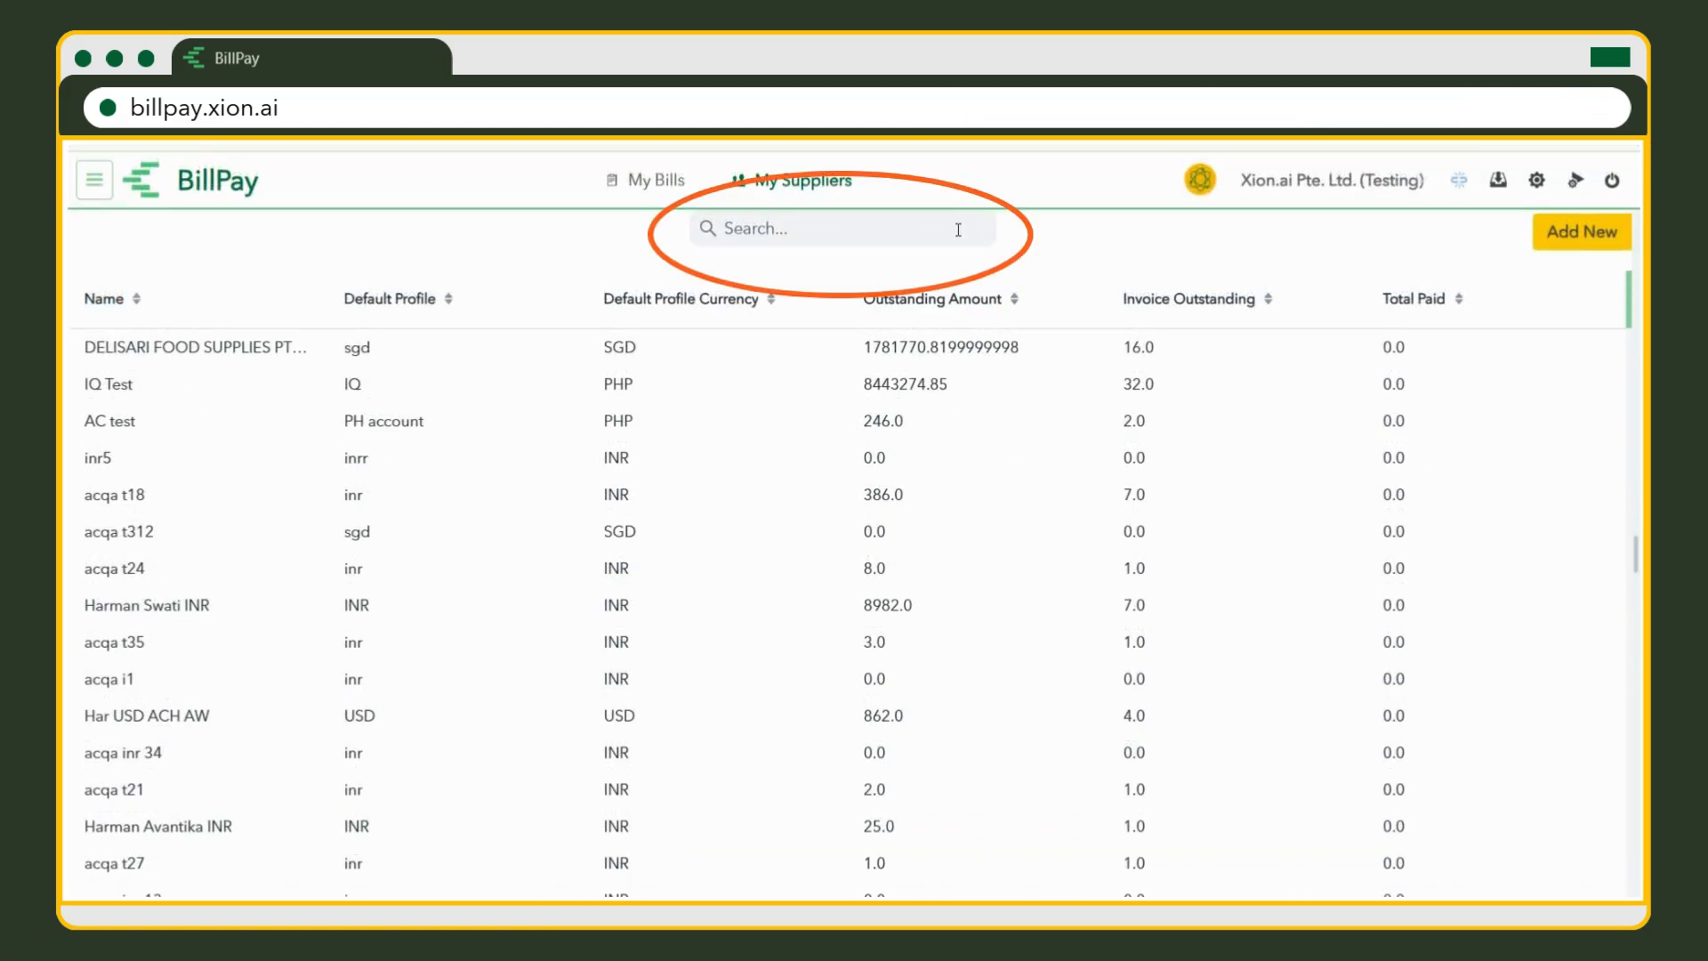
{"action": "left_click", "coordinate": [958, 230]}
{"action": "type", "text": "chris"}
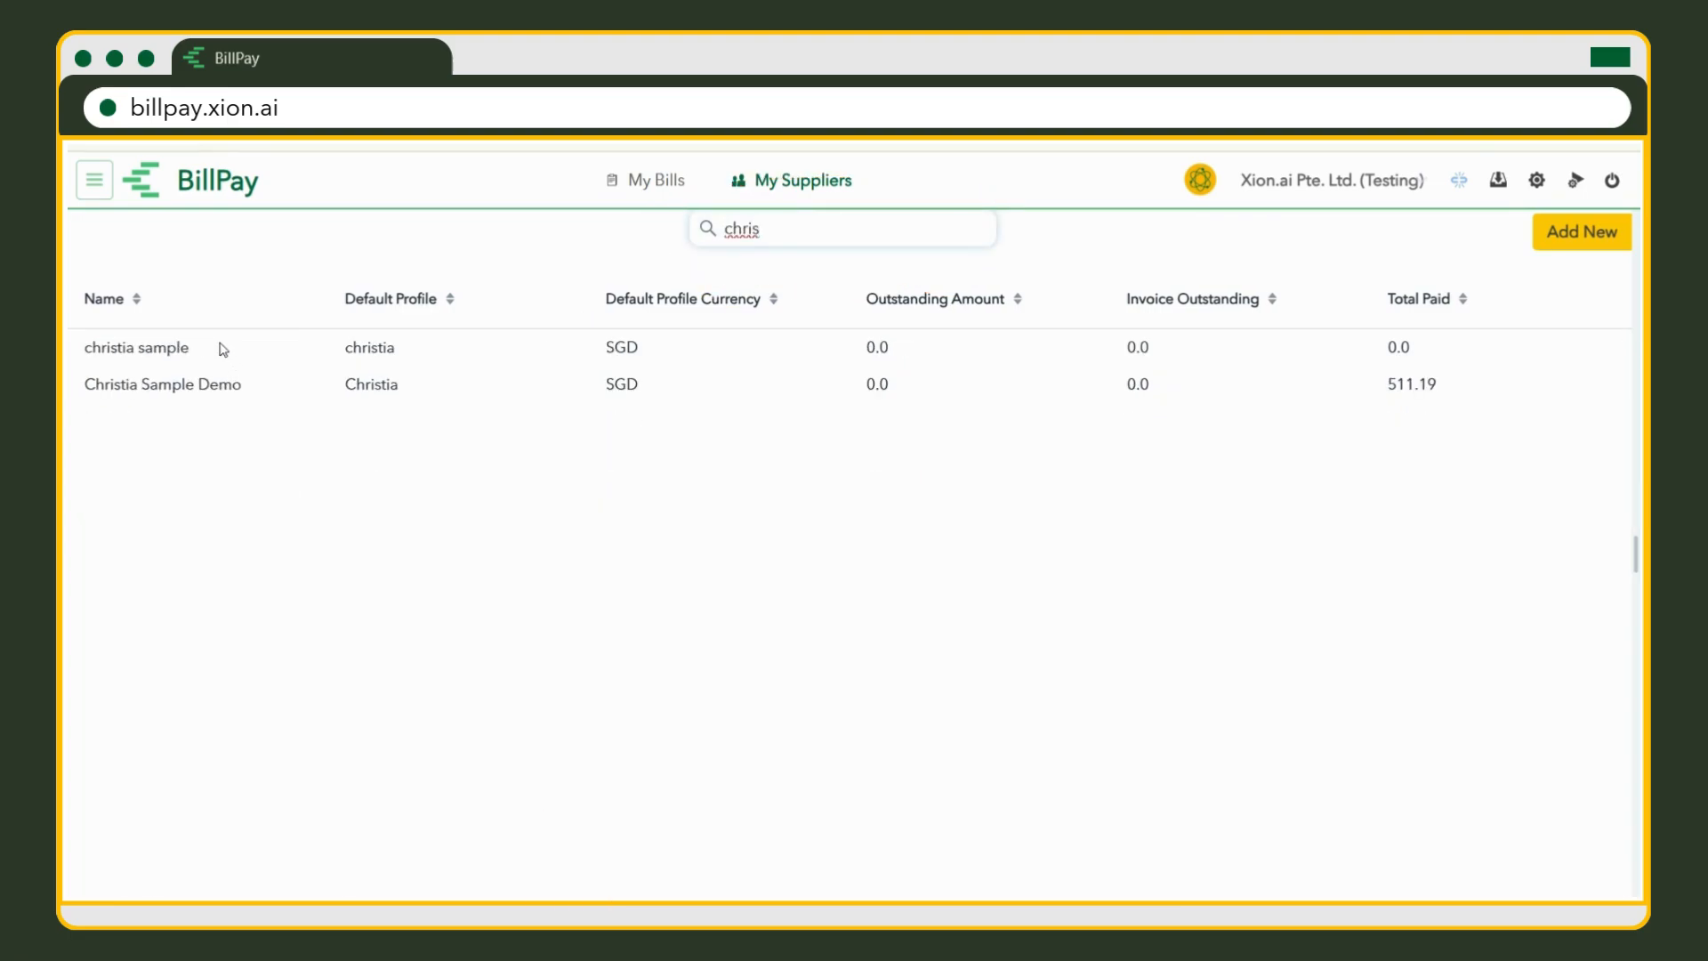
{"action": "left_click", "coordinate": [223, 348]}
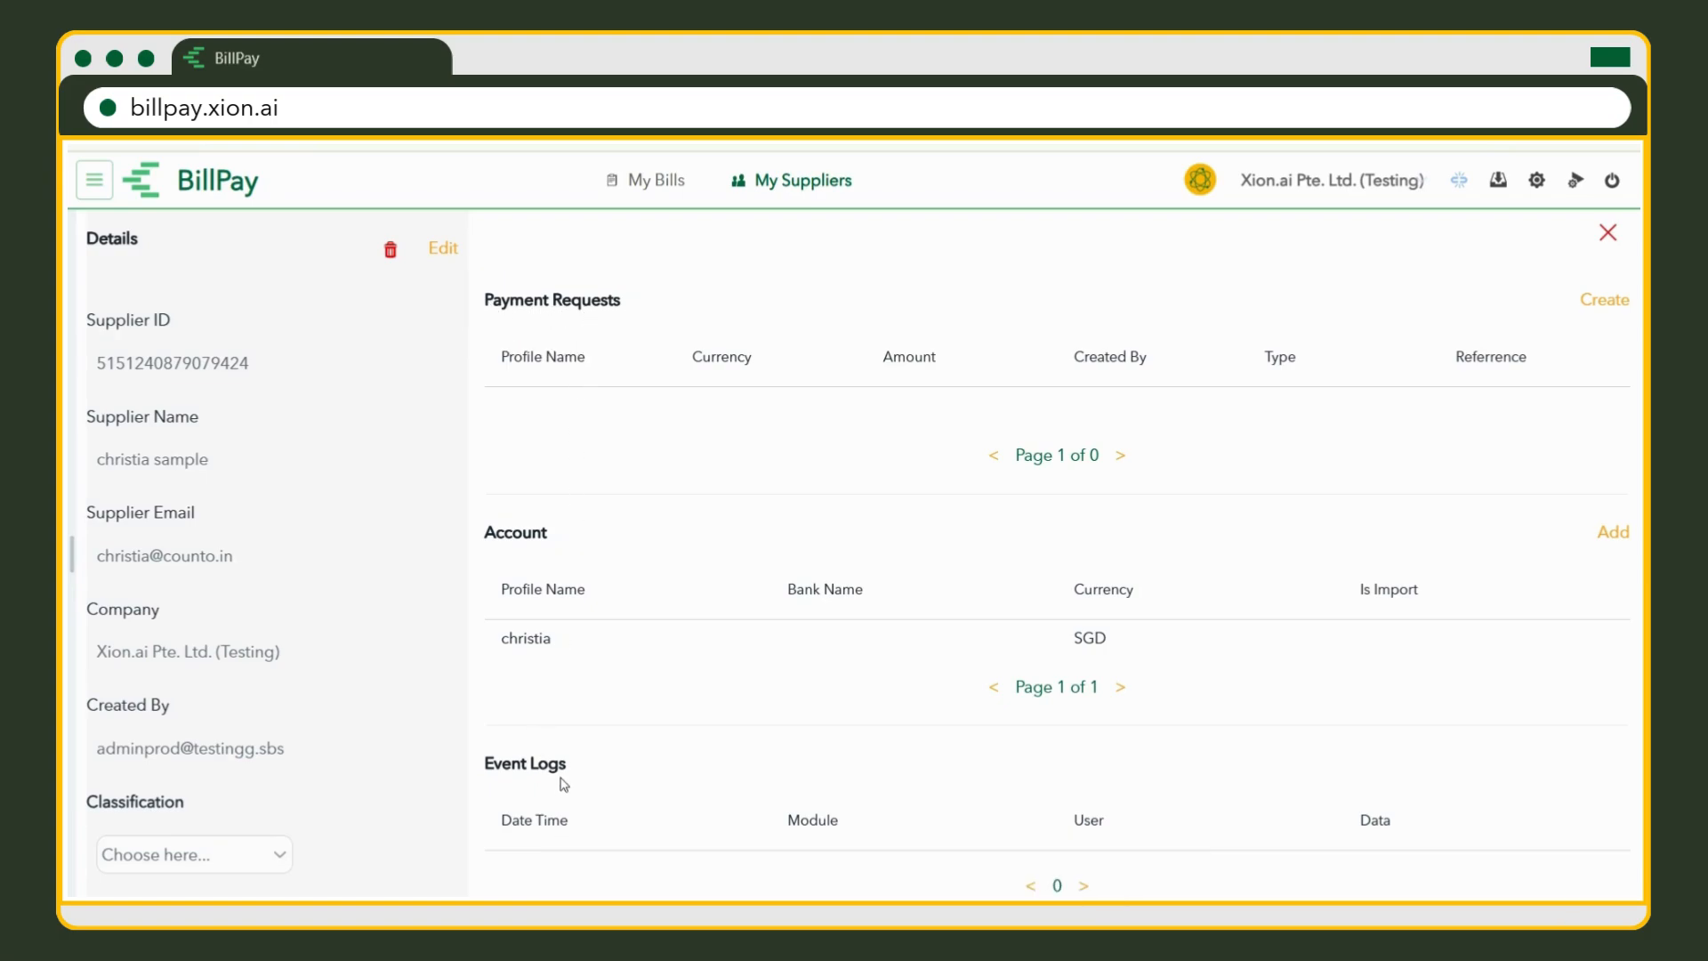
Change the new supplier's Classification dropdown to Training and Education.
{"action": "left_click", "coordinate": [273, 869]}
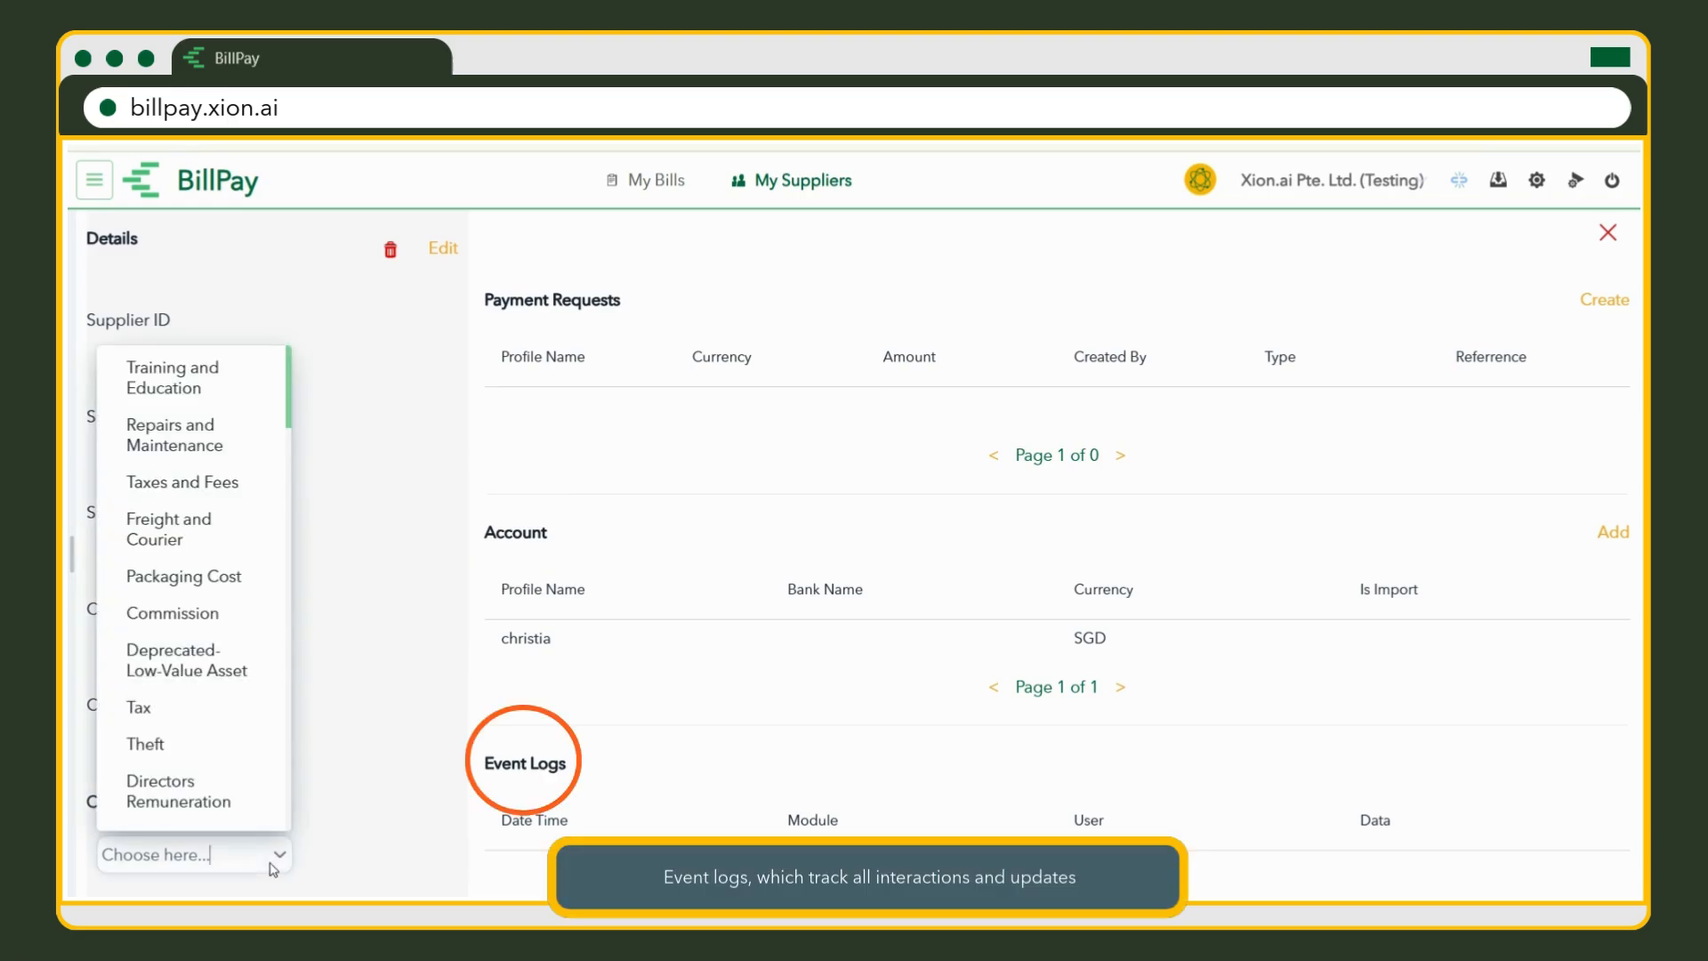
{"action": "scroll", "coordinate": [257, 507], "scroll_direction": "down", "scroll_amount": 2}
{"action": "scroll", "coordinate": [257, 516], "scroll_direction": "down", "scroll_amount": 8}
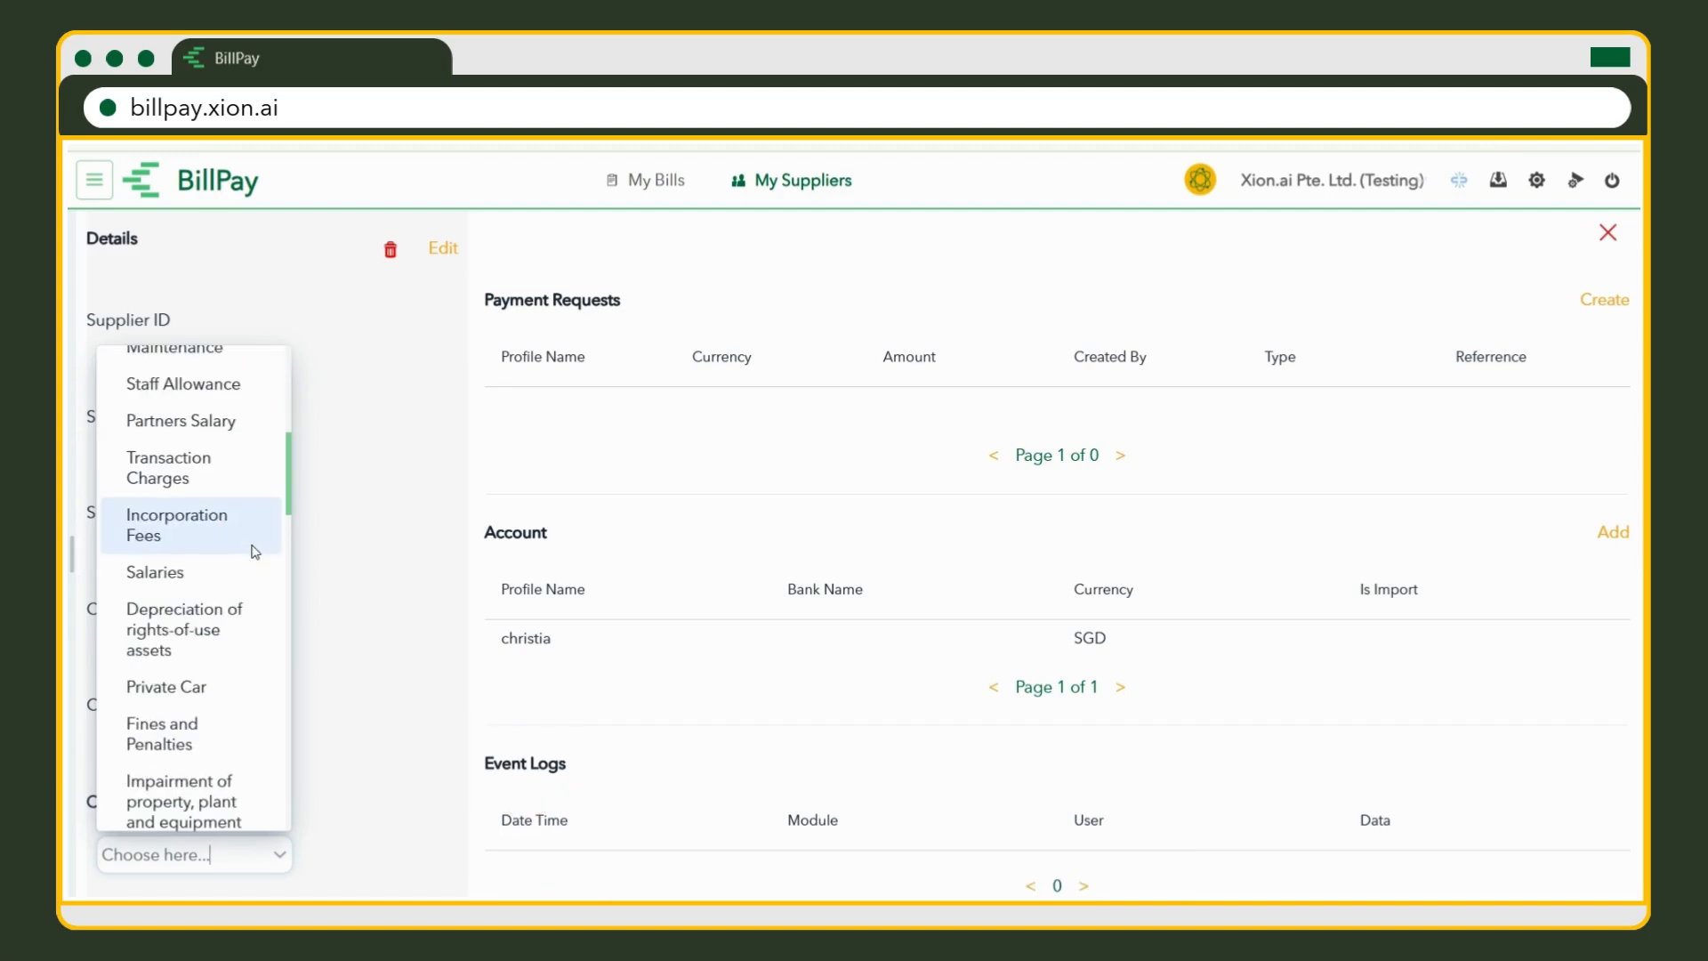
{"action": "scroll", "coordinate": [258, 576], "scroll_direction": "down", "scroll_amount": 8}
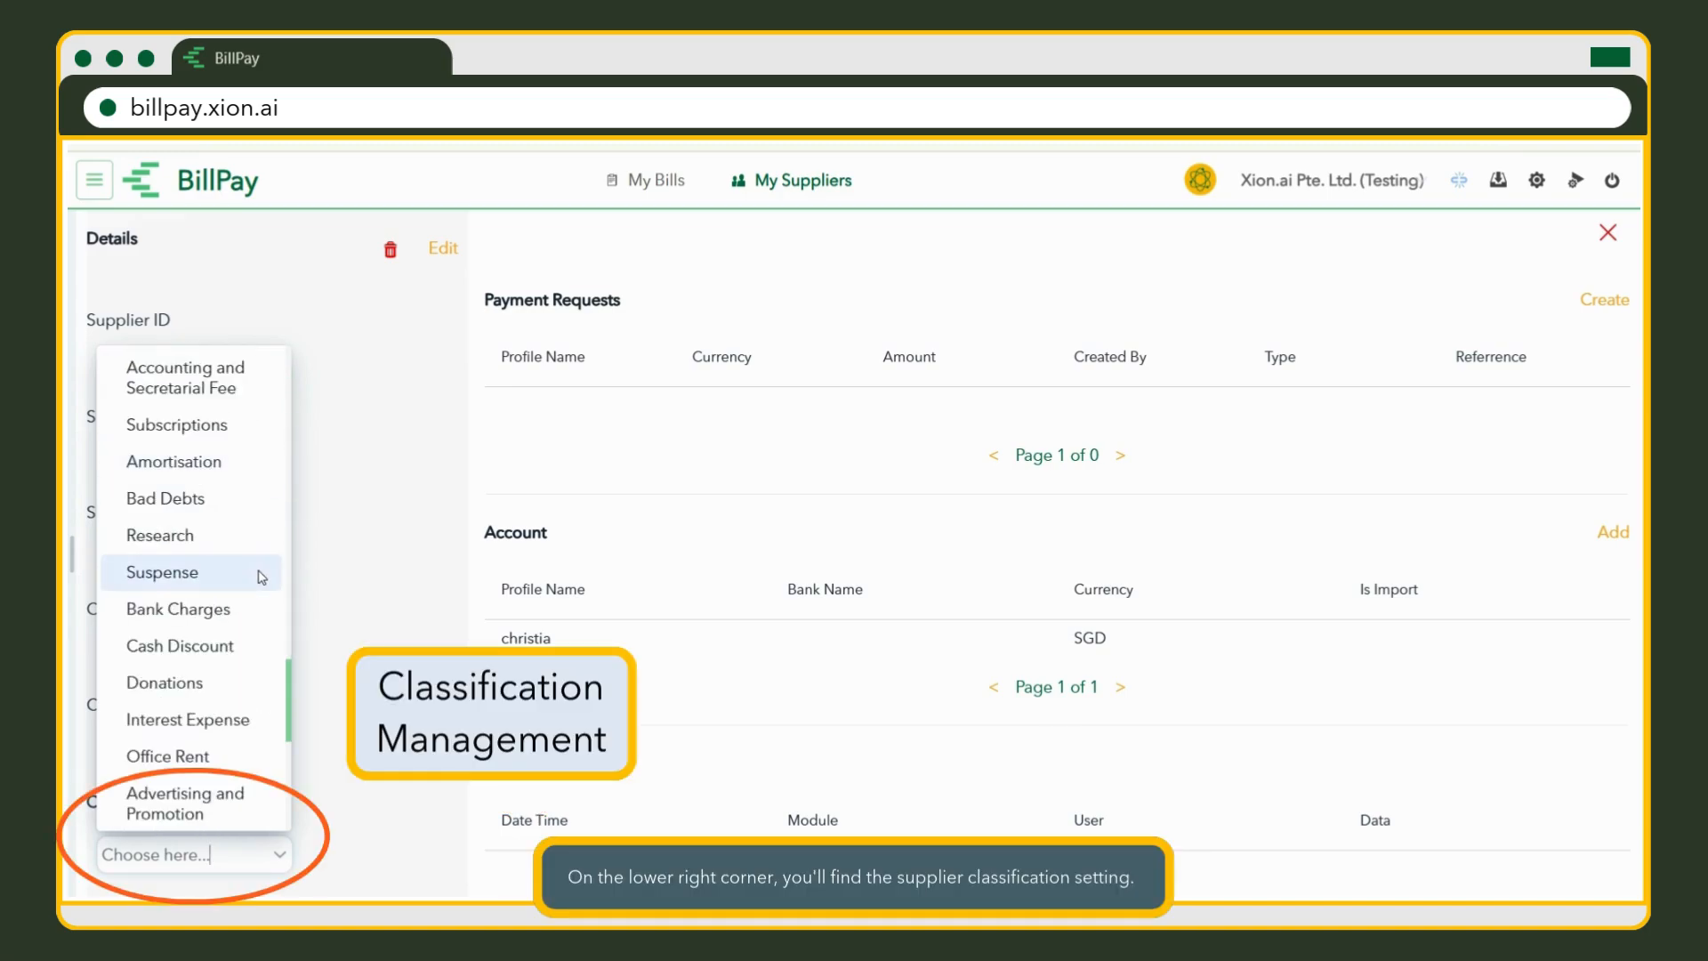
{"action": "scroll", "coordinate": [205, 669], "scroll_direction": "up", "scroll_amount": 8}
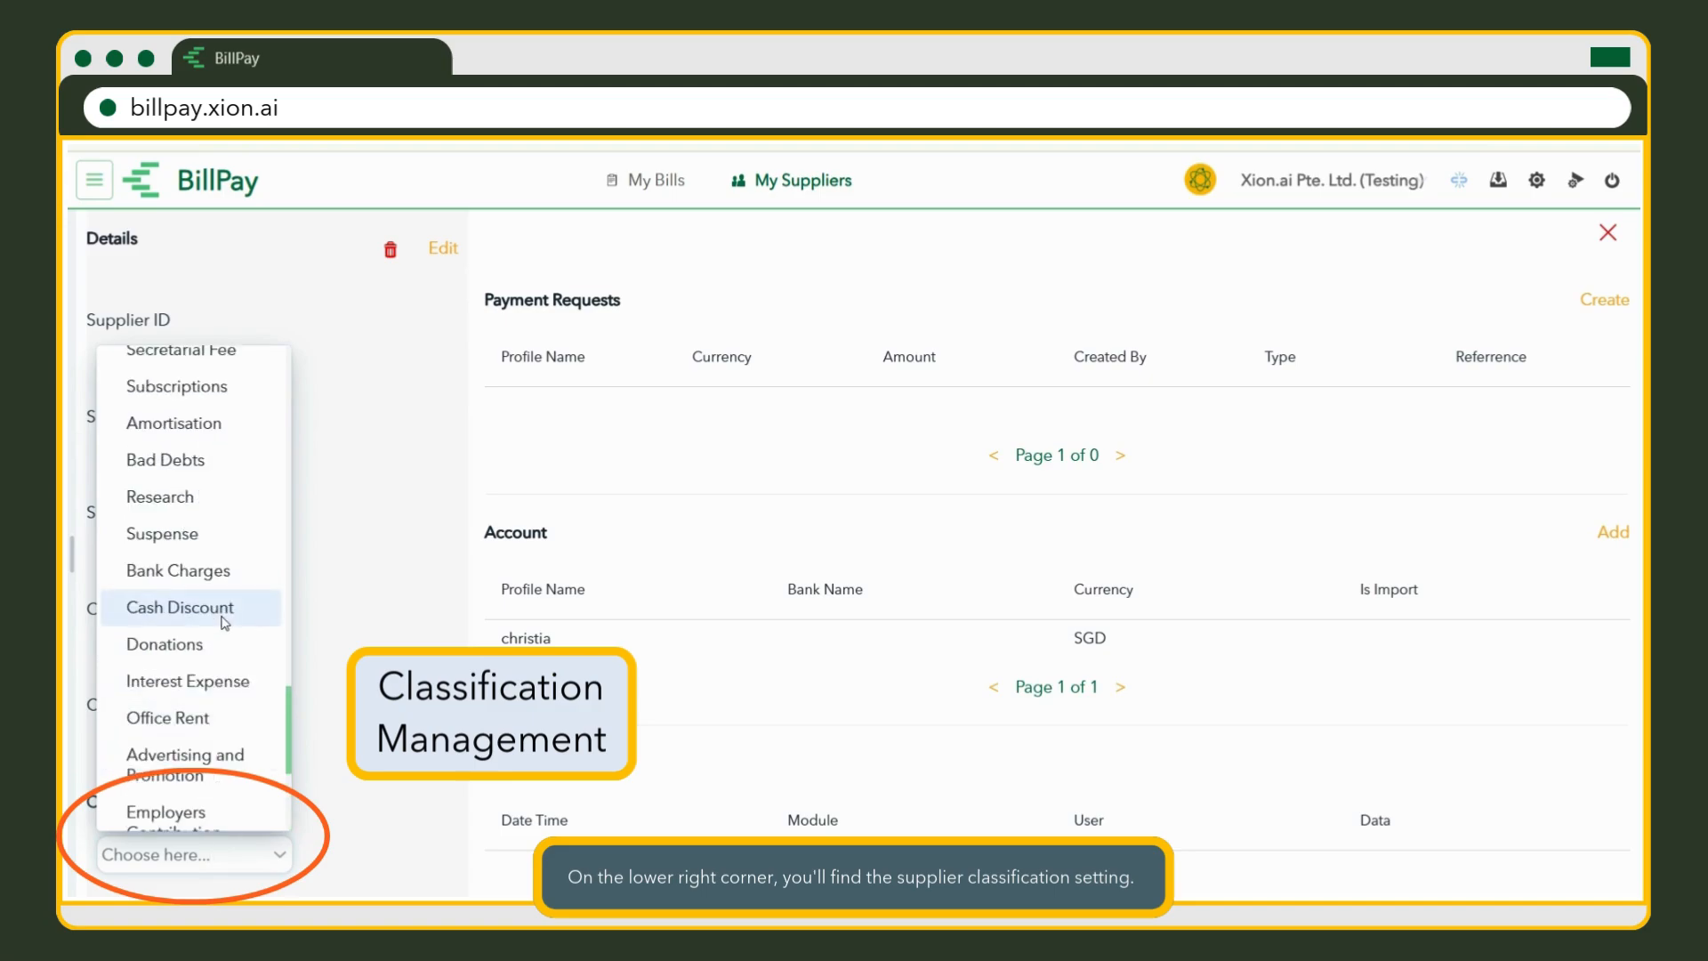
{"action": "scroll", "coordinate": [229, 634], "scroll_direction": "up", "scroll_amount": 5}
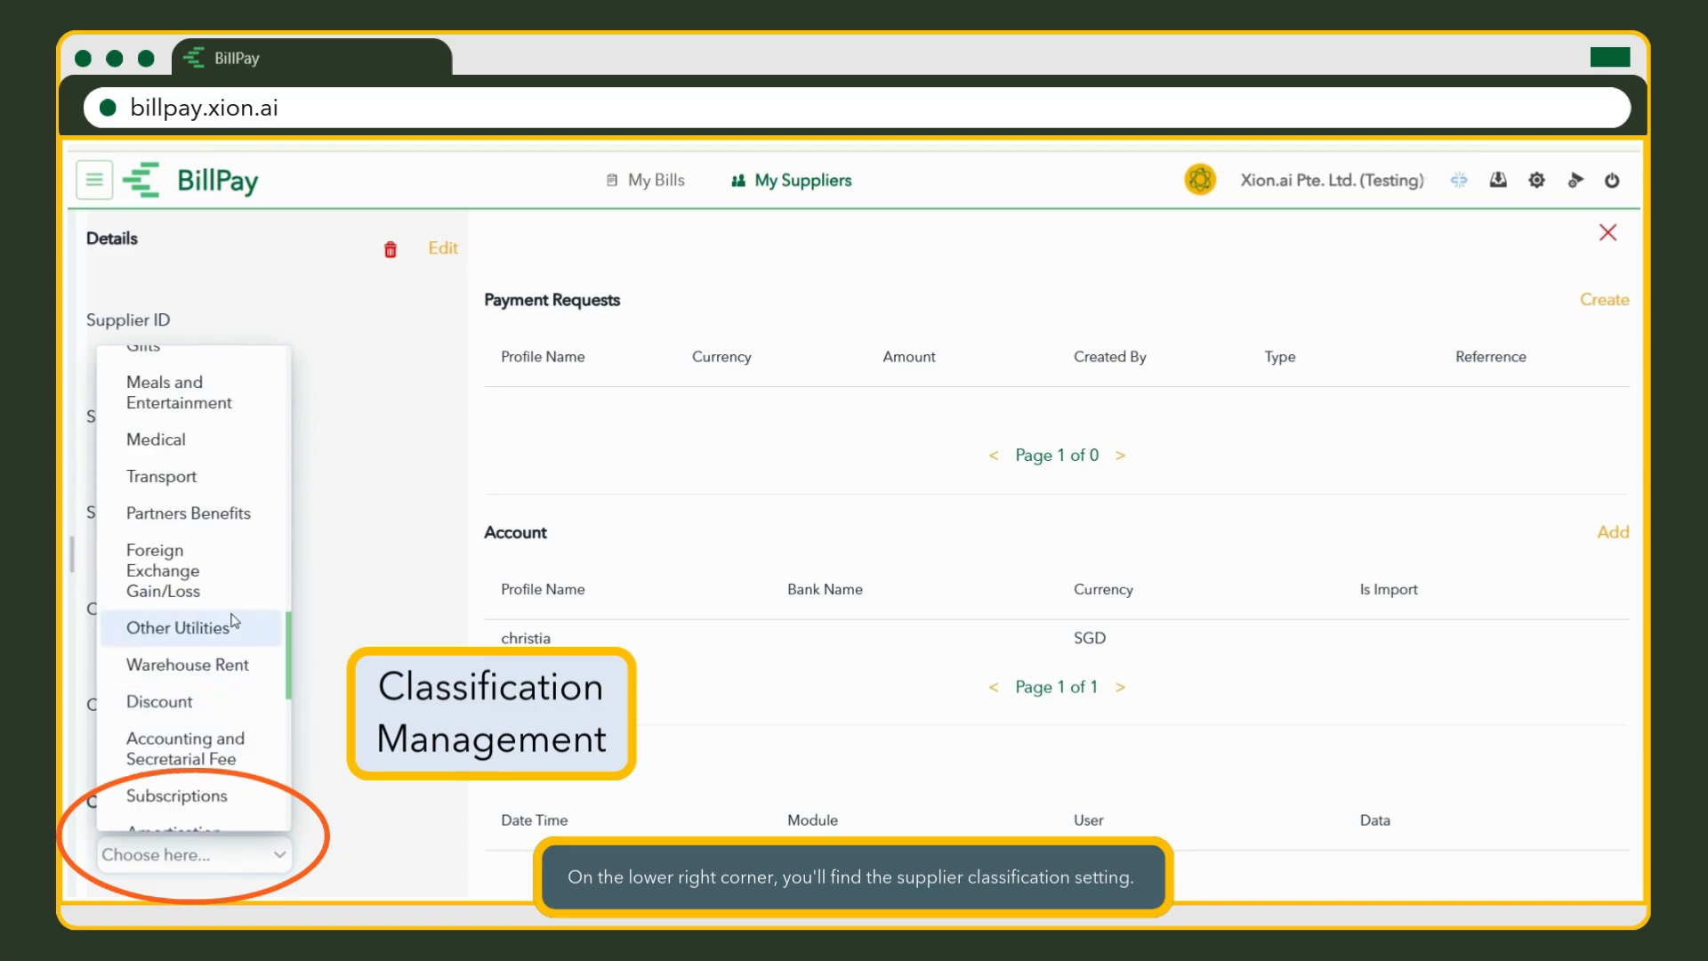
{"action": "scroll", "coordinate": [242, 614], "scroll_direction": "up", "scroll_amount": 2}
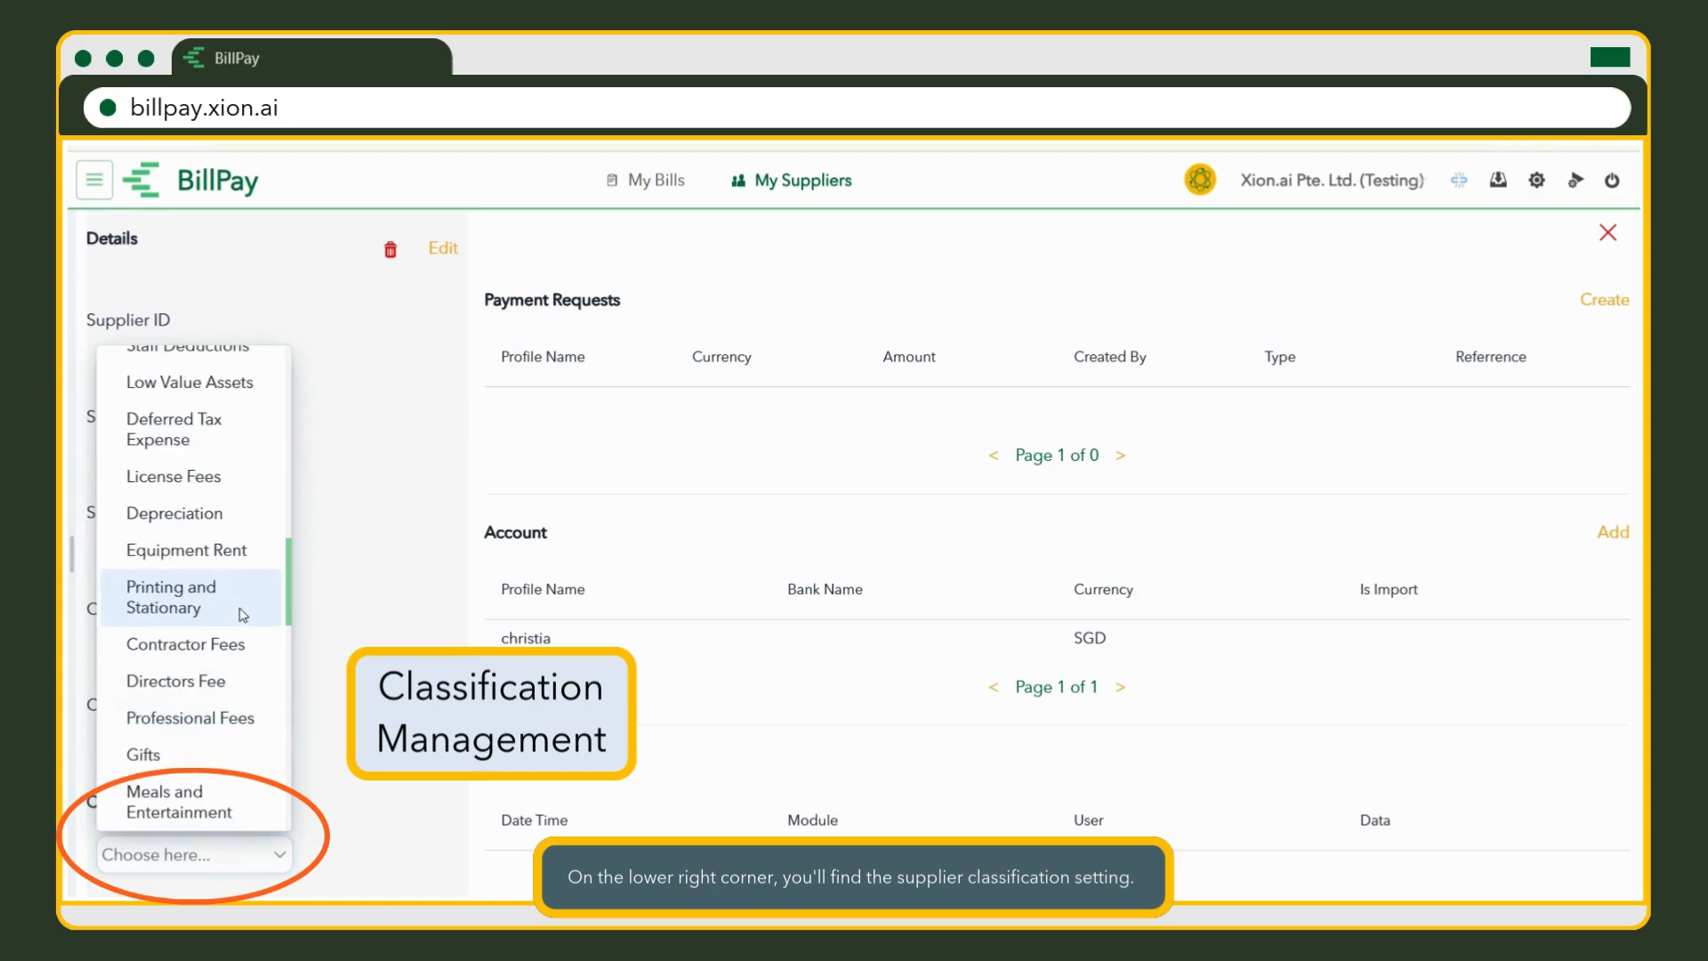
{"action": "scroll", "coordinate": [253, 600], "scroll_direction": "up", "scroll_amount": 5}
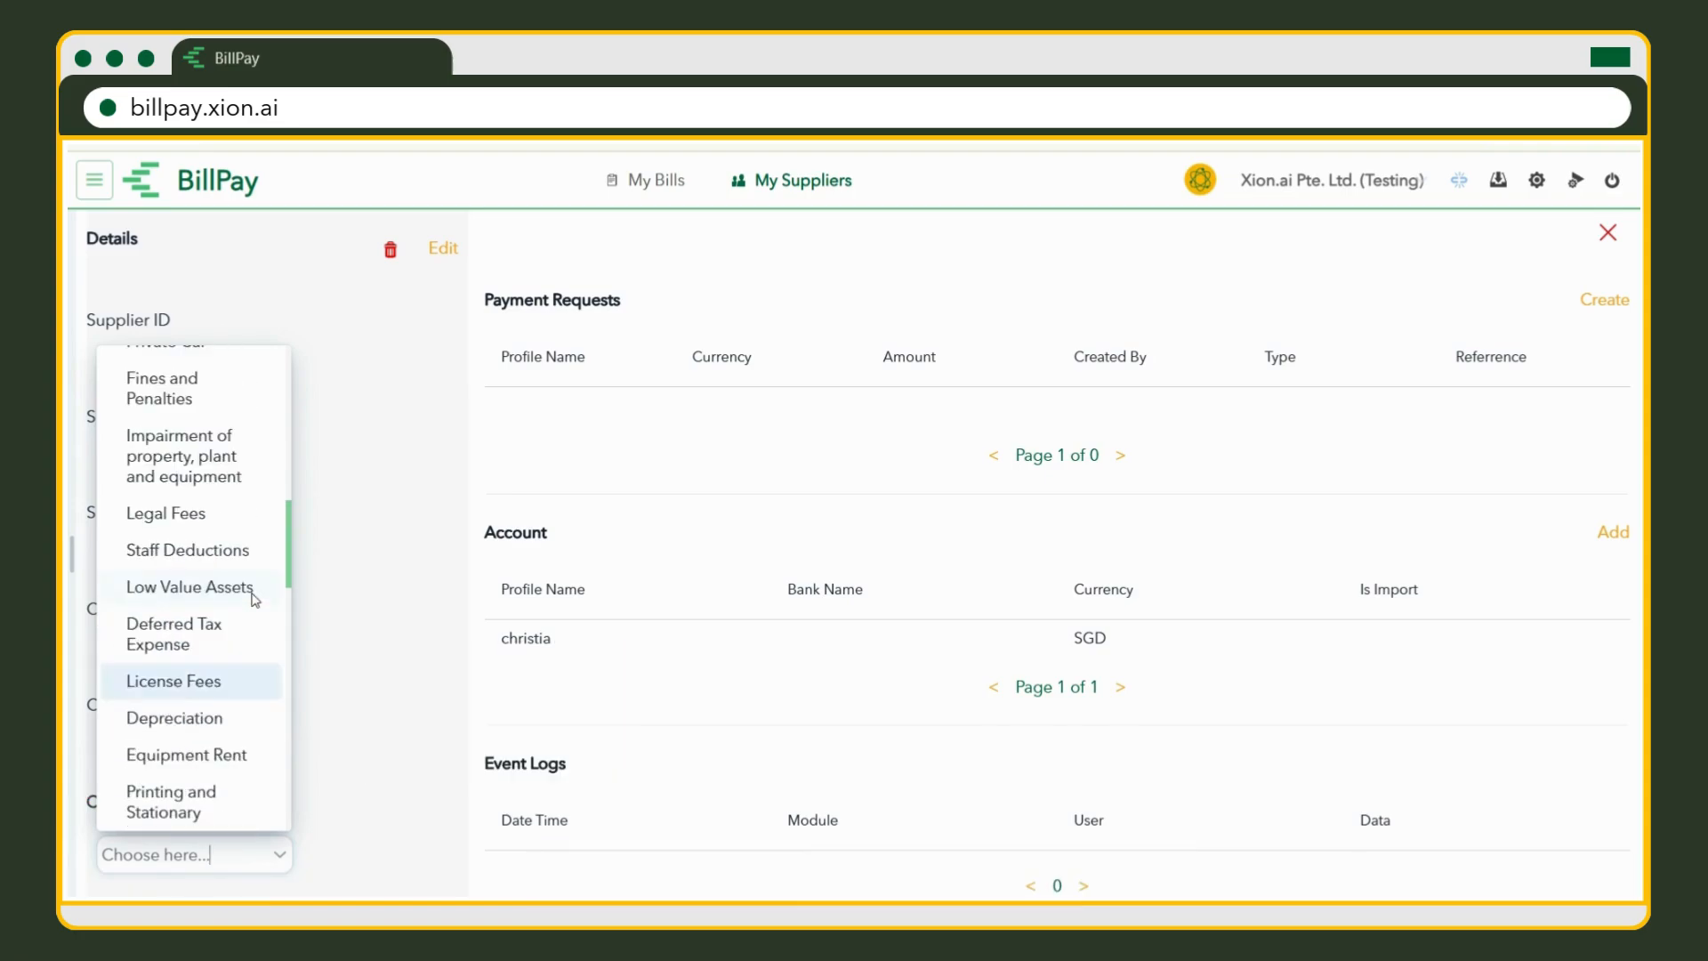
{"action": "scroll", "coordinate": [255, 599], "scroll_direction": "up", "scroll_amount": 10}
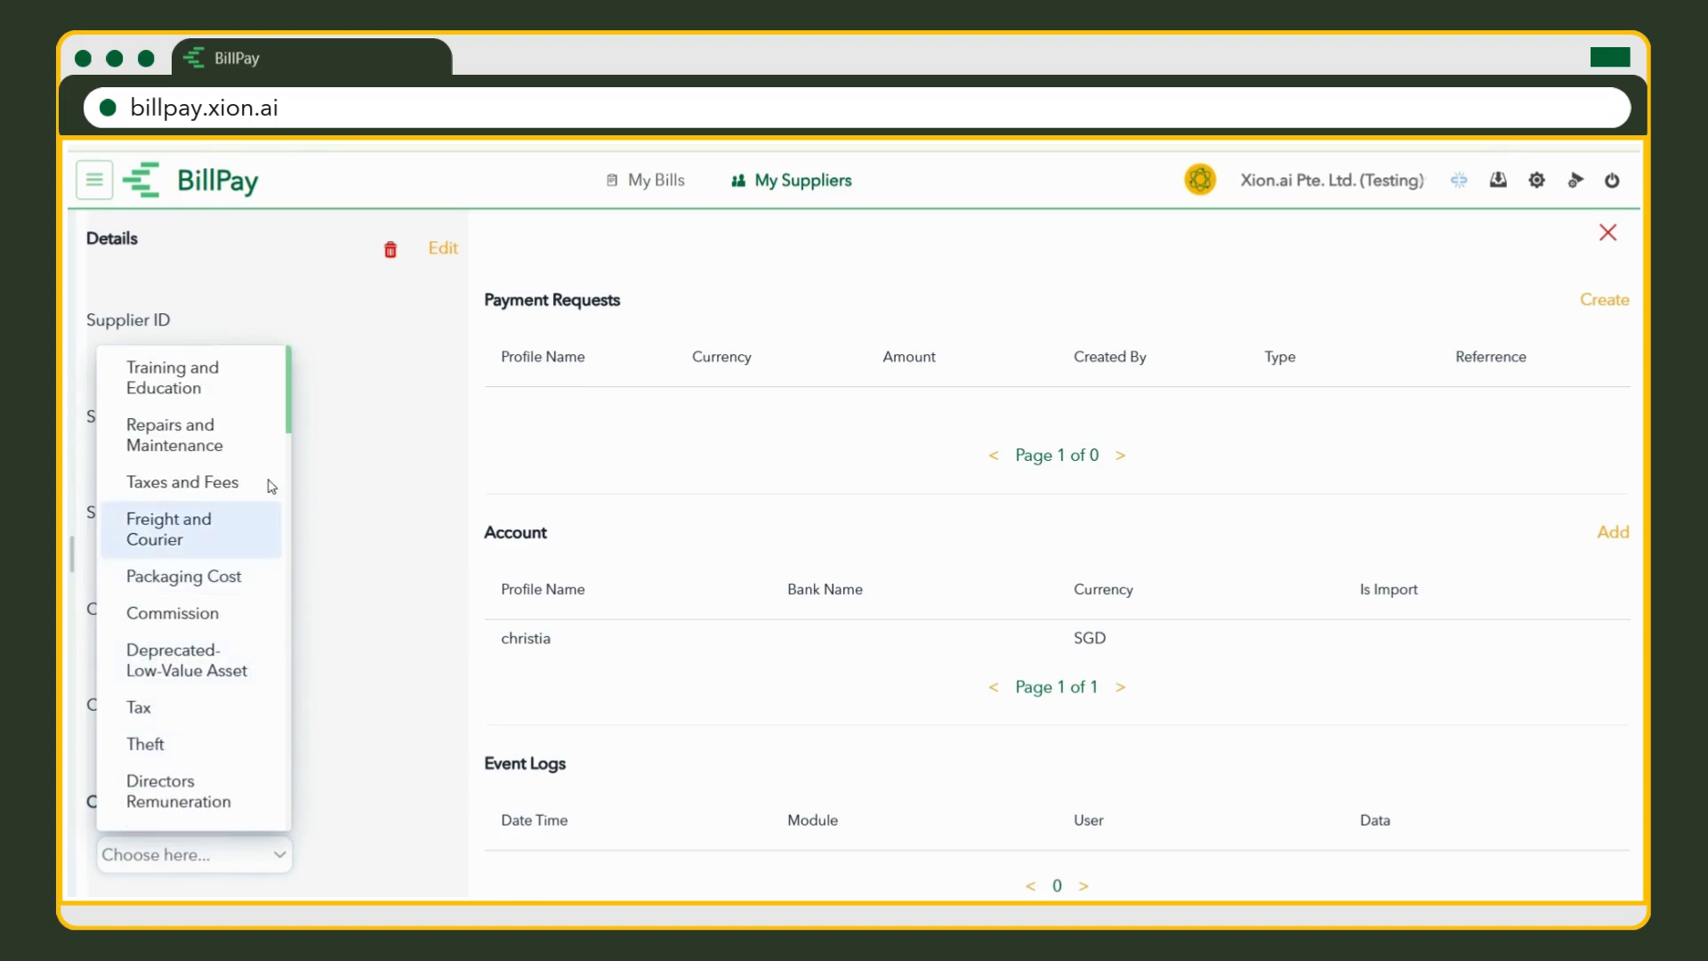
{"action": "left_click", "coordinate": [270, 400]}
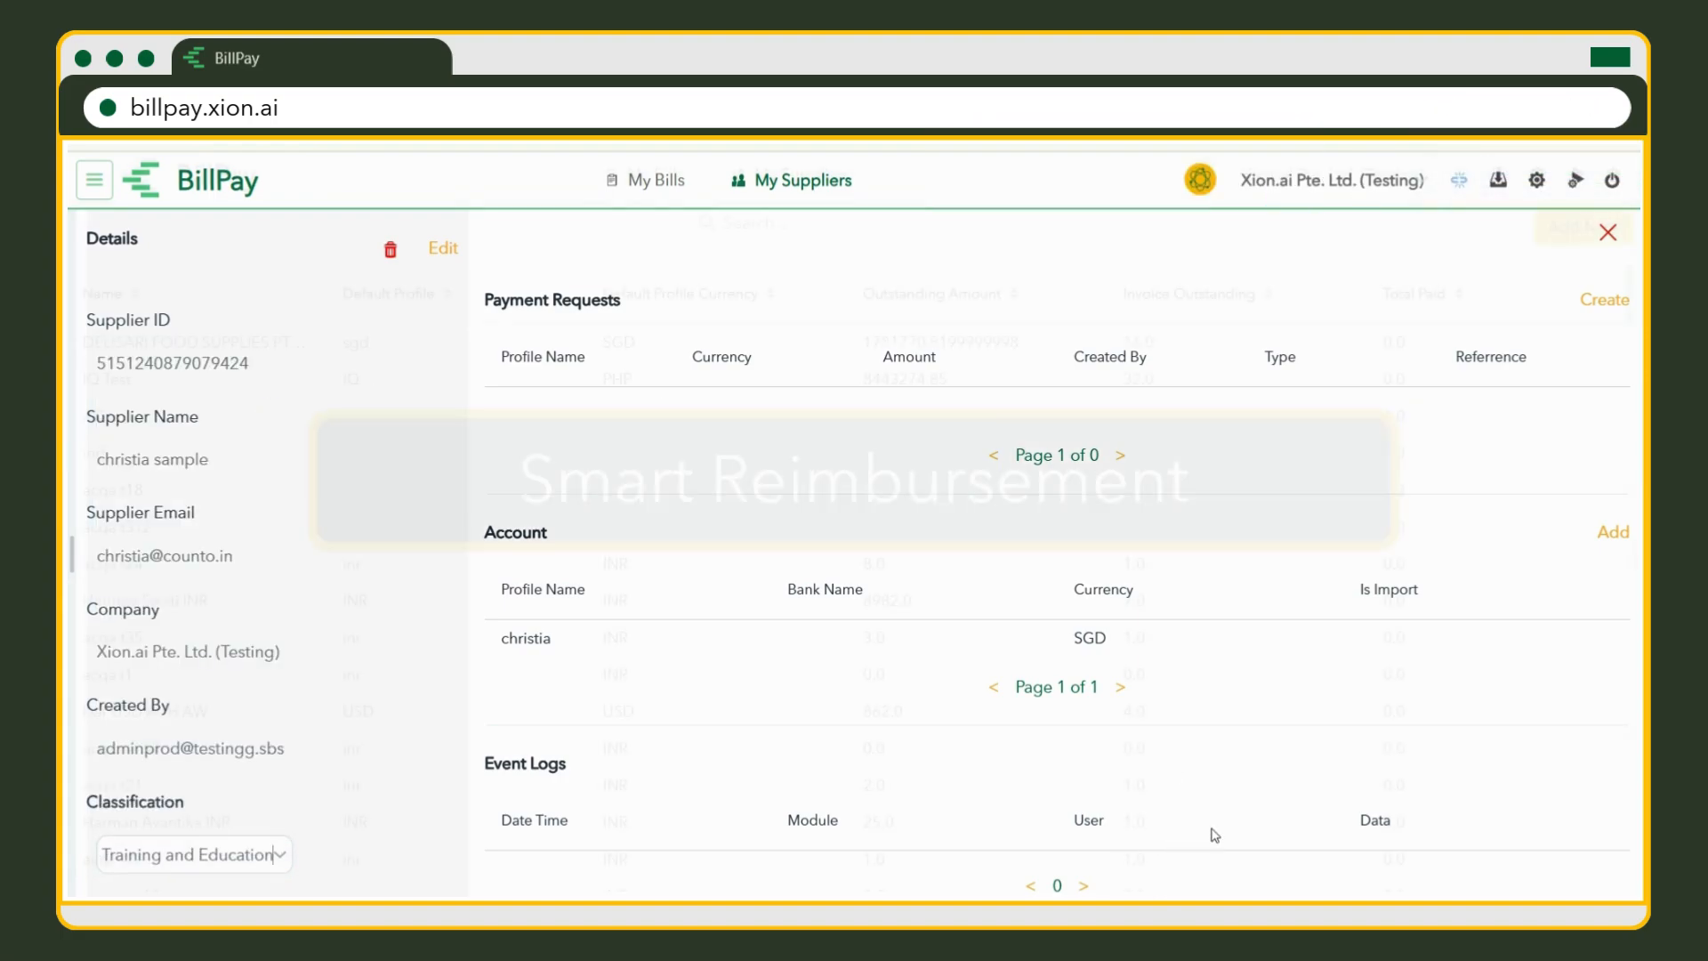
Start a new reimbursement from My Bills and enter its demo-fees purpose.
{"action": "left_click", "coordinate": [692, 184]}
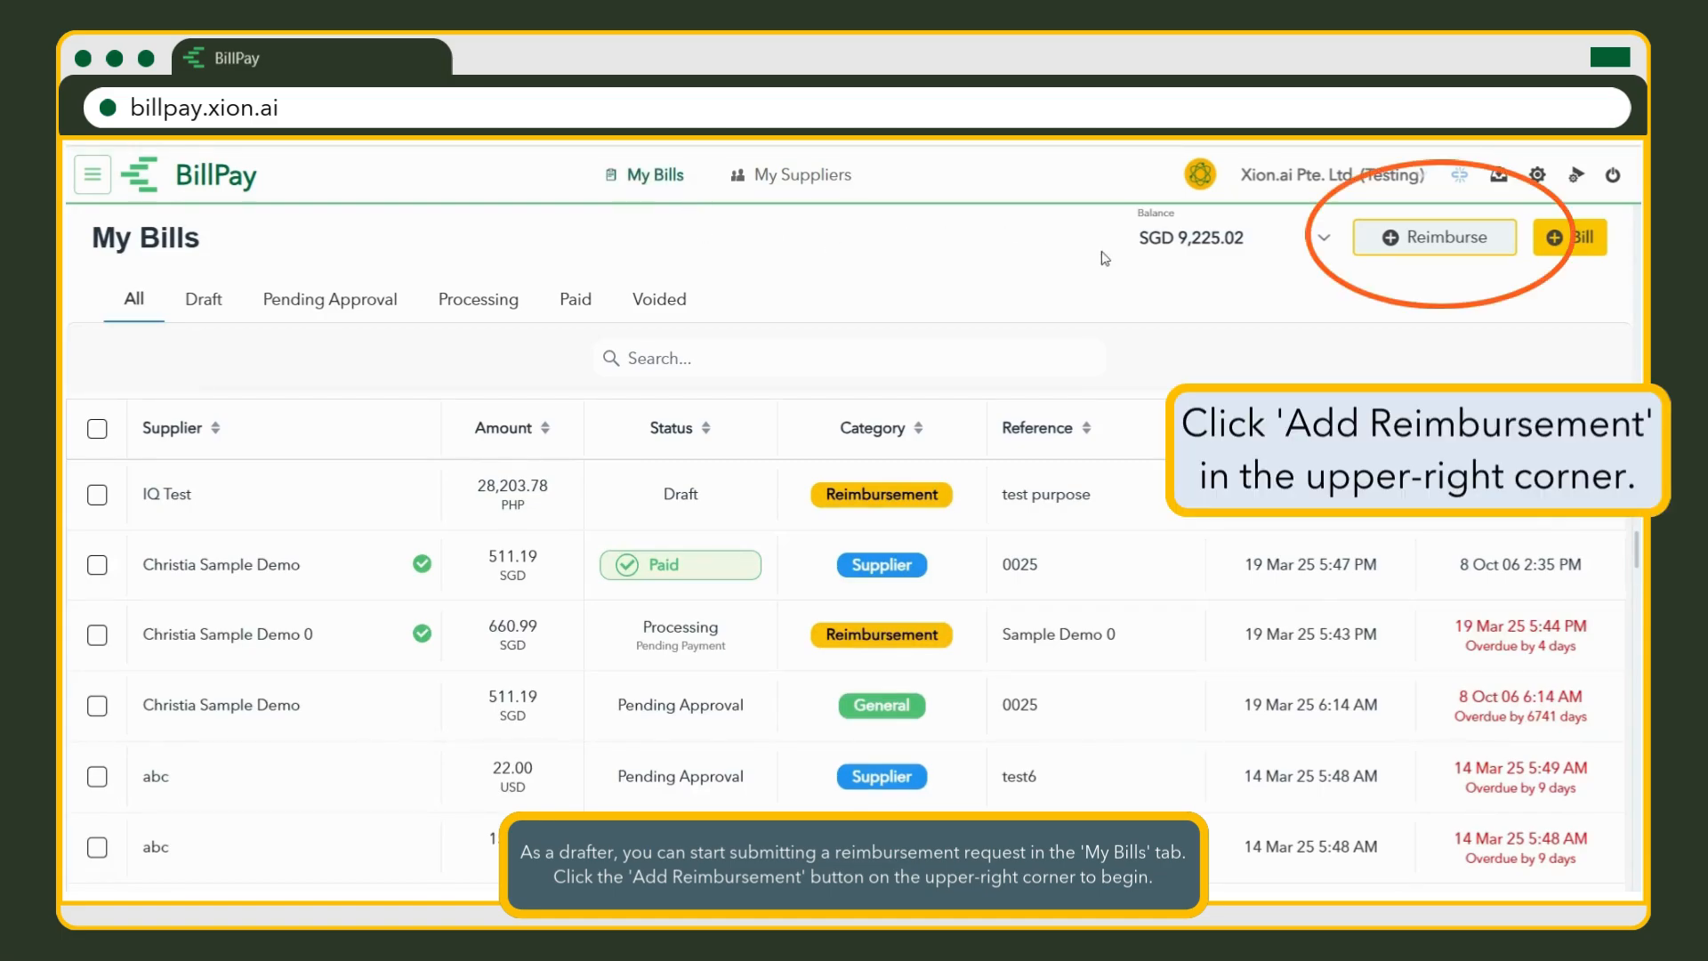
{"action": "left_click", "coordinate": [1506, 255]}
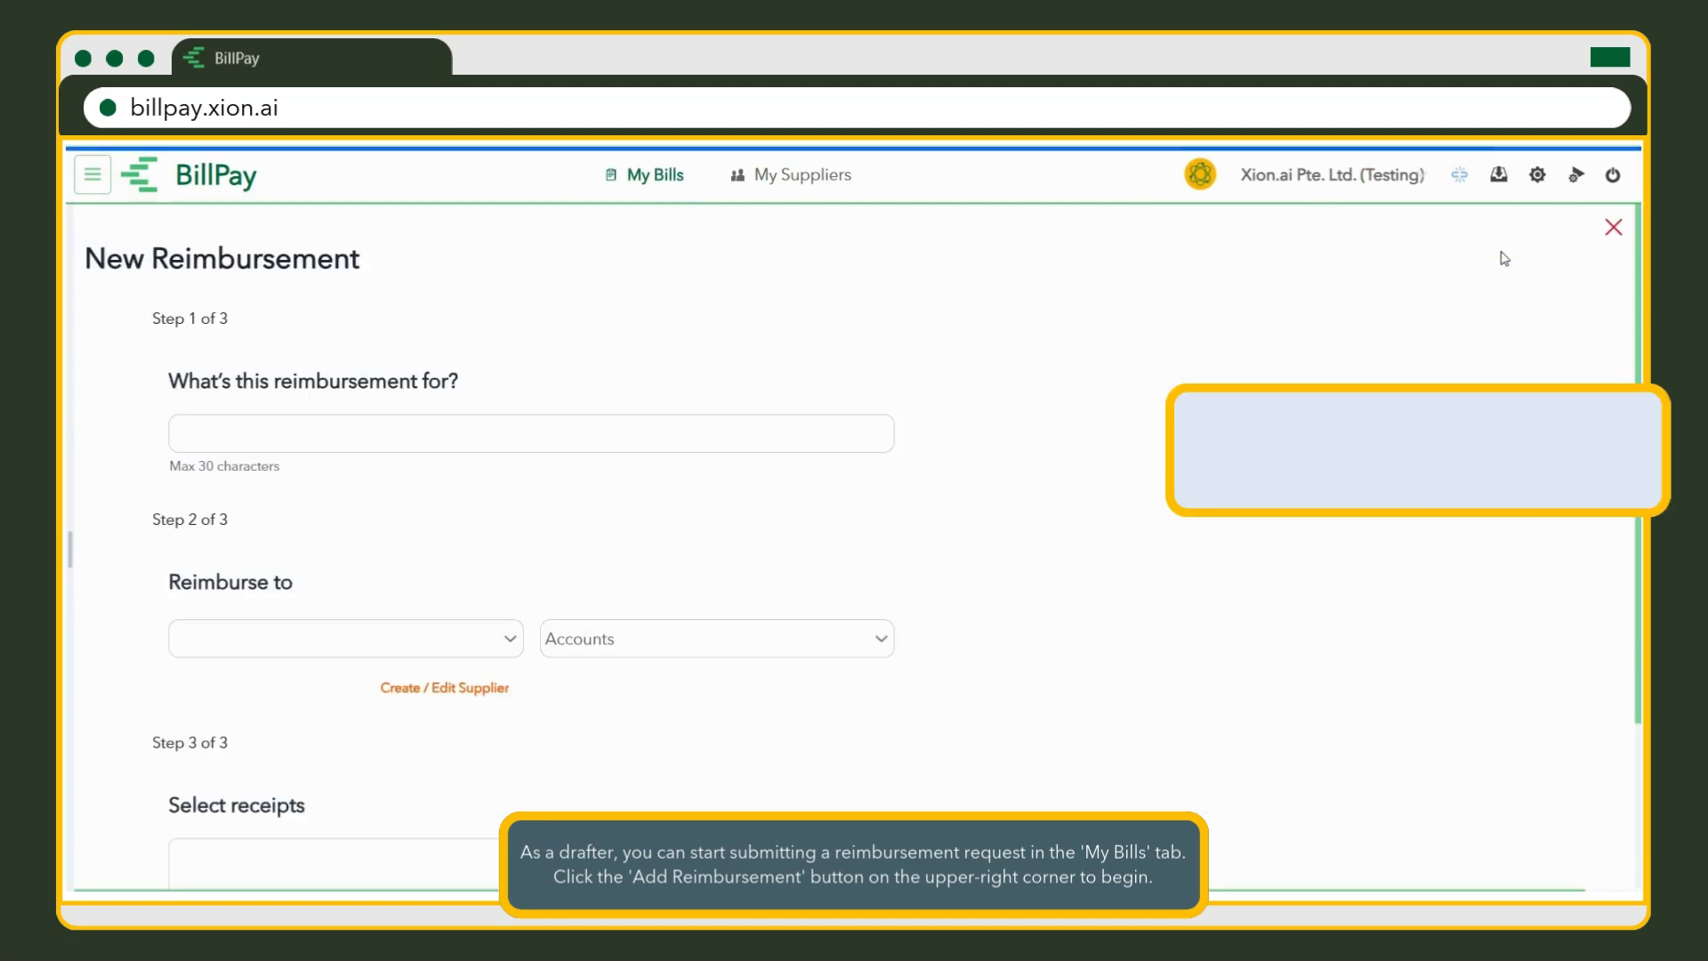
{"action": "left_click", "coordinate": [861, 439]}
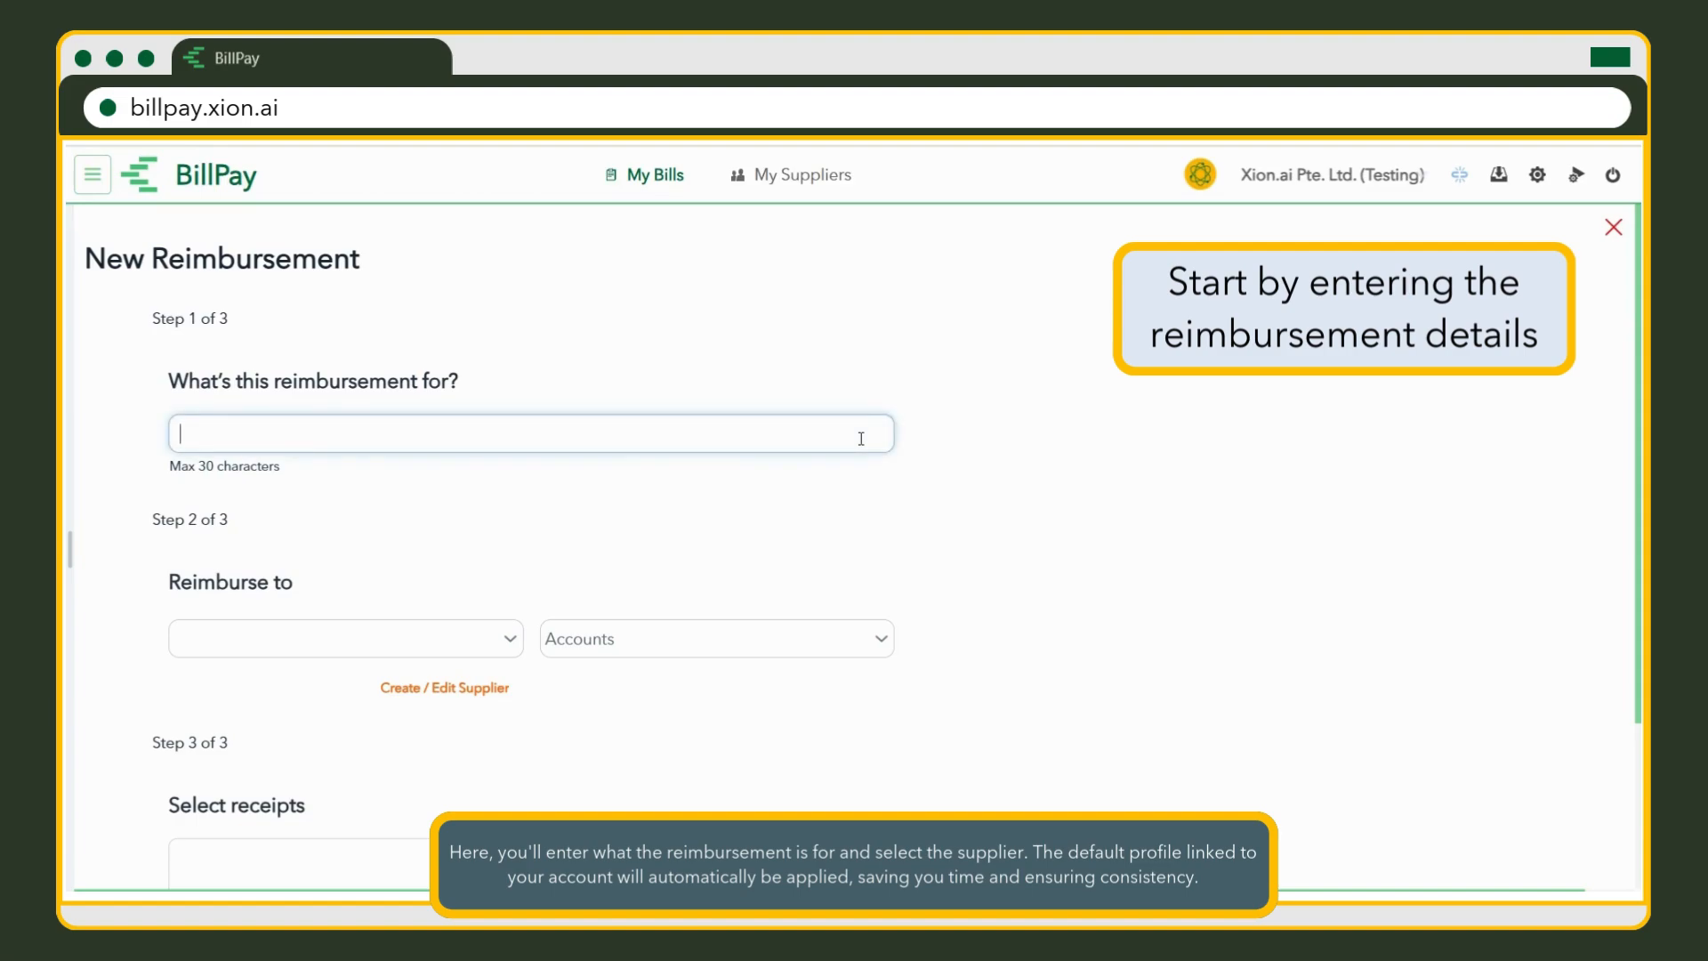
{"action": "type", "text": "Chrsitia Sample Demo Fees"}
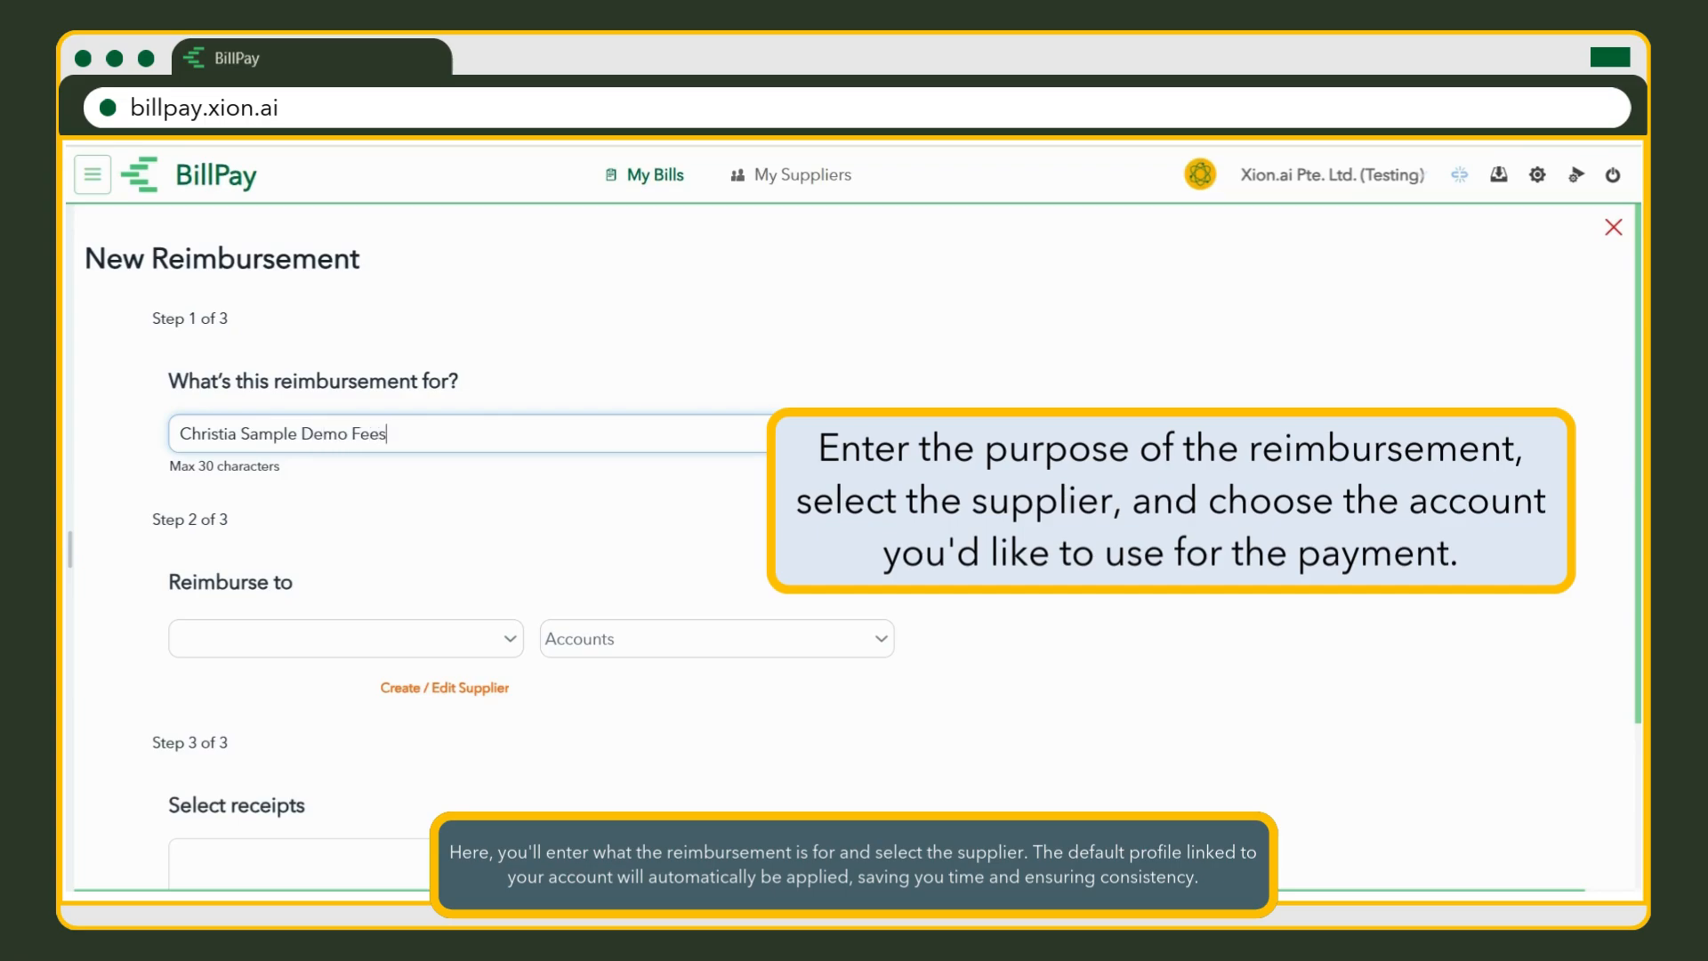
Reimburse the new supplier to its SGD account.
{"action": "left_click", "coordinate": [491, 639]}
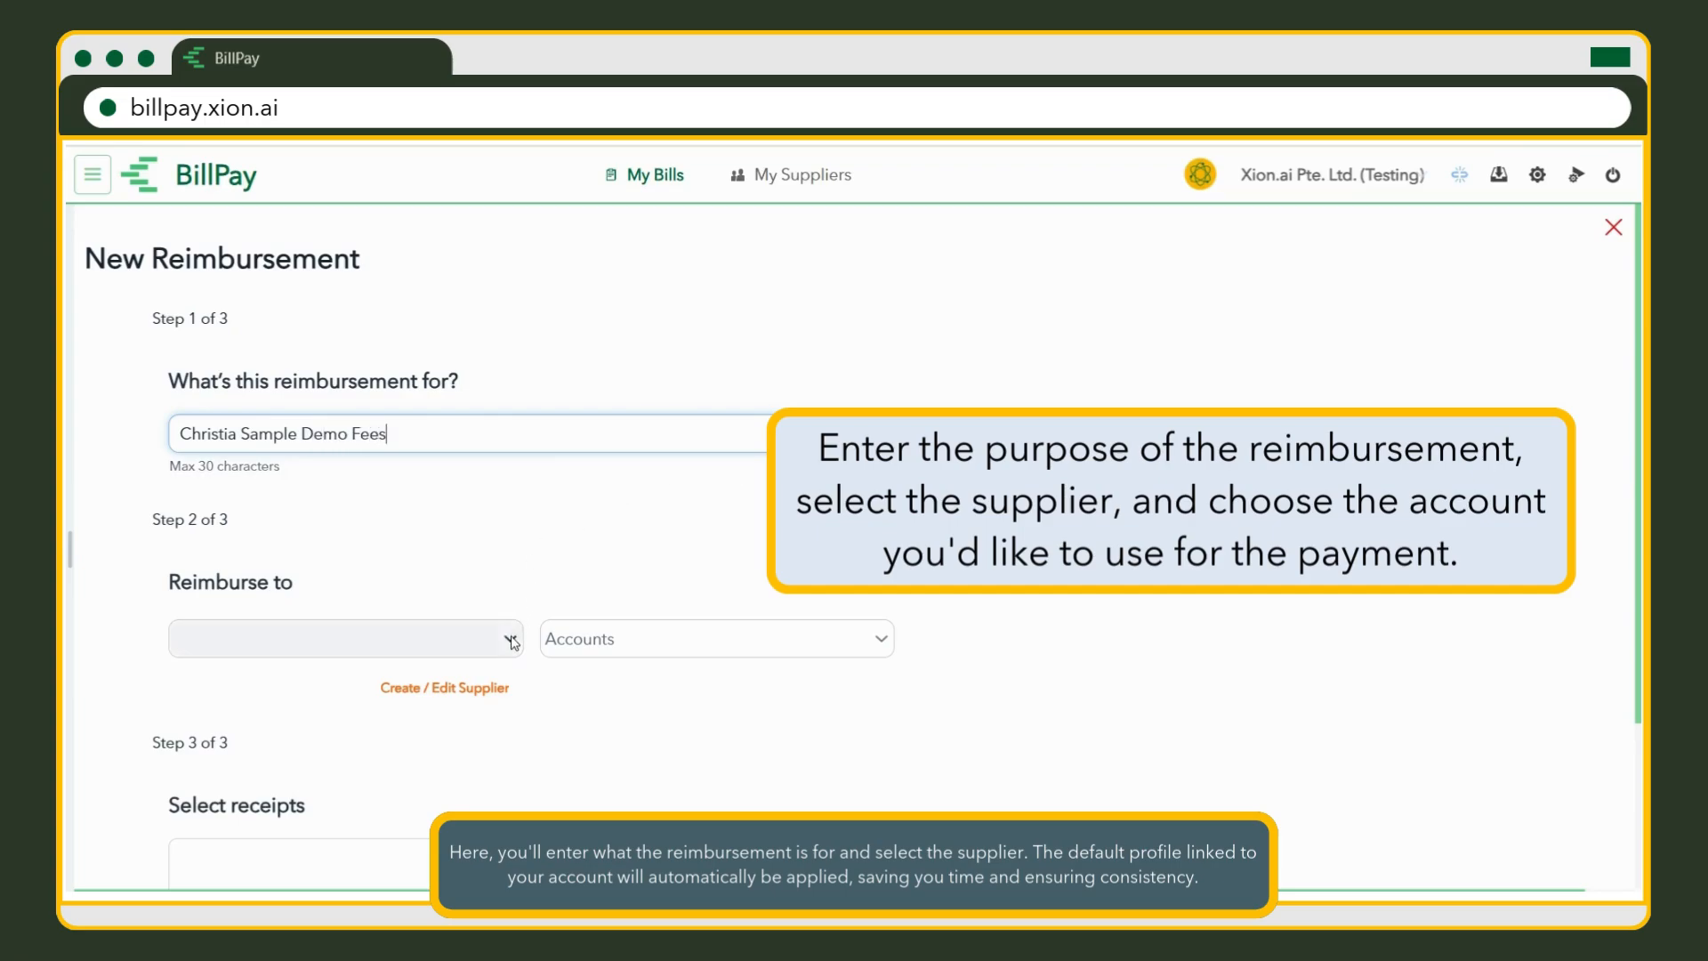
{"action": "type", "text": "chris"}
{"action": "left_click", "coordinate": [491, 686]}
{"action": "left_click", "coordinate": [763, 640]}
{"action": "left_click", "coordinate": [755, 692]}
{"action": "scroll", "coordinate": [745, 695], "scroll_direction": "down", "scroll_amount": 3}
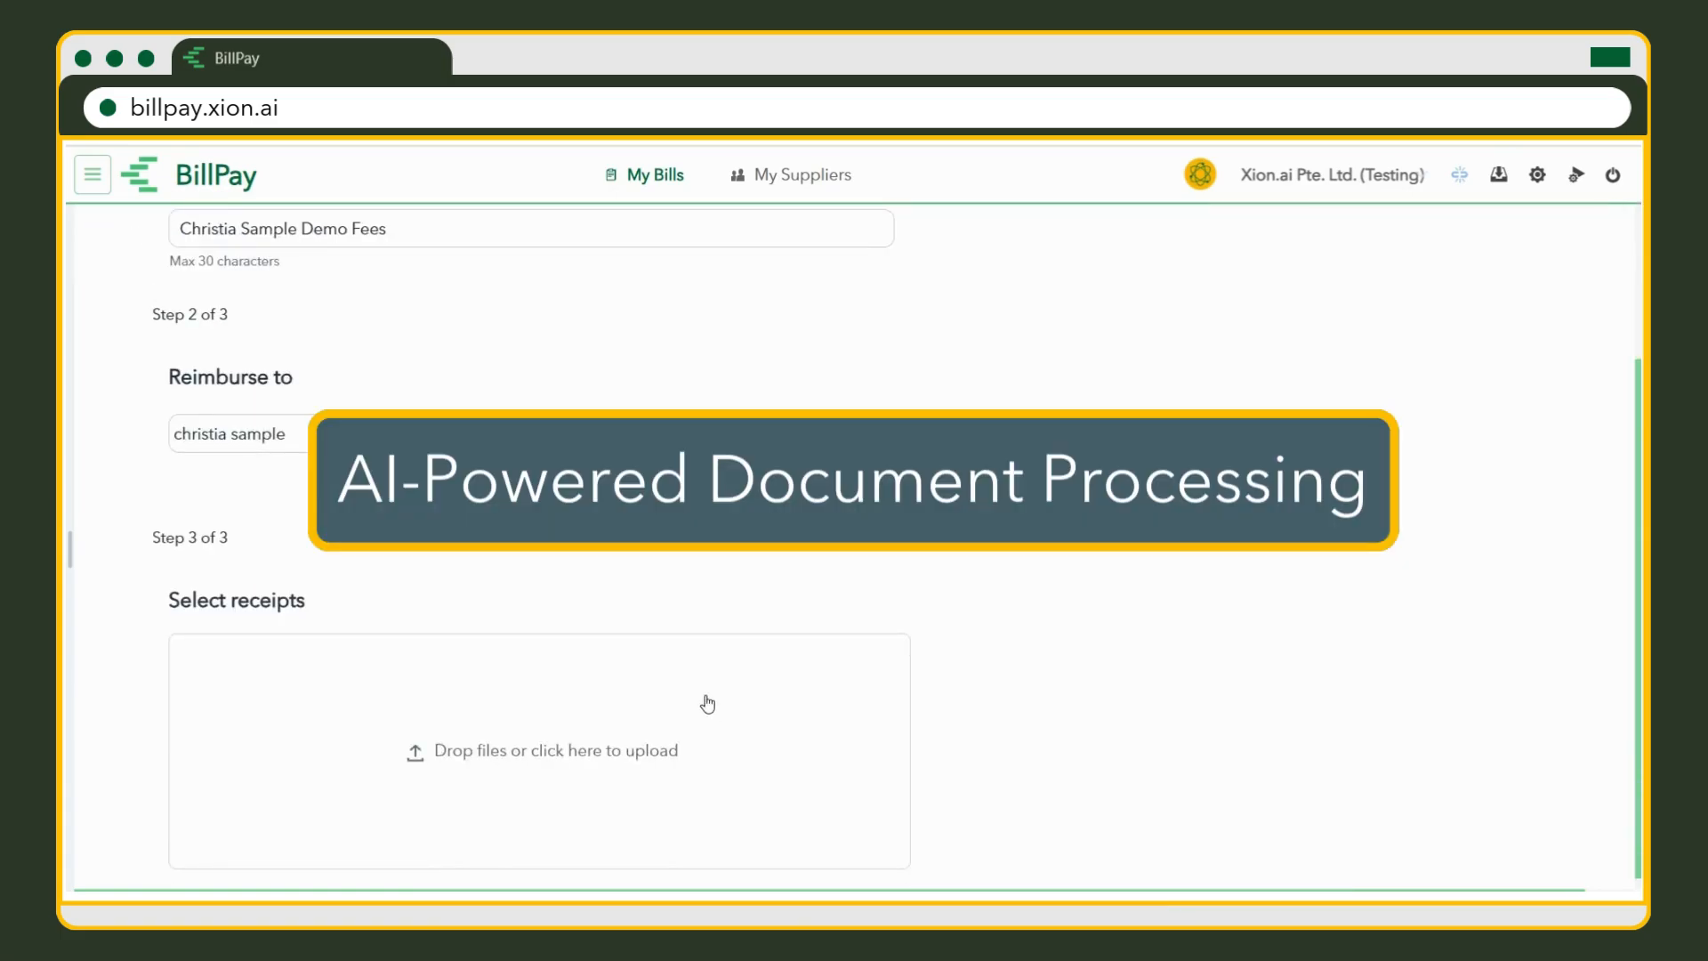
{"action": "scroll", "coordinate": [707, 706], "scroll_direction": "down", "scroll_amount": 1}
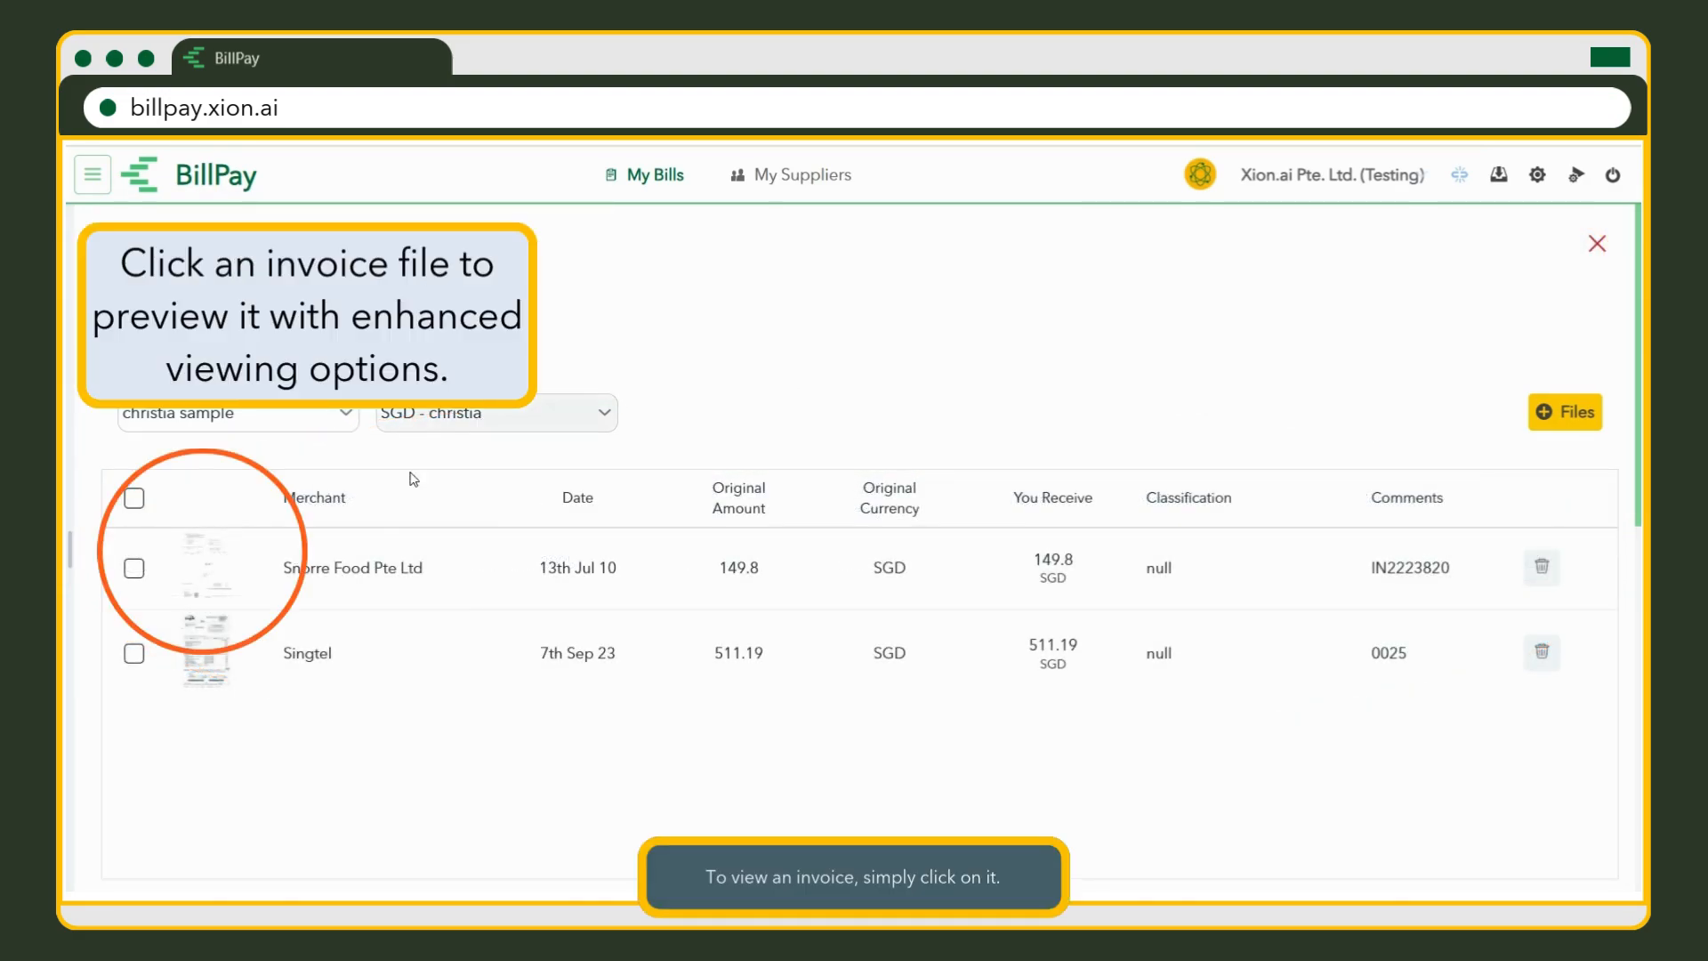
{"action": "left_click", "coordinate": [223, 594]}
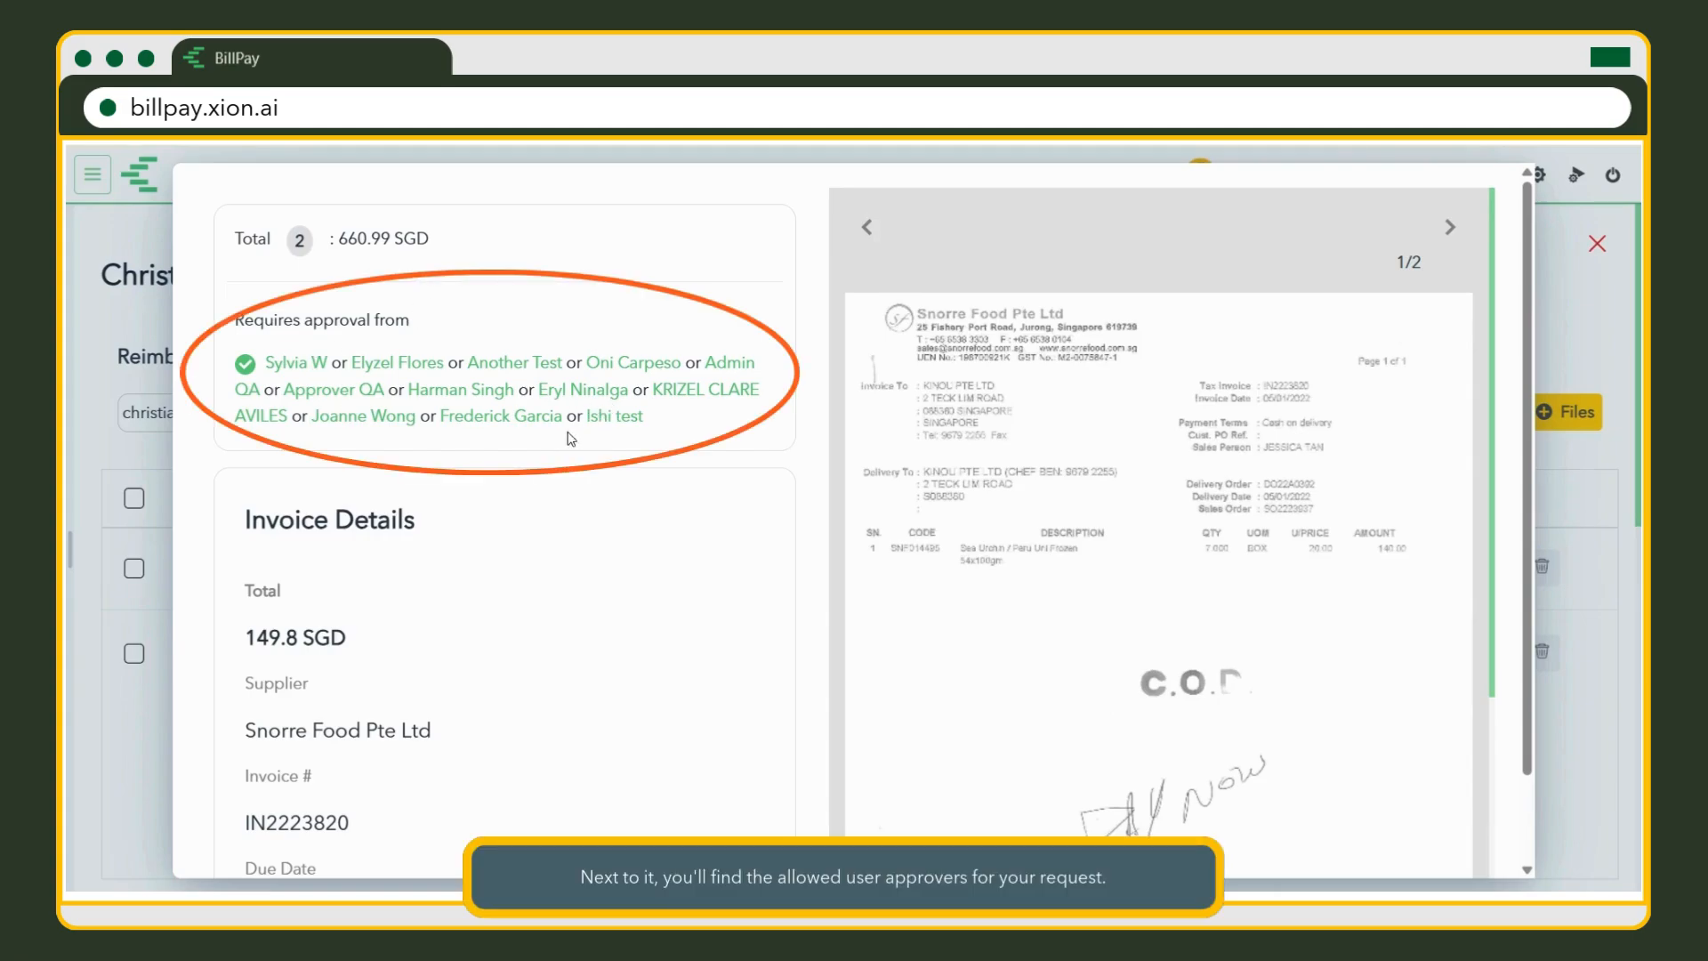
{"action": "scroll", "coordinate": [450, 591], "scroll_direction": "down", "scroll_amount": 1}
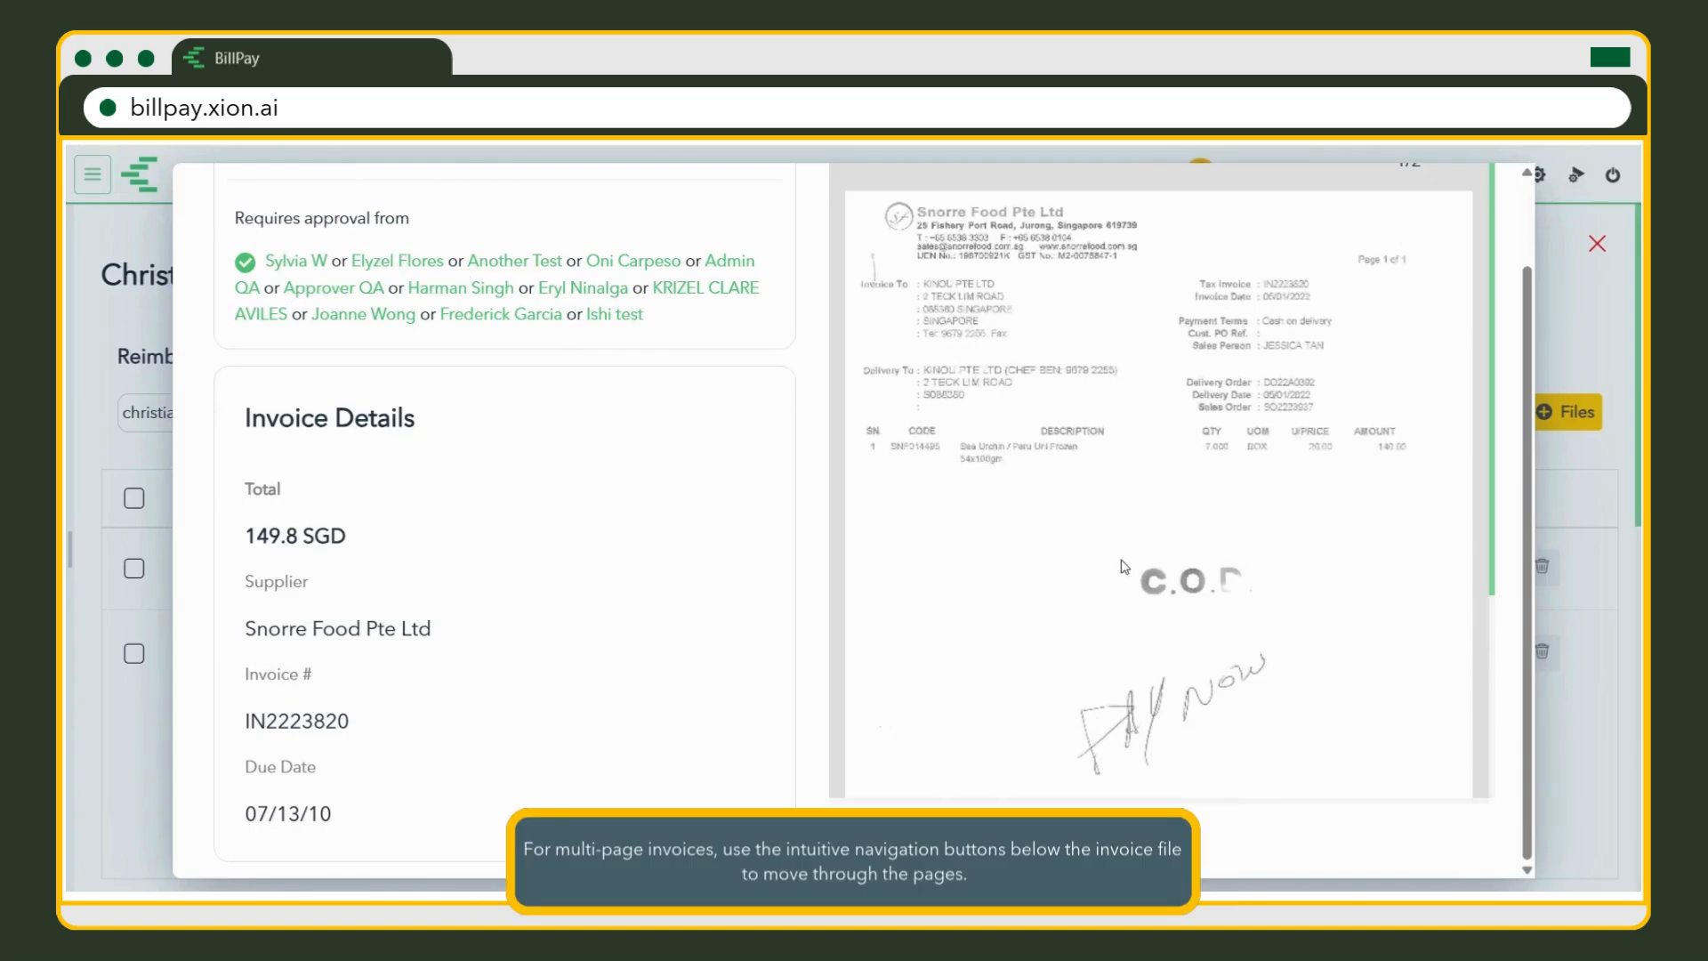
{"action": "scroll", "coordinate": [1183, 658], "scroll_direction": "down", "scroll_amount": 3}
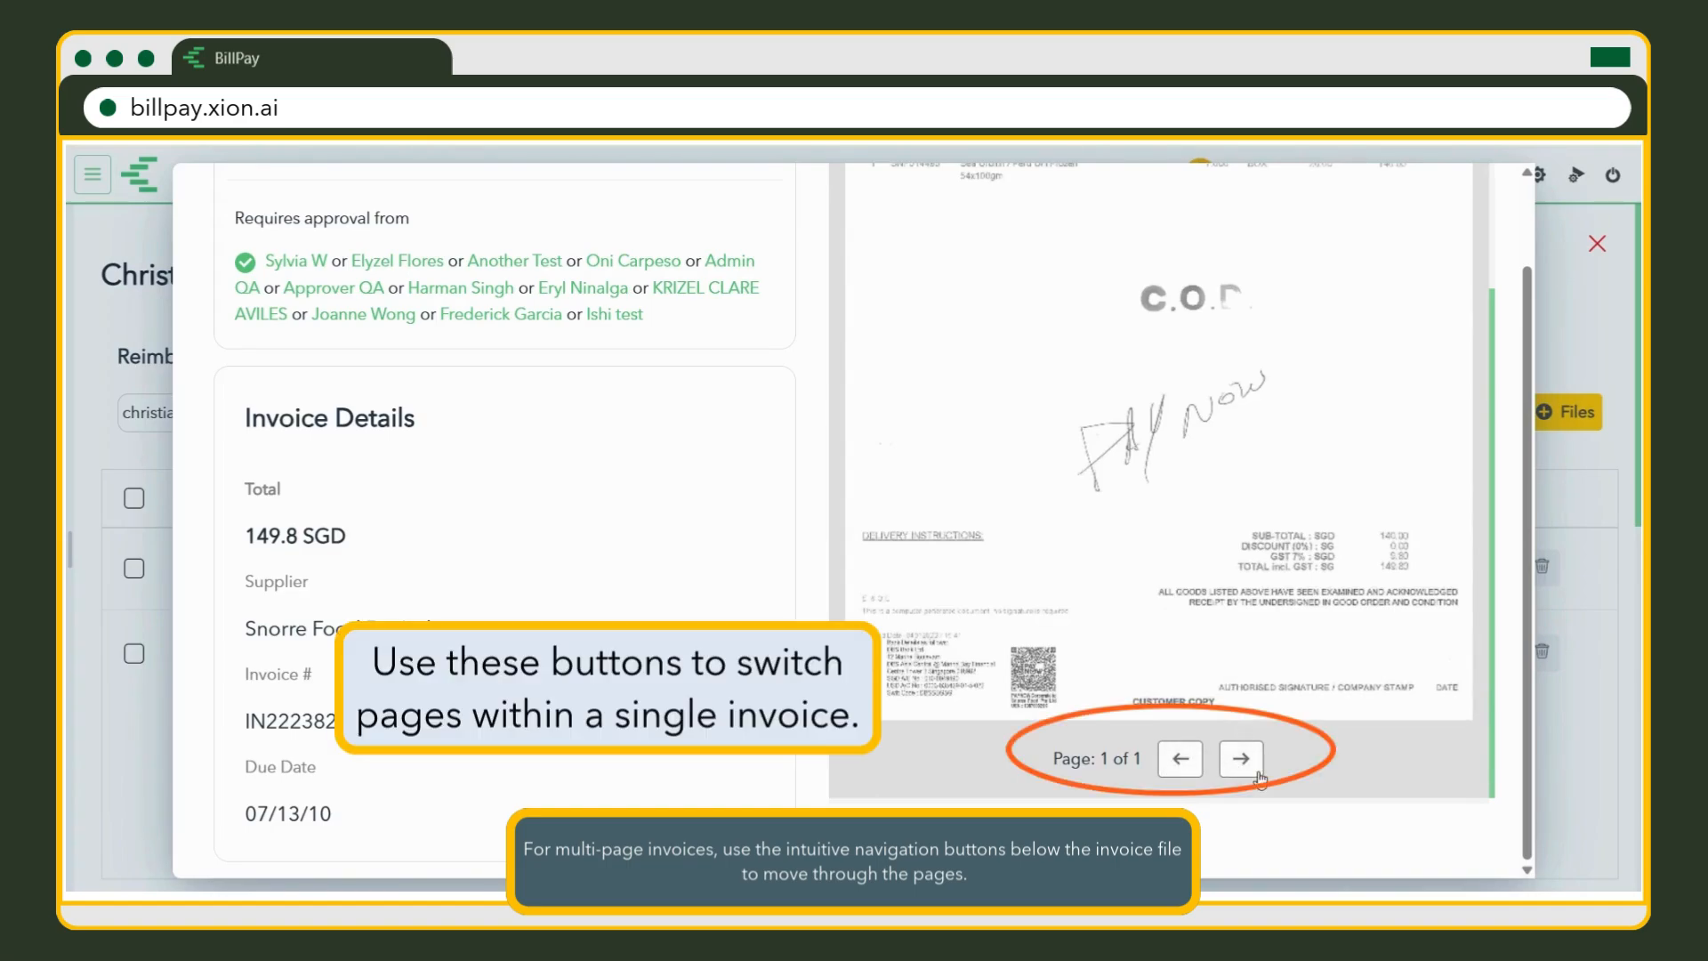
{"action": "scroll", "coordinate": [1305, 540], "scroll_direction": "up", "scroll_amount": 5}
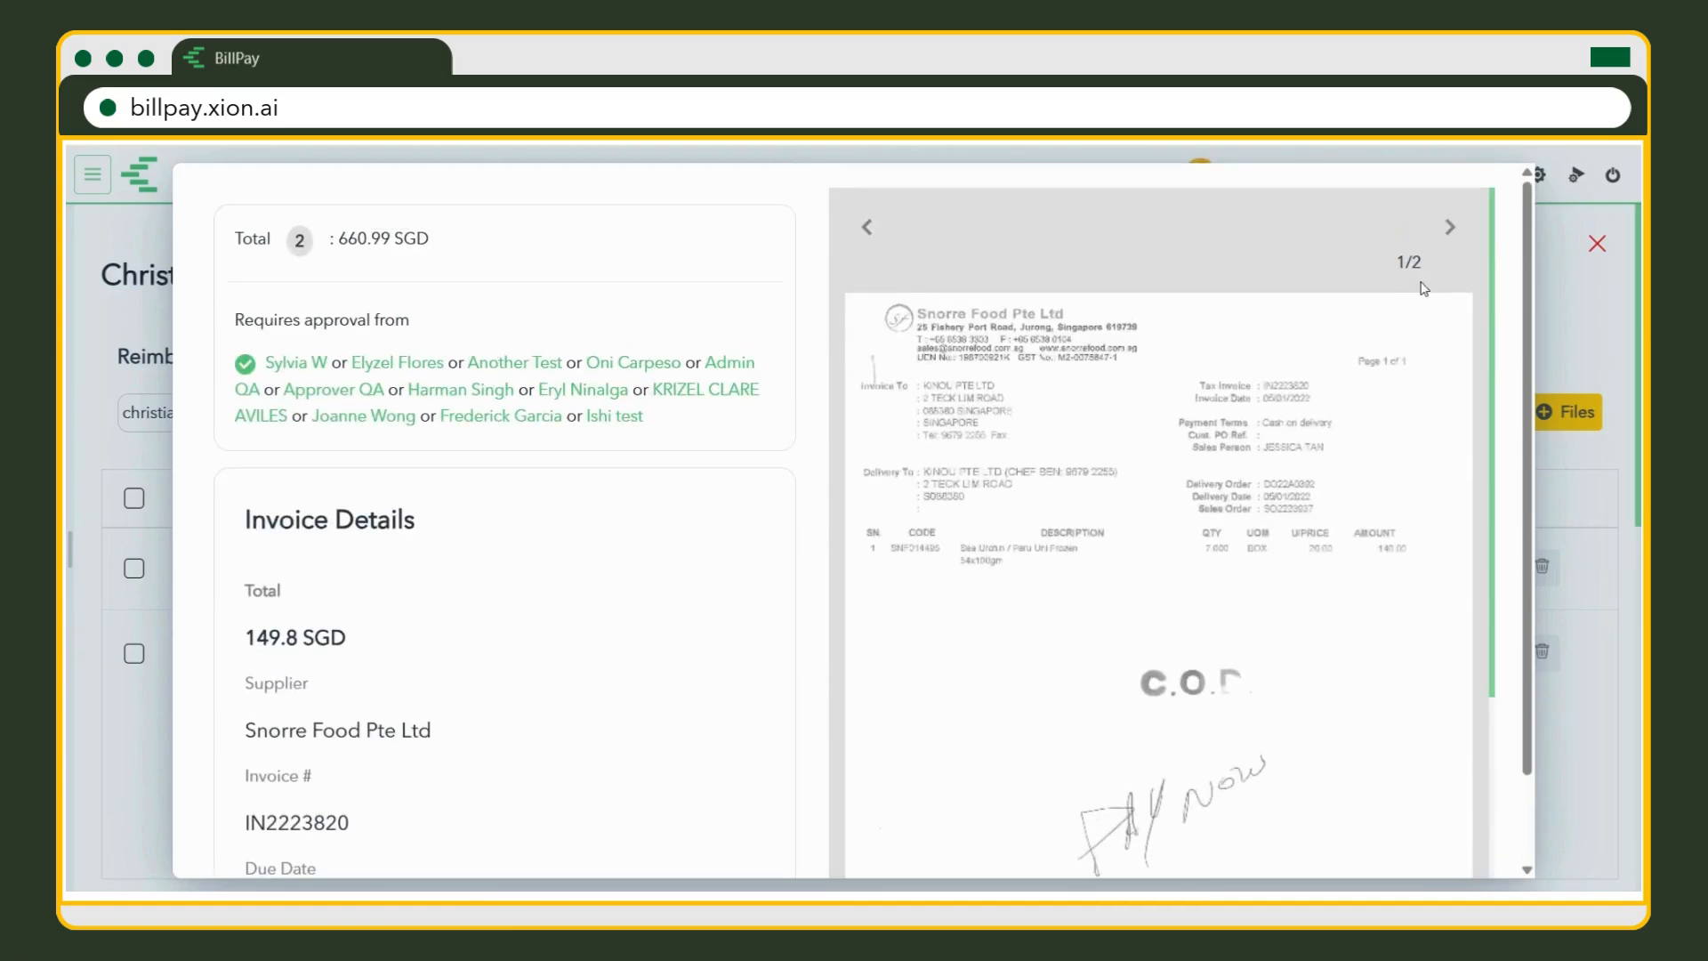
{"action": "left_click", "coordinate": [1452, 228]}
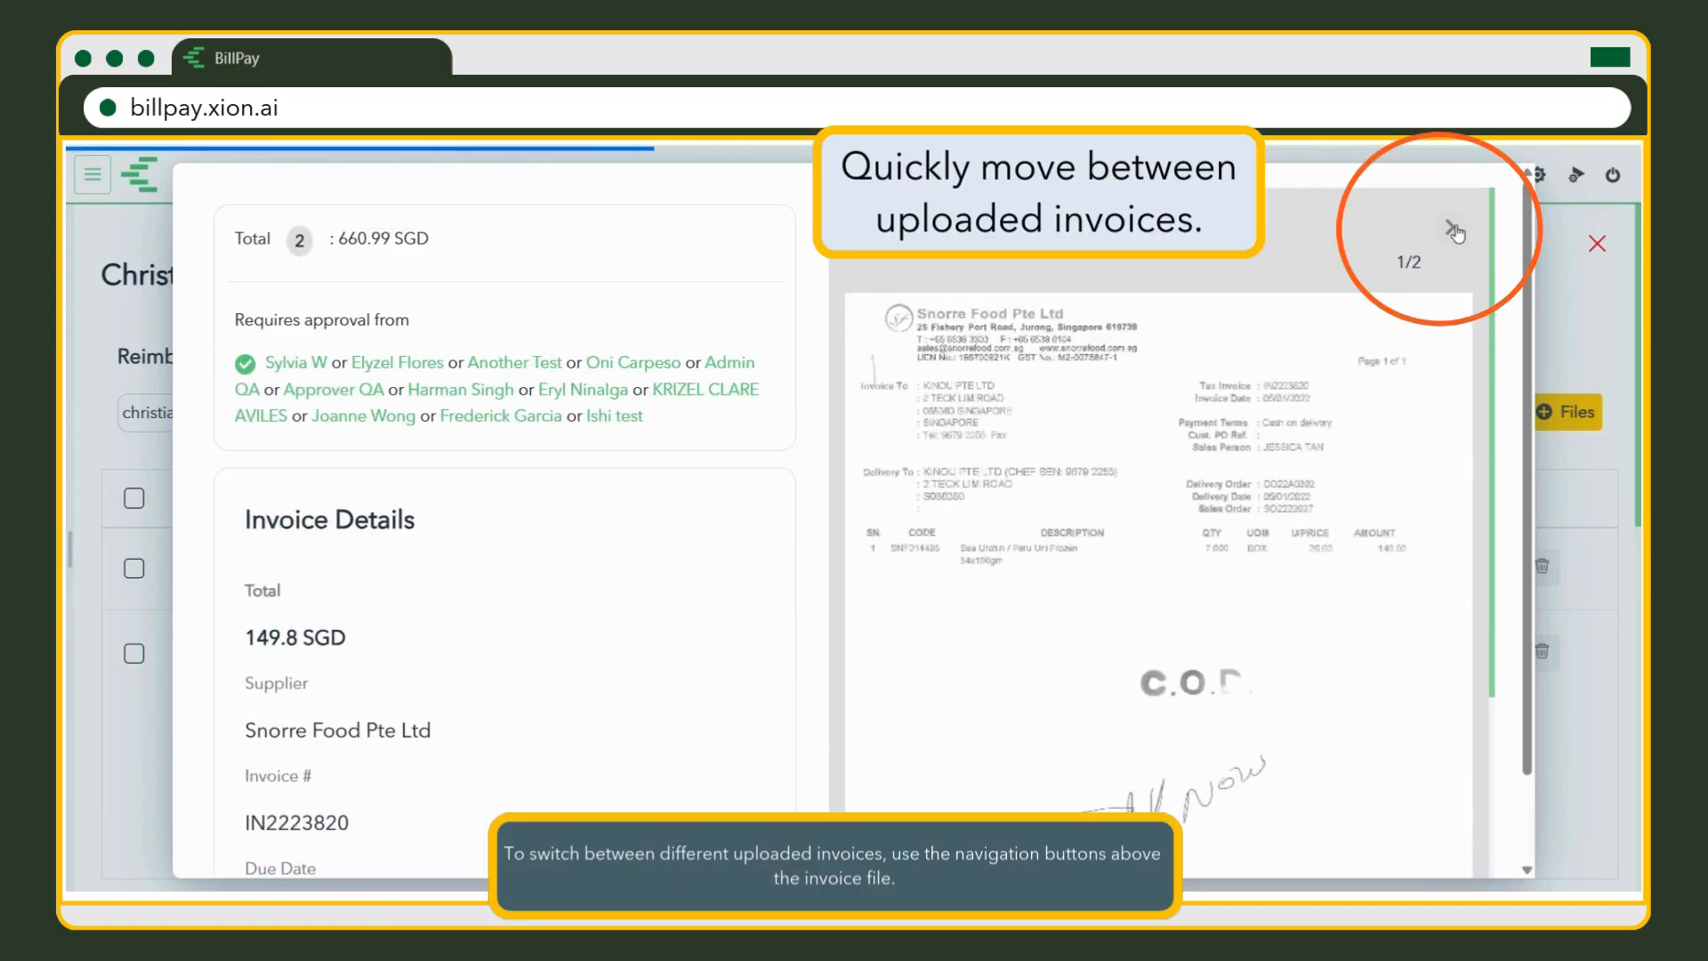
{"action": "scroll", "coordinate": [1245, 623], "scroll_direction": "down", "scroll_amount": 5}
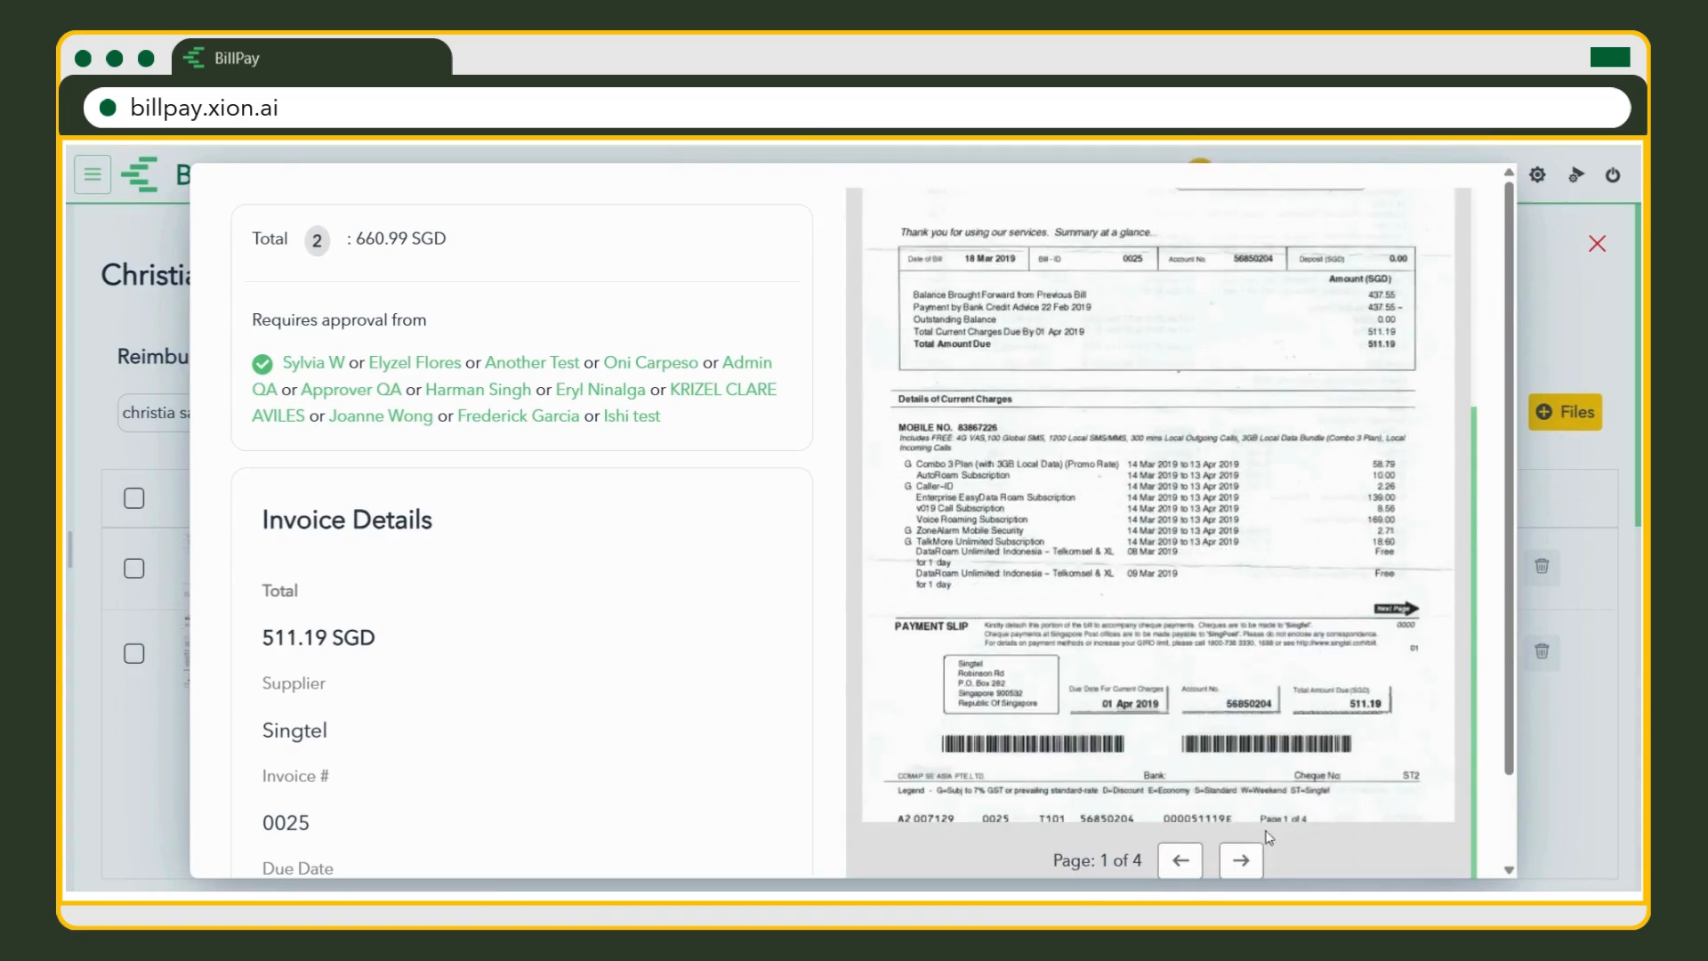
{"action": "scroll", "coordinate": [1261, 864], "scroll_direction": "down", "scroll_amount": 1}
{"action": "left_click", "coordinate": [1248, 765]}
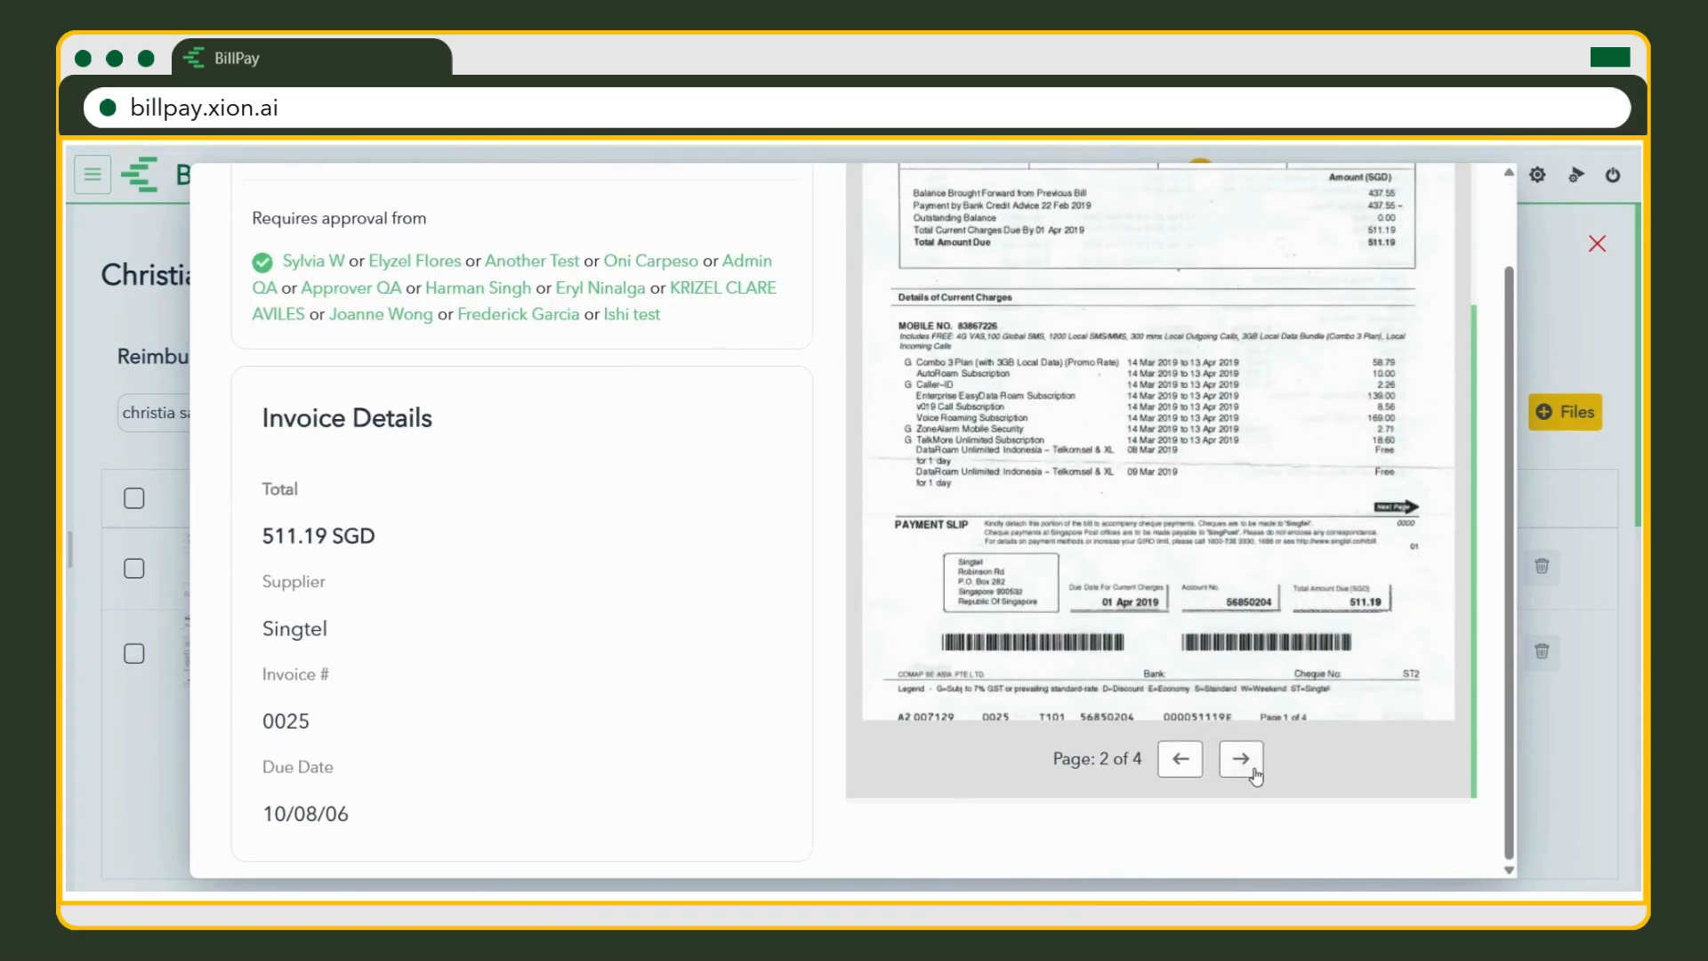
{"action": "left_click", "coordinate": [1242, 759]}
{"action": "scroll", "coordinate": [1418, 421], "scroll_direction": "up", "scroll_amount": 1}
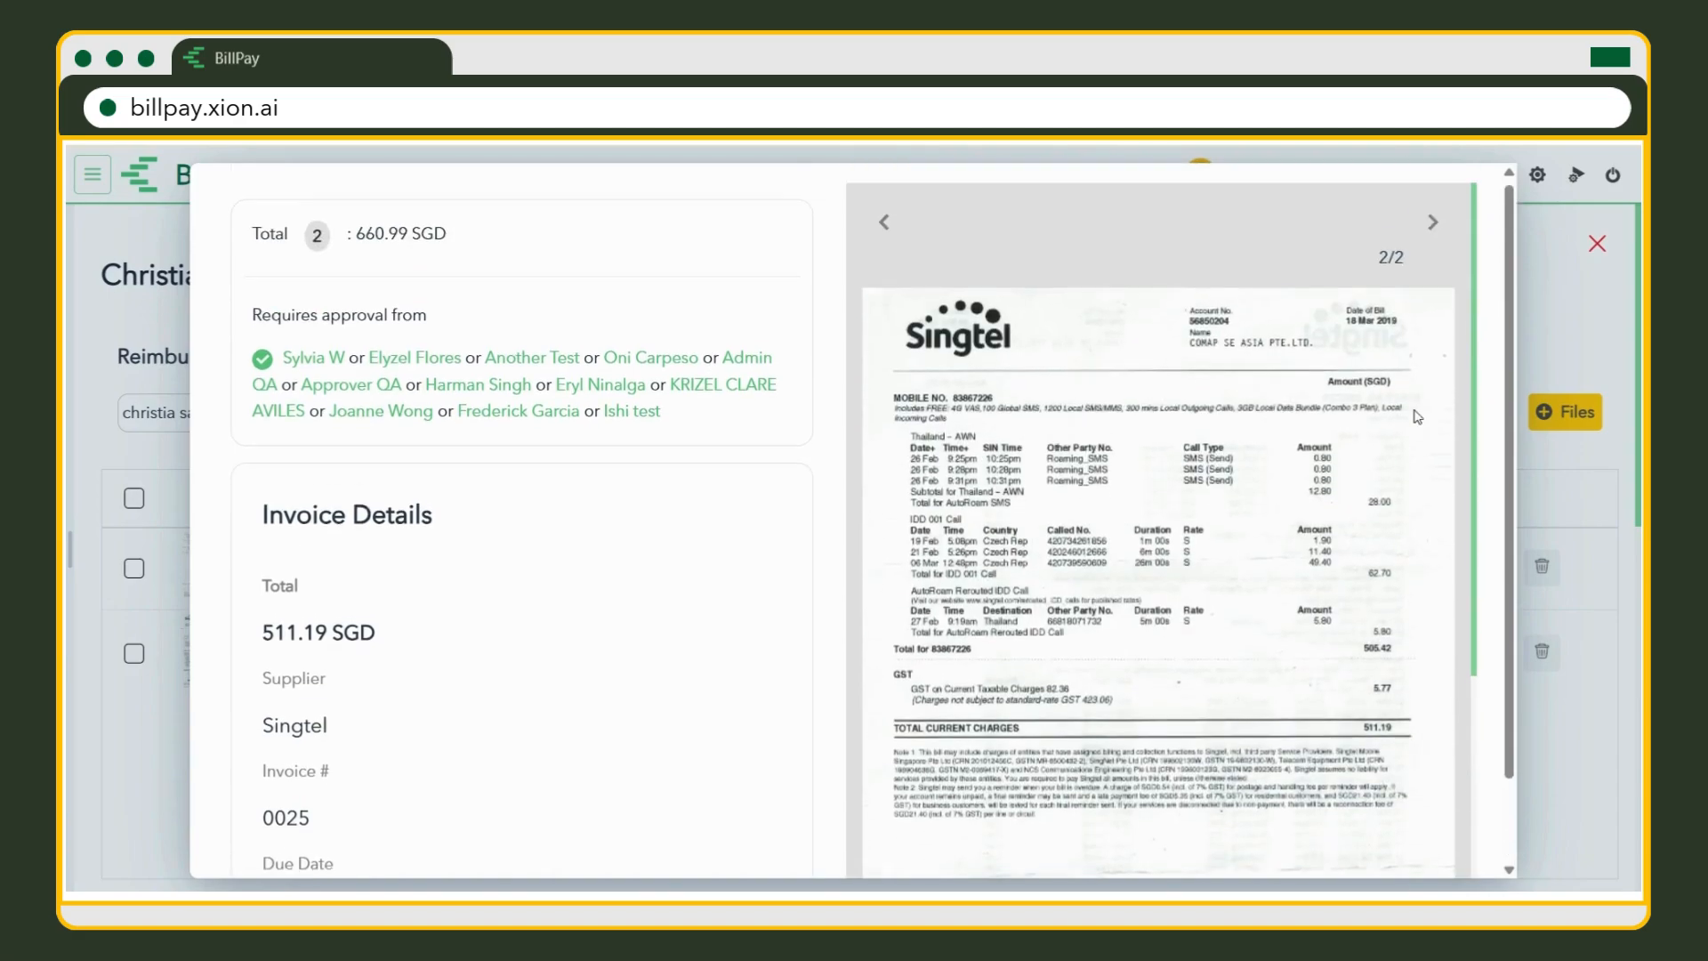
{"action": "scroll", "coordinate": [1418, 421], "scroll_direction": "down", "scroll_amount": 3}
{"action": "scroll", "coordinate": [1535, 361], "scroll_direction": "up", "scroll_amount": 3}
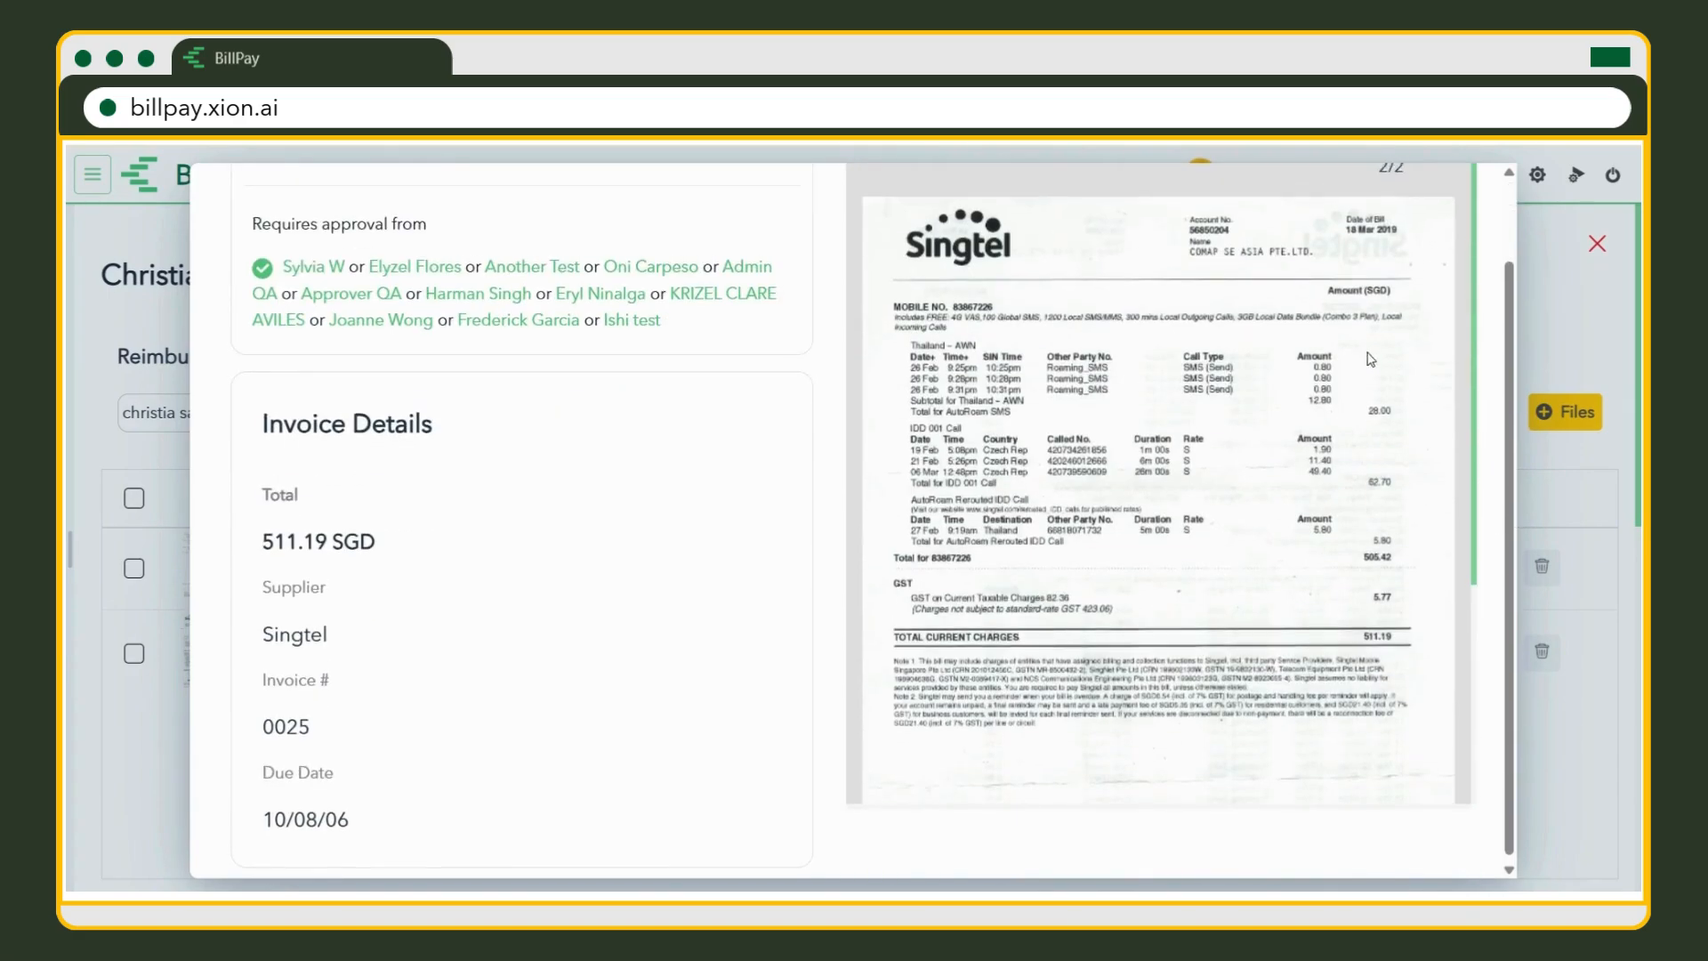
{"action": "left_click", "coordinate": [1554, 348]}
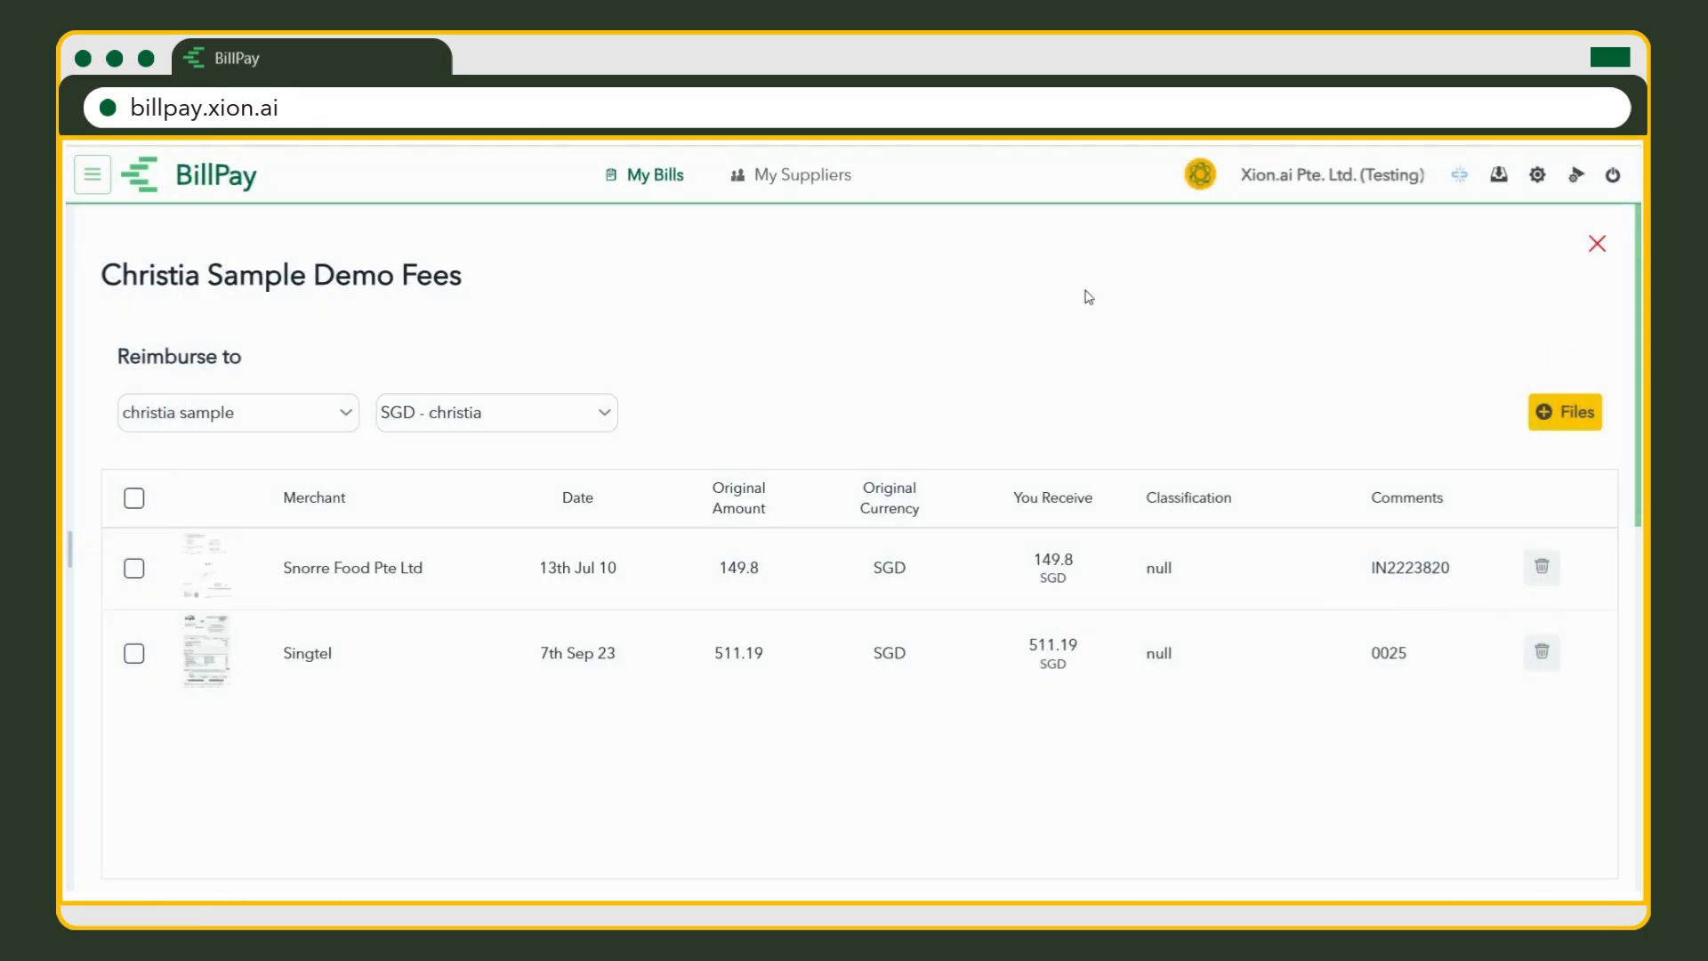
Change the Snorre Food receipt's original currency to USD and save the row.
{"action": "left_click", "coordinate": [427, 578]}
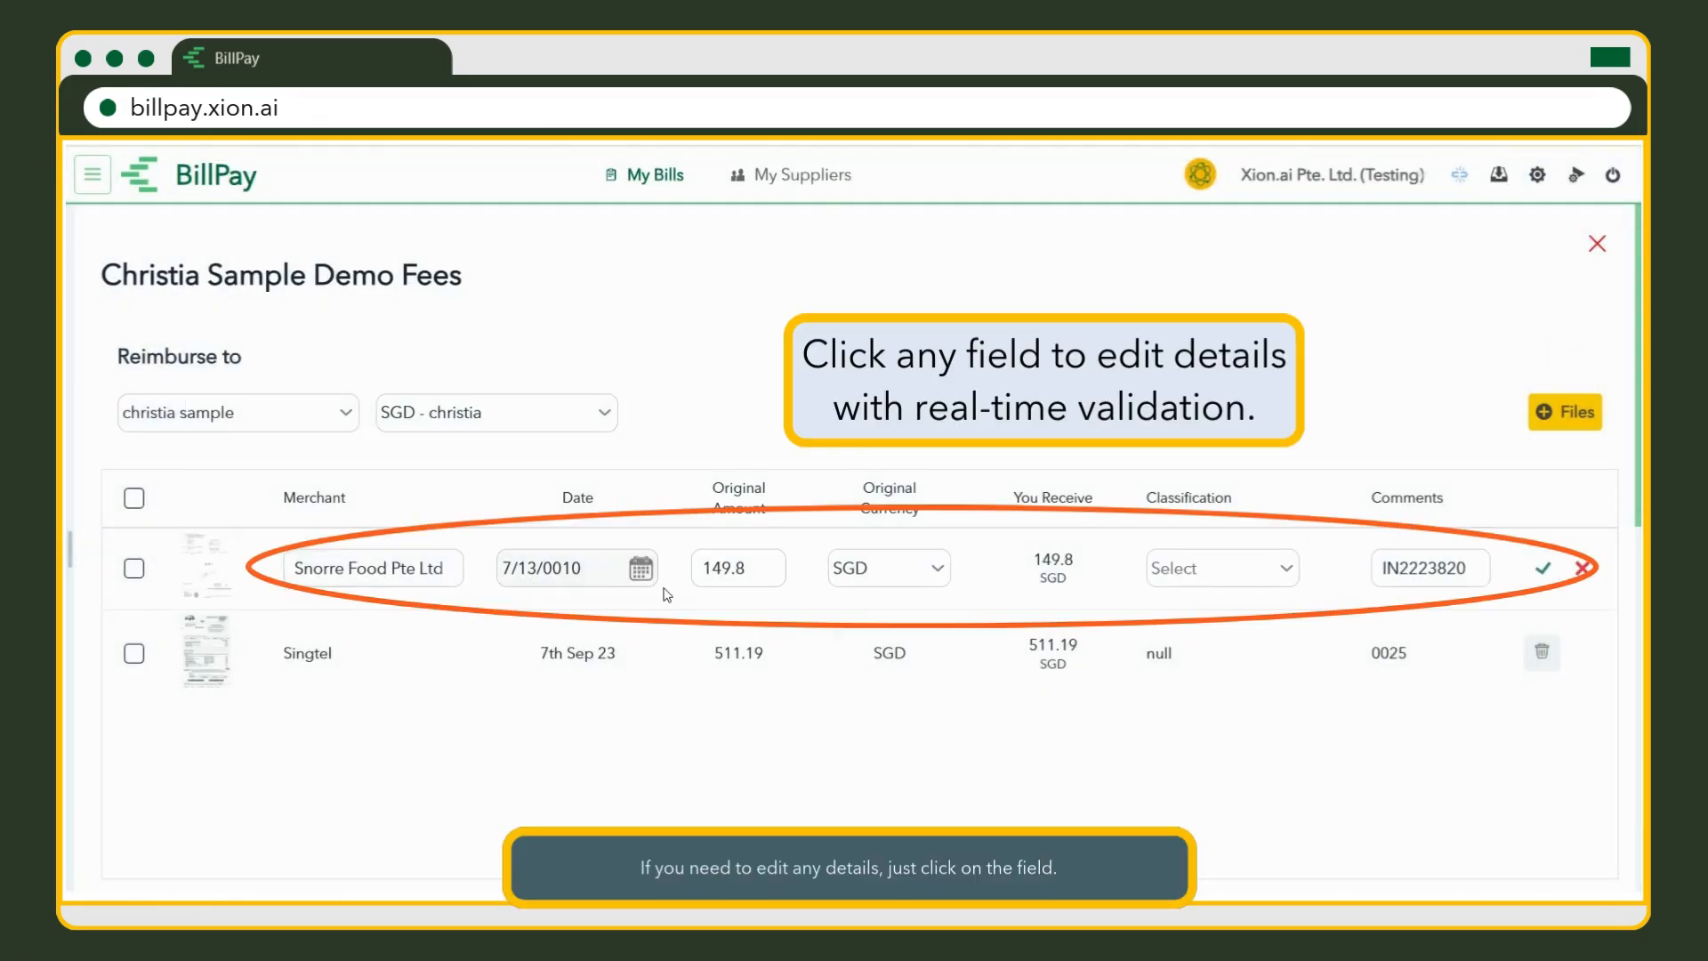
{"action": "left_click", "coordinate": [640, 571]}
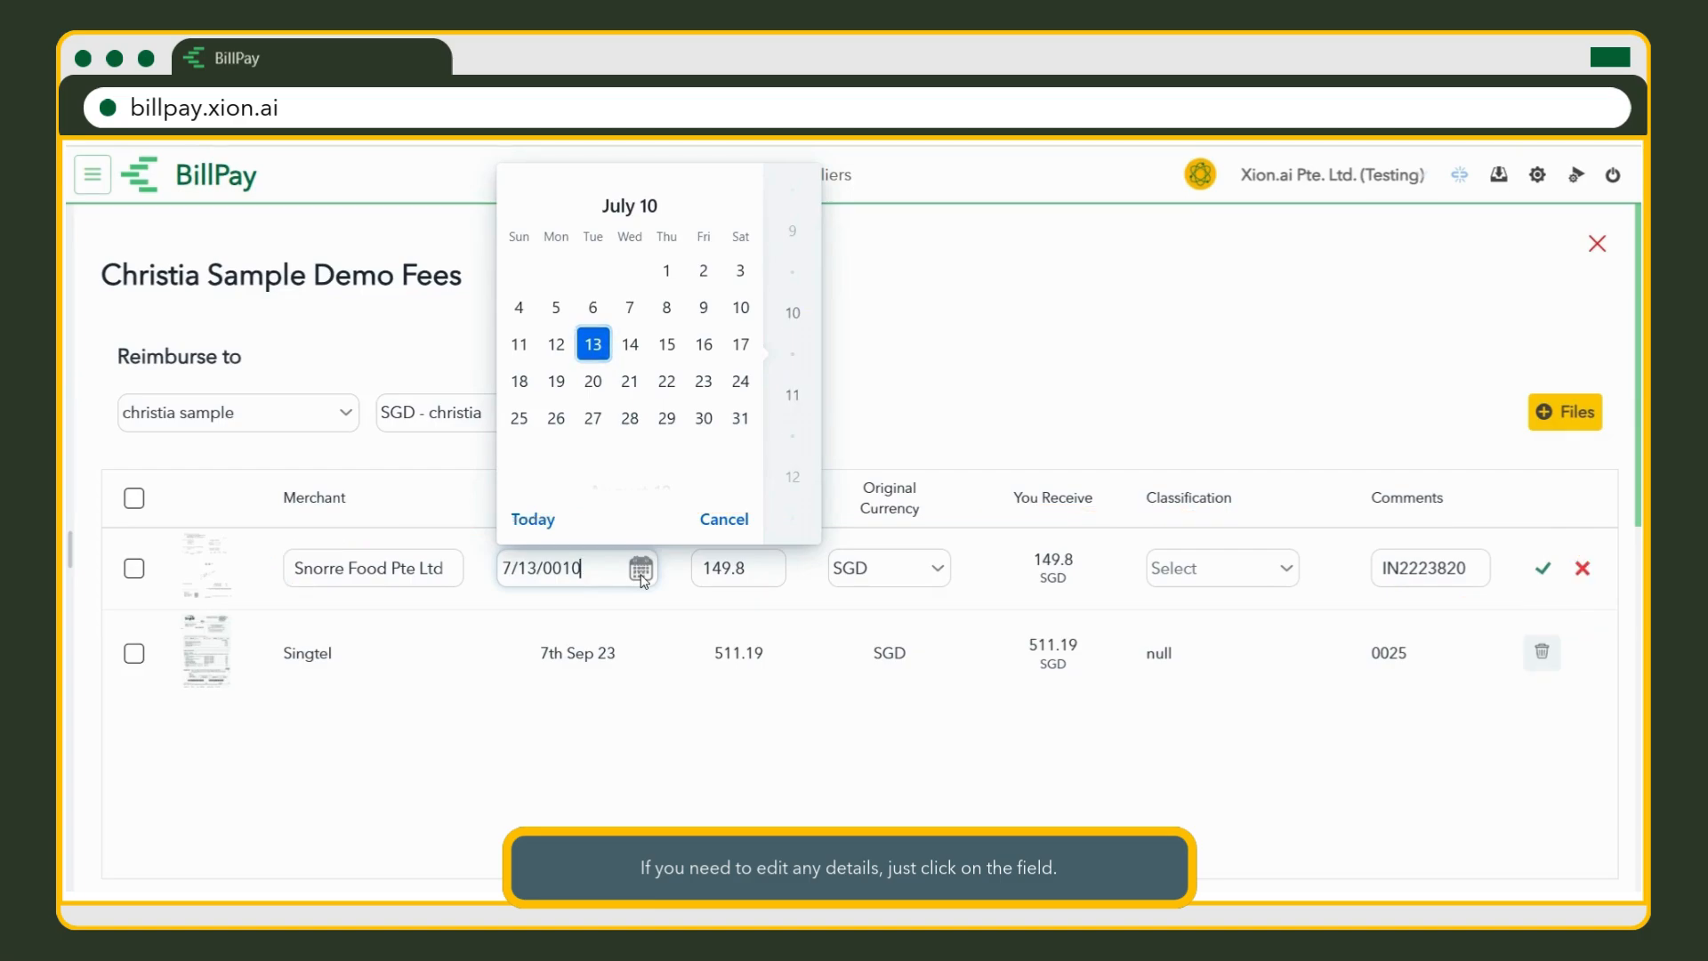
{"action": "left_click", "coordinate": [641, 569]}
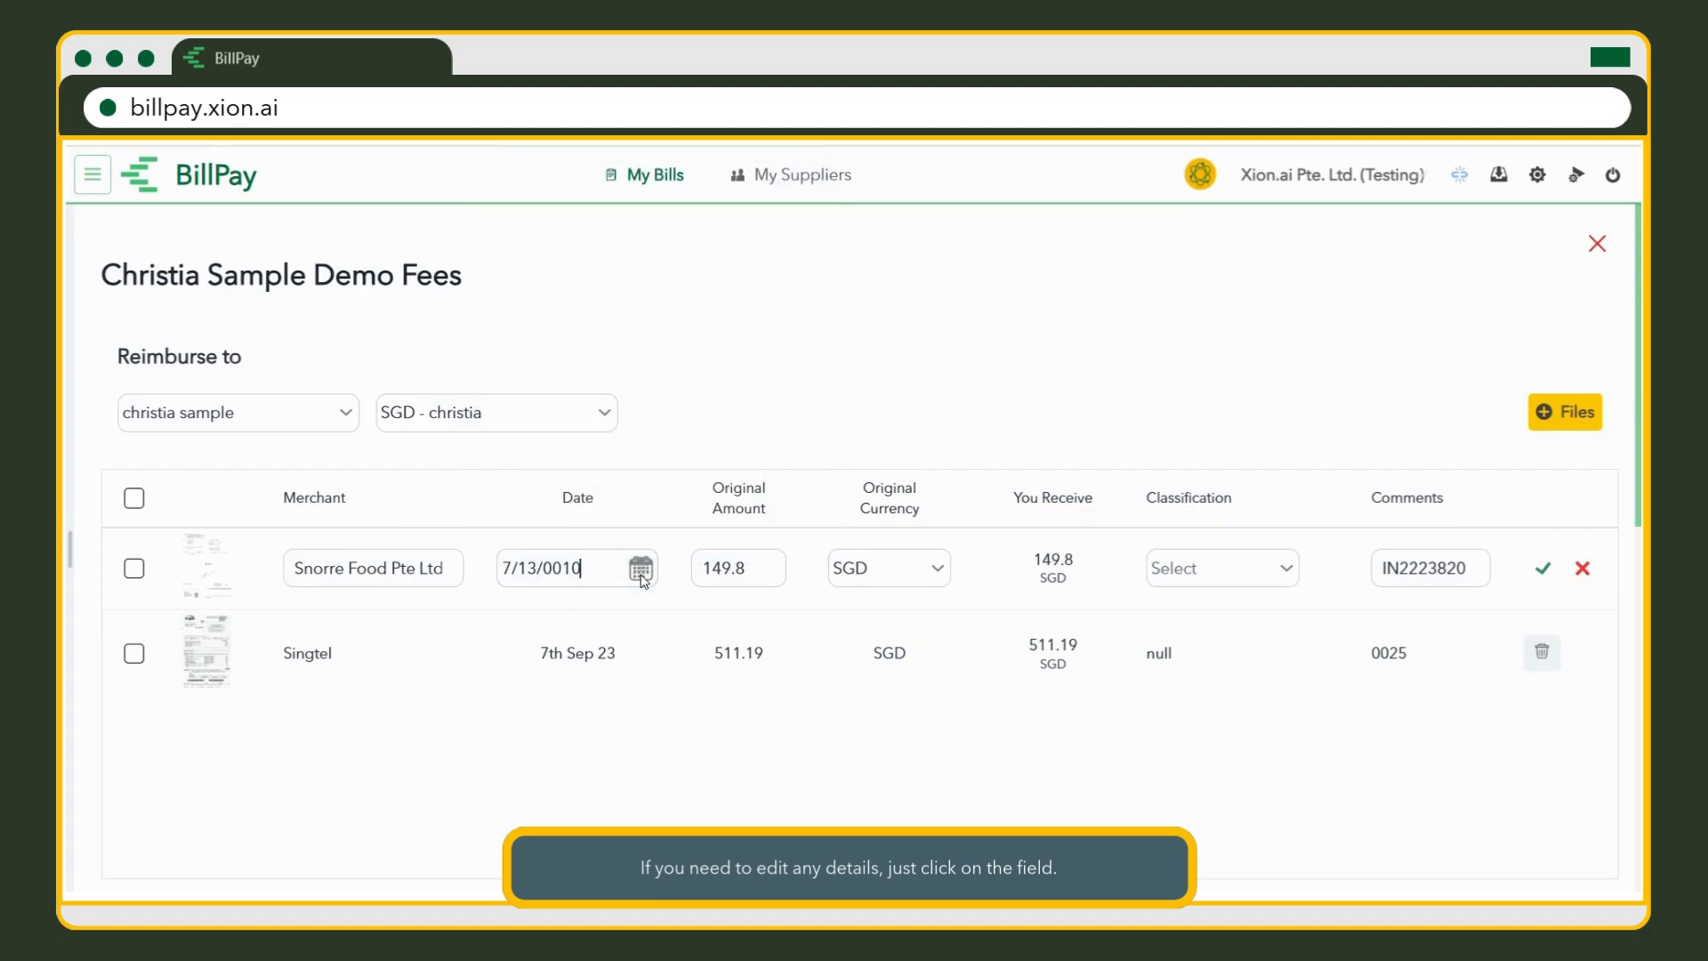
{"action": "left_click", "coordinate": [753, 580]}
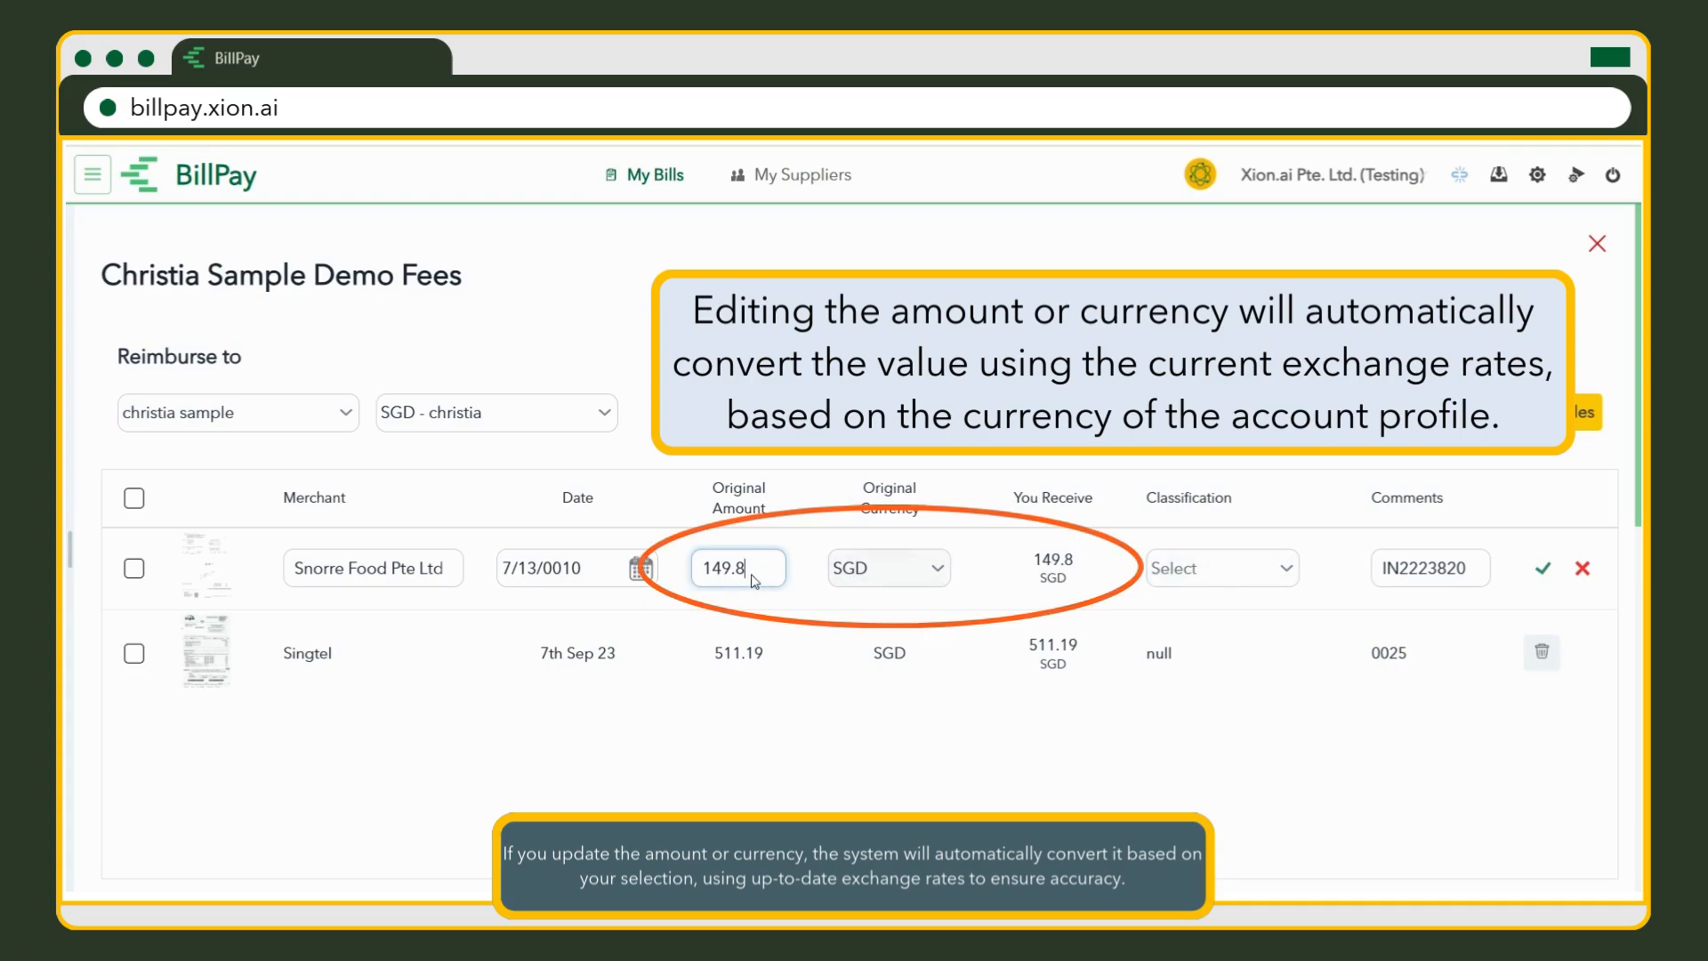
{"action": "left_click", "coordinate": [913, 578]}
{"action": "left_click", "coordinate": [918, 652]}
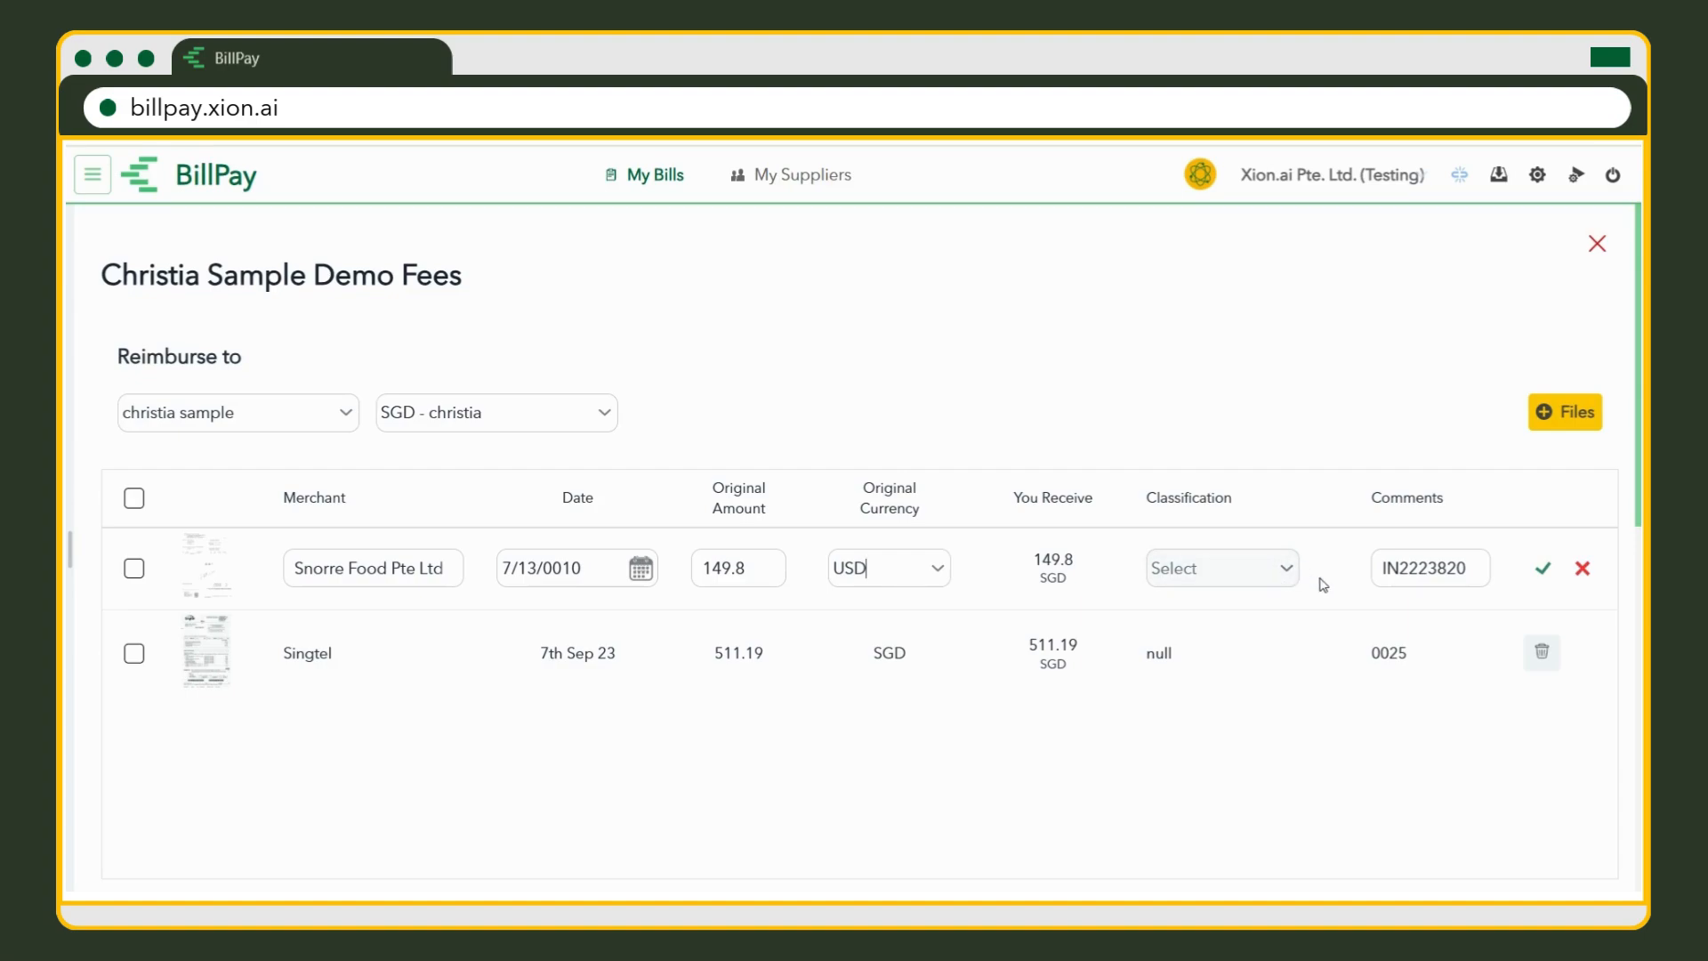
{"action": "left_click", "coordinate": [1479, 575]}
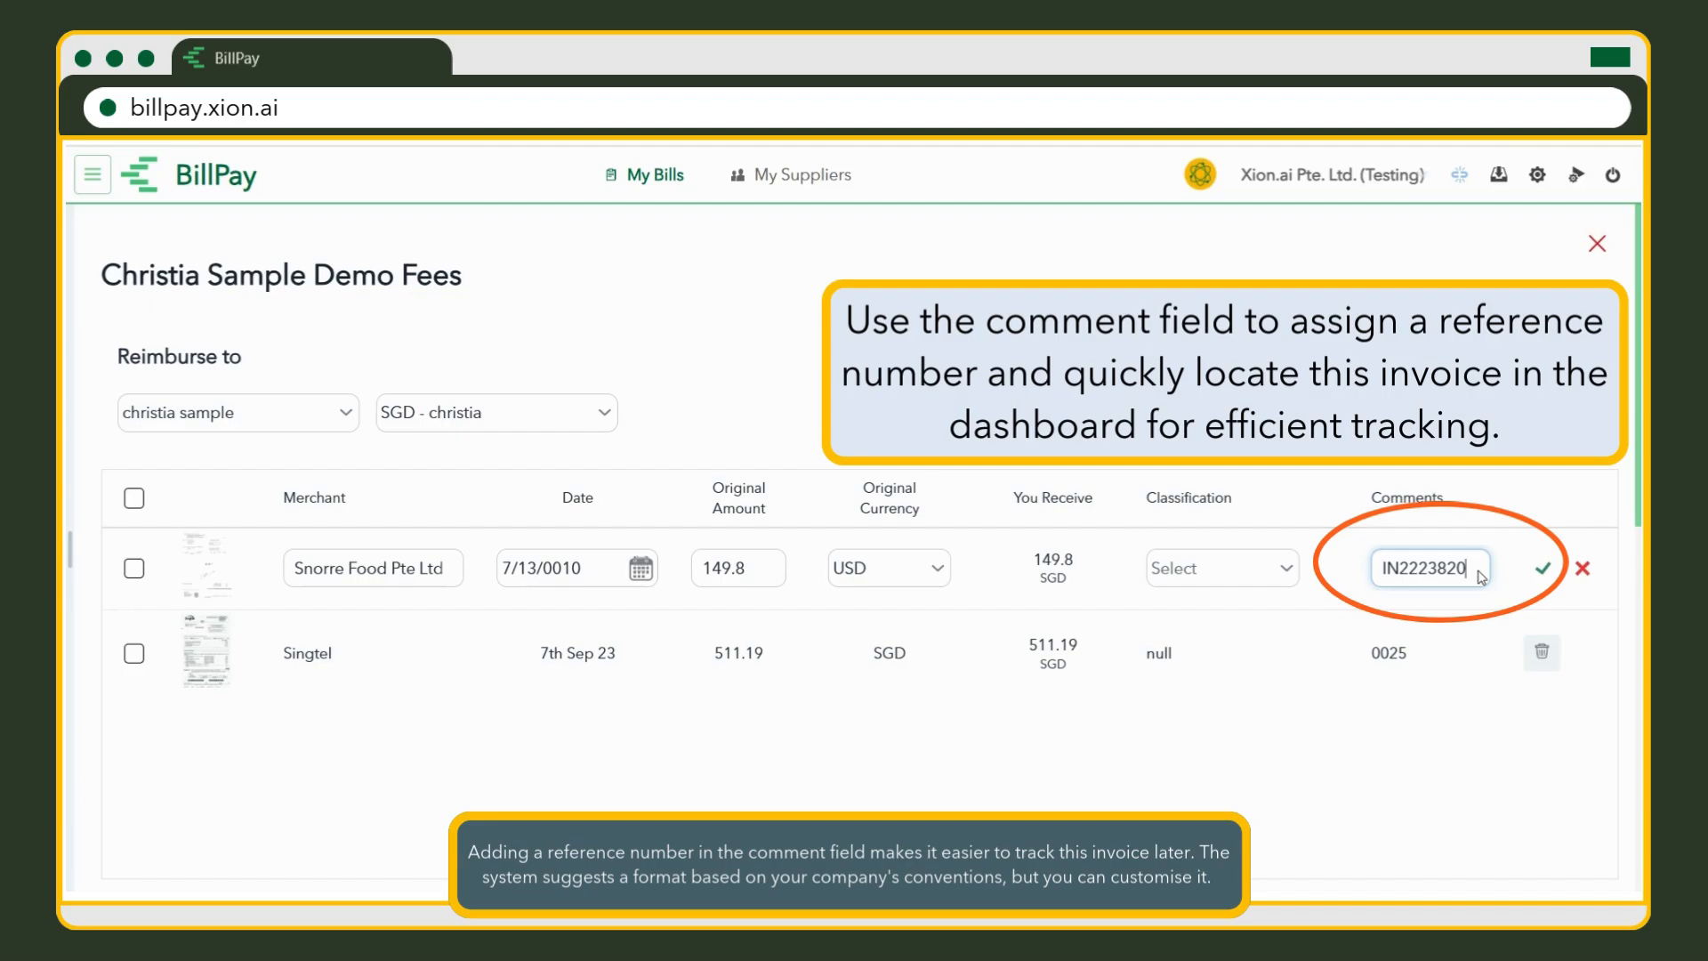
{"action": "left_click", "coordinate": [1544, 571]}
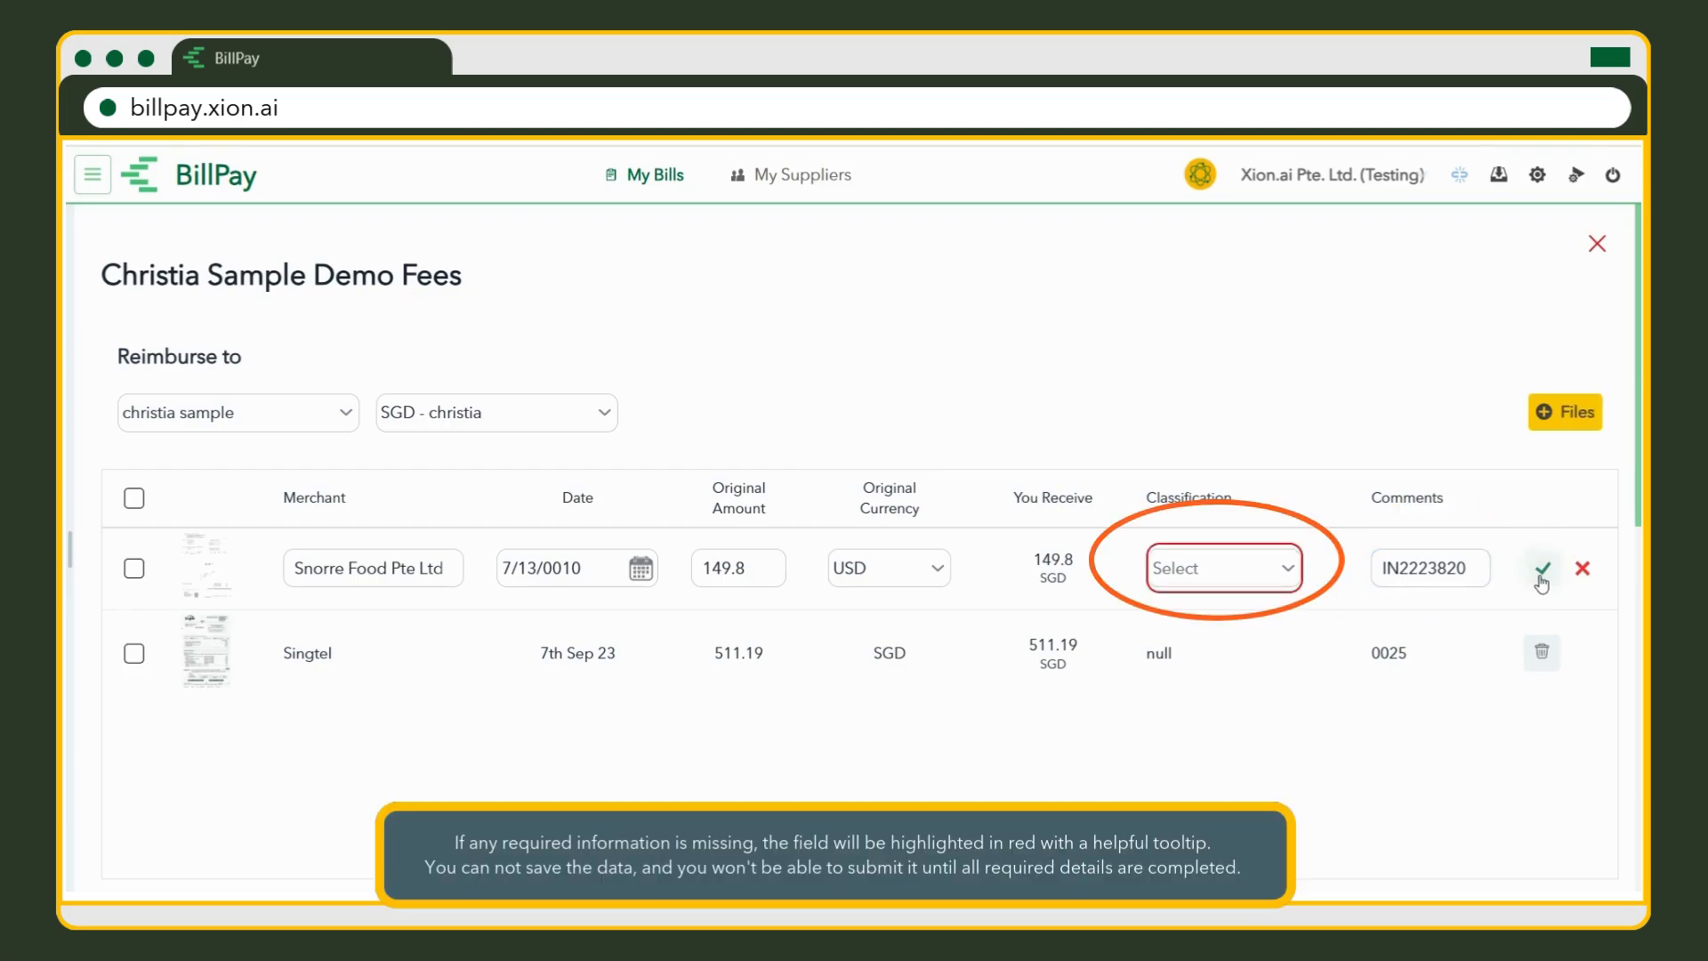
Classify the Snorre Food receipt as Other Utilities and save it.
{"action": "left_click", "coordinate": [1285, 570]}
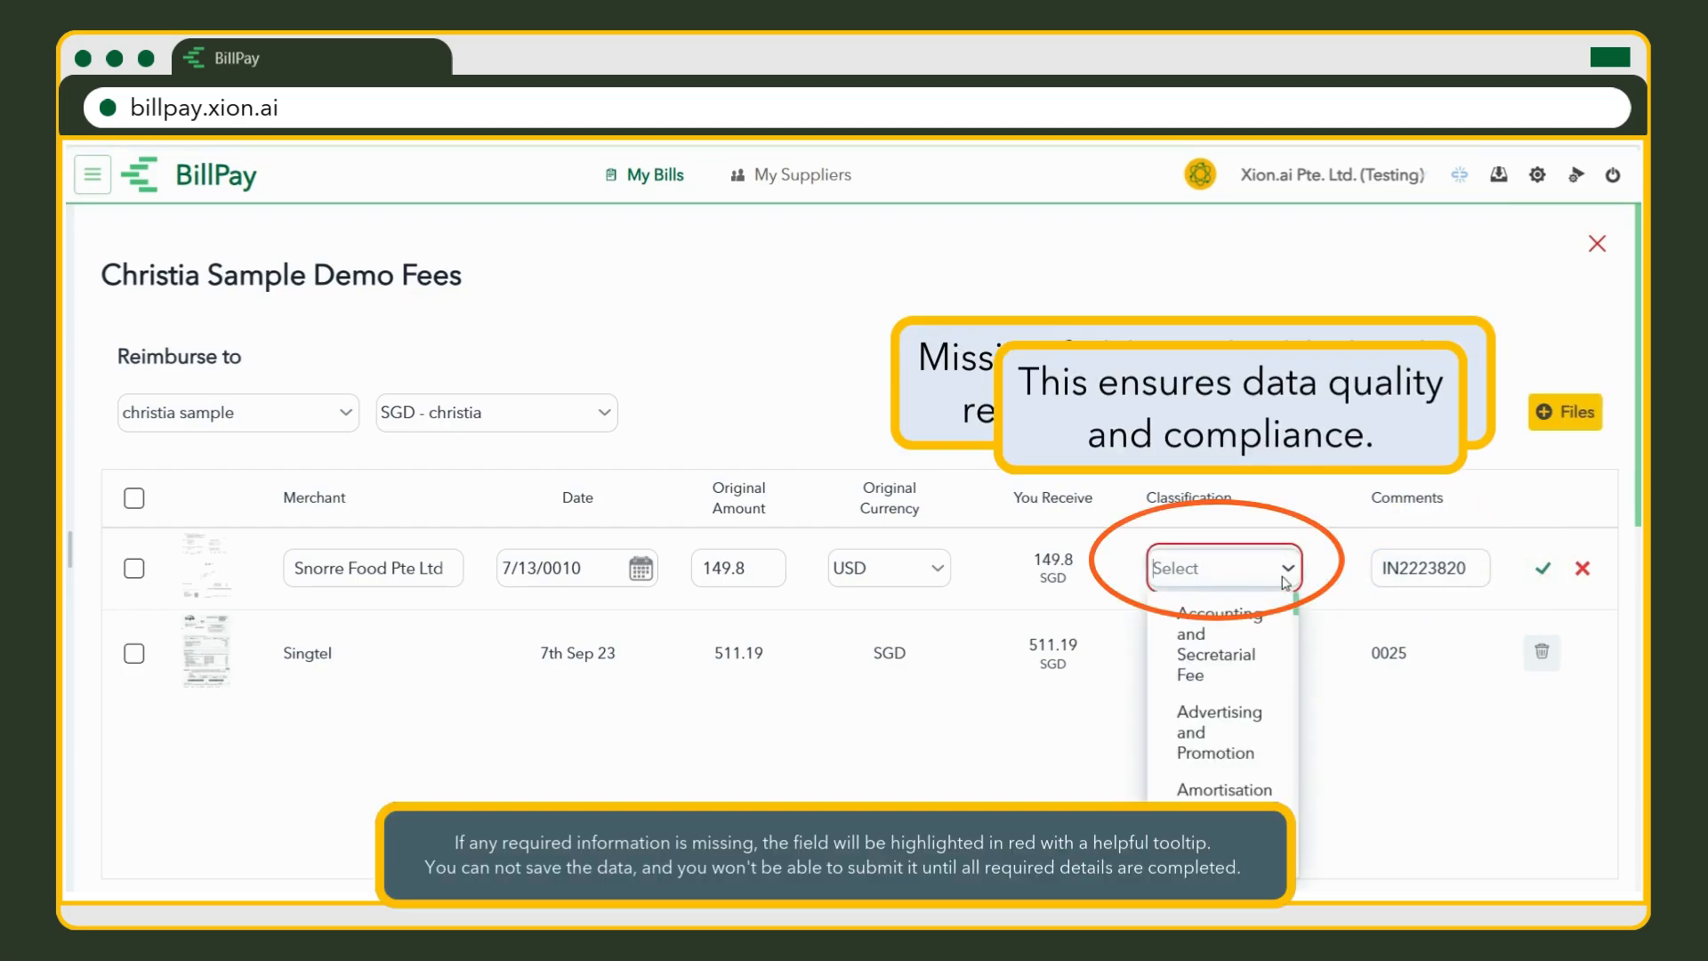
{"action": "scroll", "coordinate": [1270, 641], "scroll_direction": "down", "scroll_amount": 3}
{"action": "scroll", "coordinate": [1269, 640], "scroll_direction": "down", "scroll_amount": 8}
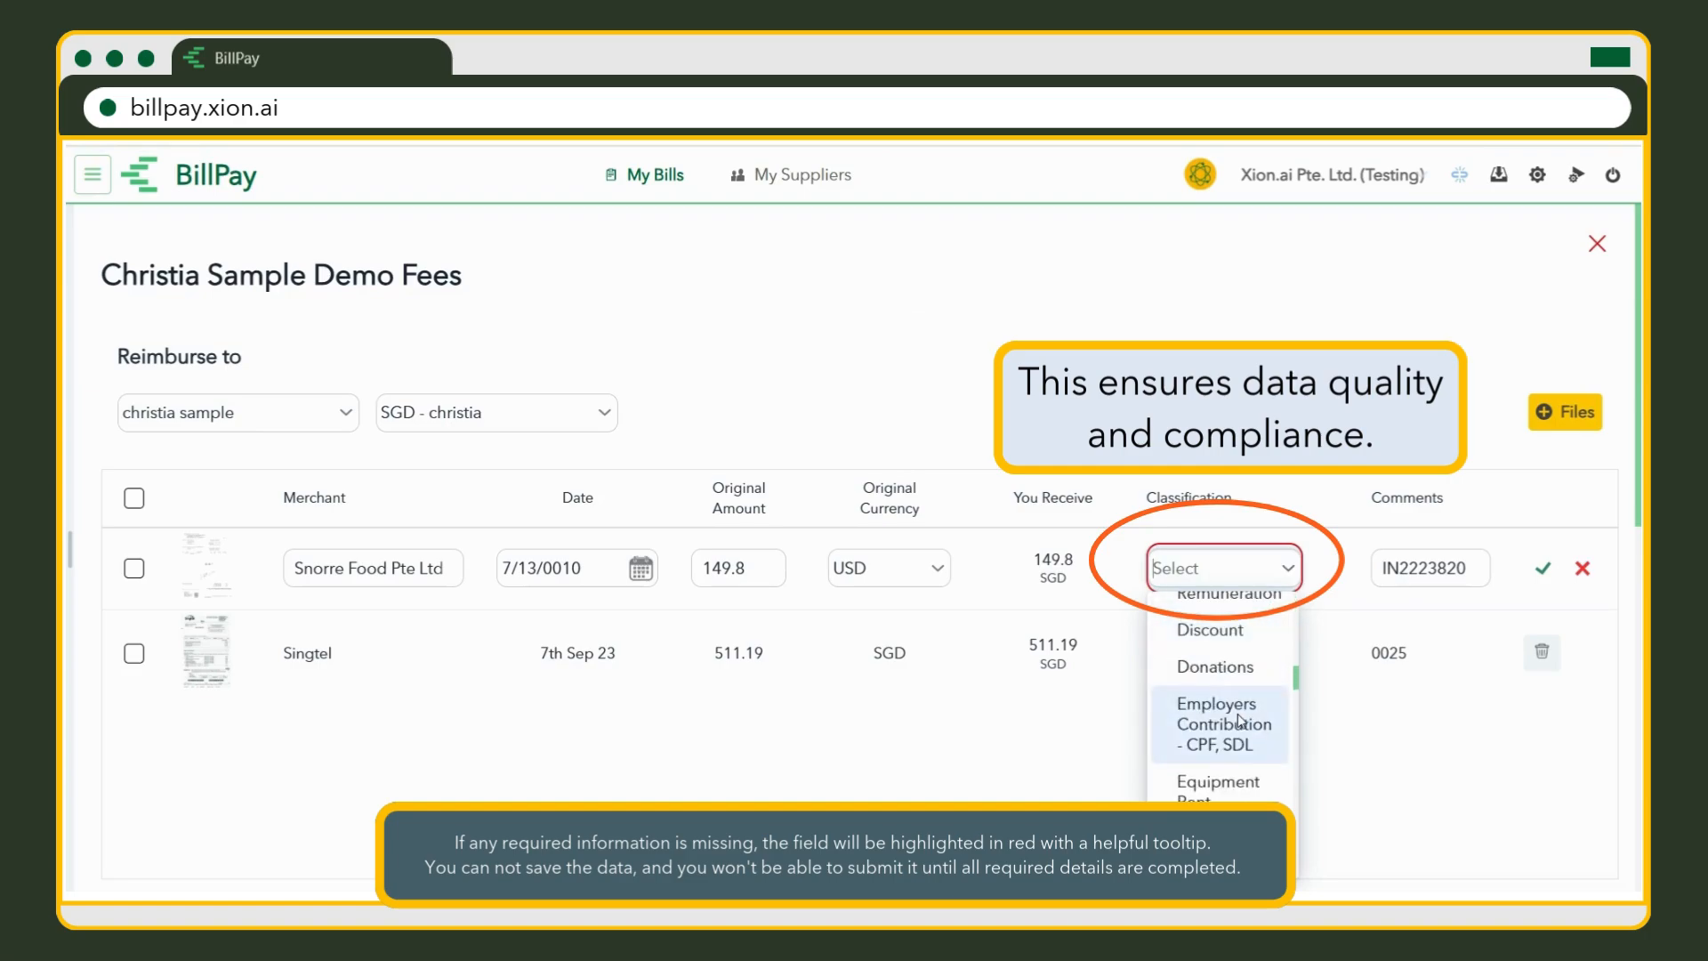
{"action": "scroll", "coordinate": [1239, 723], "scroll_direction": "down", "scroll_amount": 10}
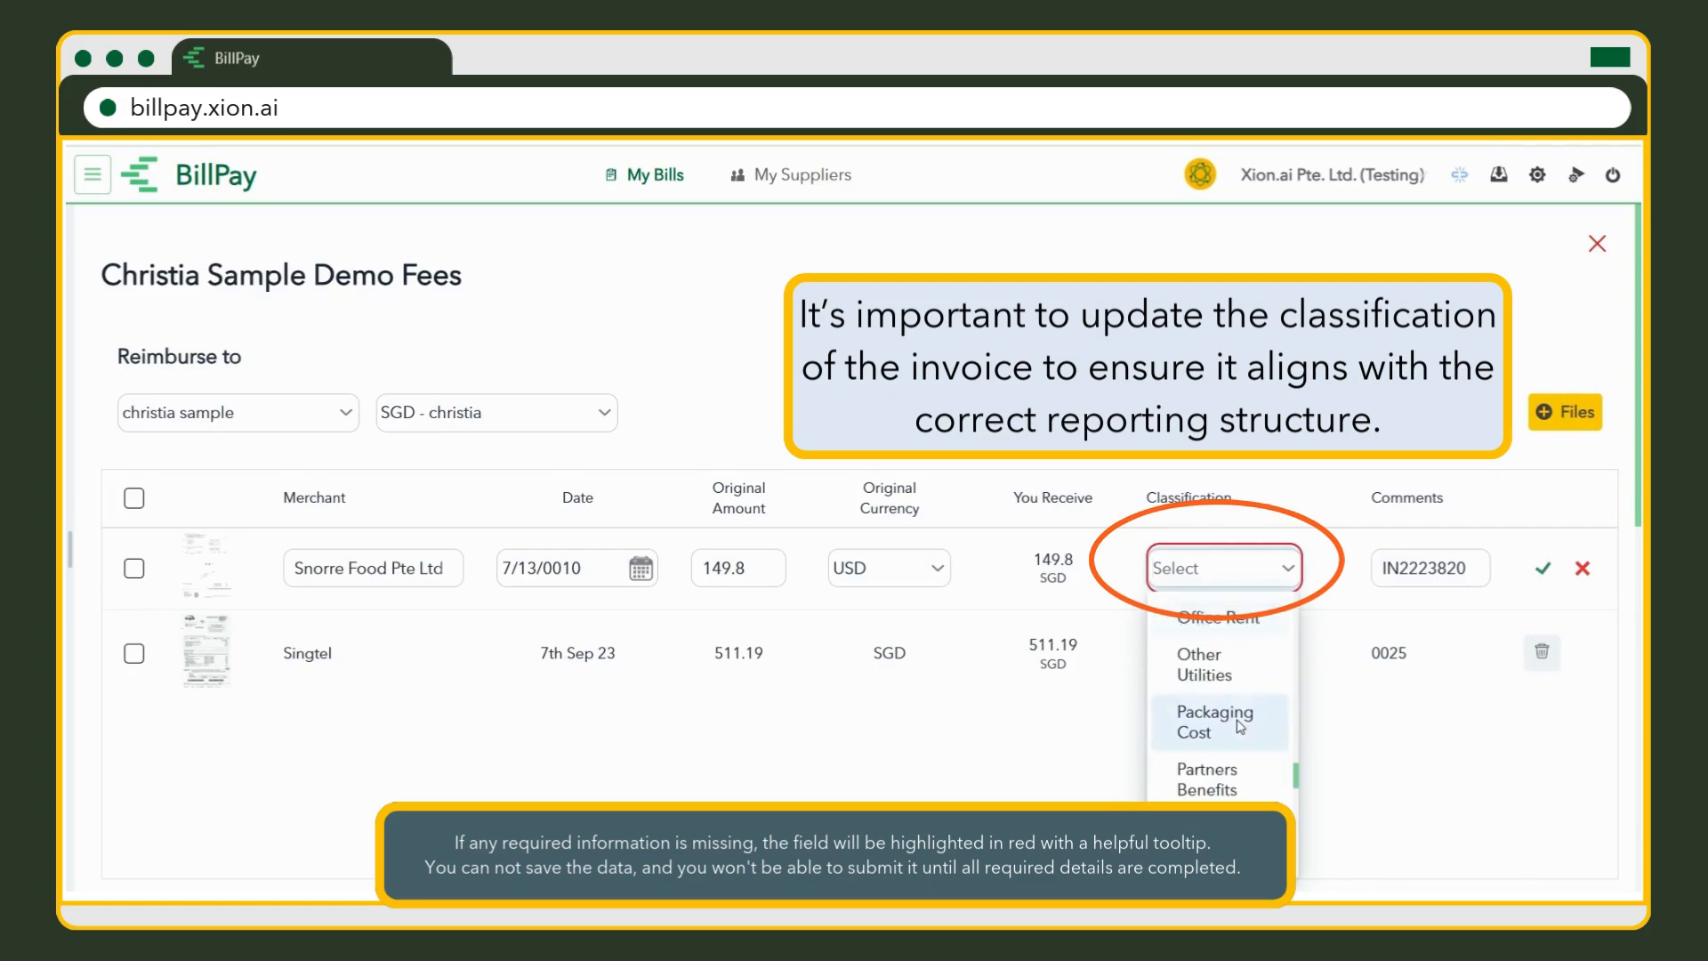
{"action": "scroll", "coordinate": [1239, 726], "scroll_direction": "down", "scroll_amount": 10}
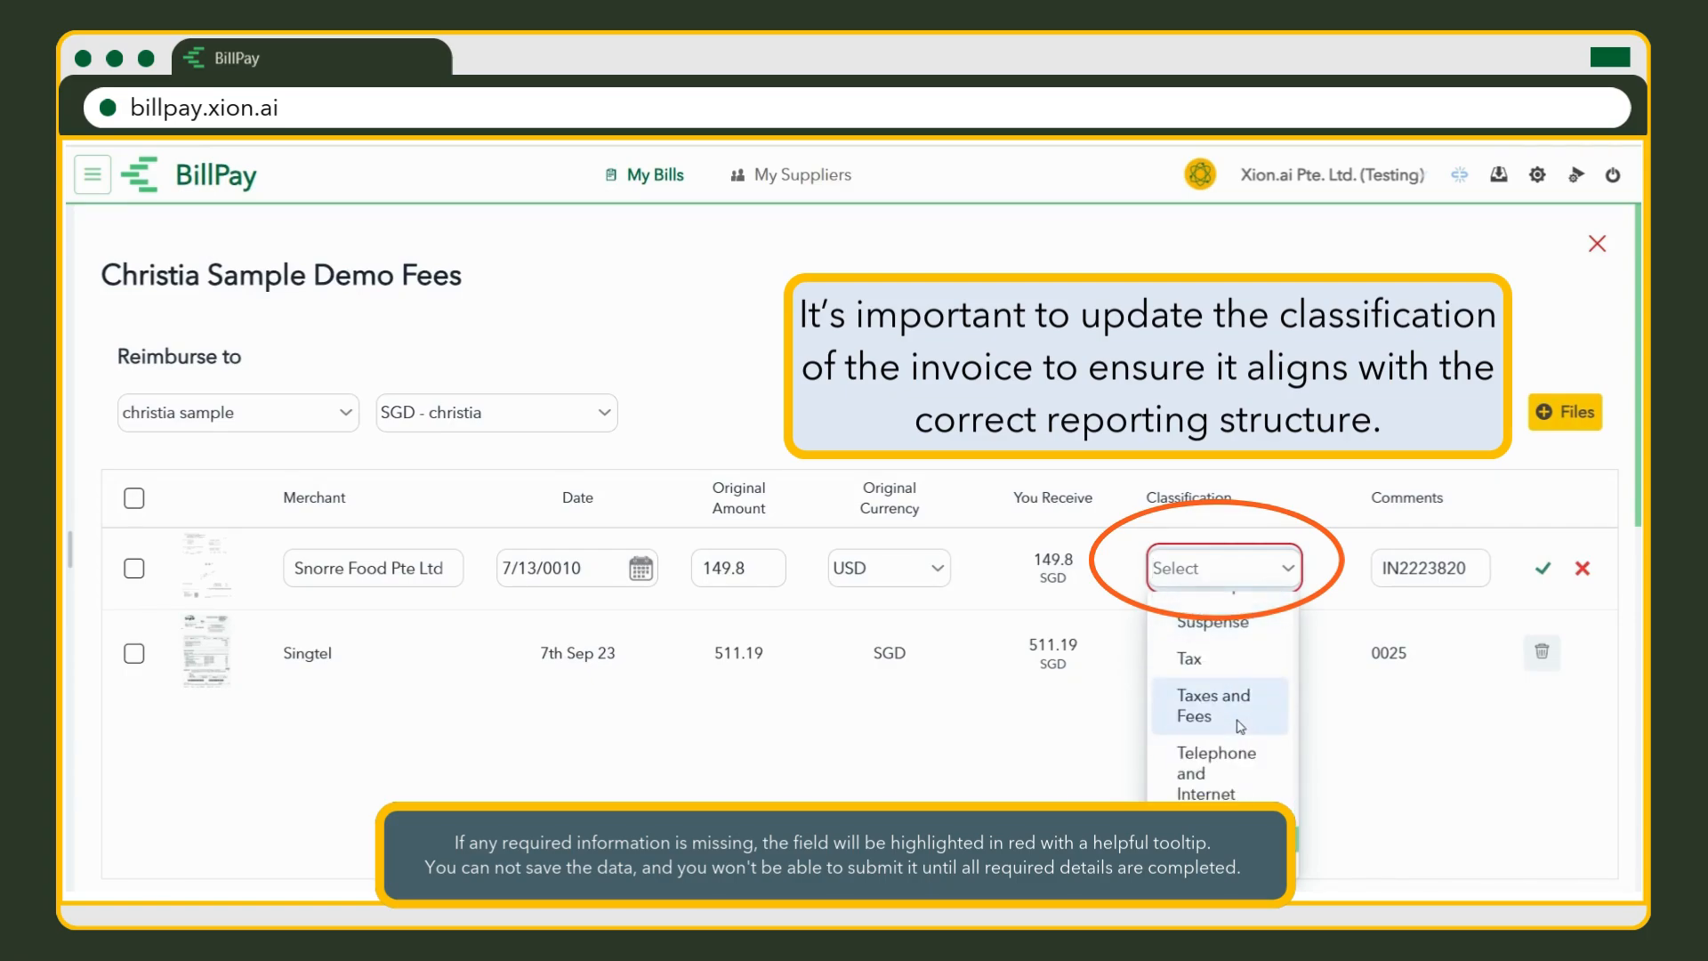
{"action": "scroll", "coordinate": [1239, 727], "scroll_direction": "up", "scroll_amount": 10}
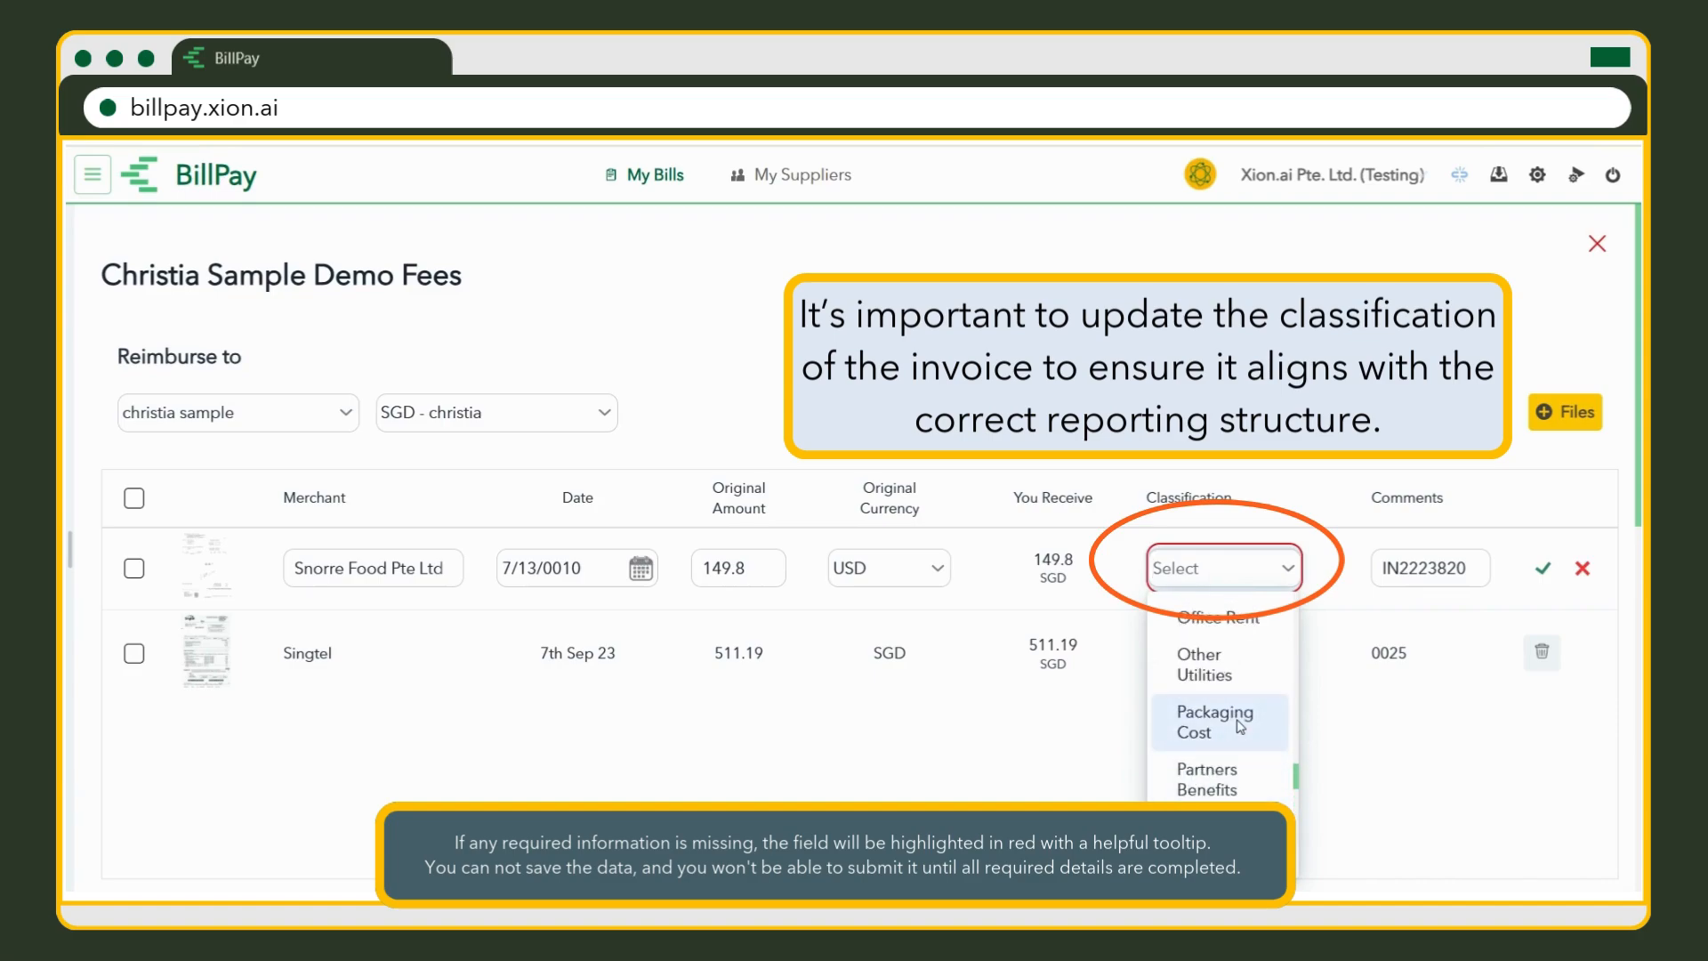
{"action": "left_click", "coordinate": [1235, 764]}
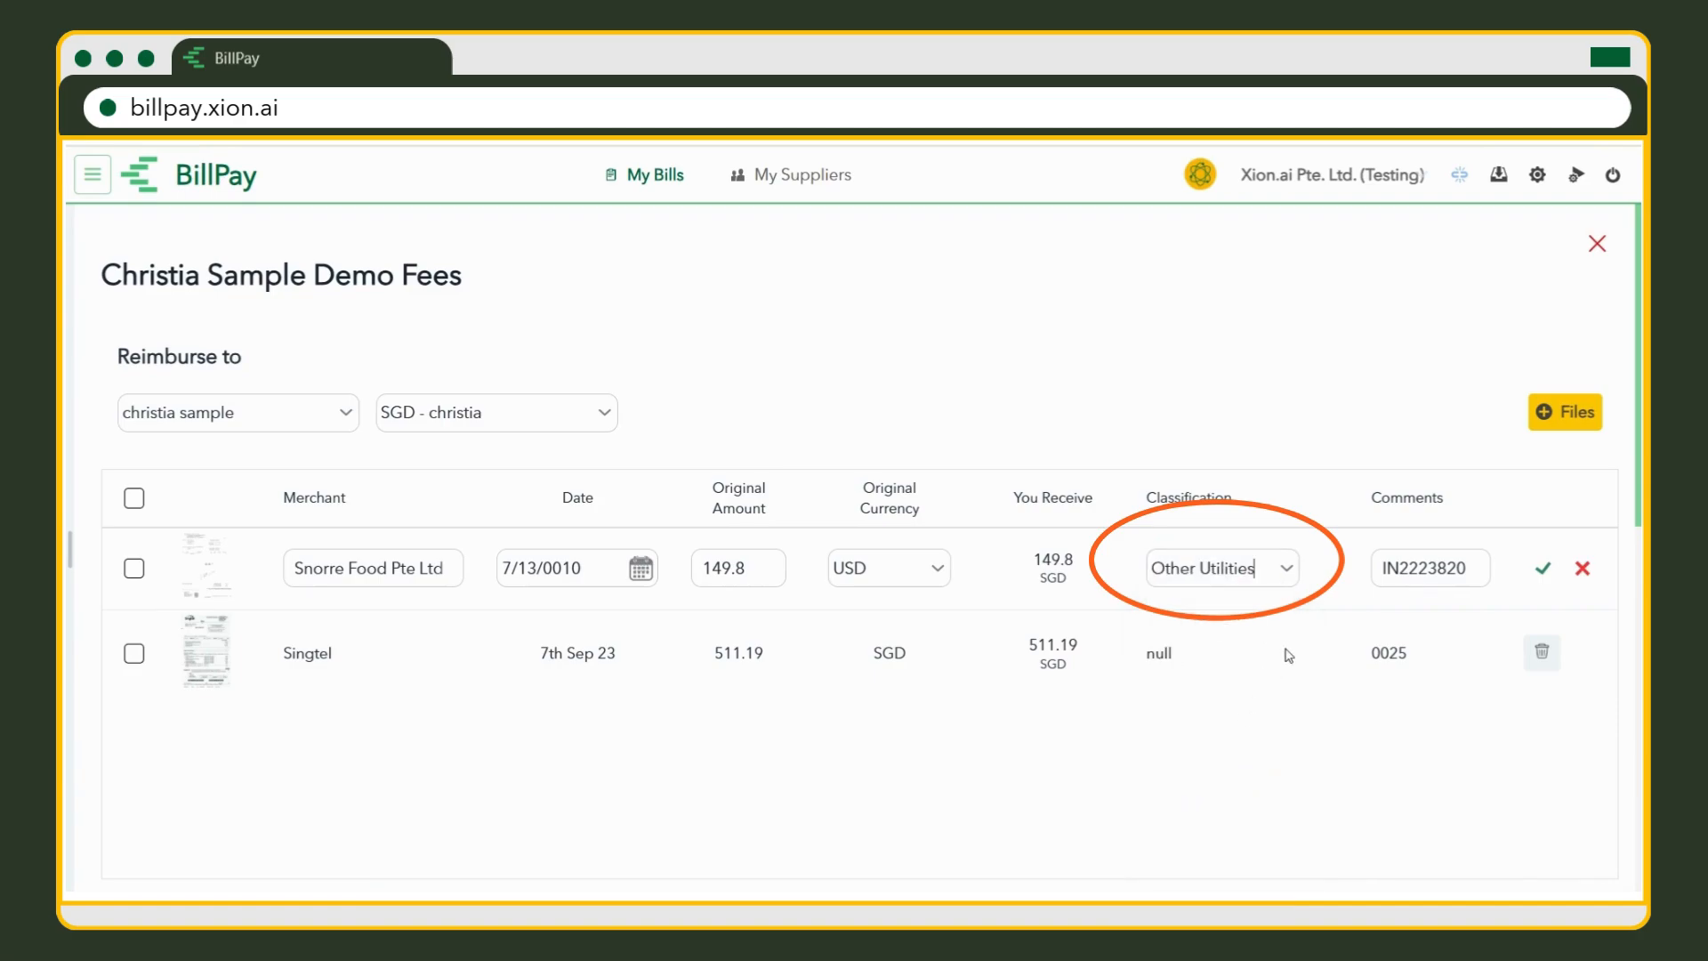
{"action": "left_click", "coordinate": [1543, 568]}
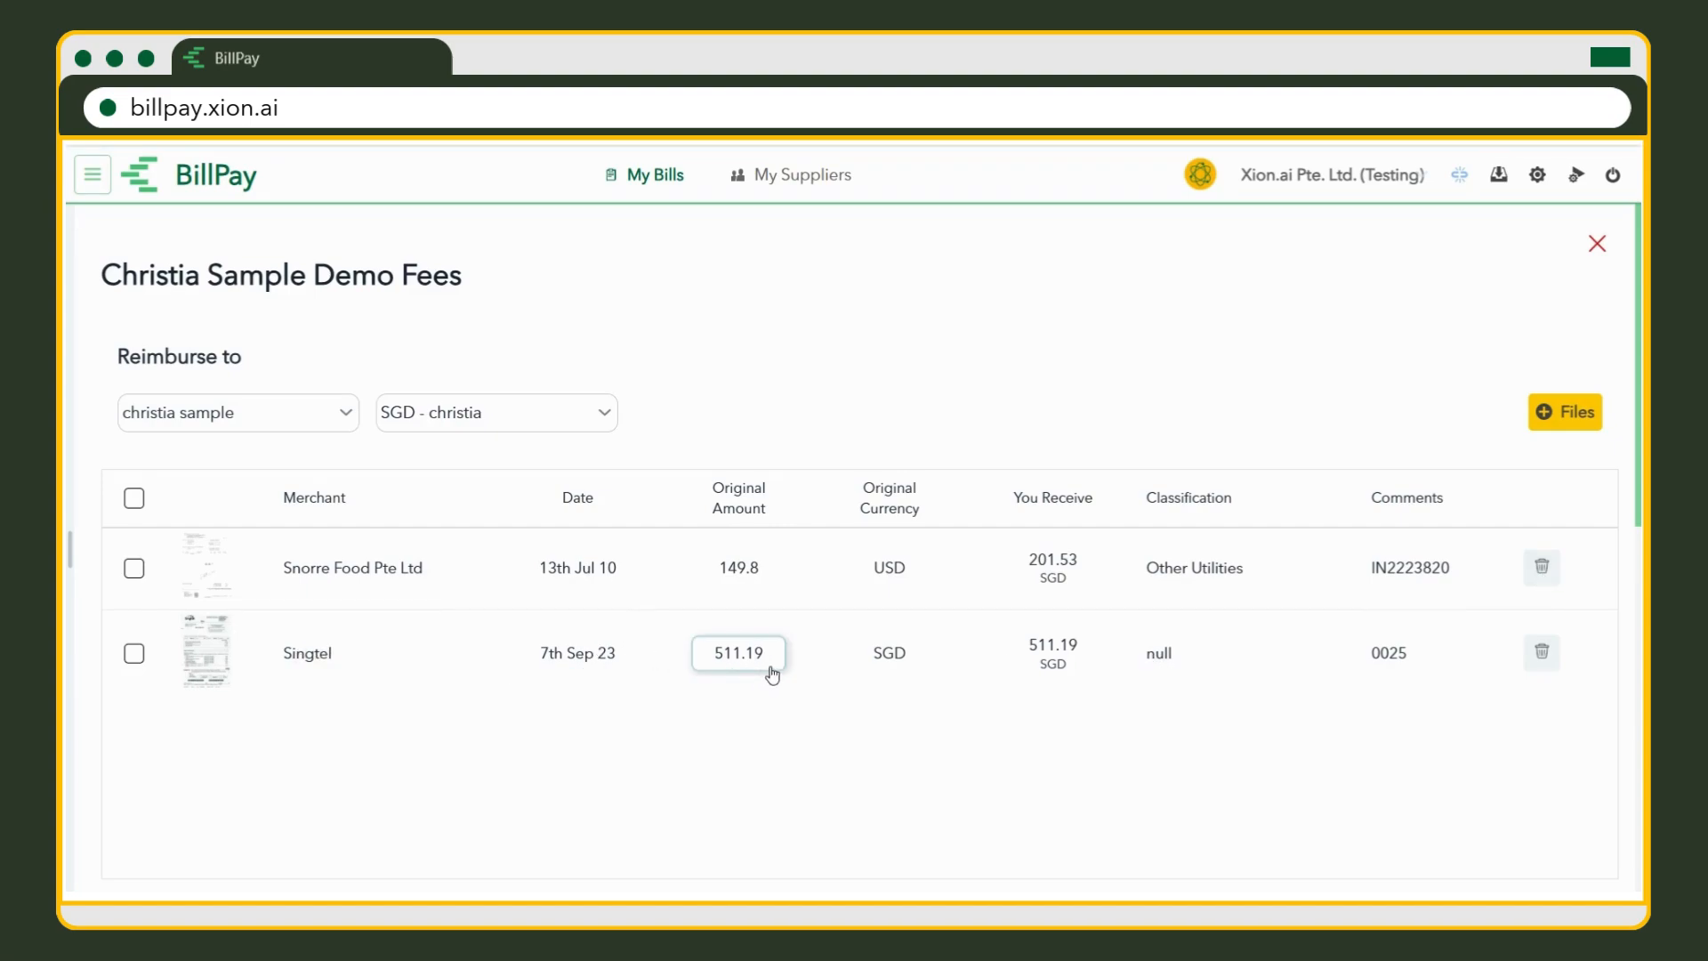
Keep the Singtel receipt in SGD, classify it as Telephone and Internet, and save.
{"action": "left_click", "coordinate": [927, 666]}
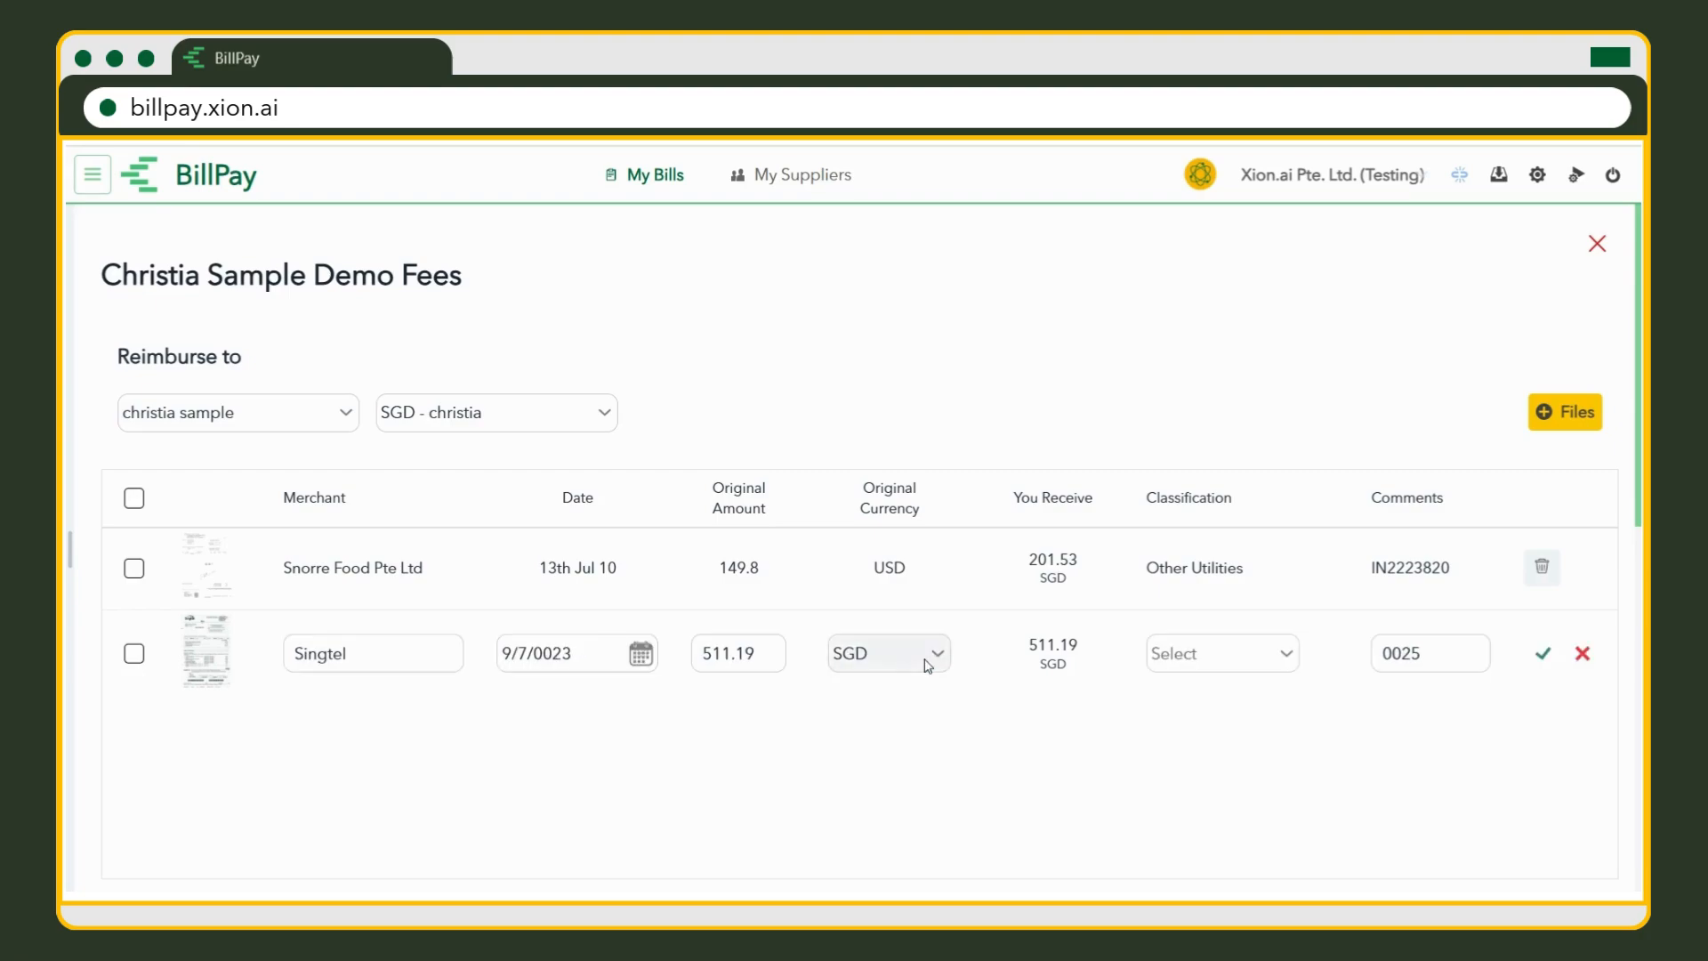
{"action": "left_click", "coordinate": [938, 658]}
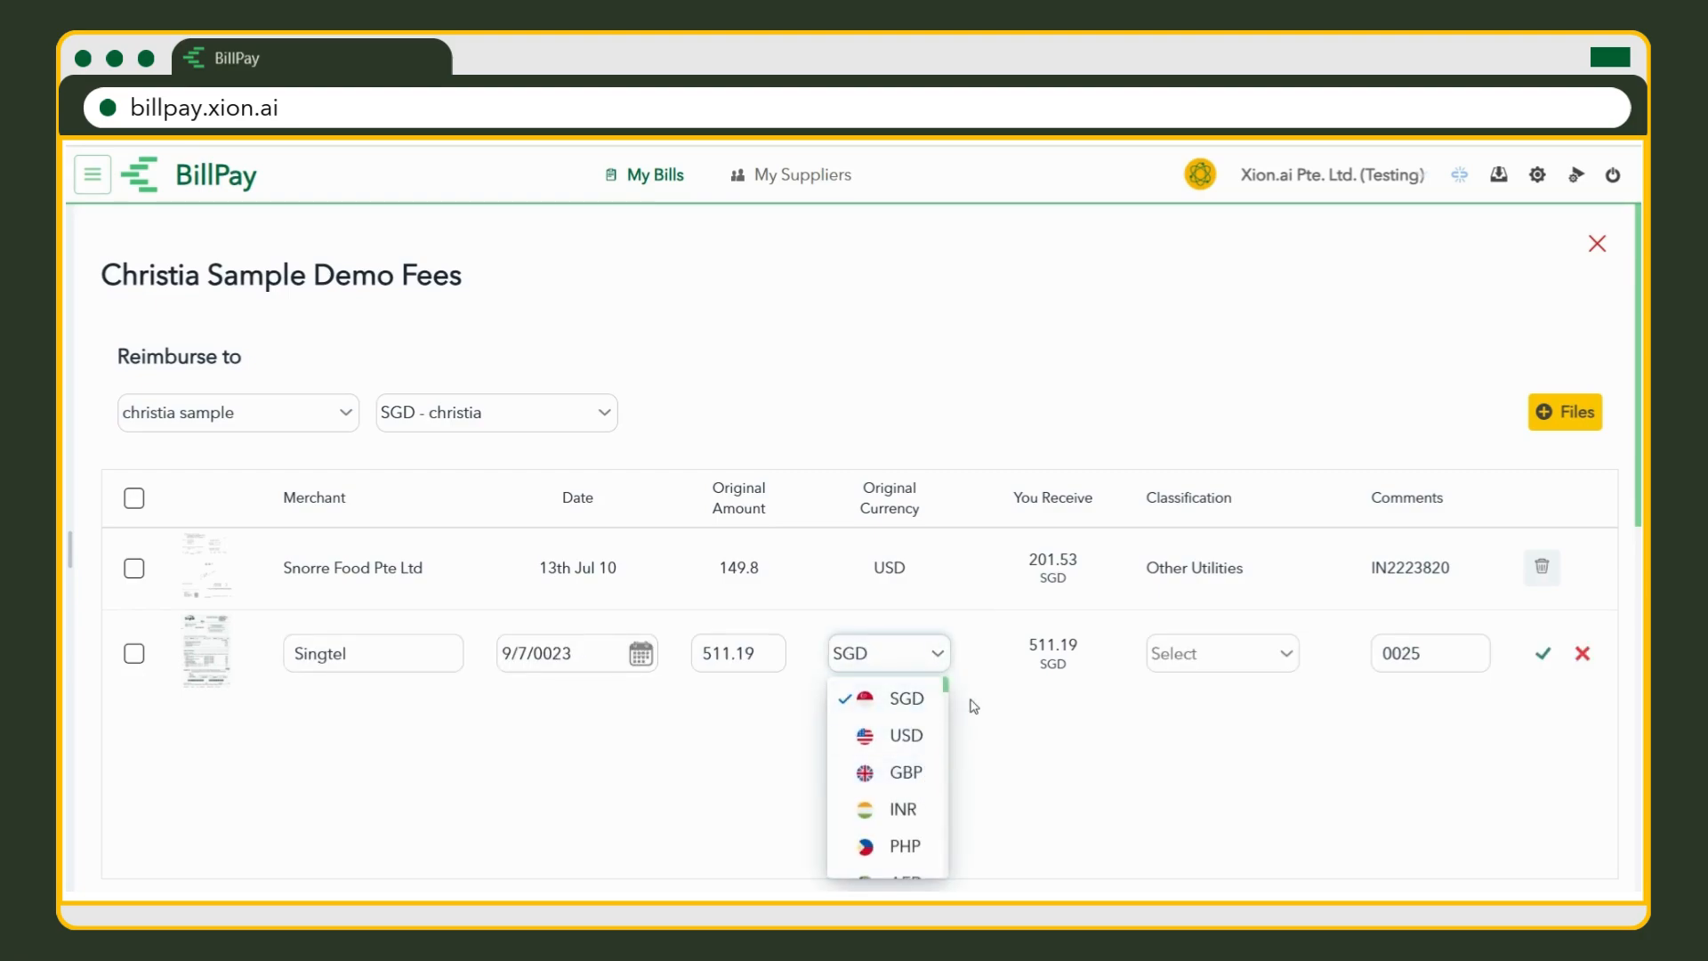
{"action": "left_click", "coordinate": [1250, 668]}
{"action": "left_click", "coordinate": [1256, 665]}
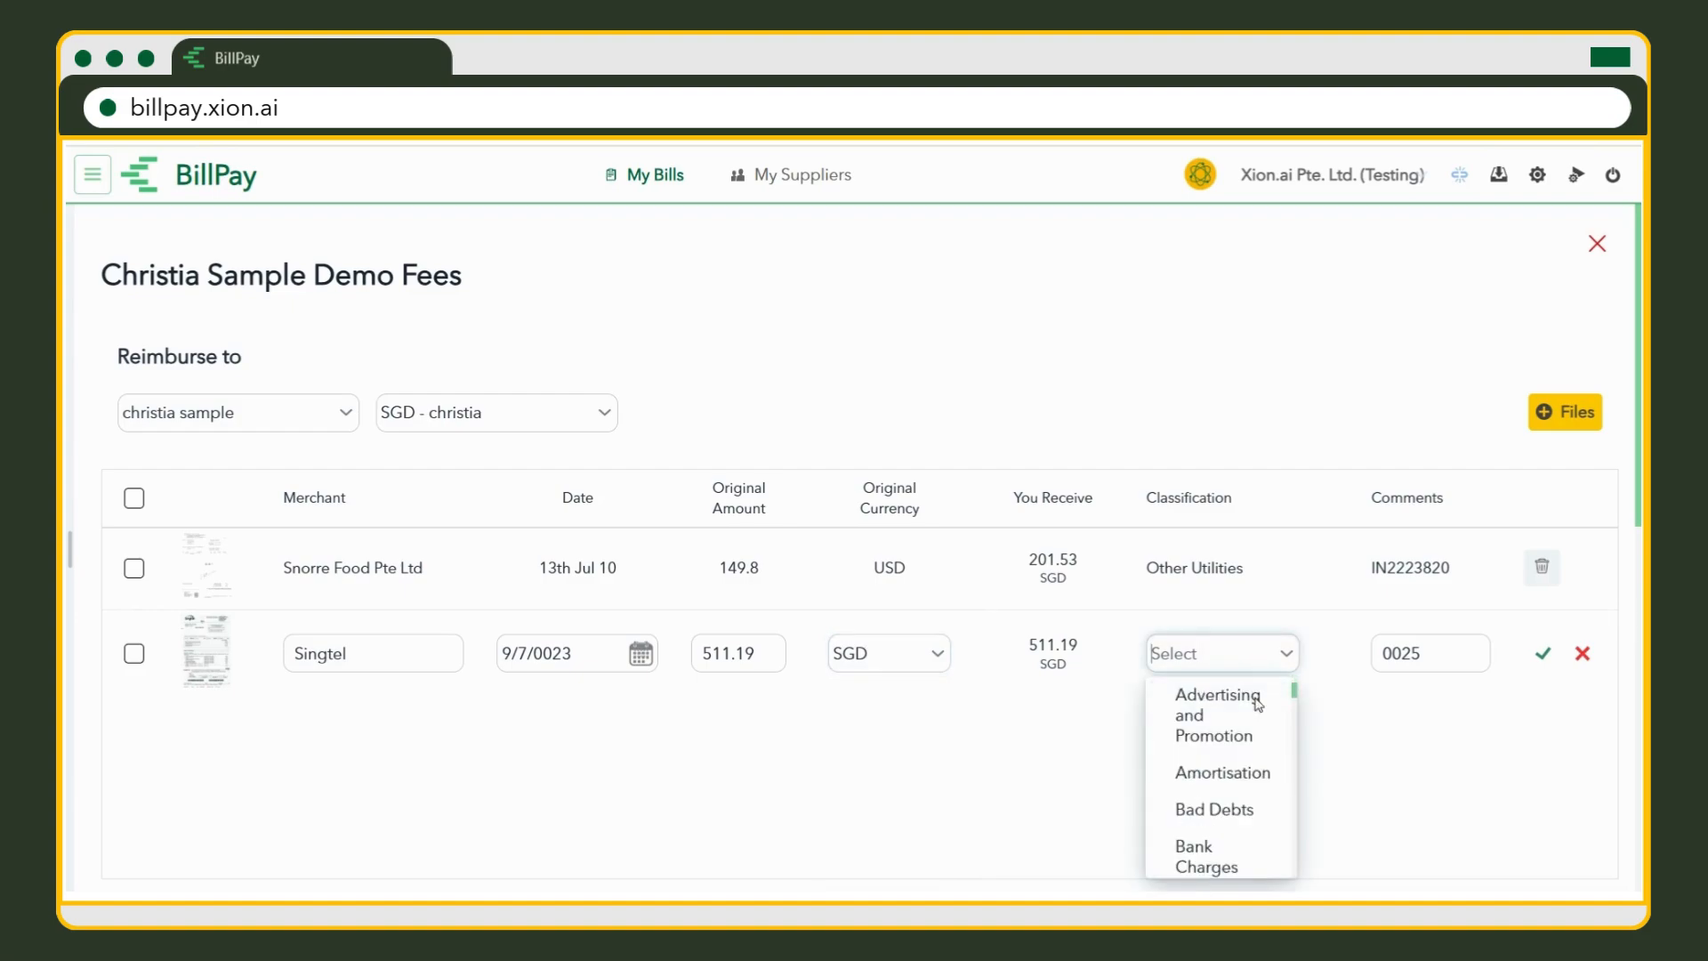
{"action": "scroll", "coordinate": [1263, 777], "scroll_direction": "down", "scroll_amount": 10}
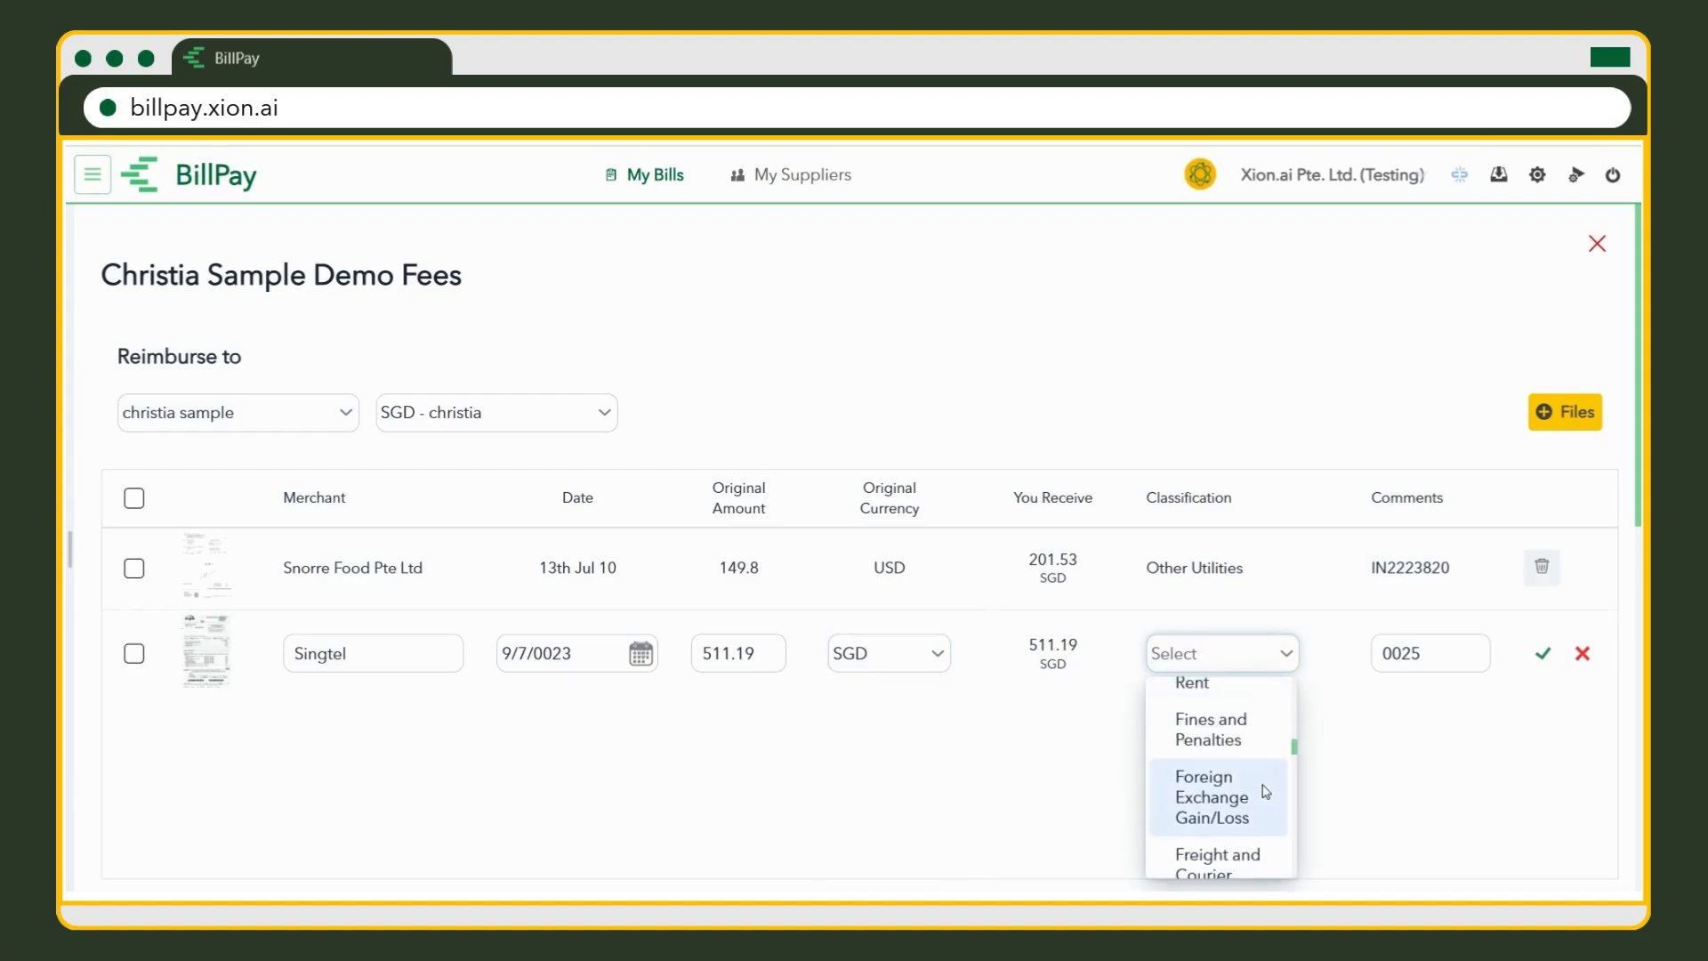
{"action": "scroll", "coordinate": [1265, 790], "scroll_direction": "down", "scroll_amount": 10}
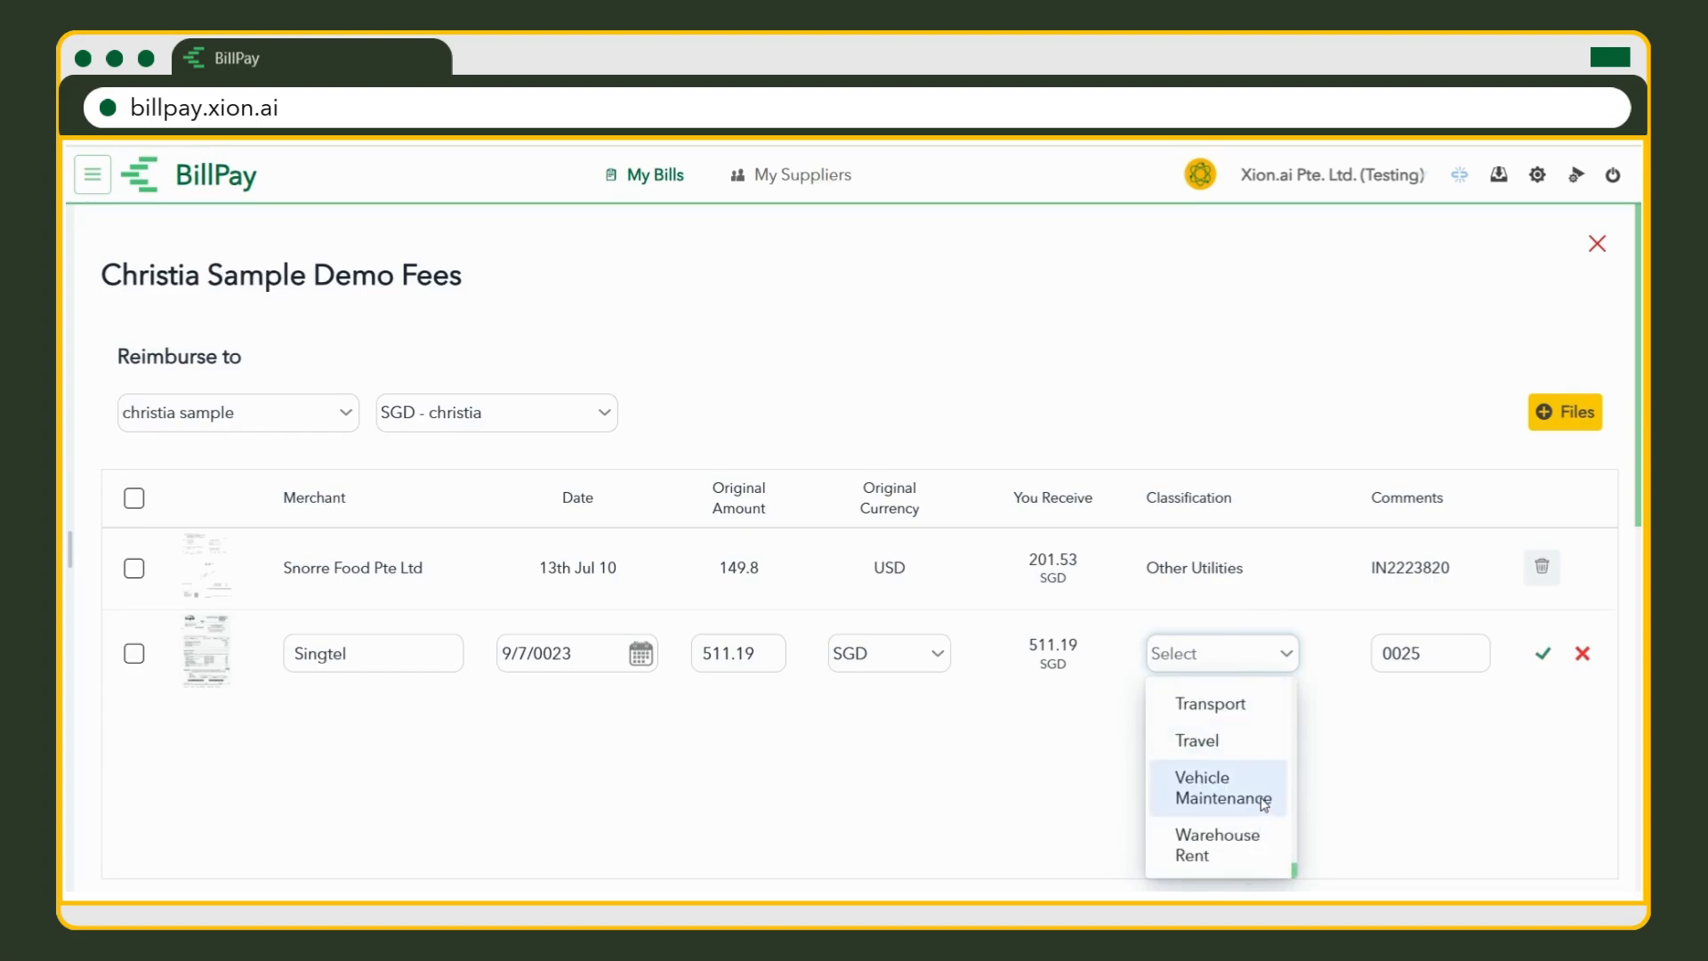
{"action": "scroll", "coordinate": [1265, 771], "scroll_direction": "up", "scroll_amount": 2}
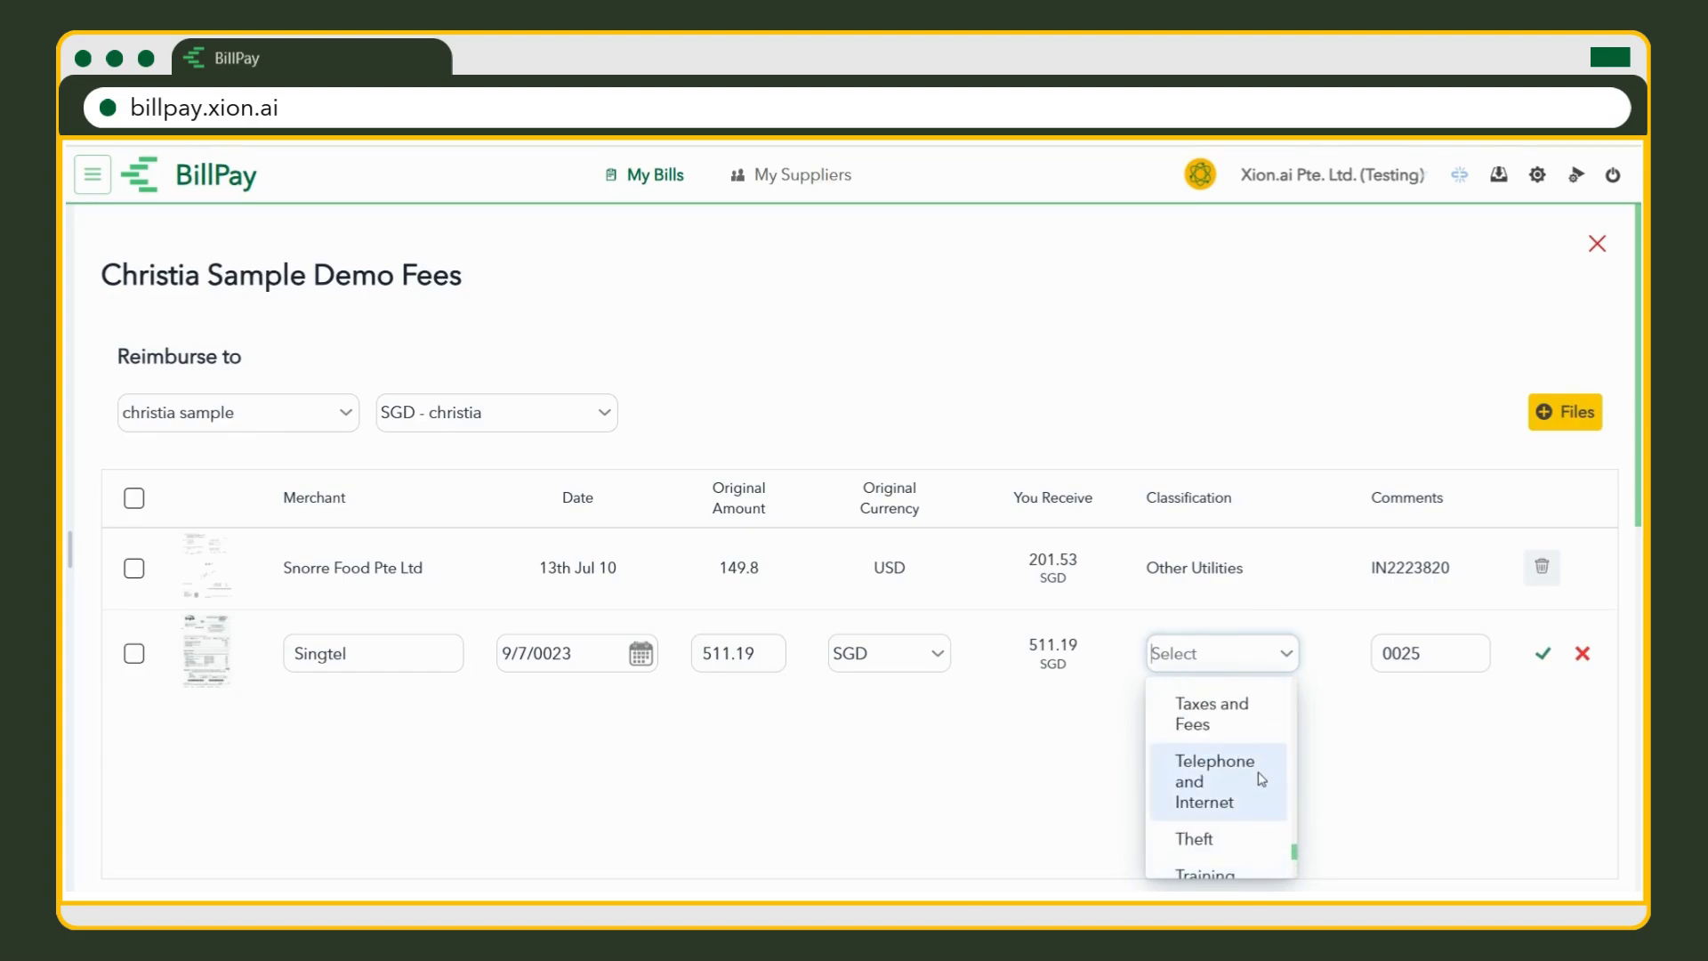
{"action": "left_click", "coordinate": [1261, 779]}
{"action": "left_click", "coordinate": [1543, 658]}
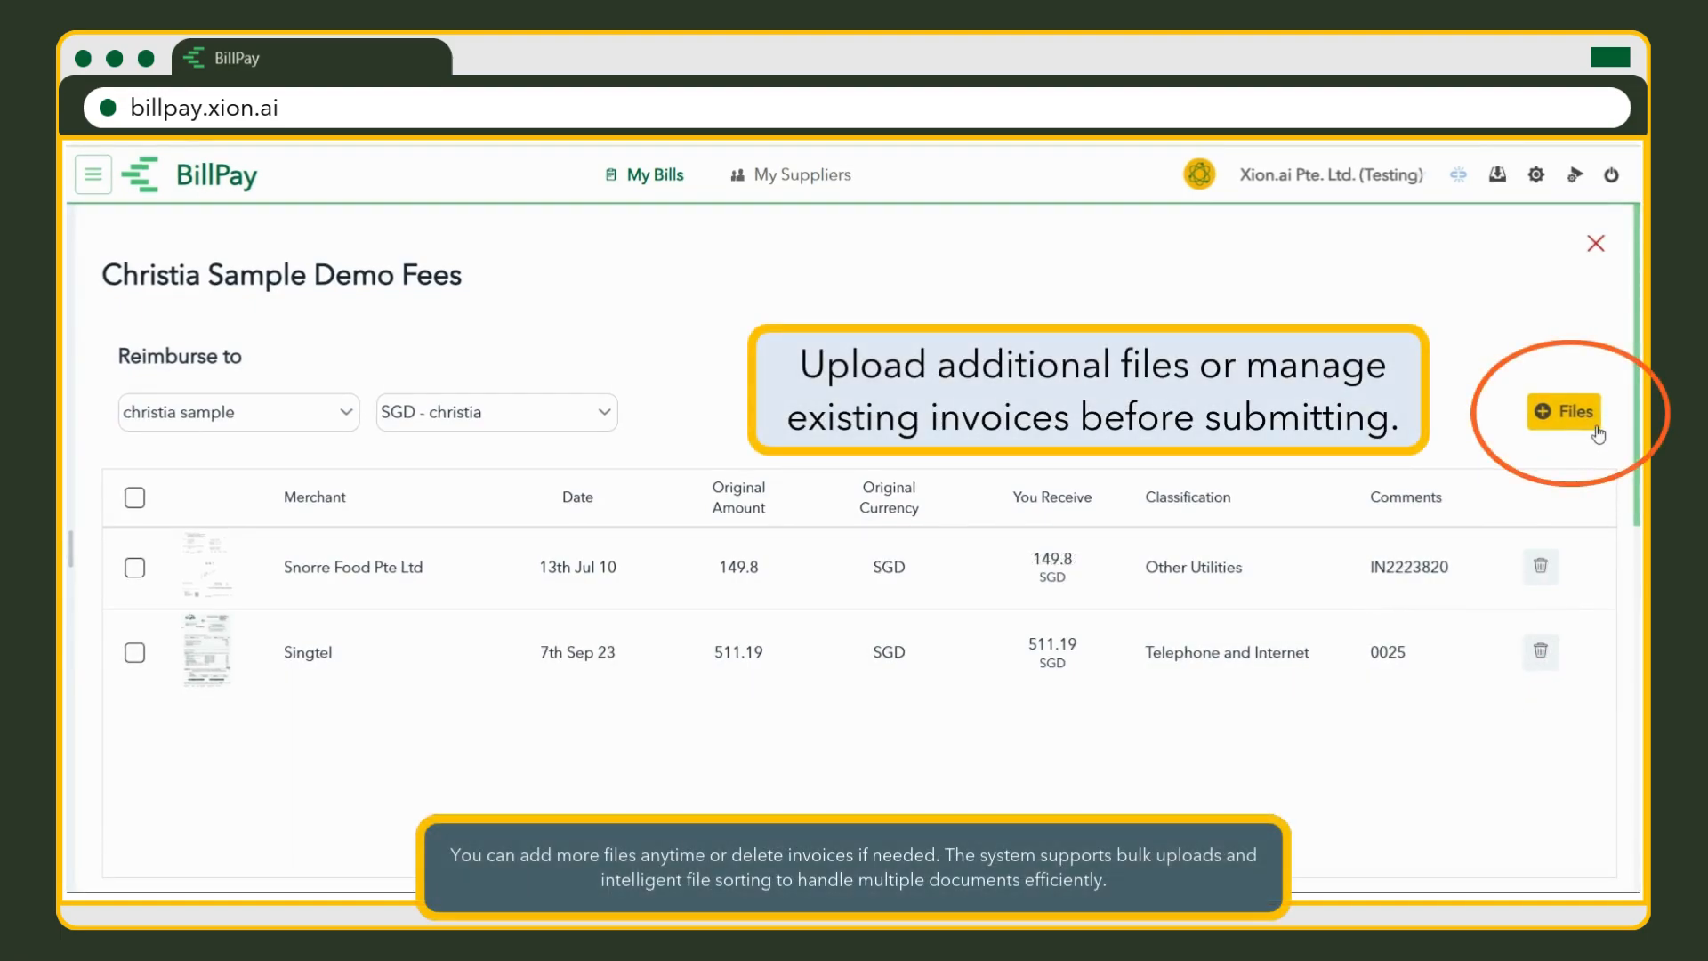
Upload another receipt file, delete the extra third row, and select both remaining receipts.
{"action": "left_click", "coordinate": [1595, 425]}
{"action": "scroll", "coordinate": [587, 667], "scroll_direction": "down", "scroll_amount": 3}
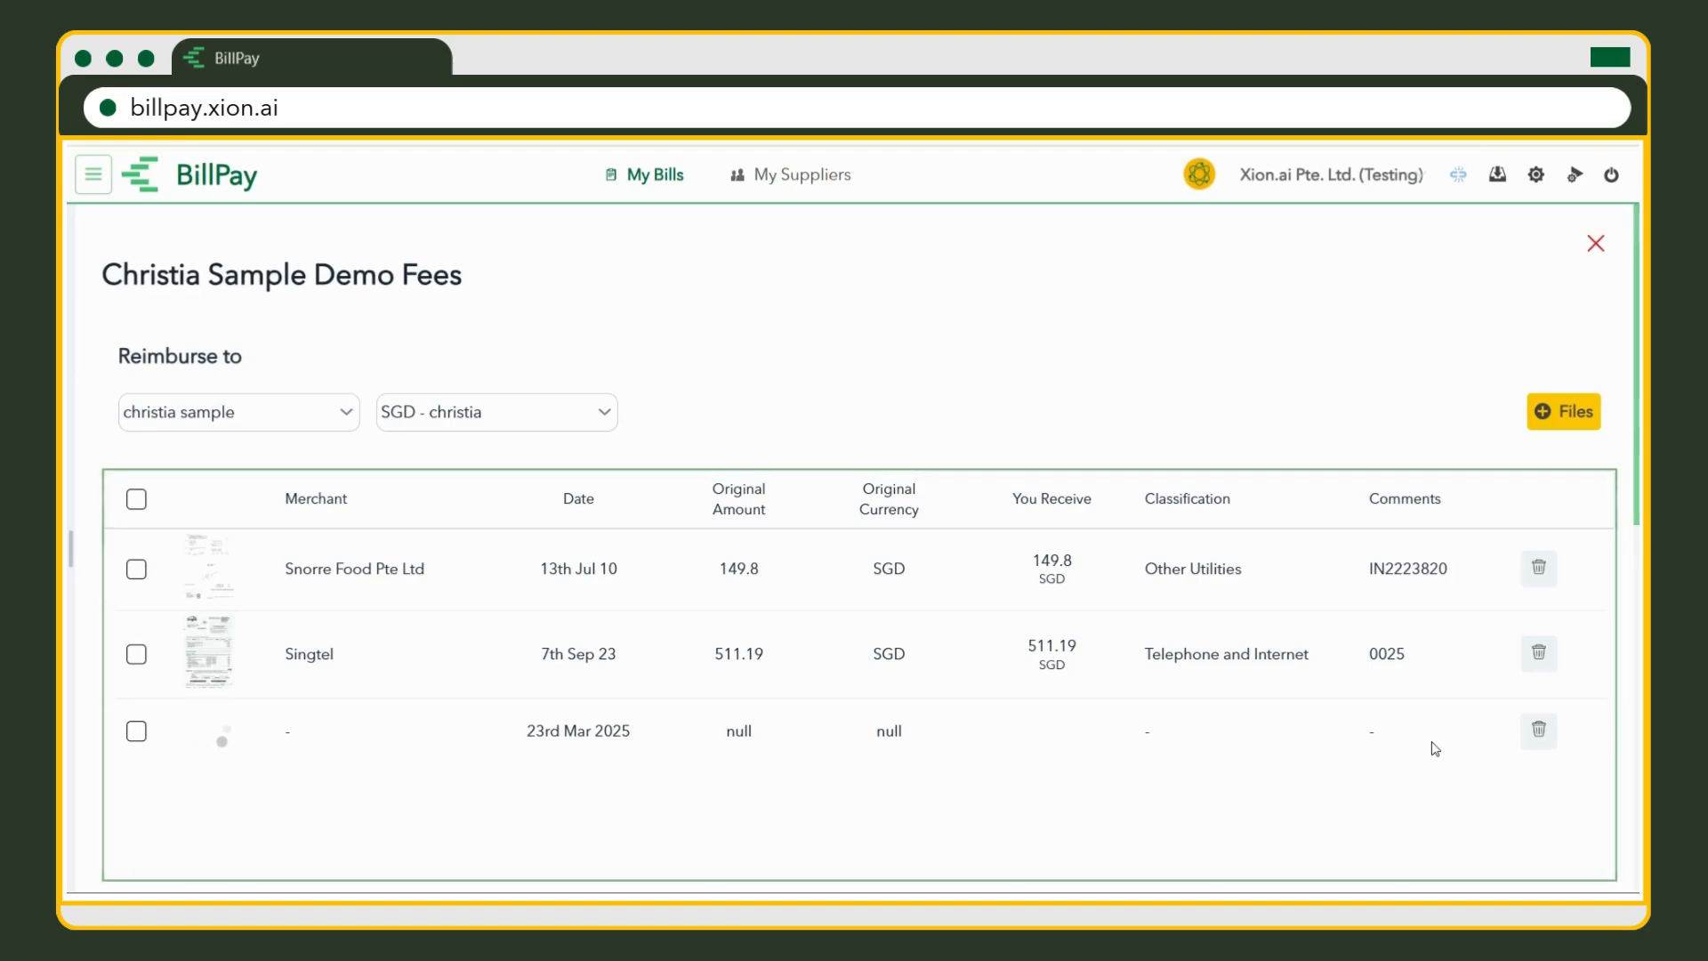
{"action": "left_click", "coordinate": [1545, 743]}
{"action": "left_click", "coordinate": [135, 498]}
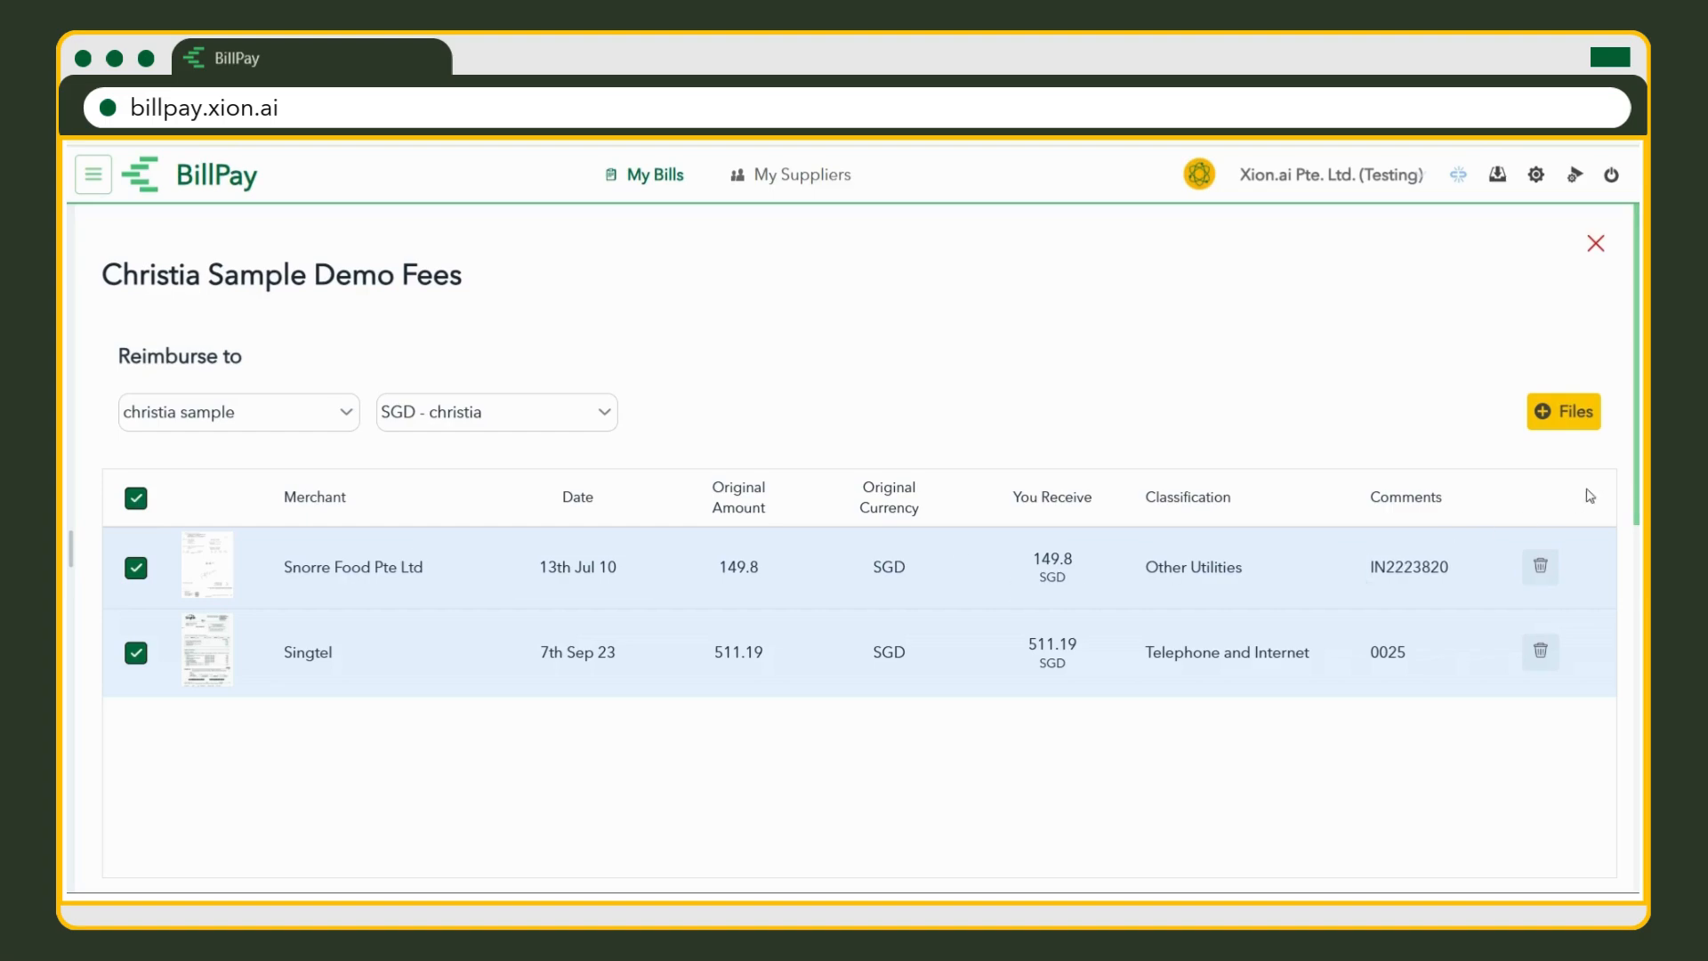
Post the comment 'draft' on the reimbursement.
{"action": "scroll", "coordinate": [1492, 593], "scroll_direction": "down", "scroll_amount": 1}
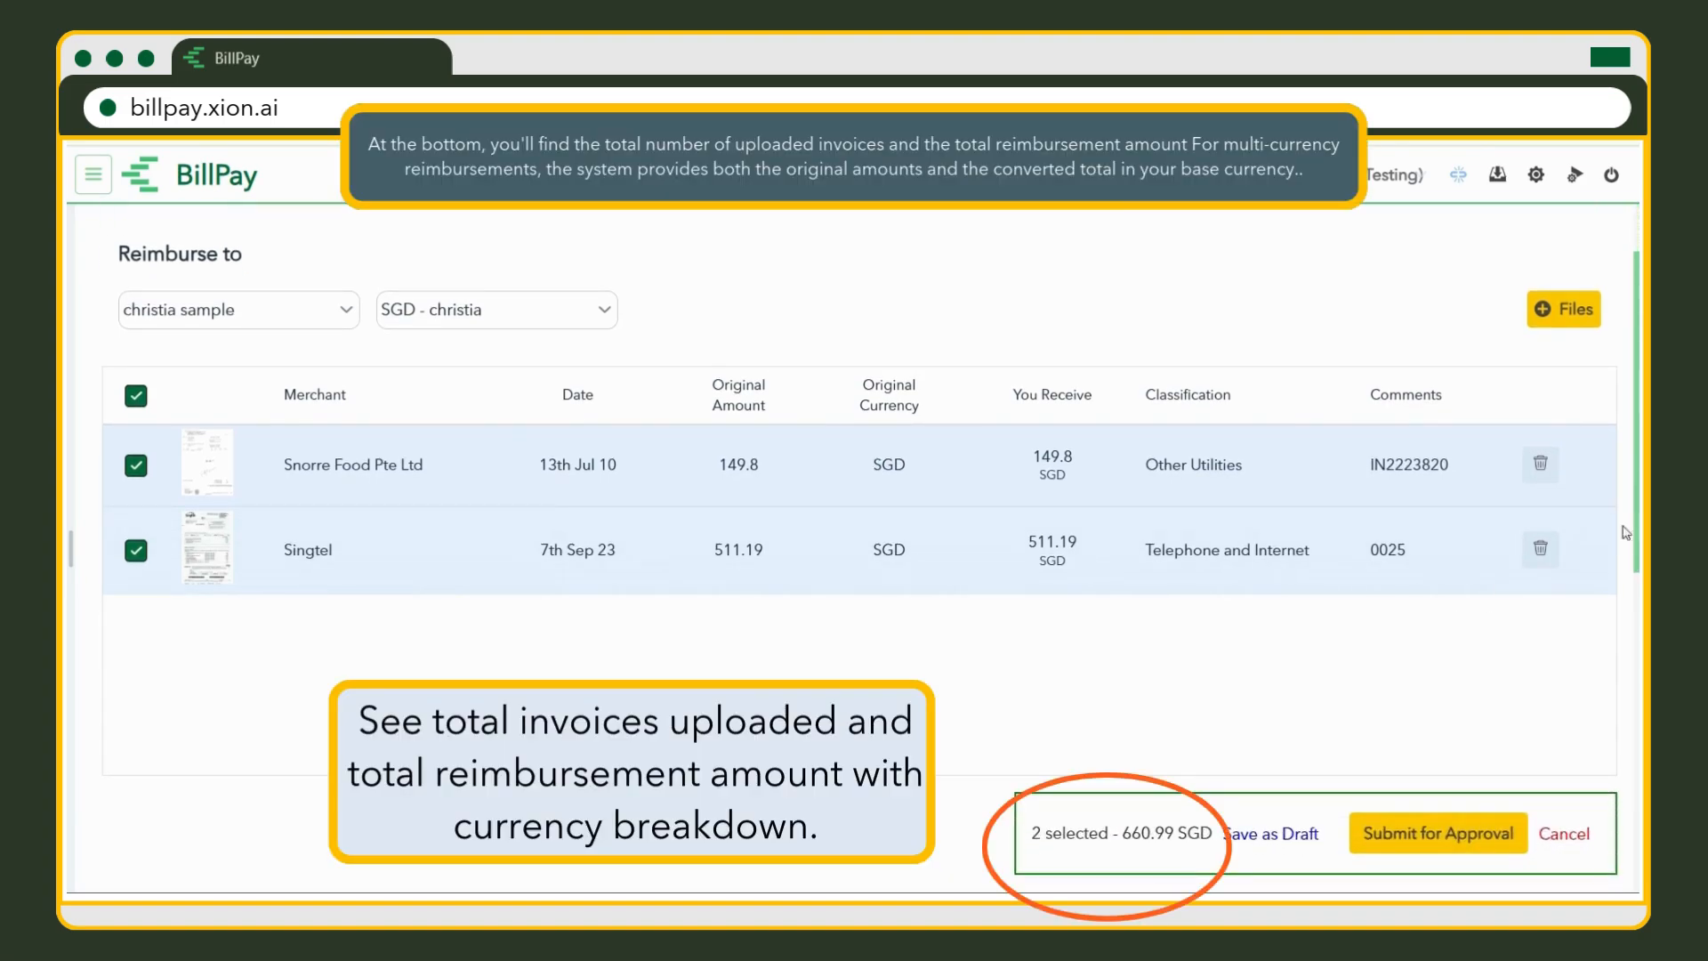
{"action": "scroll", "coordinate": [1598, 542], "scroll_direction": "down", "scroll_amount": 4}
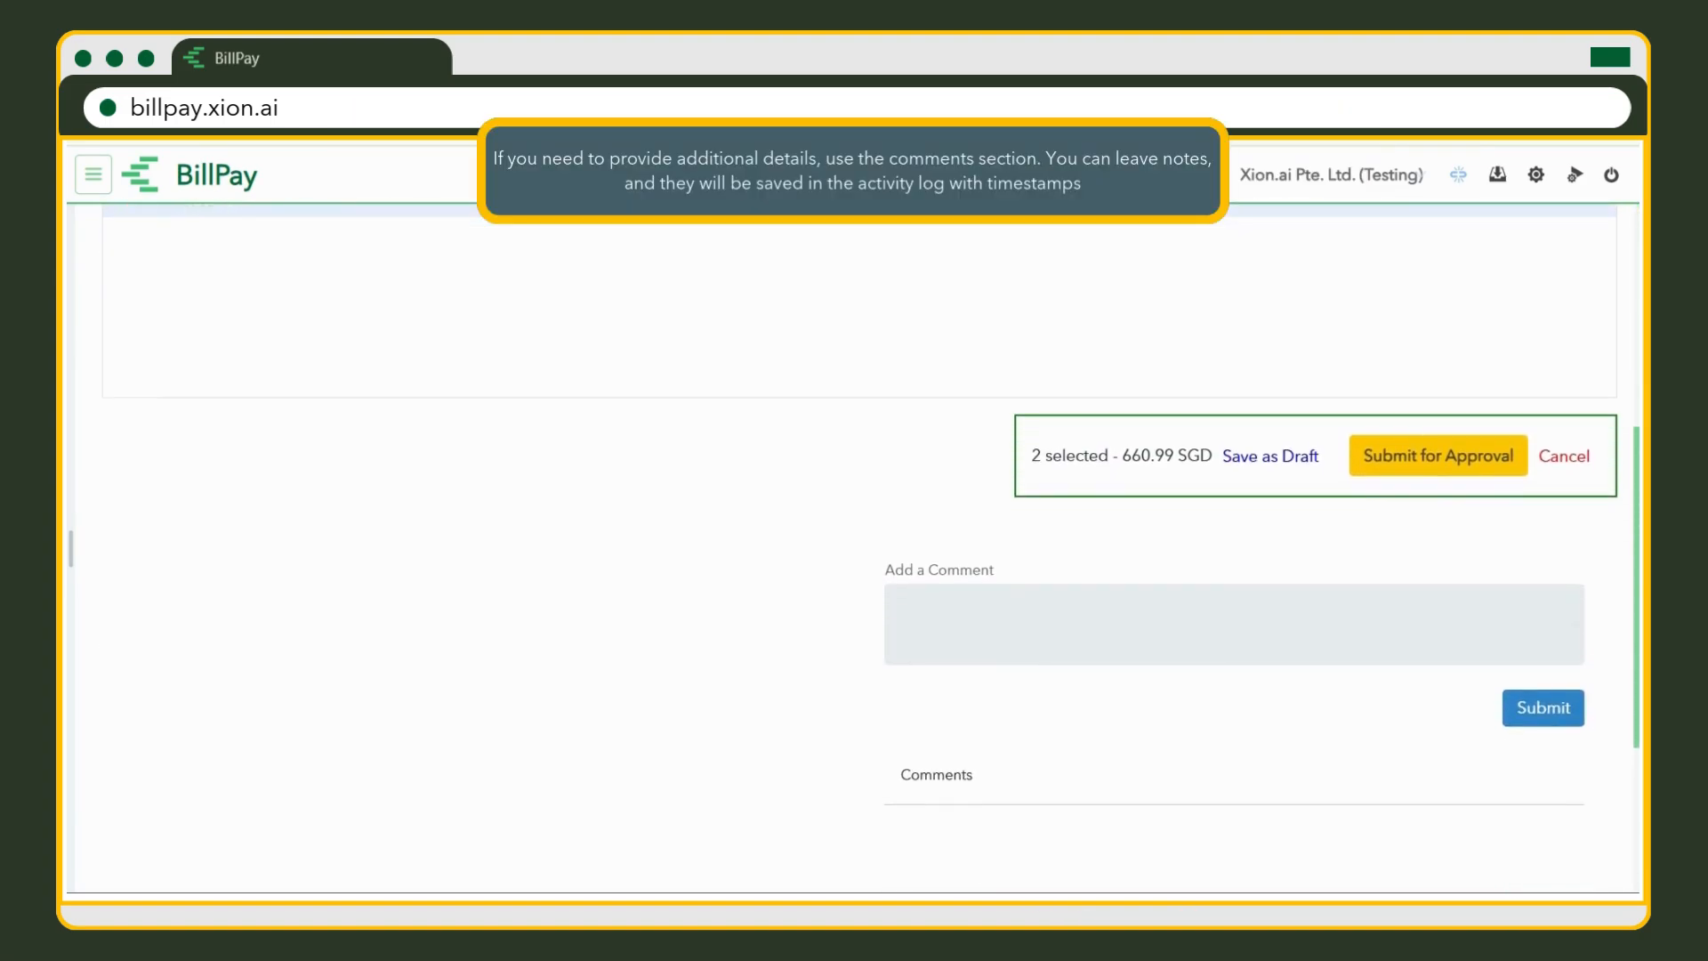
{"action": "left_click", "coordinate": [937, 632]}
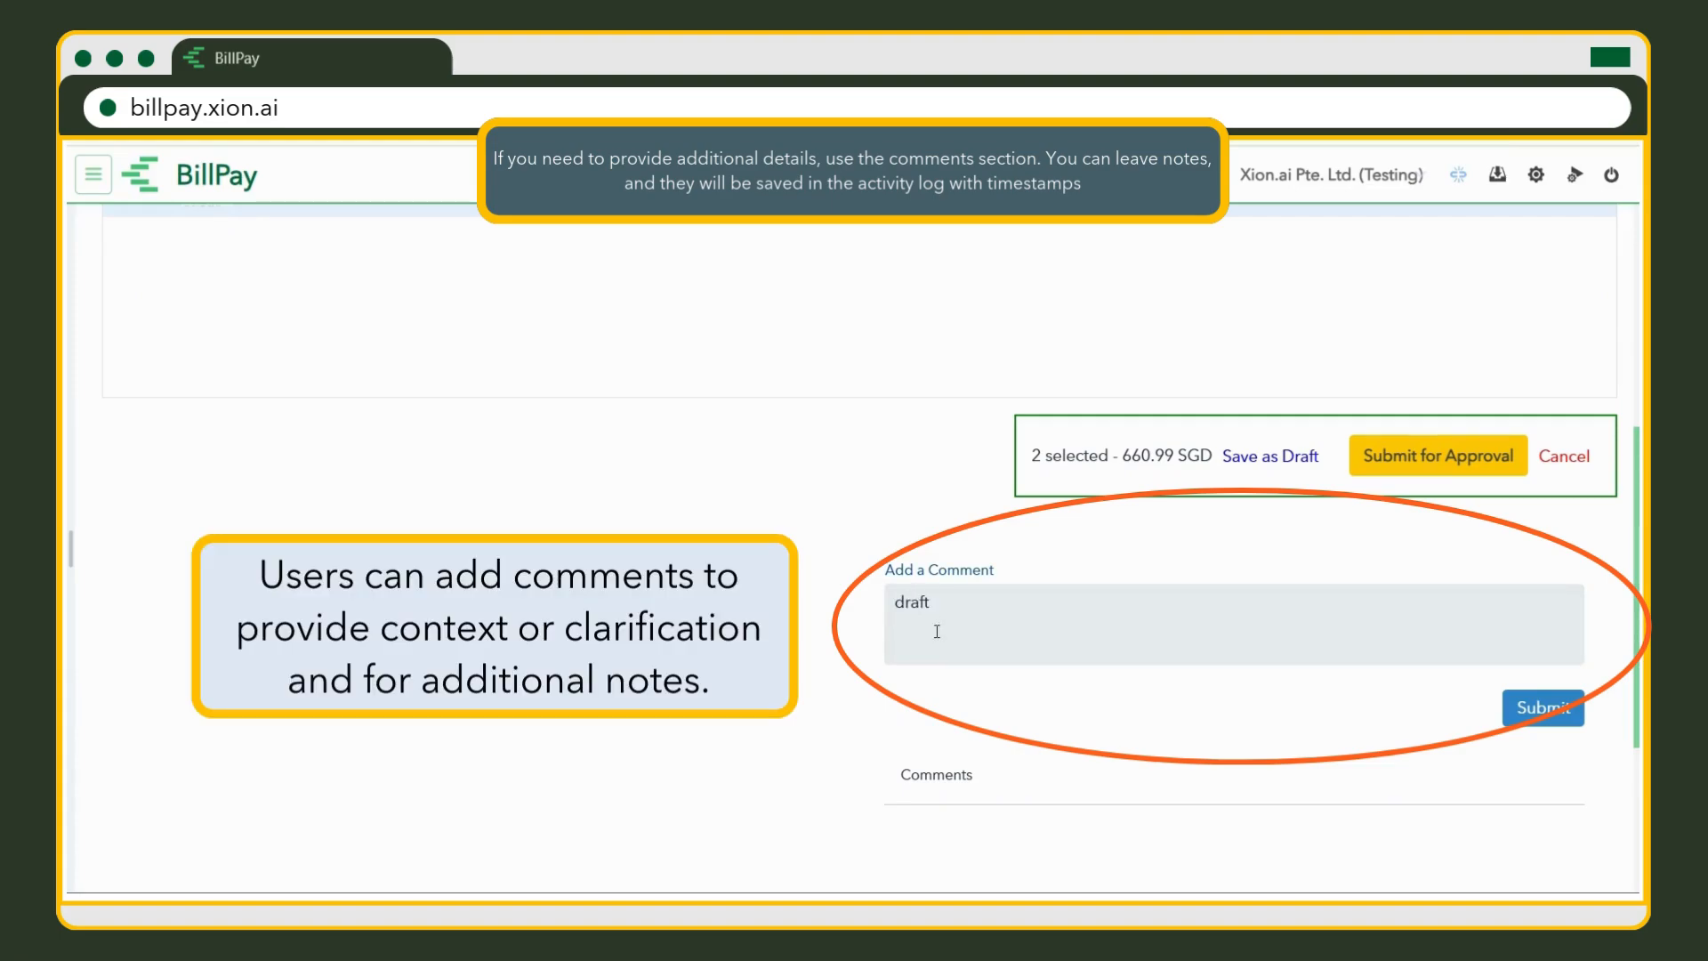
{"action": "left_click", "coordinate": [1559, 727]}
Save the 660.99 SGD reimbursement as a draft.
{"action": "scroll", "coordinate": [1213, 748], "scroll_direction": "down", "scroll_amount": 1}
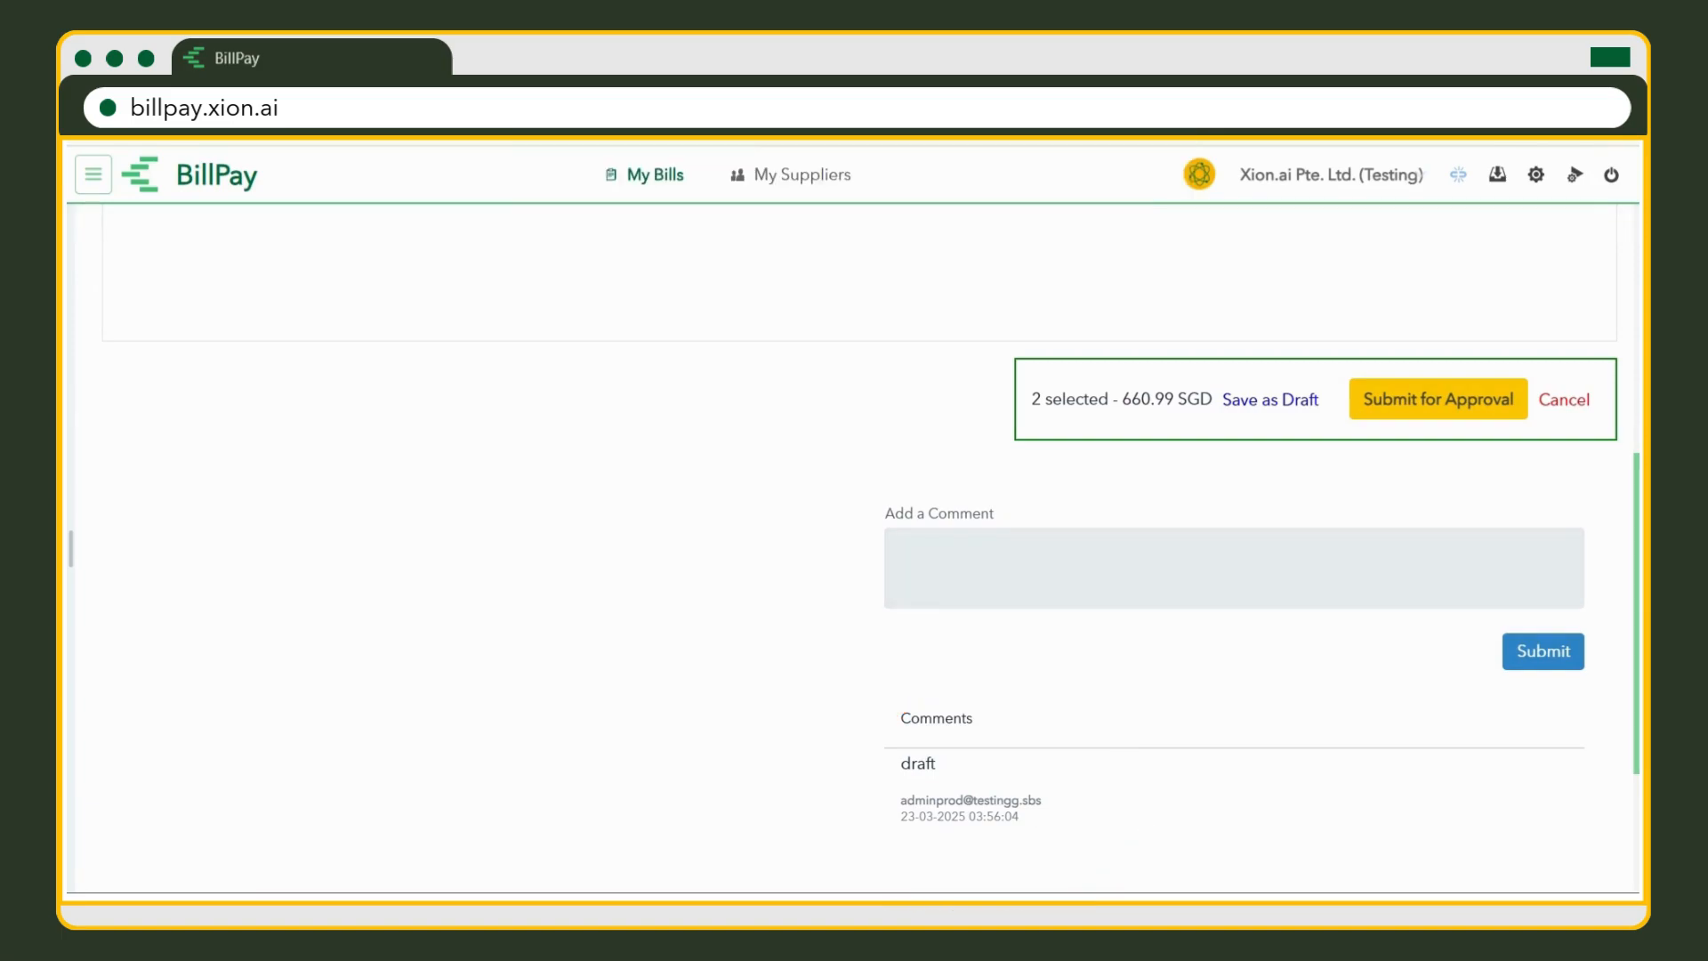
{"action": "scroll", "coordinate": [1584, 452], "scroll_direction": "up", "scroll_amount": 4}
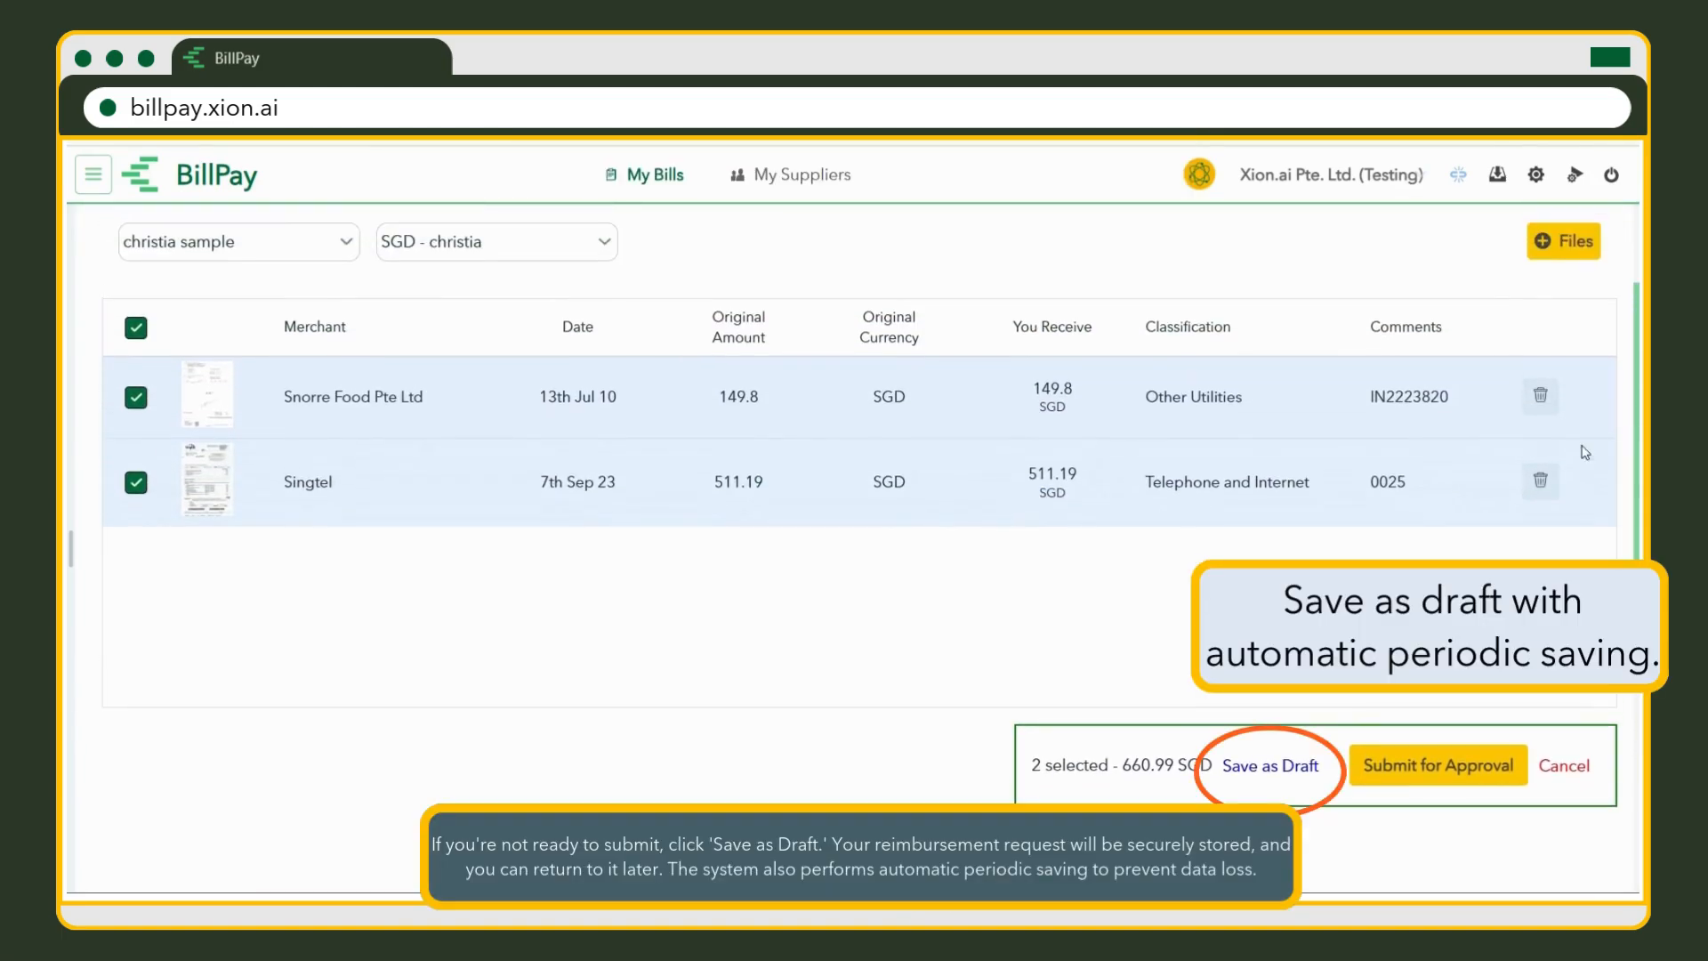
{"action": "left_click", "coordinate": [1290, 765]}
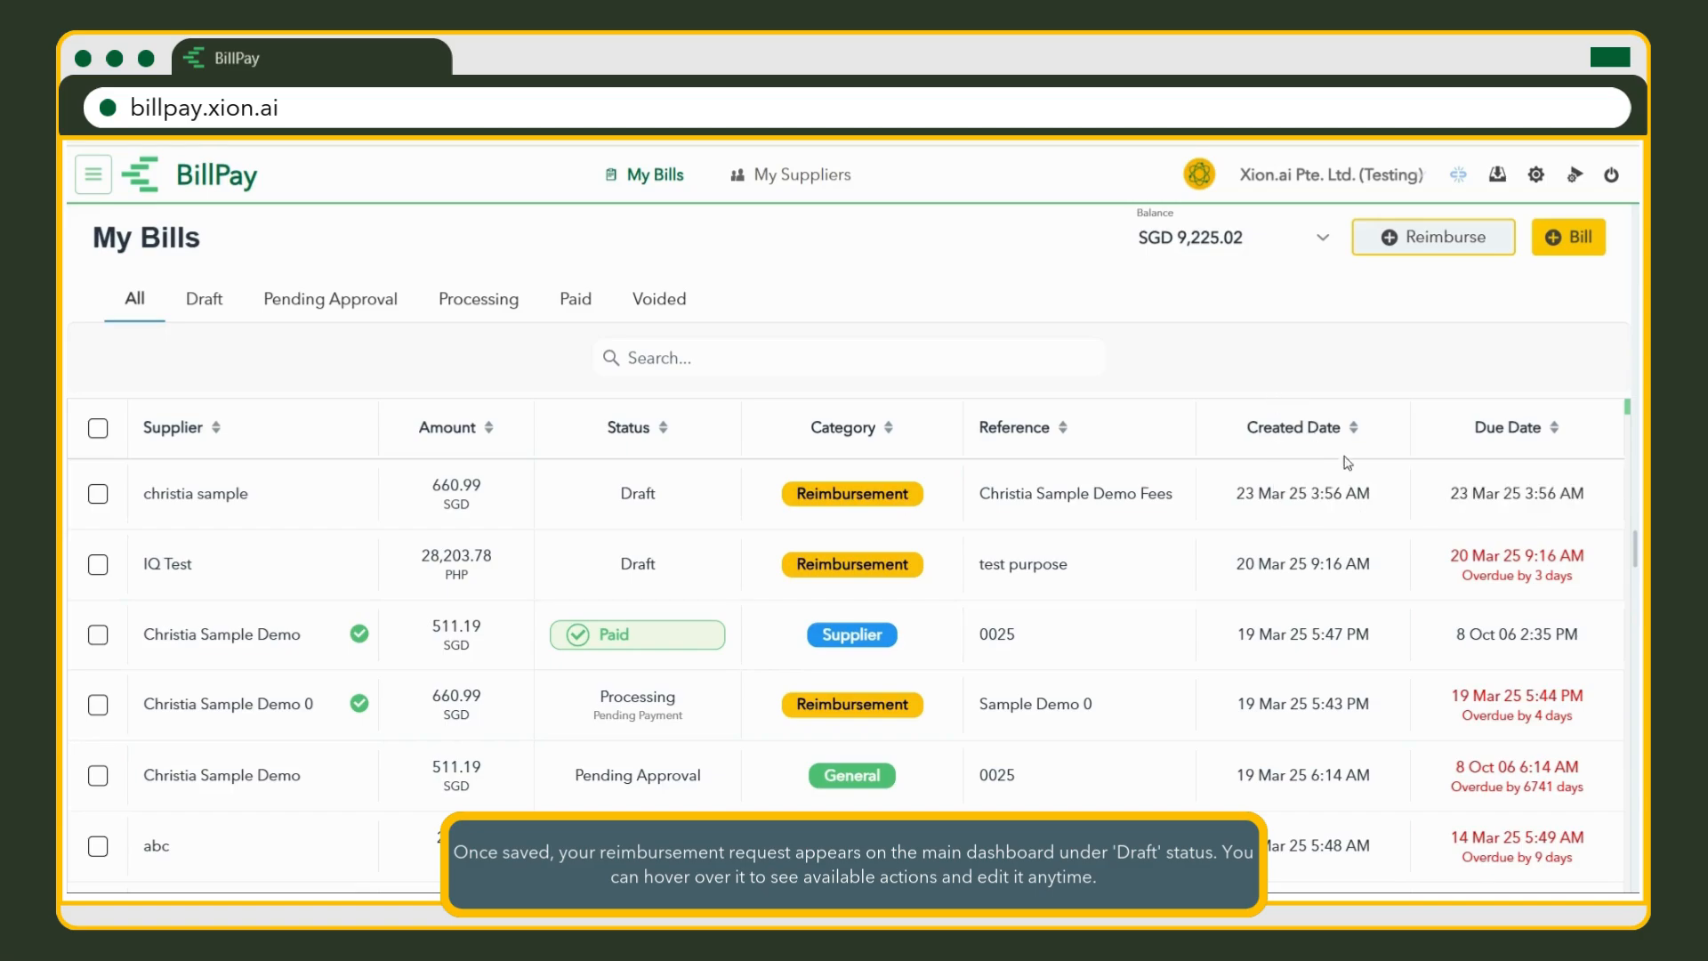
Reopen the saved 660.99 SGD demo fees draft from My Bills for editing, showing both receipts.
{"action": "mouse_move", "coordinate": [1398, 507]}
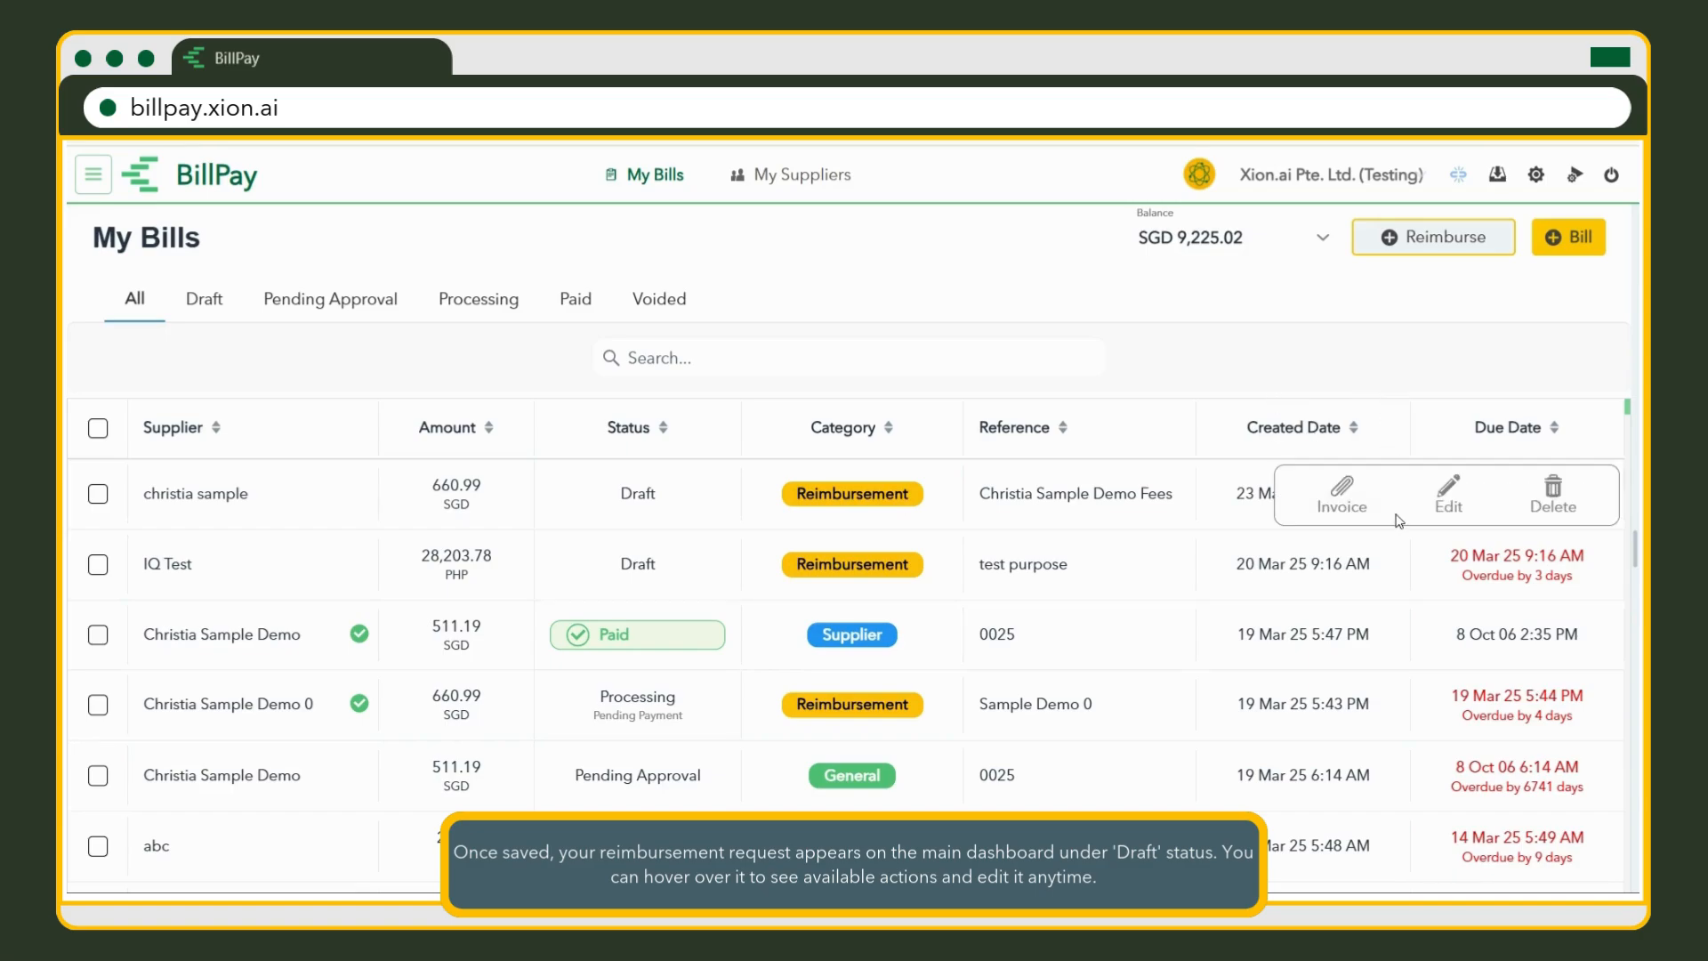
{"action": "left_click", "coordinate": [1450, 491]}
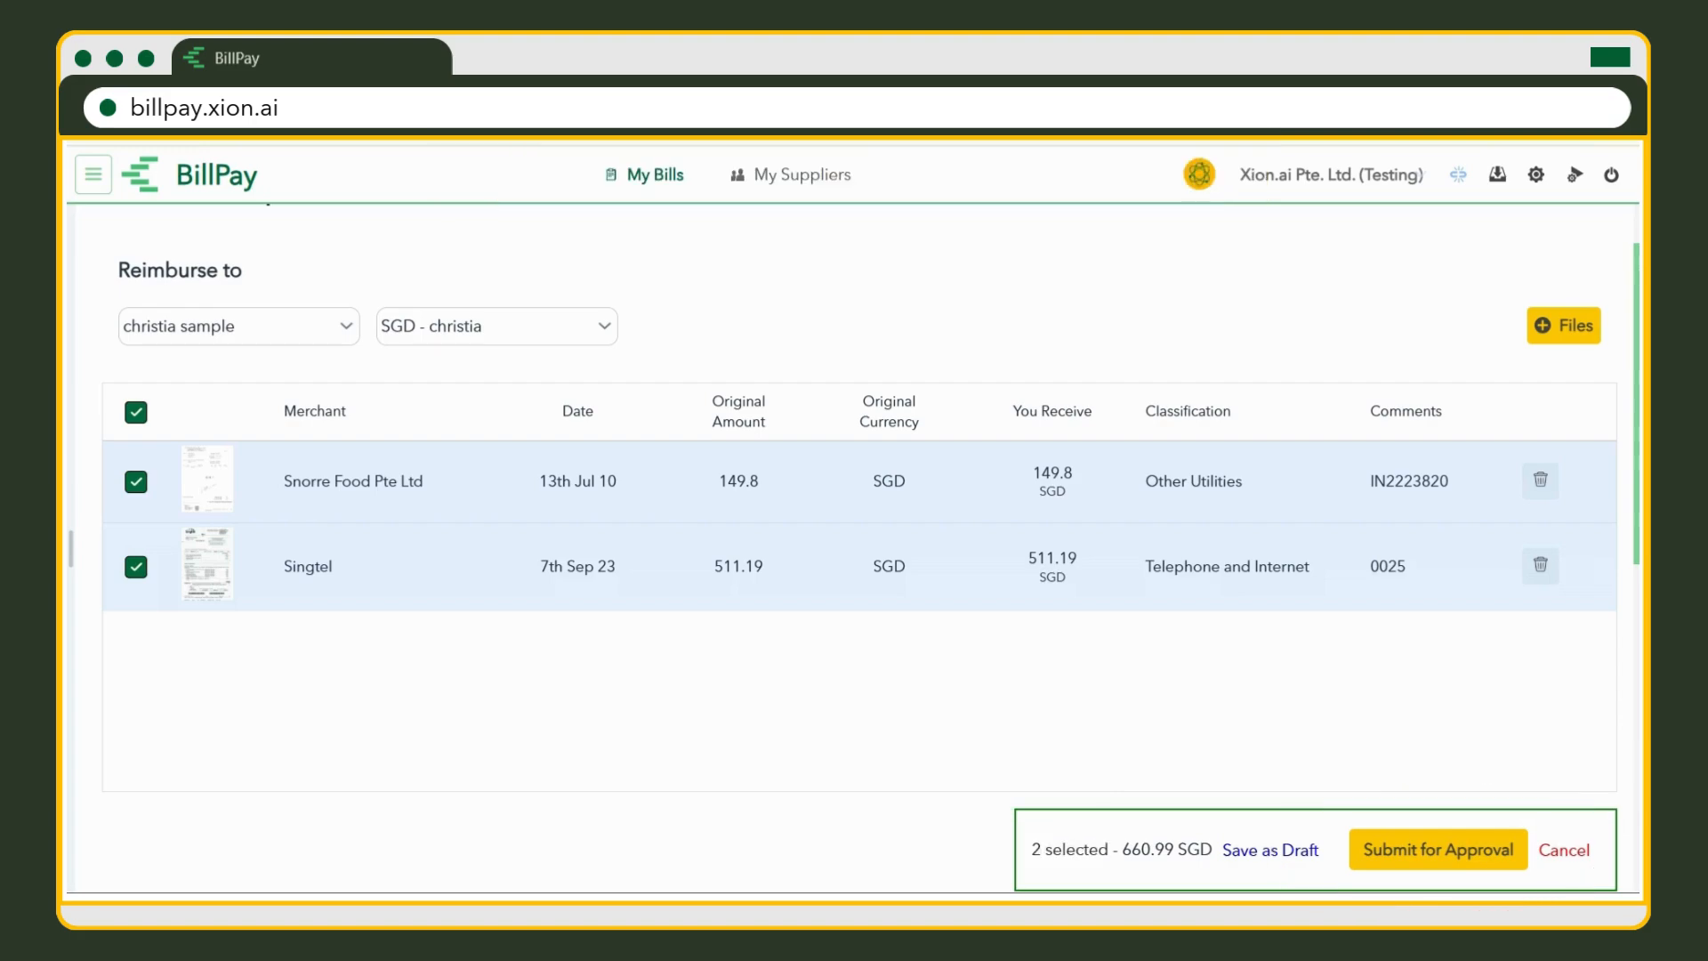
Submit the 660.99 SGD demo fees reimbursement for approval.
{"action": "left_click", "coordinate": [1517, 865]}
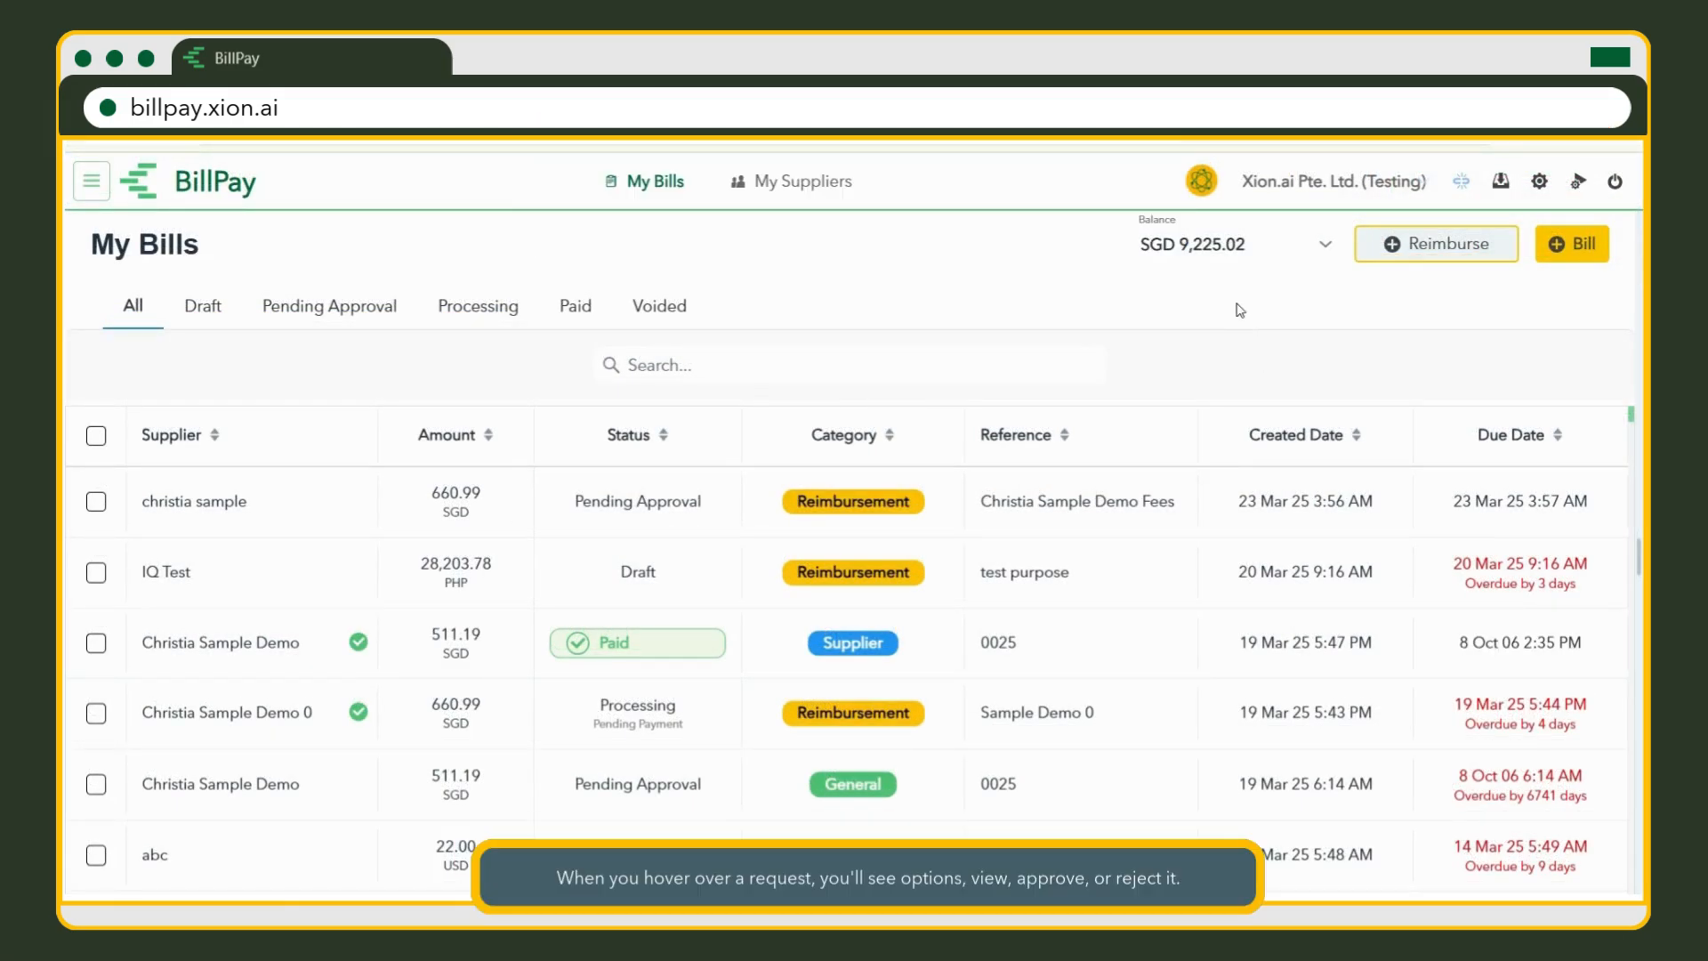
{"action": "mouse_move", "coordinate": [1224, 516]}
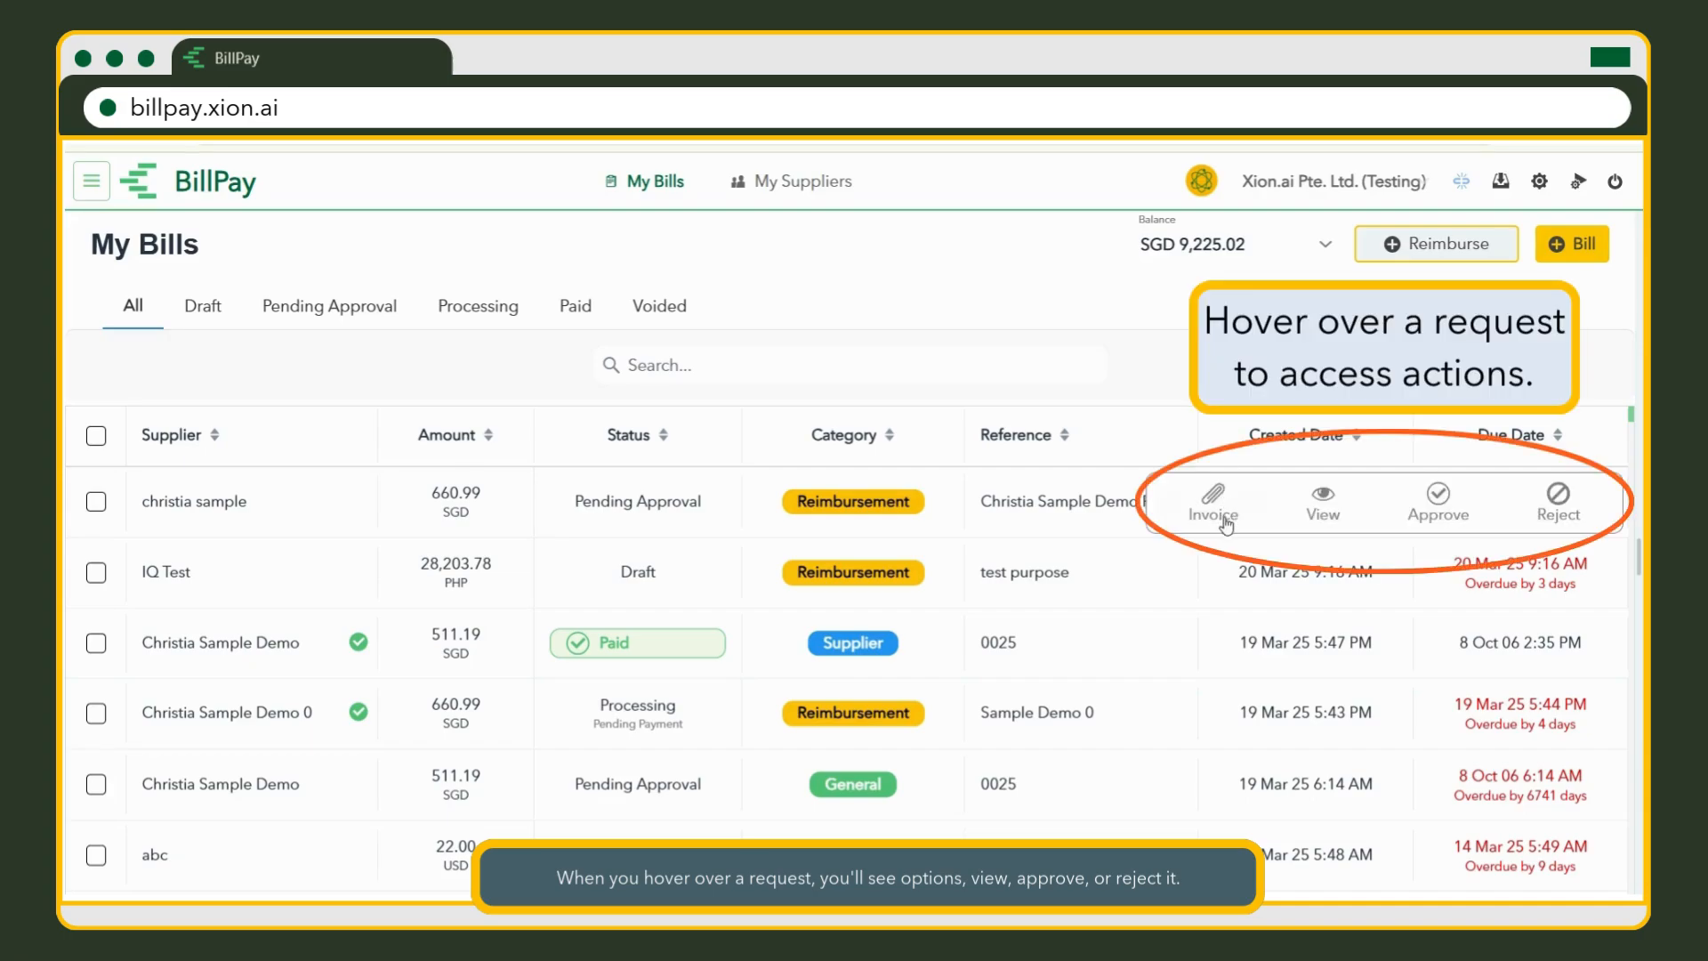
Open the Demo Fees request details and post the comment 'approve'.
{"action": "left_click", "coordinate": [1324, 507]}
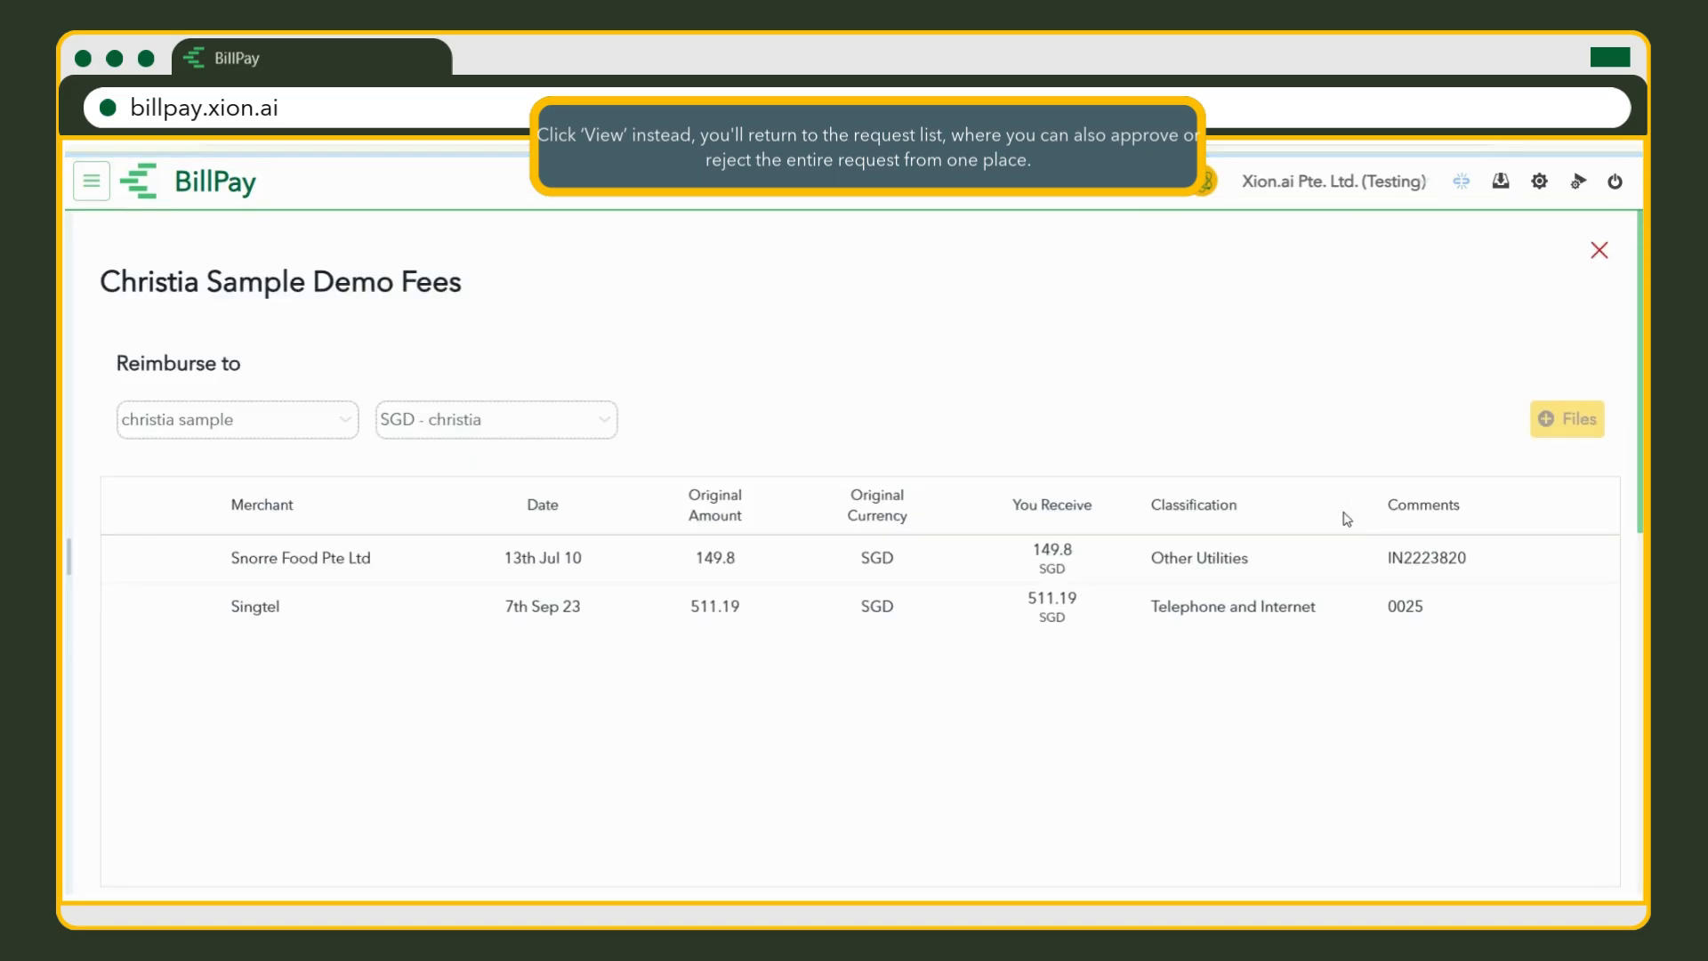
{"action": "scroll", "coordinate": [1341, 573], "scroll_direction": "down", "scroll_amount": 5}
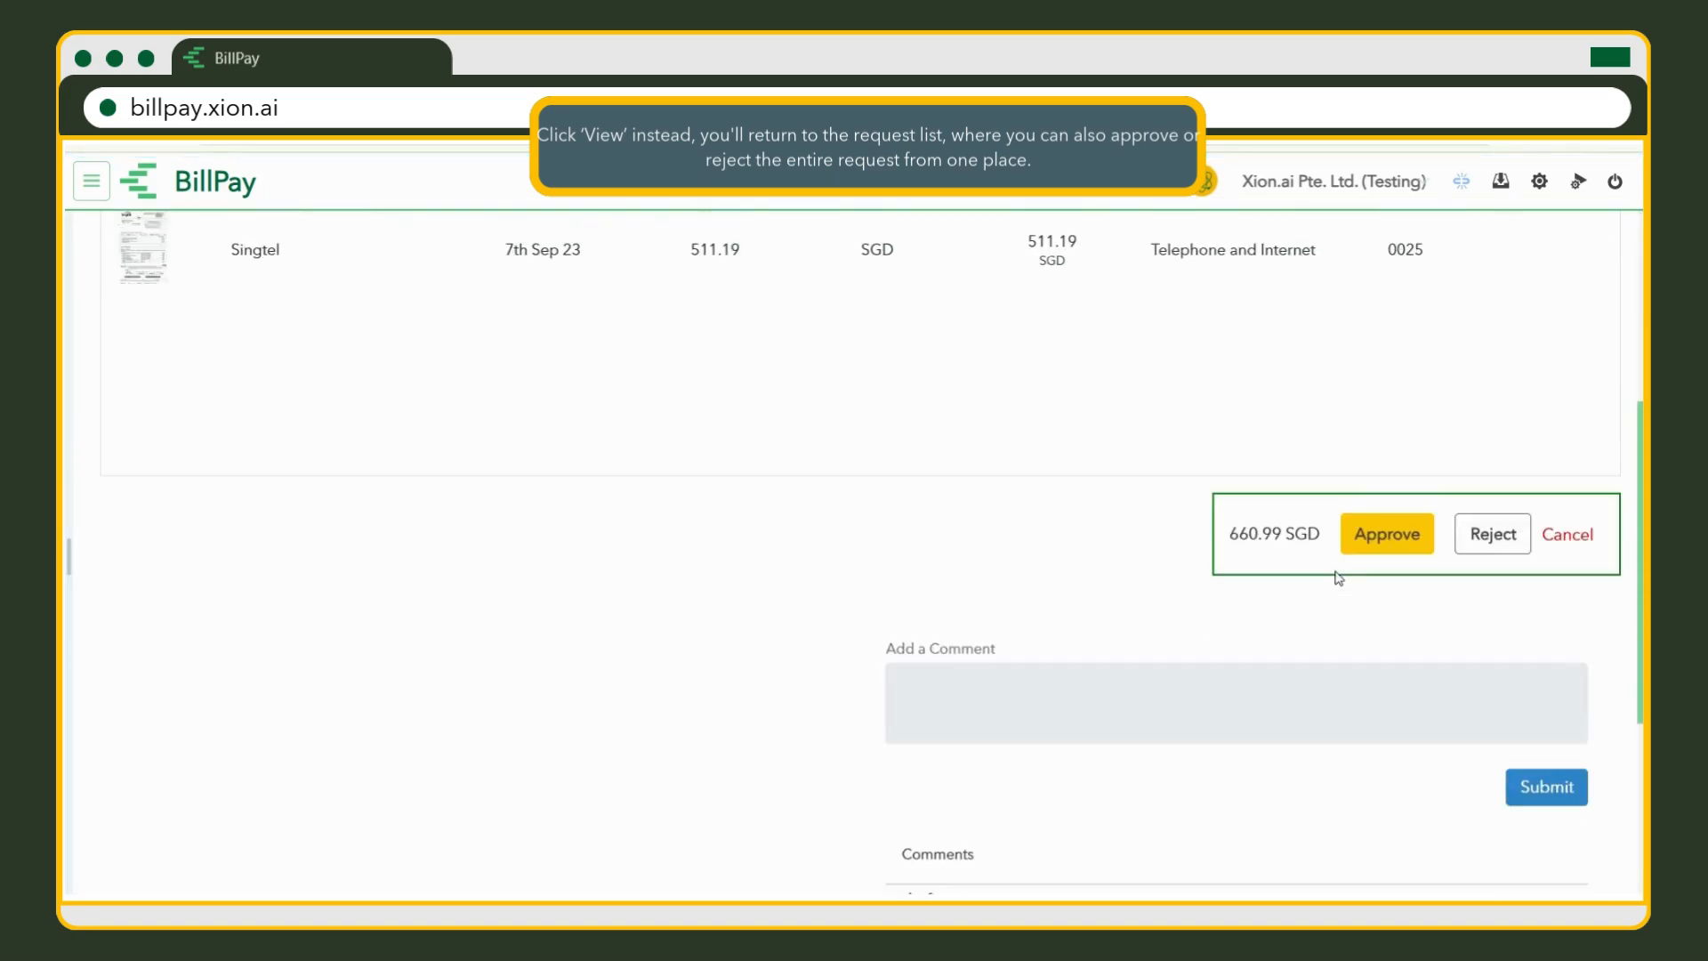
{"action": "left_click", "coordinate": [1312, 604]}
{"action": "type", "text": "approve"}
{"action": "left_click", "coordinate": [1556, 689]}
Post a second comment, 'reject', on the request.
{"action": "scroll", "coordinate": [1476, 682], "scroll_direction": "down", "scroll_amount": 2}
{"action": "scroll", "coordinate": [1472, 680], "scroll_direction": "up", "scroll_amount": 7}
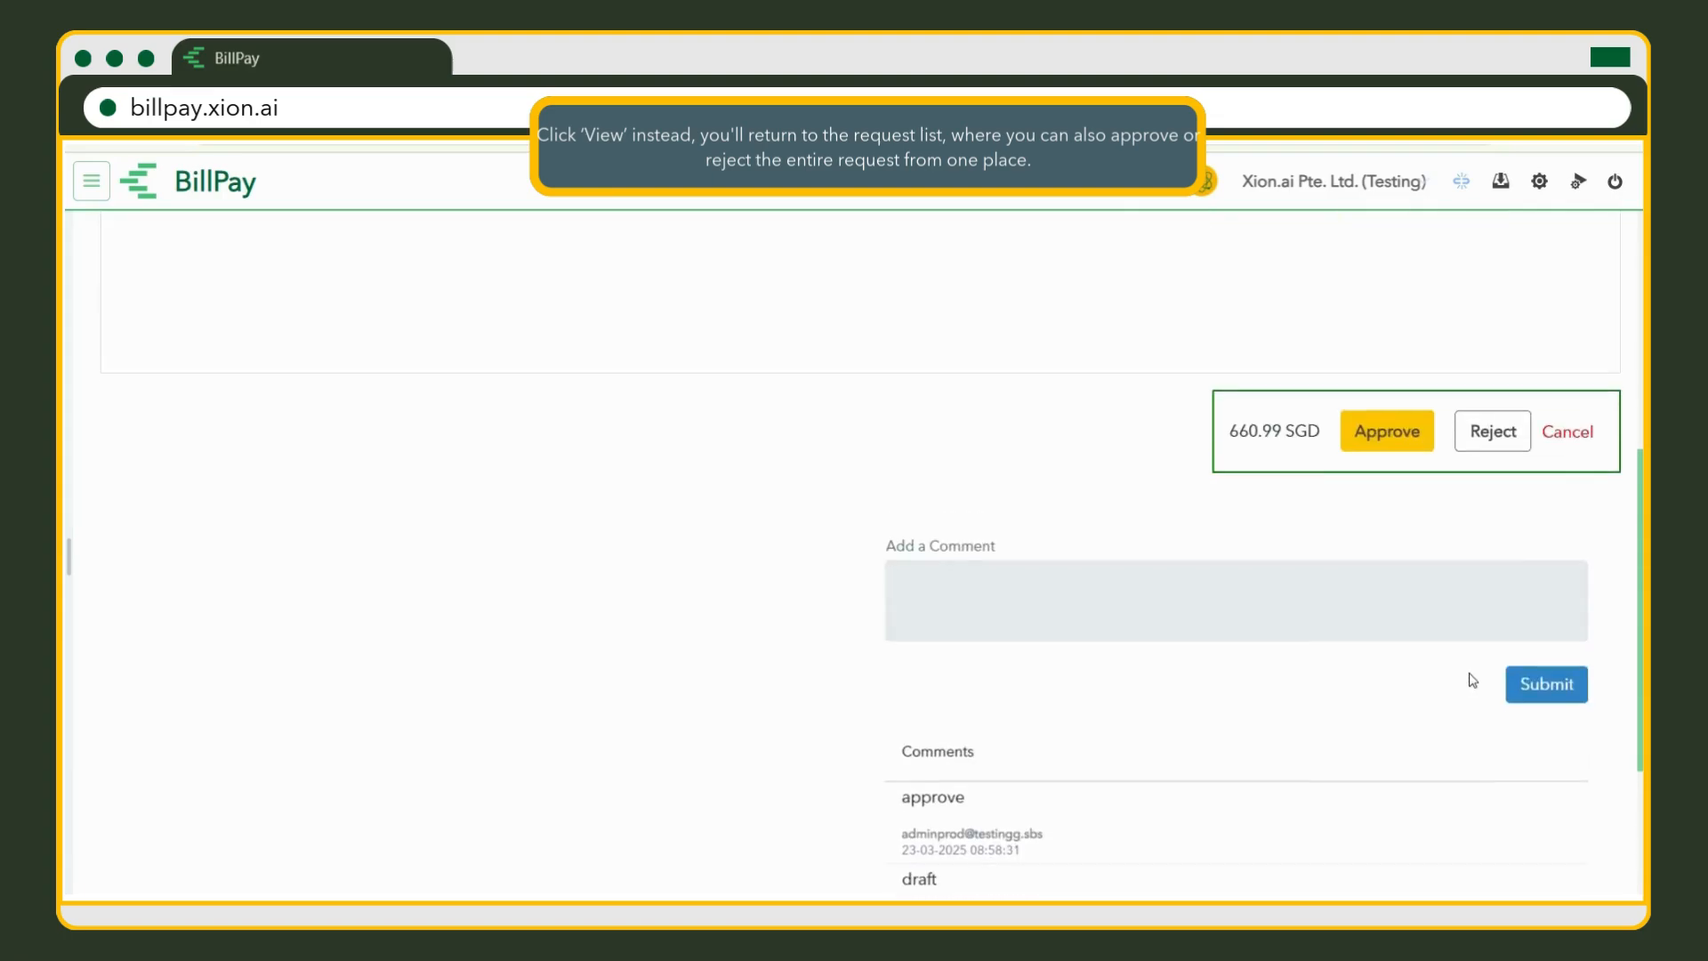
{"action": "scroll", "coordinate": [1239, 701], "scroll_direction": "down", "scroll_amount": 4}
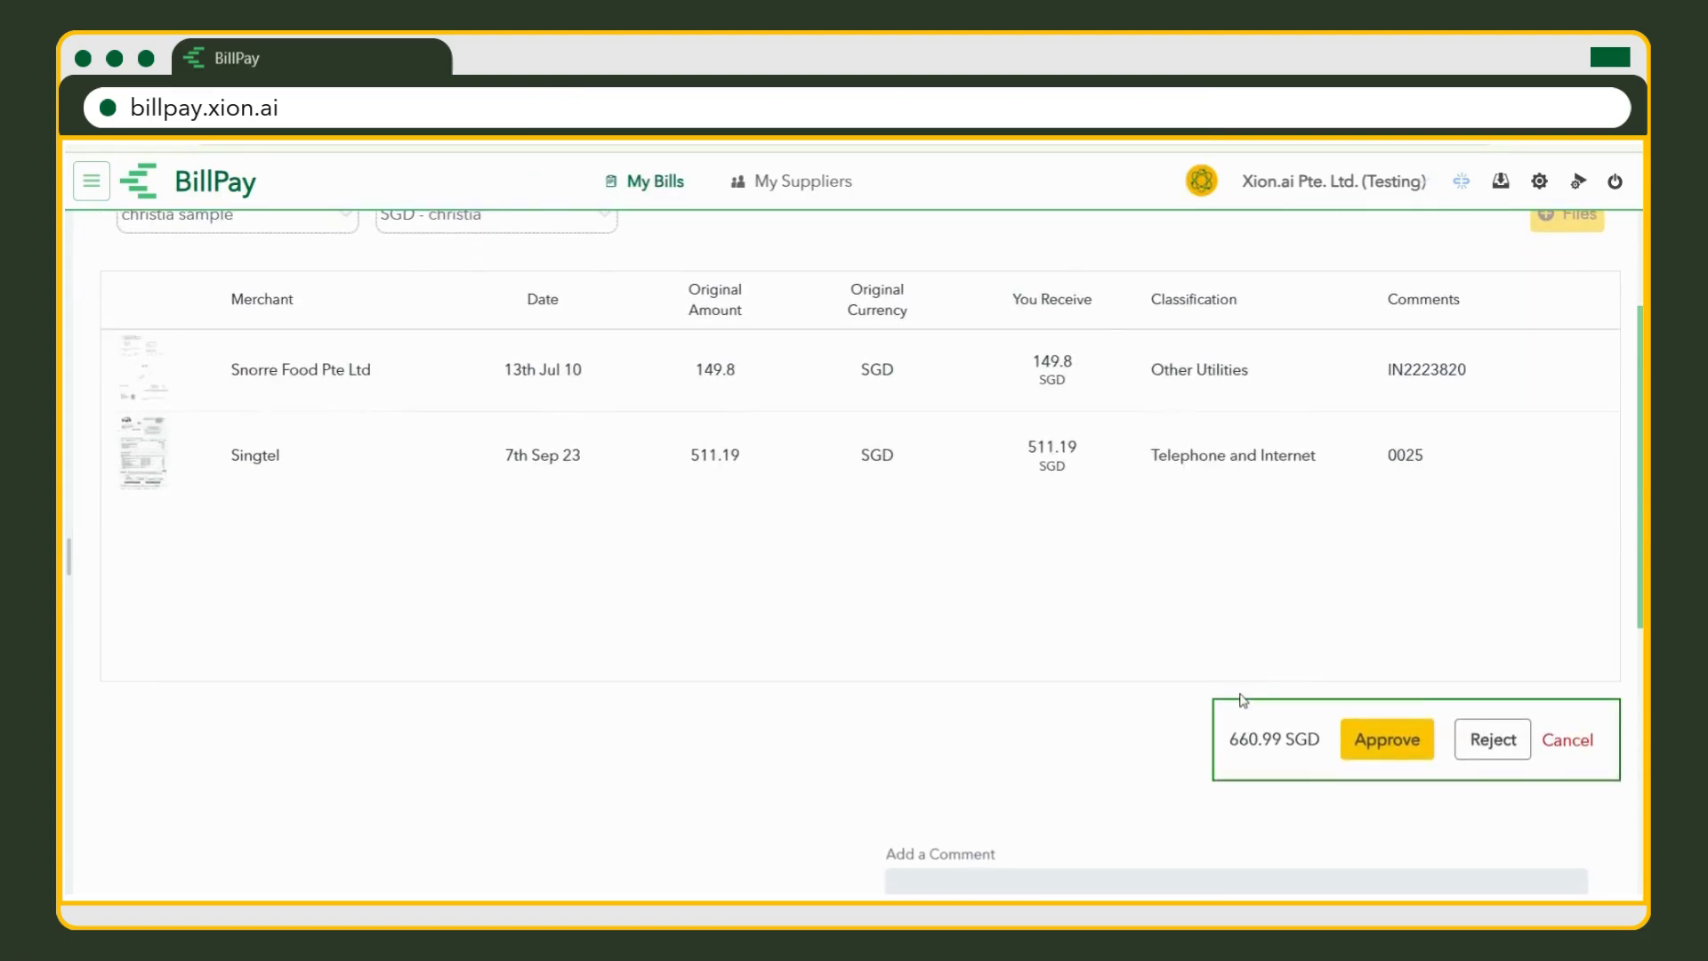
{"action": "scroll", "coordinate": [1258, 655], "scroll_direction": "up", "scroll_amount": 2}
{"action": "left_click", "coordinate": [1272, 789]}
{"action": "type", "text": "reject"}
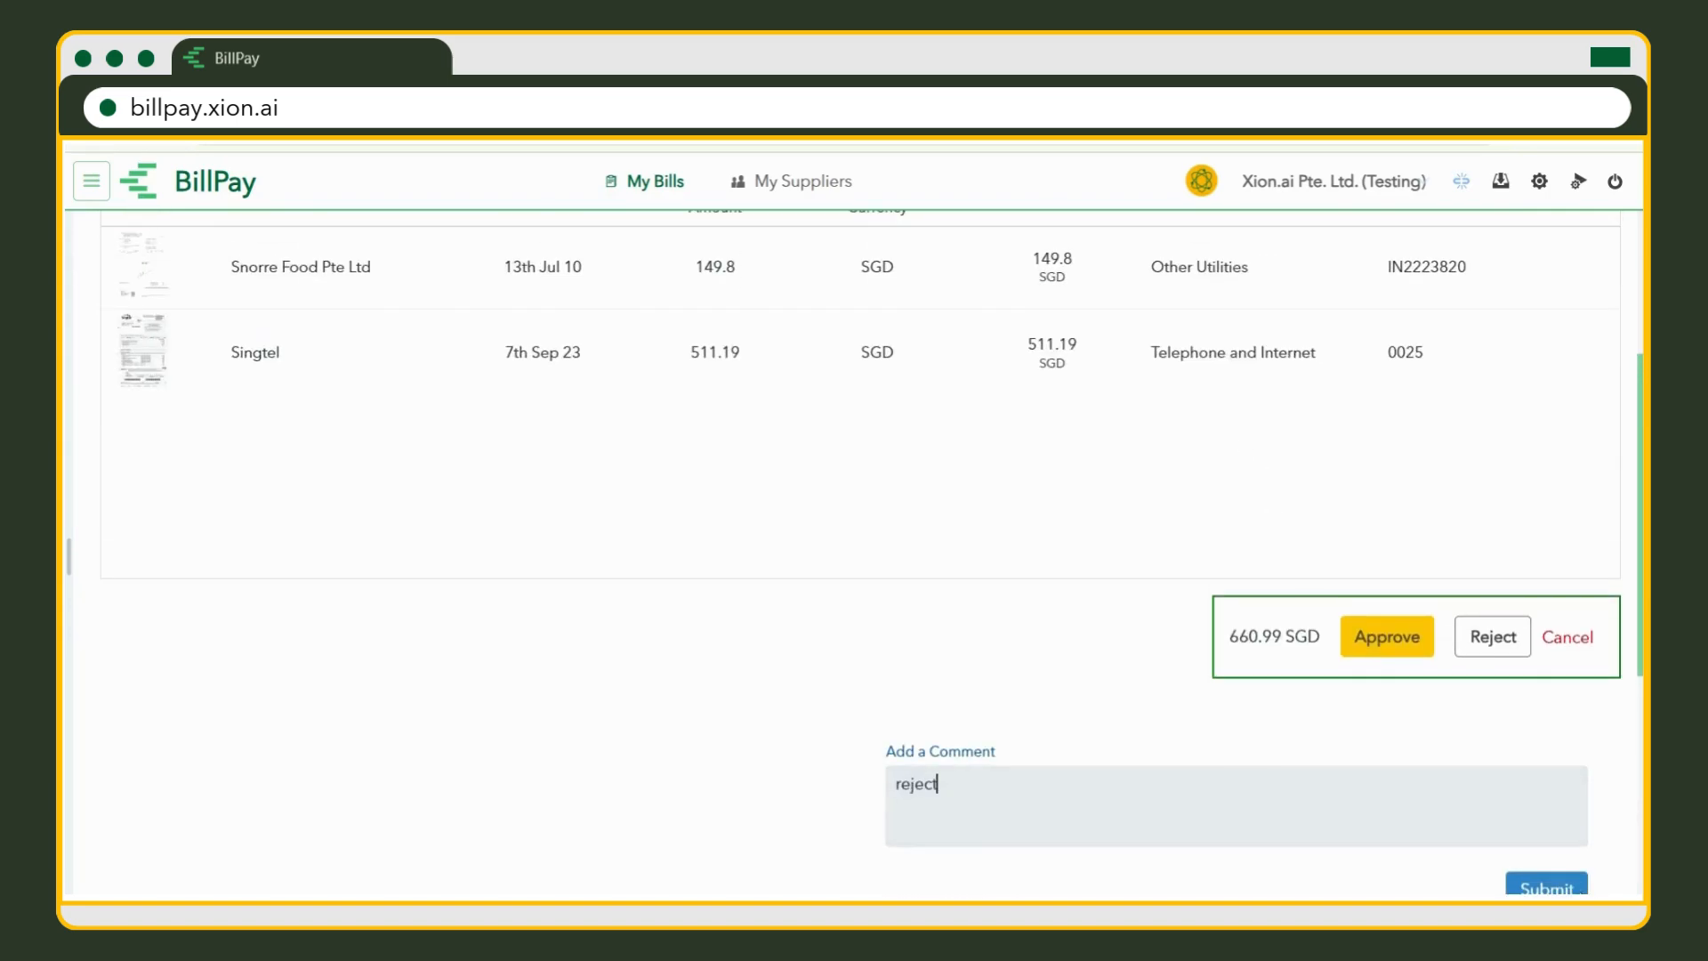
{"action": "scroll", "coordinate": [1272, 788], "scroll_direction": "down", "scroll_amount": 1}
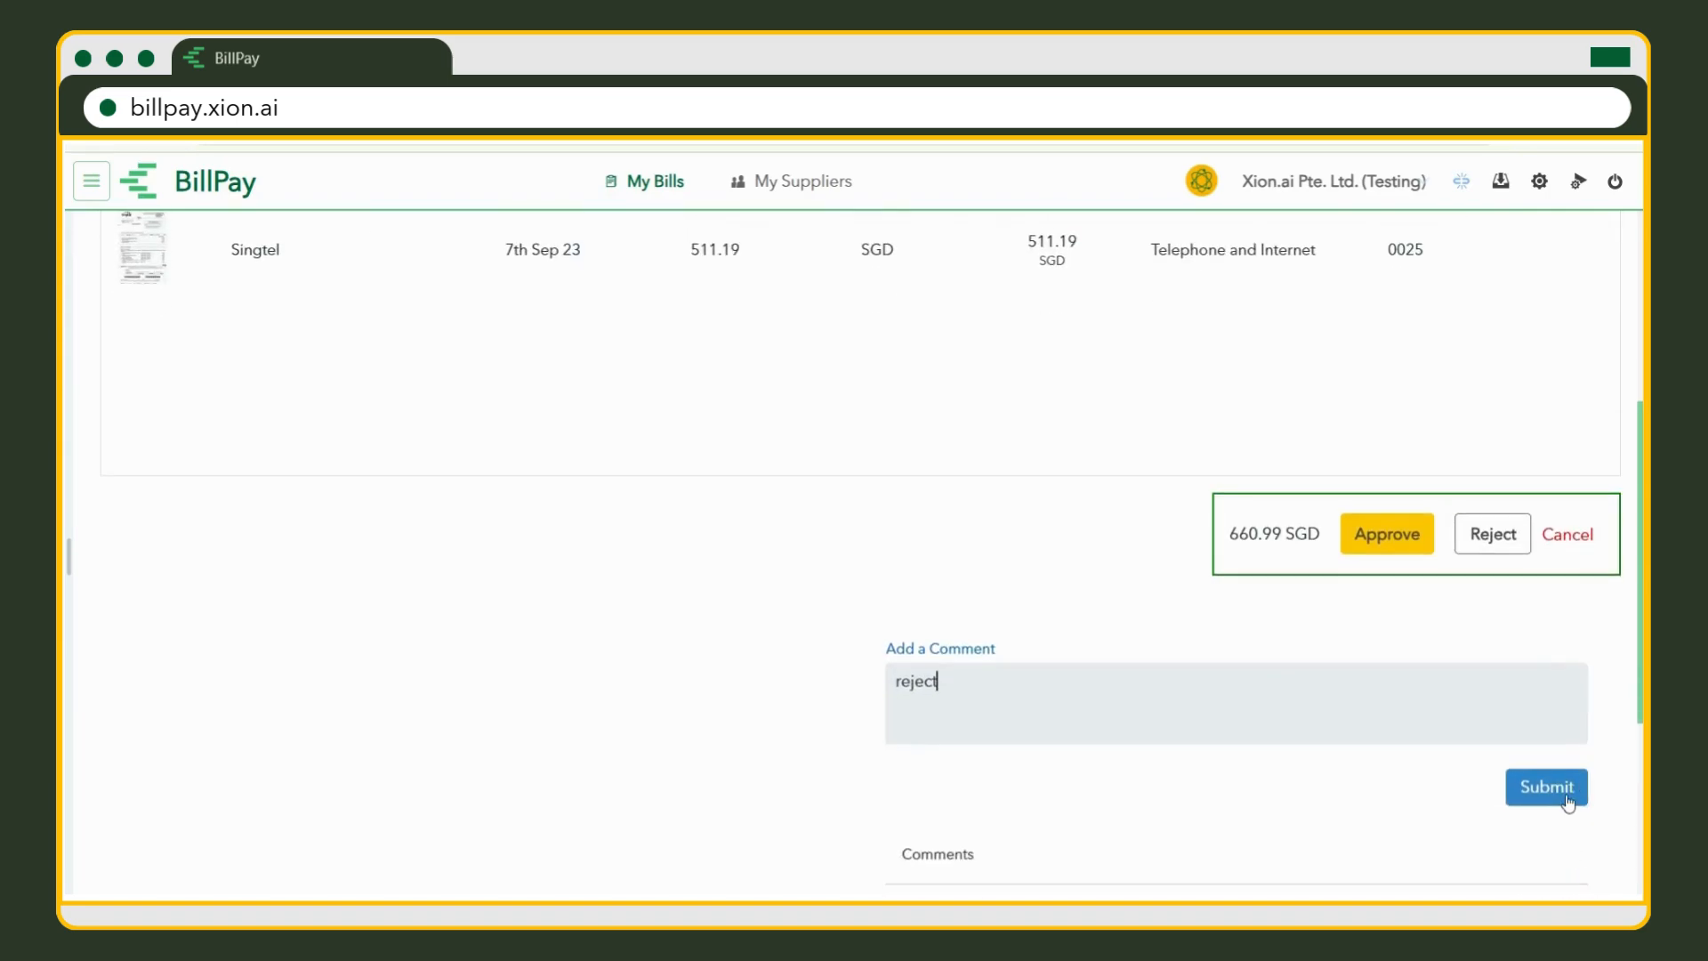
{"action": "left_click", "coordinate": [1552, 787]}
{"action": "scroll", "coordinate": [1272, 730], "scroll_direction": "down", "scroll_amount": 1}
{"action": "scroll", "coordinate": [1272, 729], "scroll_direction": "down", "scroll_amount": 3}
{"action": "scroll", "coordinate": [1304, 724], "scroll_direction": "up", "scroll_amount": 6}
Reject the request with reason 'reject sample', then reopen the returned draft for editing.
{"action": "left_click", "coordinate": [1517, 752]}
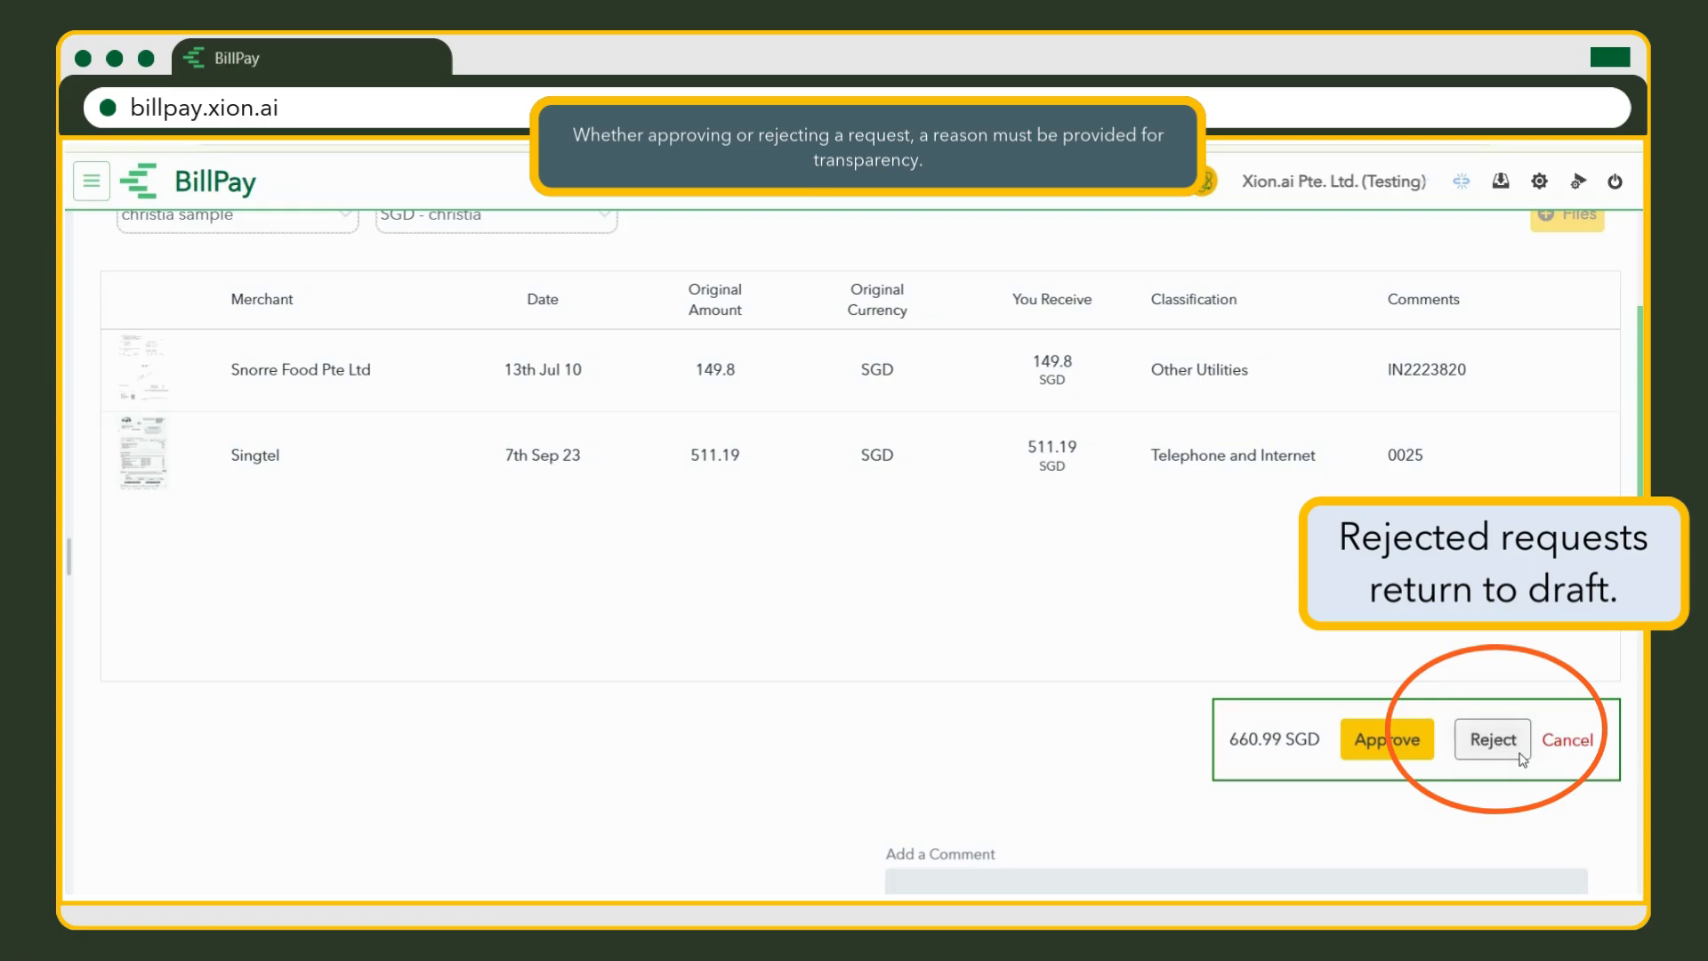
{"action": "left_click", "coordinate": [850, 500]}
{"action": "type", "text": "reject sam"}
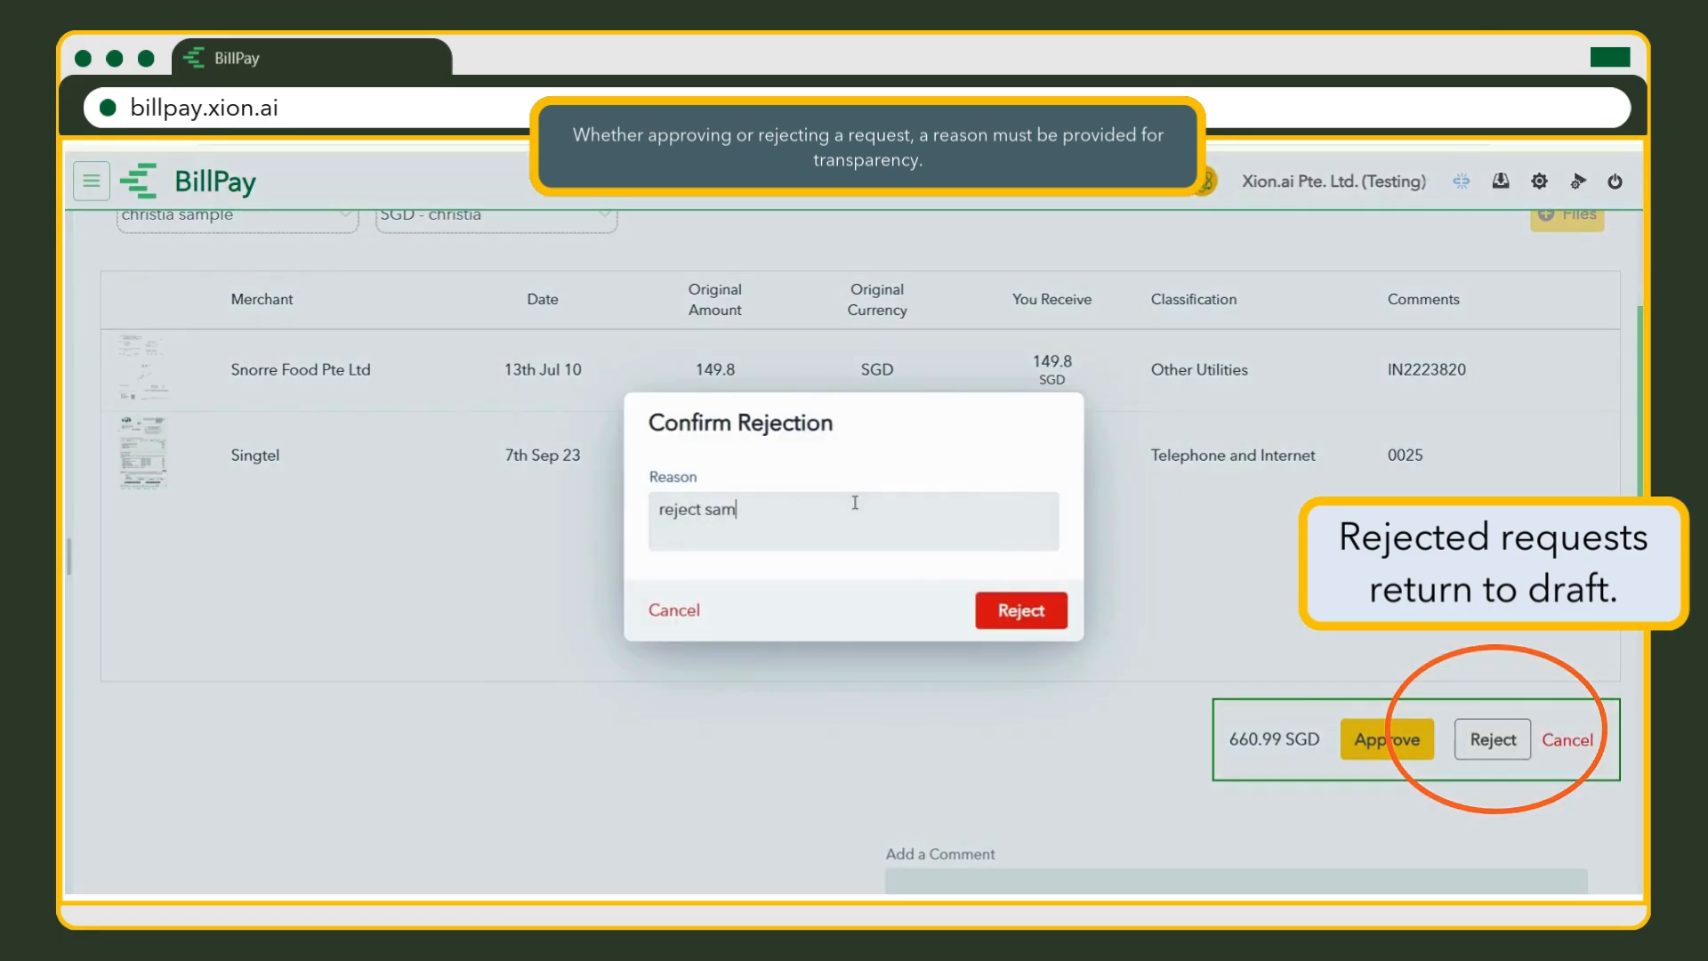
{"action": "left_click", "coordinate": [1055, 616]}
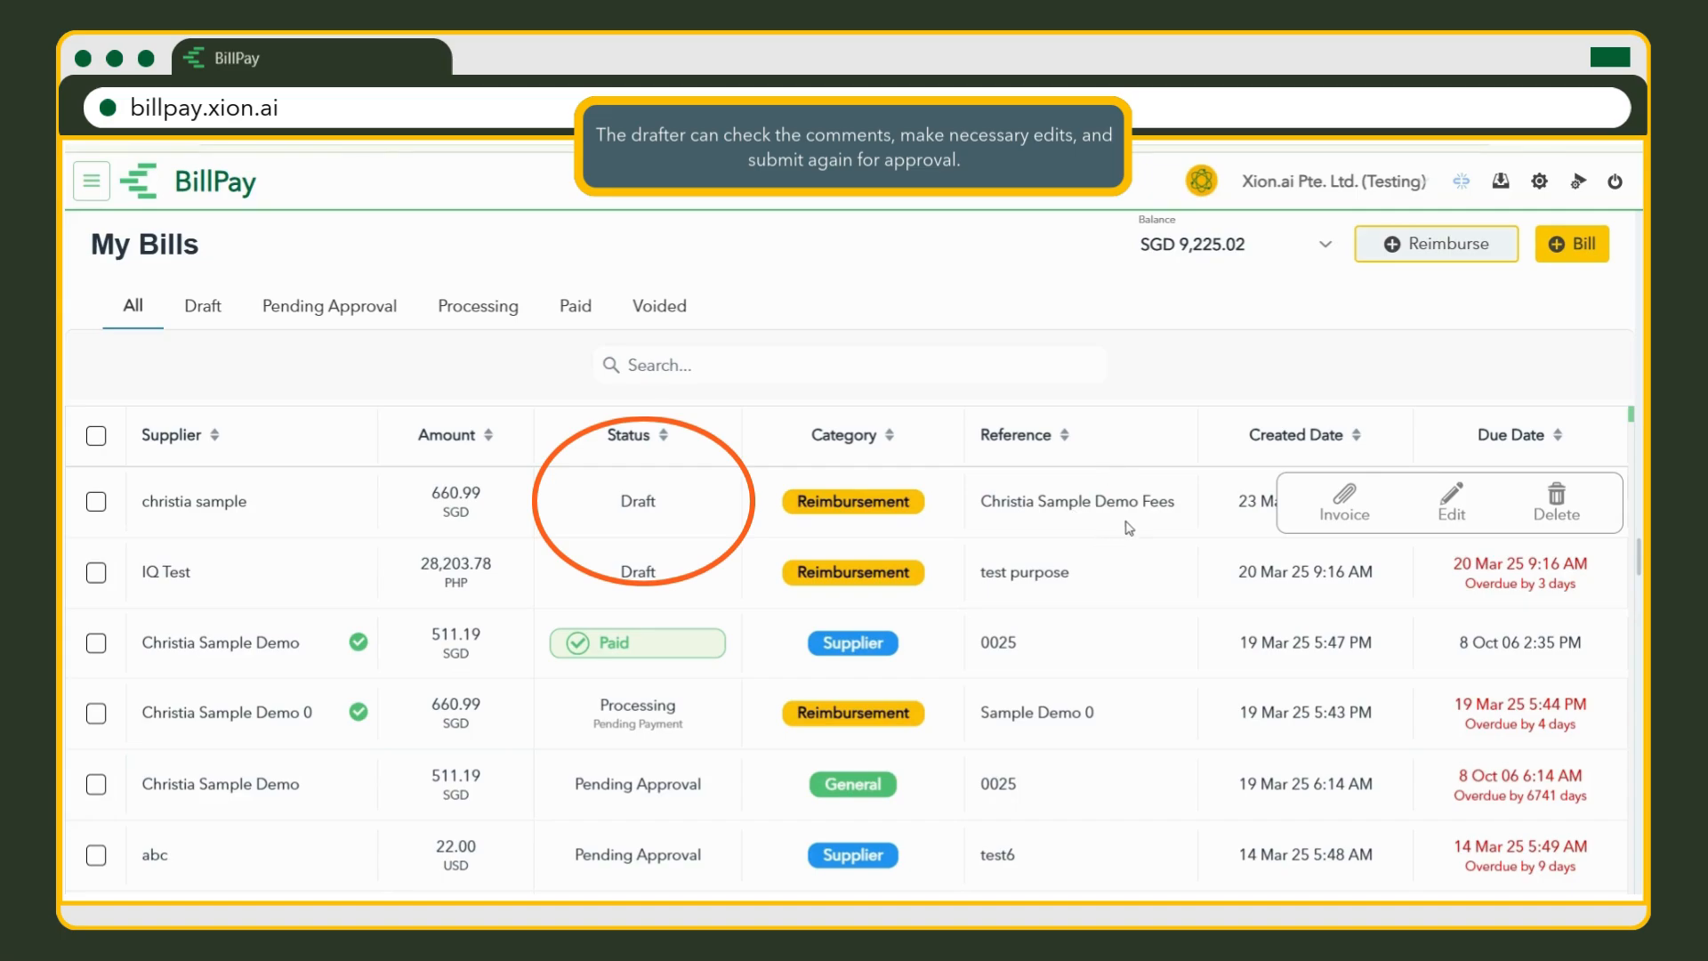
{"action": "left_click", "coordinate": [1451, 520]}
{"action": "scroll", "coordinate": [1450, 527], "scroll_direction": "down", "scroll_amount": 5}
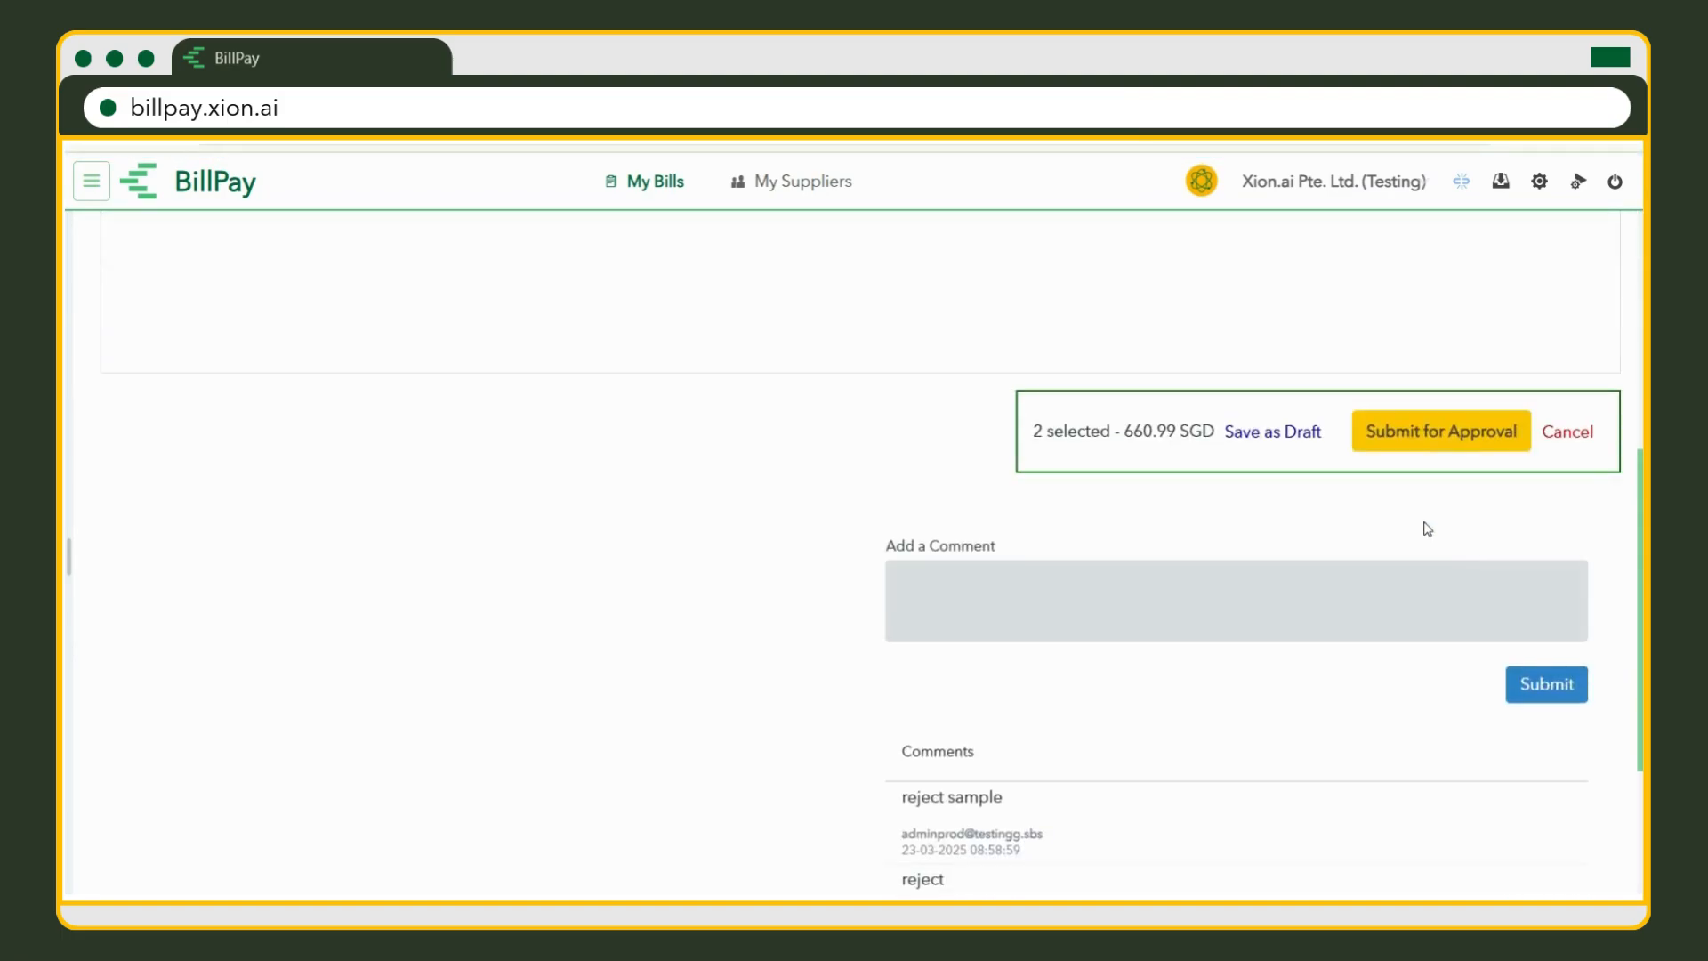
Add the comment 'done' to the draft and resubmit it for approval.
{"action": "scroll", "coordinate": [1426, 541], "scroll_direction": "up", "scroll_amount": 2}
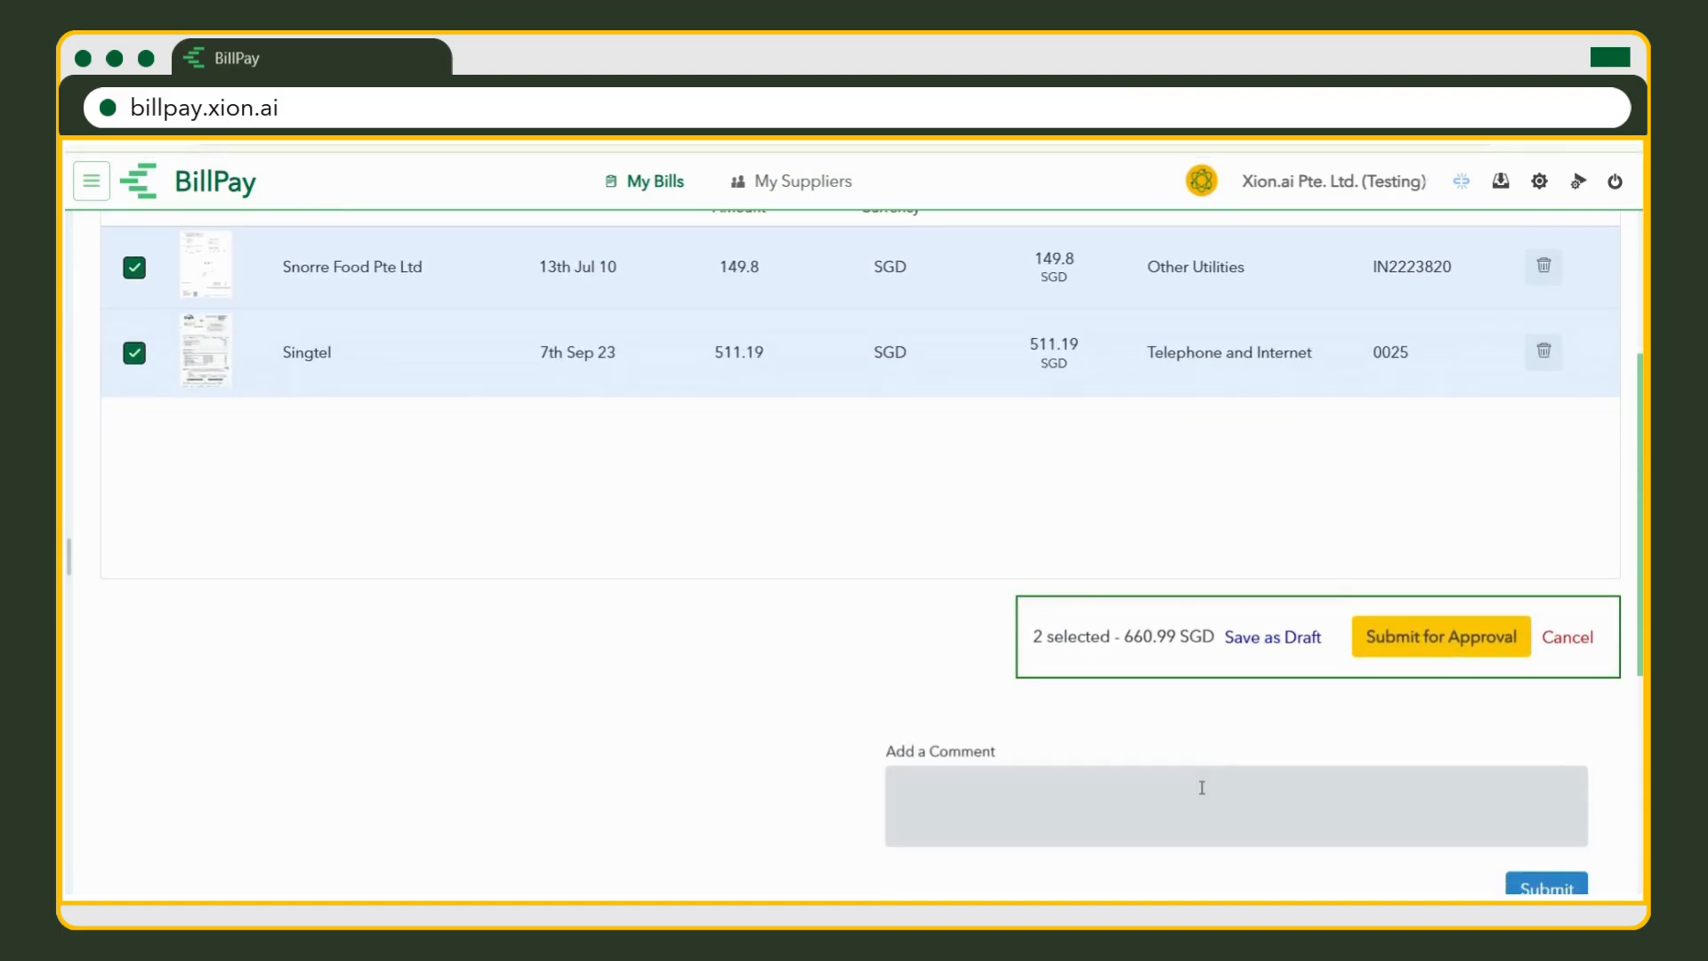
{"action": "left_click", "coordinate": [1200, 792]}
{"action": "type", "text": "done"}
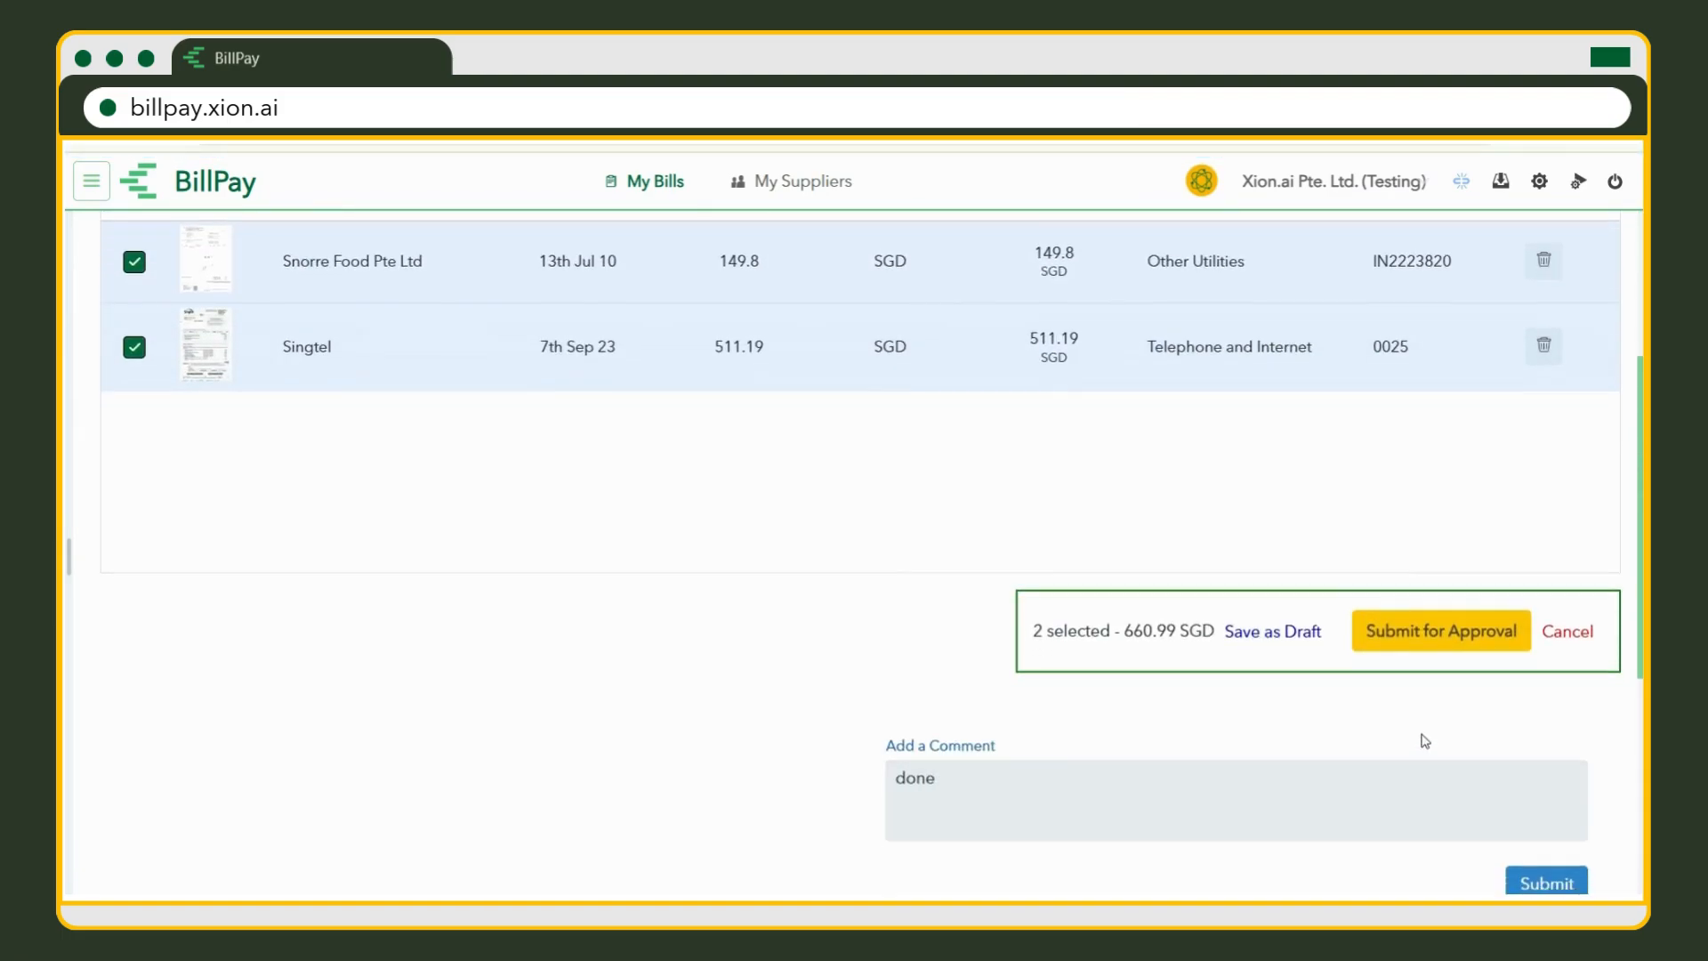
{"action": "scroll", "coordinate": [1503, 756], "scroll_direction": "down", "scroll_amount": 1}
{"action": "scroll", "coordinate": [1448, 730], "scroll_direction": "up", "scroll_amount": 3}
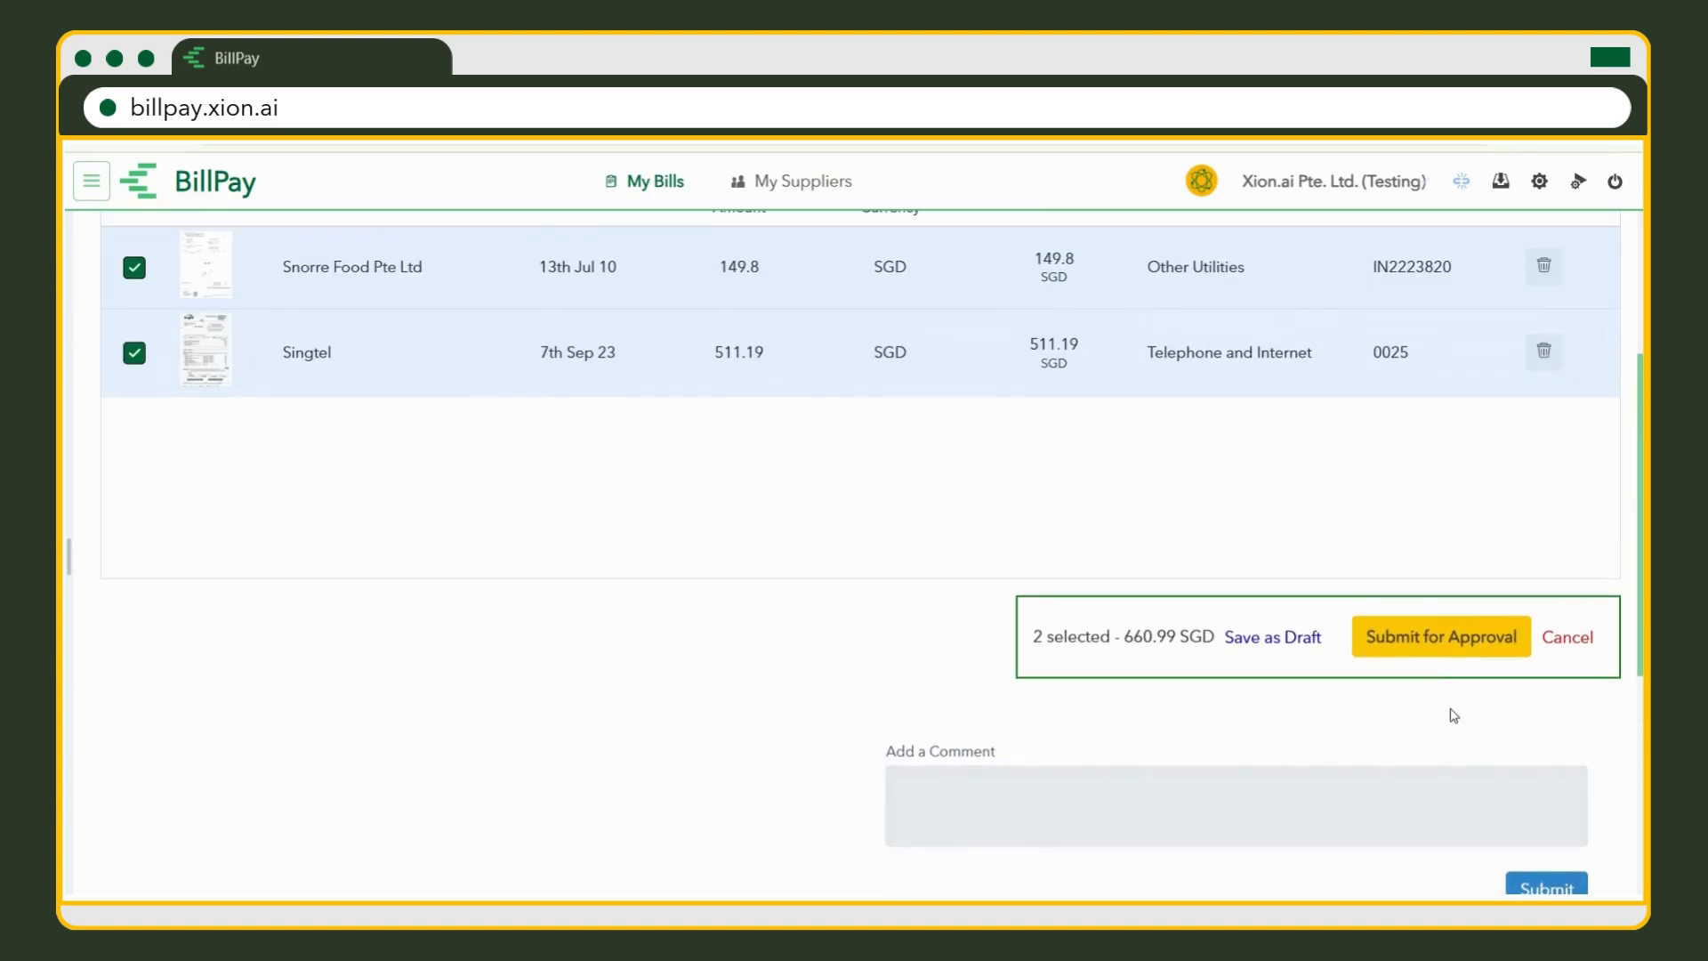
{"action": "scroll", "coordinate": [1524, 762], "scroll_direction": "up", "scroll_amount": 1}
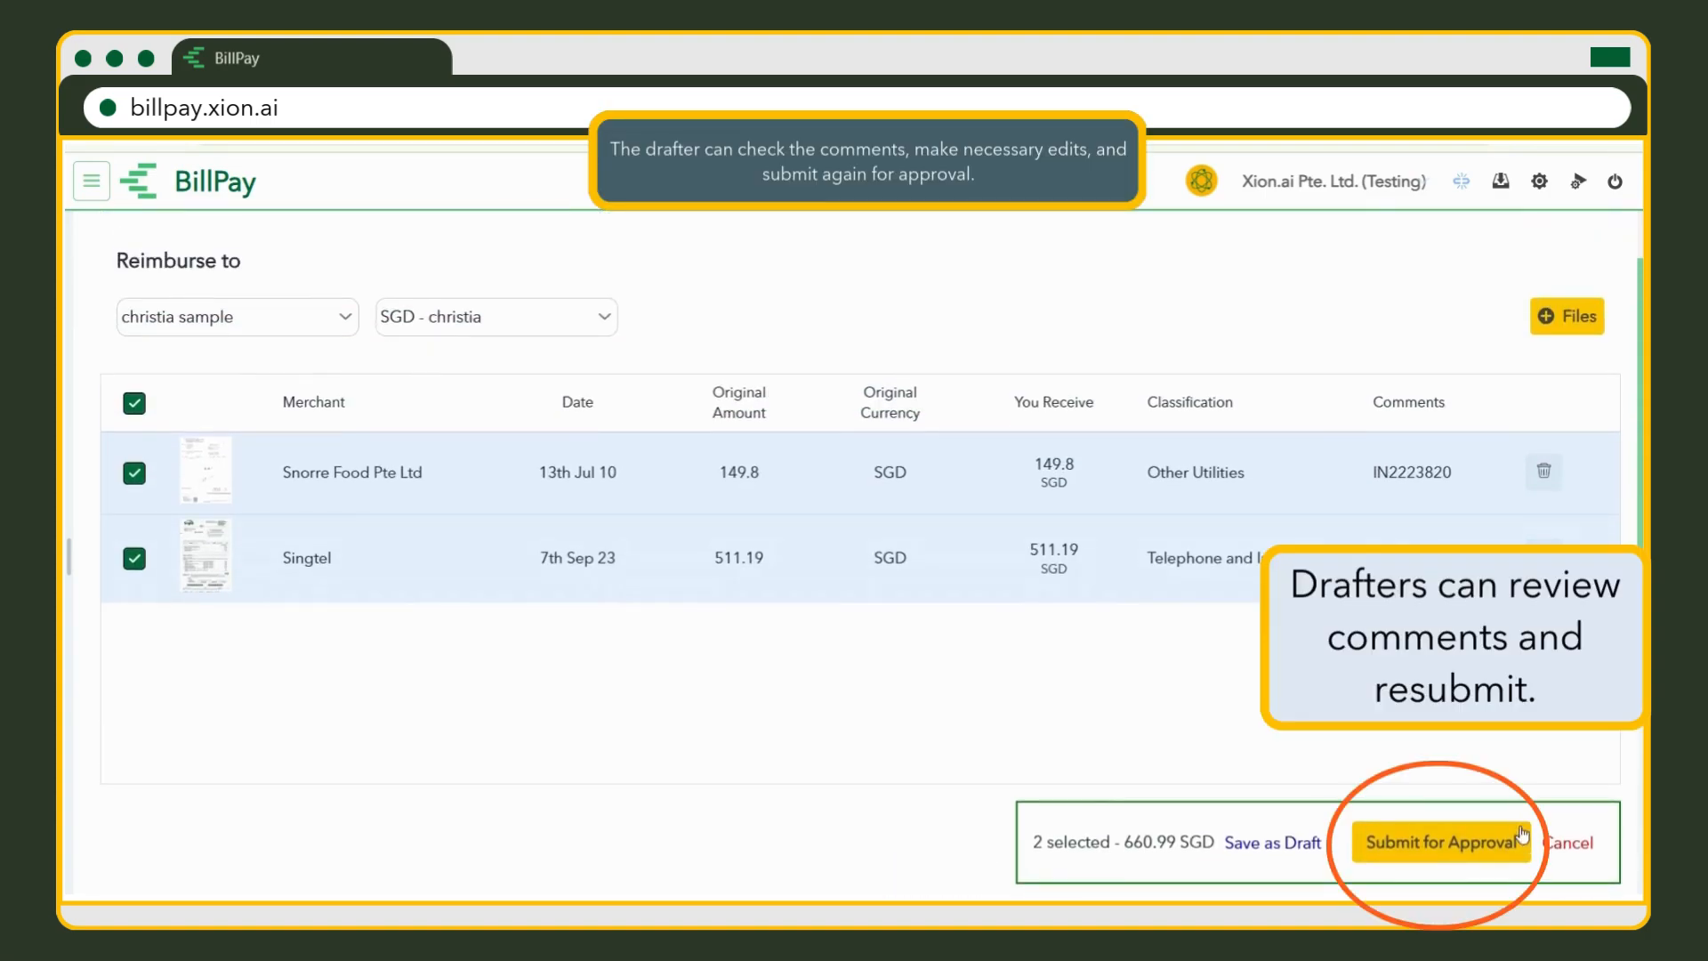
{"action": "left_click", "coordinate": [1523, 844]}
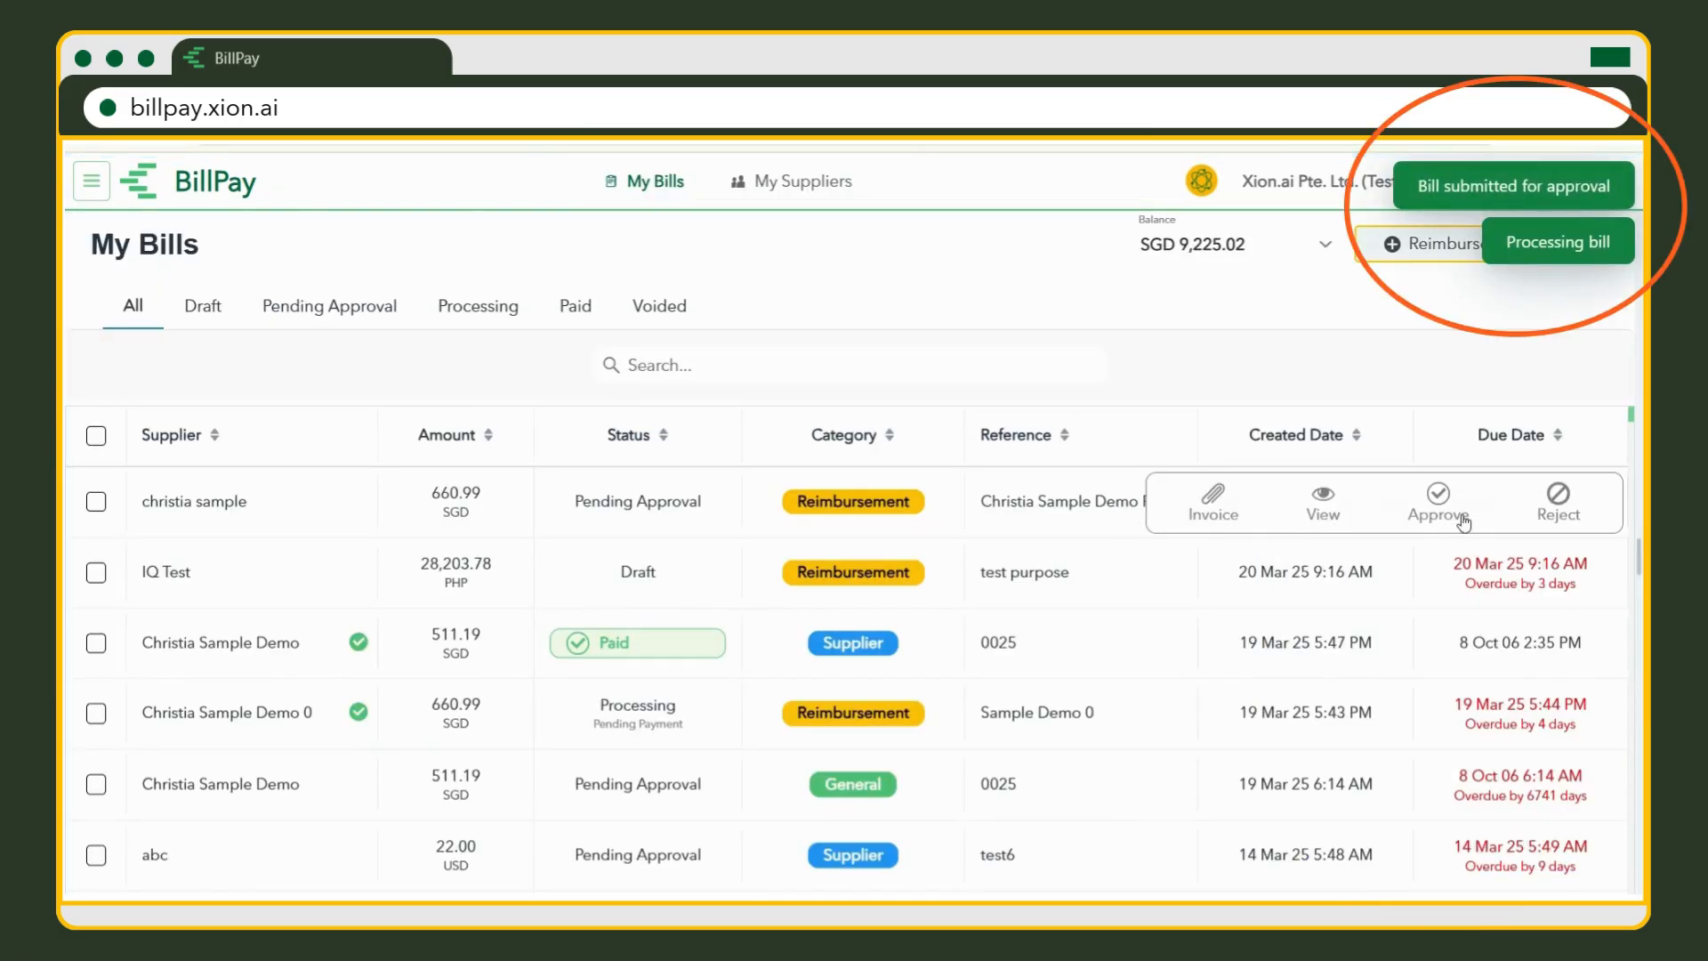
Open the resubmitted 660.99 SGD request and approve it with the reason 'approve'.
{"action": "left_click", "coordinate": [1325, 503]}
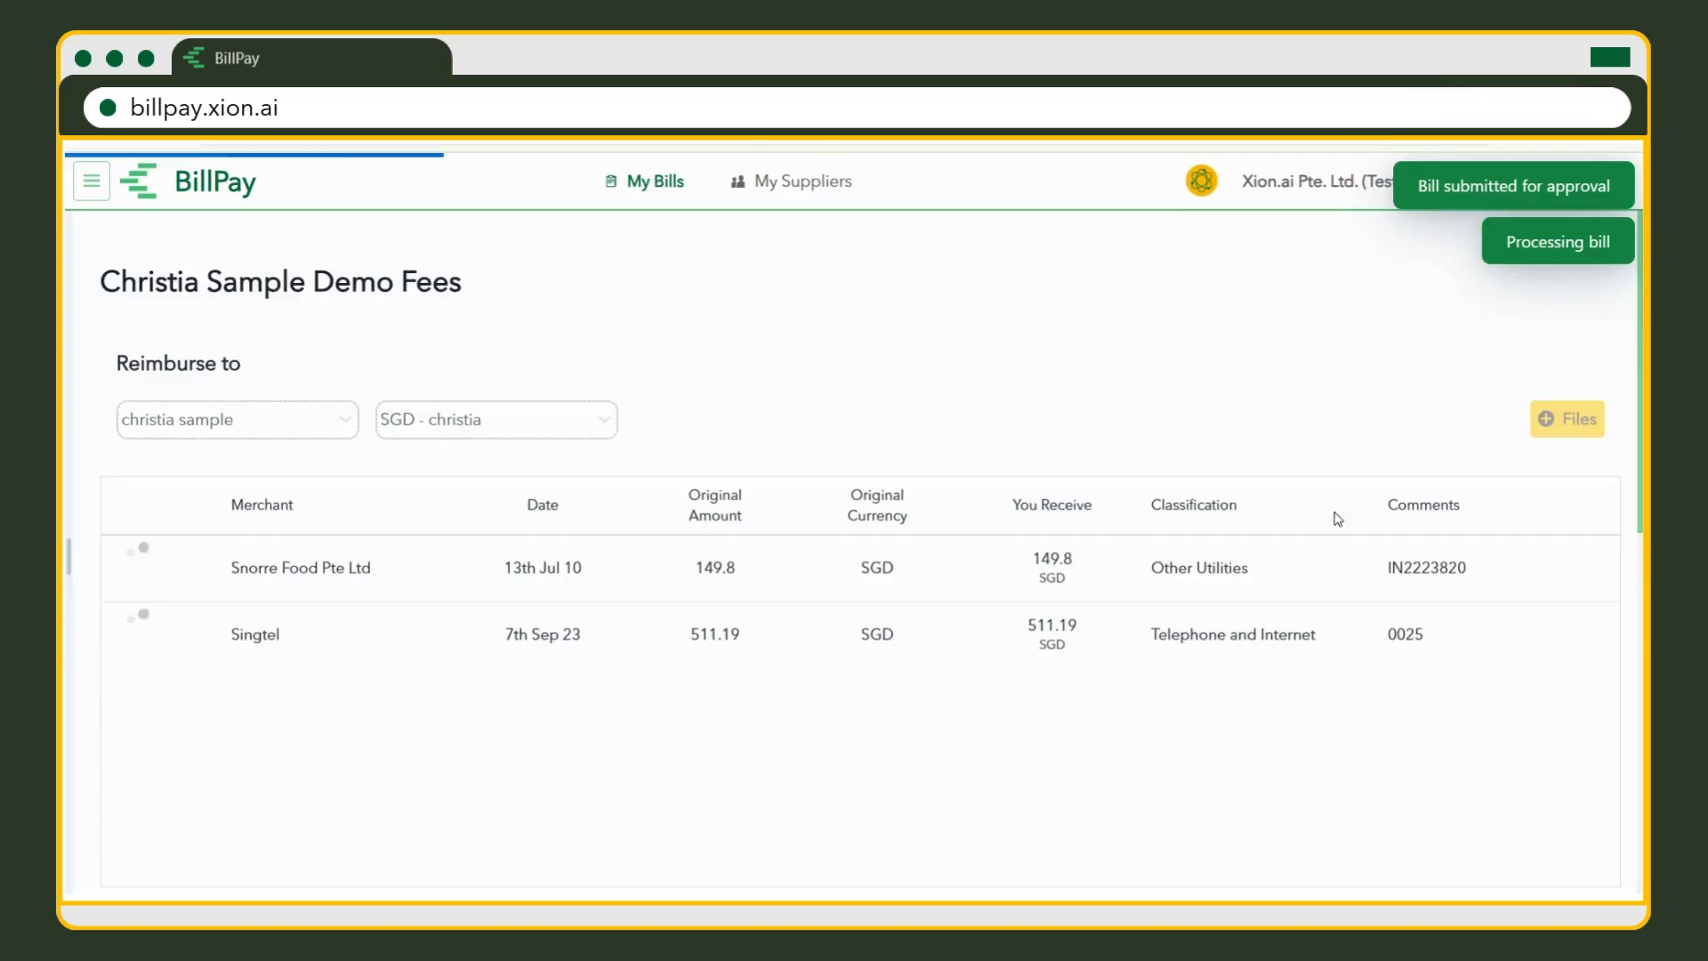
{"action": "scroll", "coordinate": [1373, 575], "scroll_direction": "down", "scroll_amount": 4}
{"action": "scroll", "coordinate": [1374, 574], "scroll_direction": "up", "scroll_amount": 3}
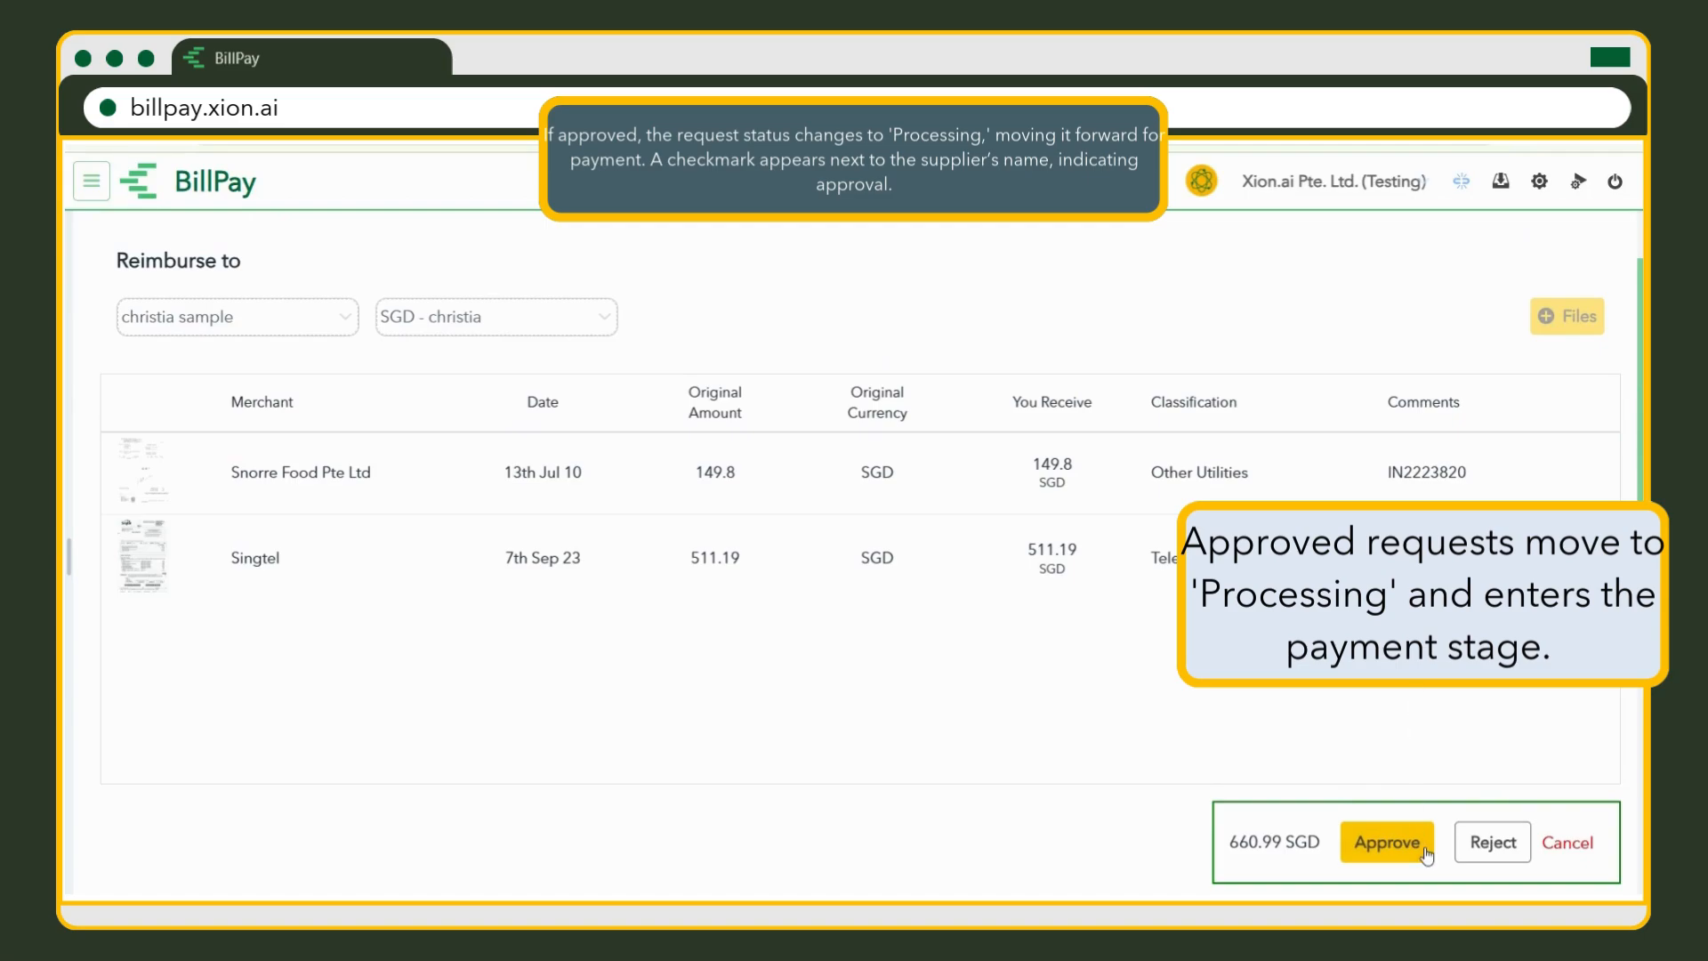
{"action": "left_click", "coordinate": [1387, 842]}
{"action": "left_click", "coordinate": [838, 516]}
{"action": "type", "text": "approve"}
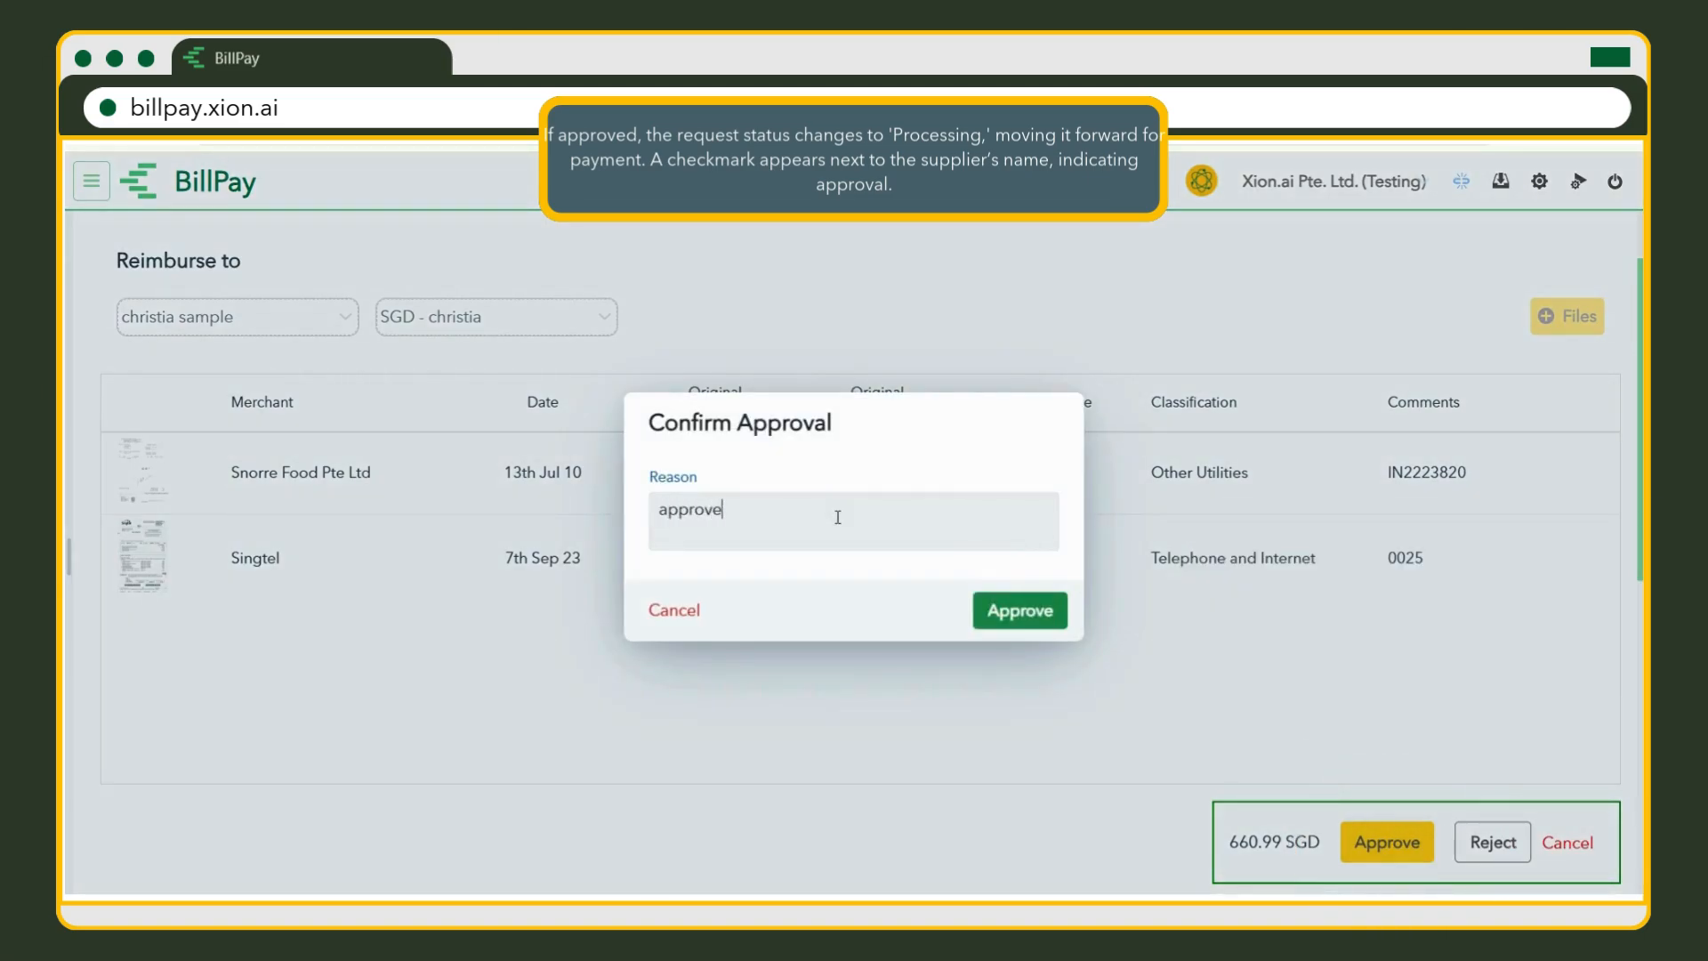
{"action": "left_click", "coordinate": [1054, 620]}
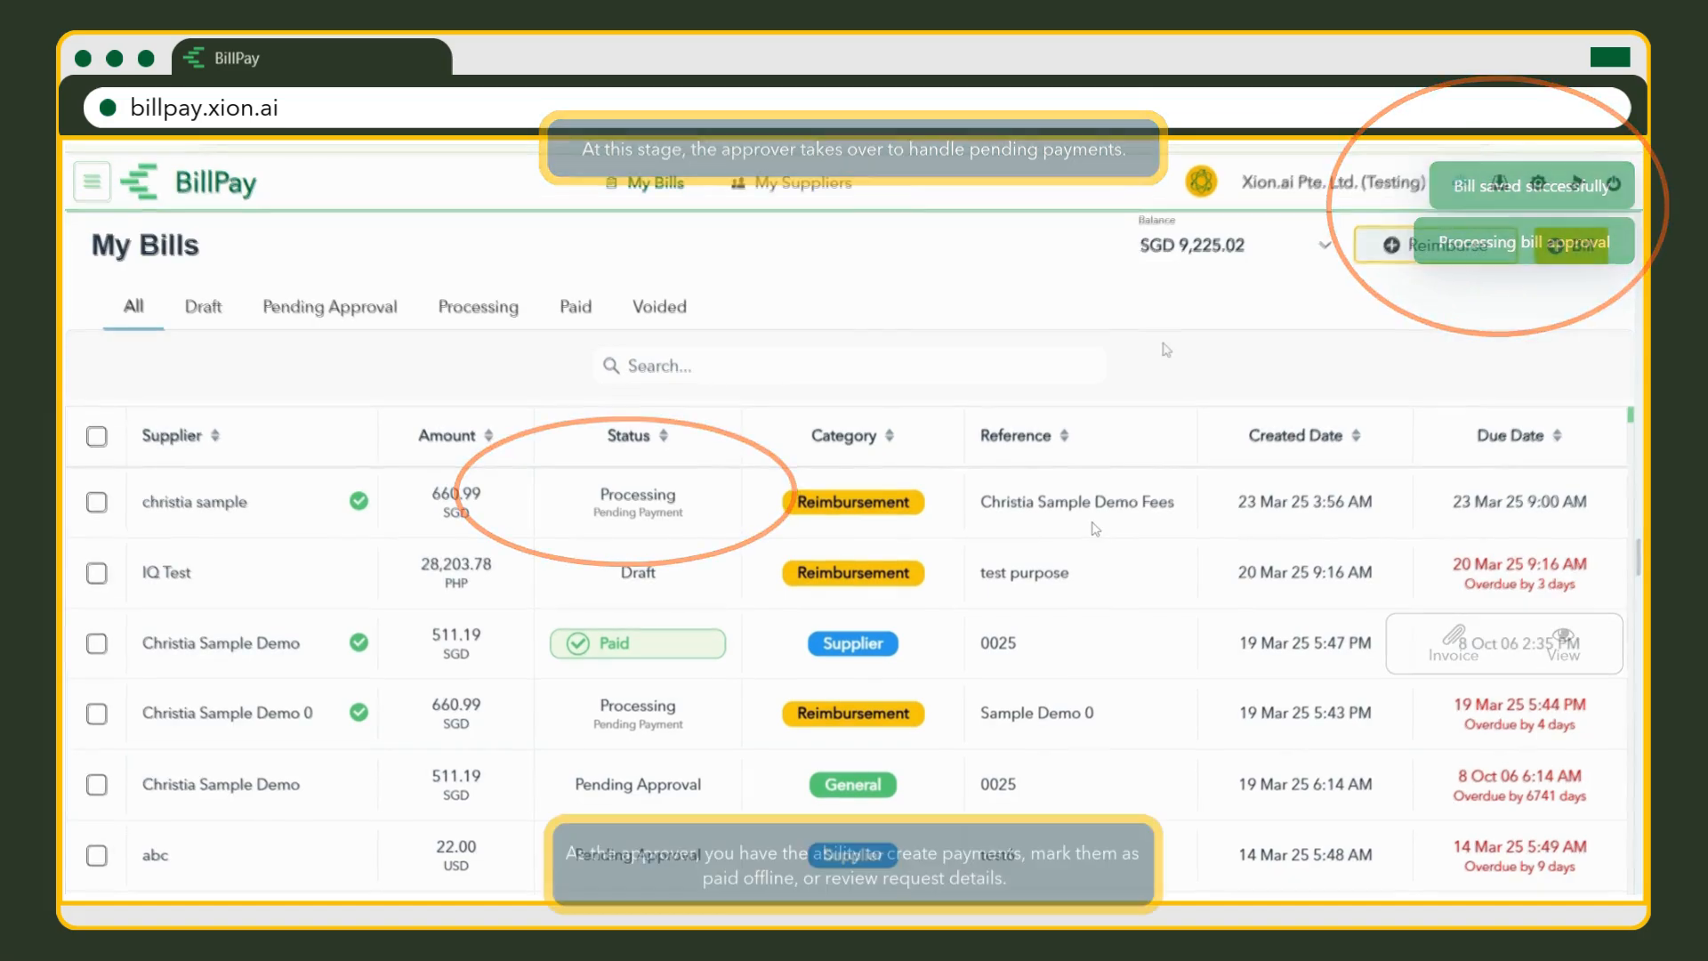
{"action": "mouse_move", "coordinate": [1151, 504]}
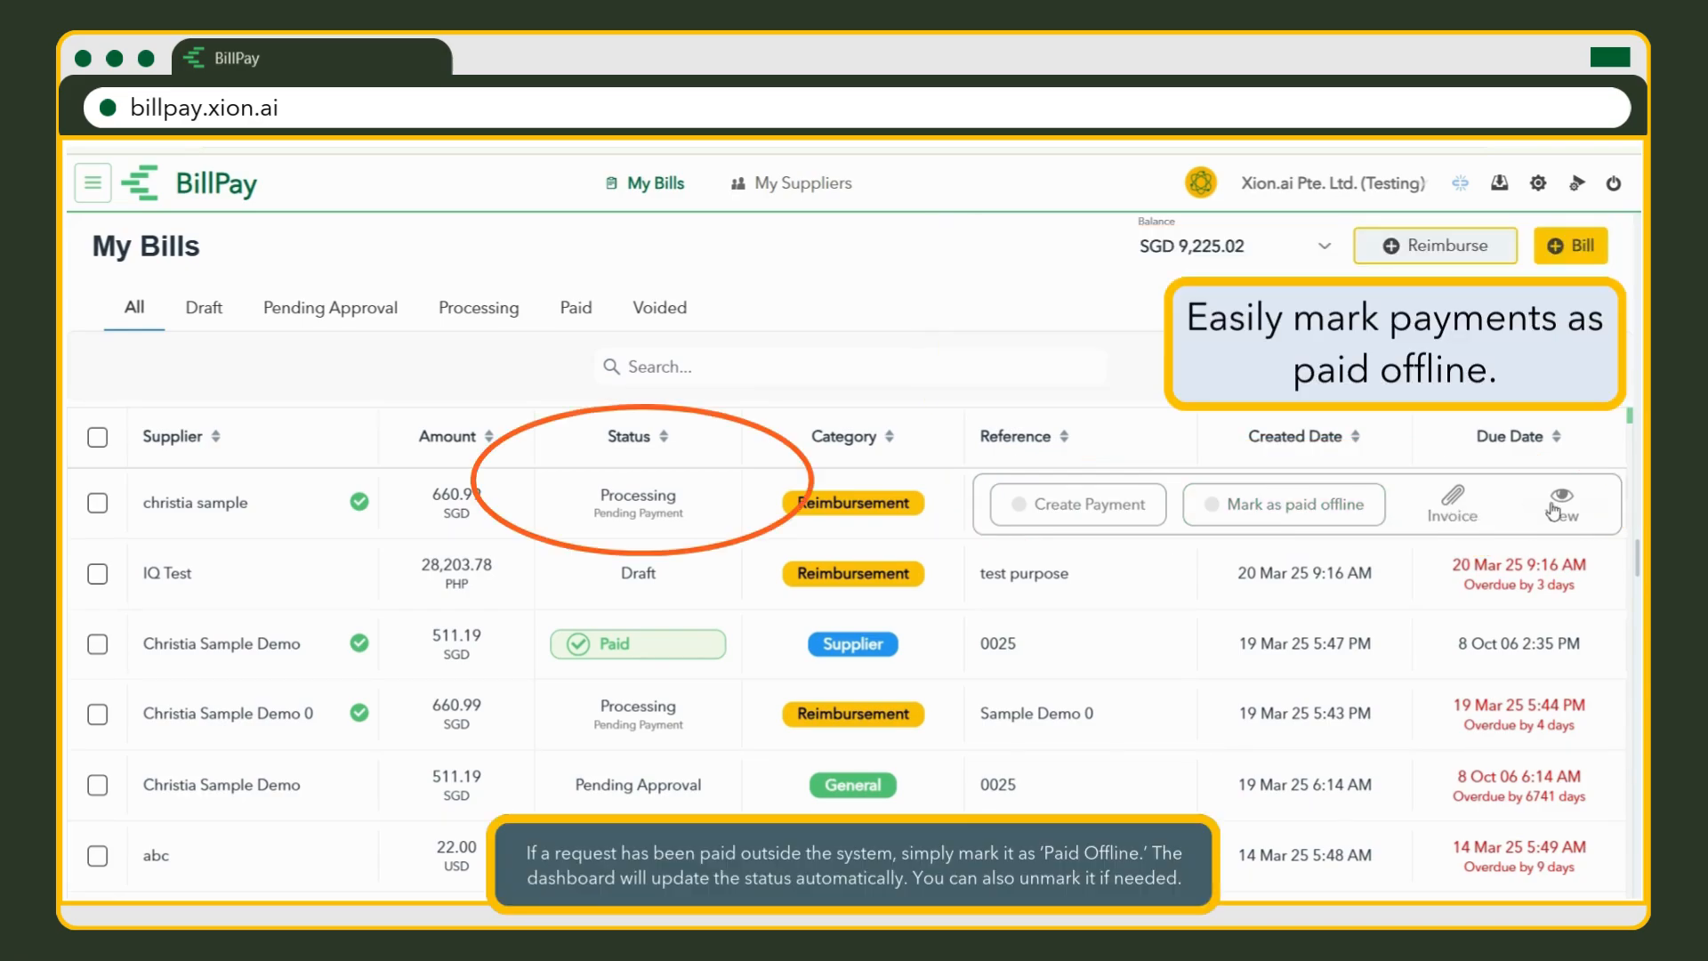
{"action": "left_click", "coordinate": [1375, 520]}
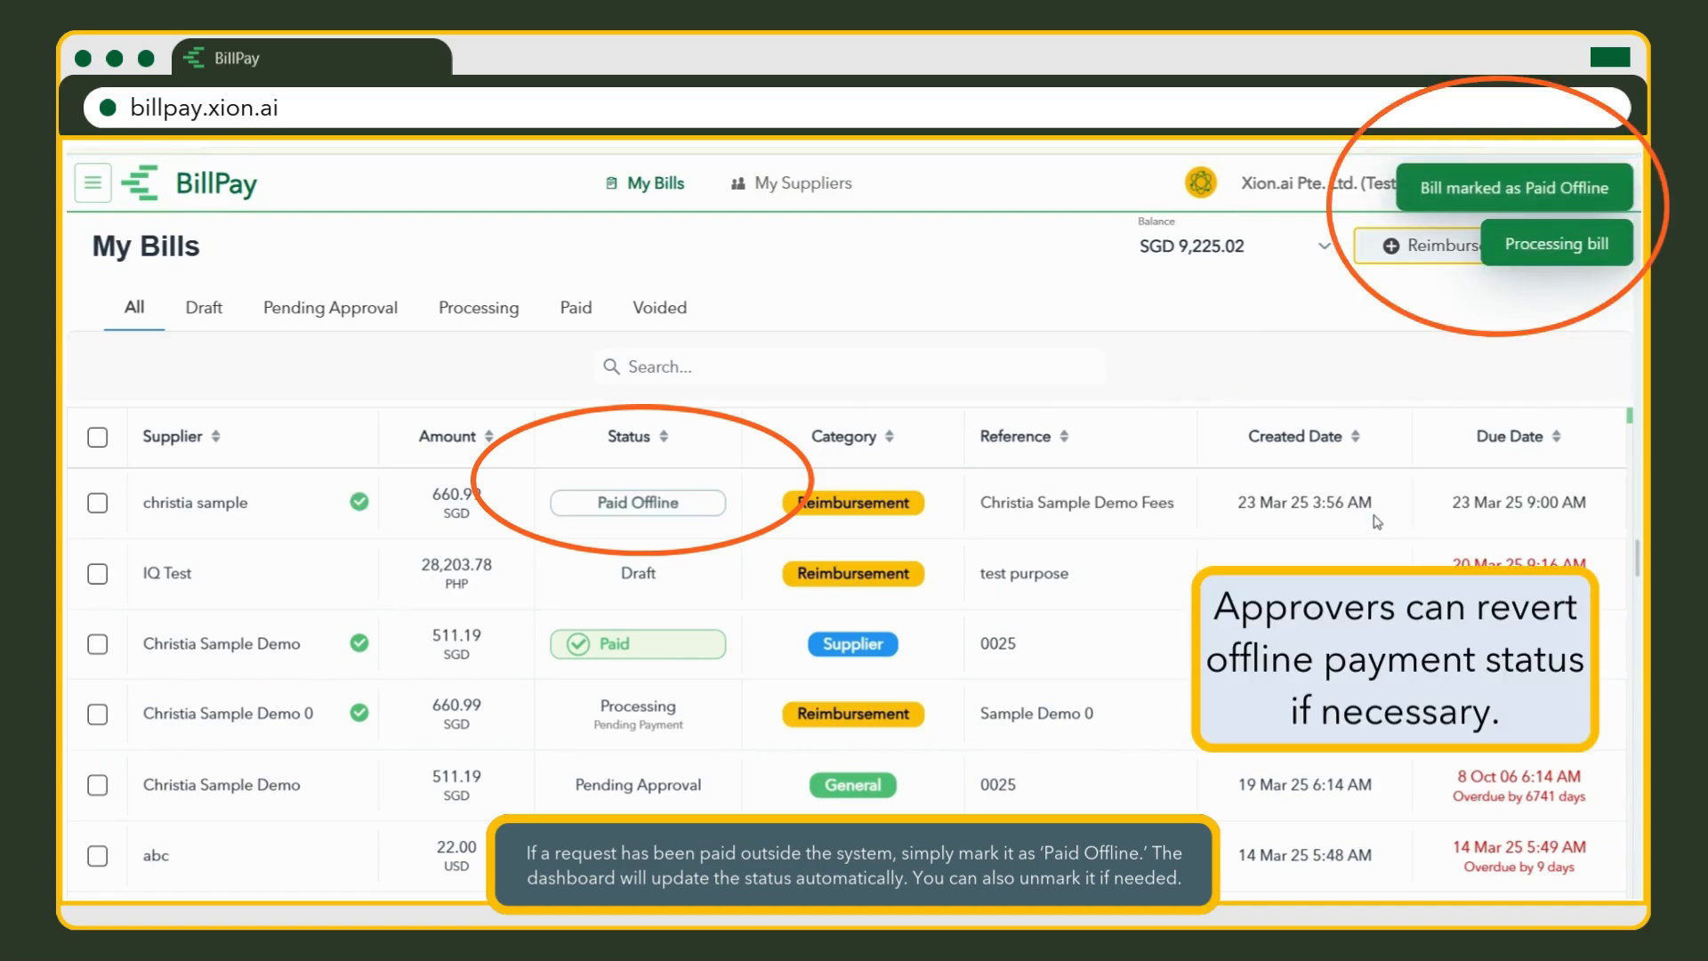
{"action": "mouse_move", "coordinate": [1205, 519]}
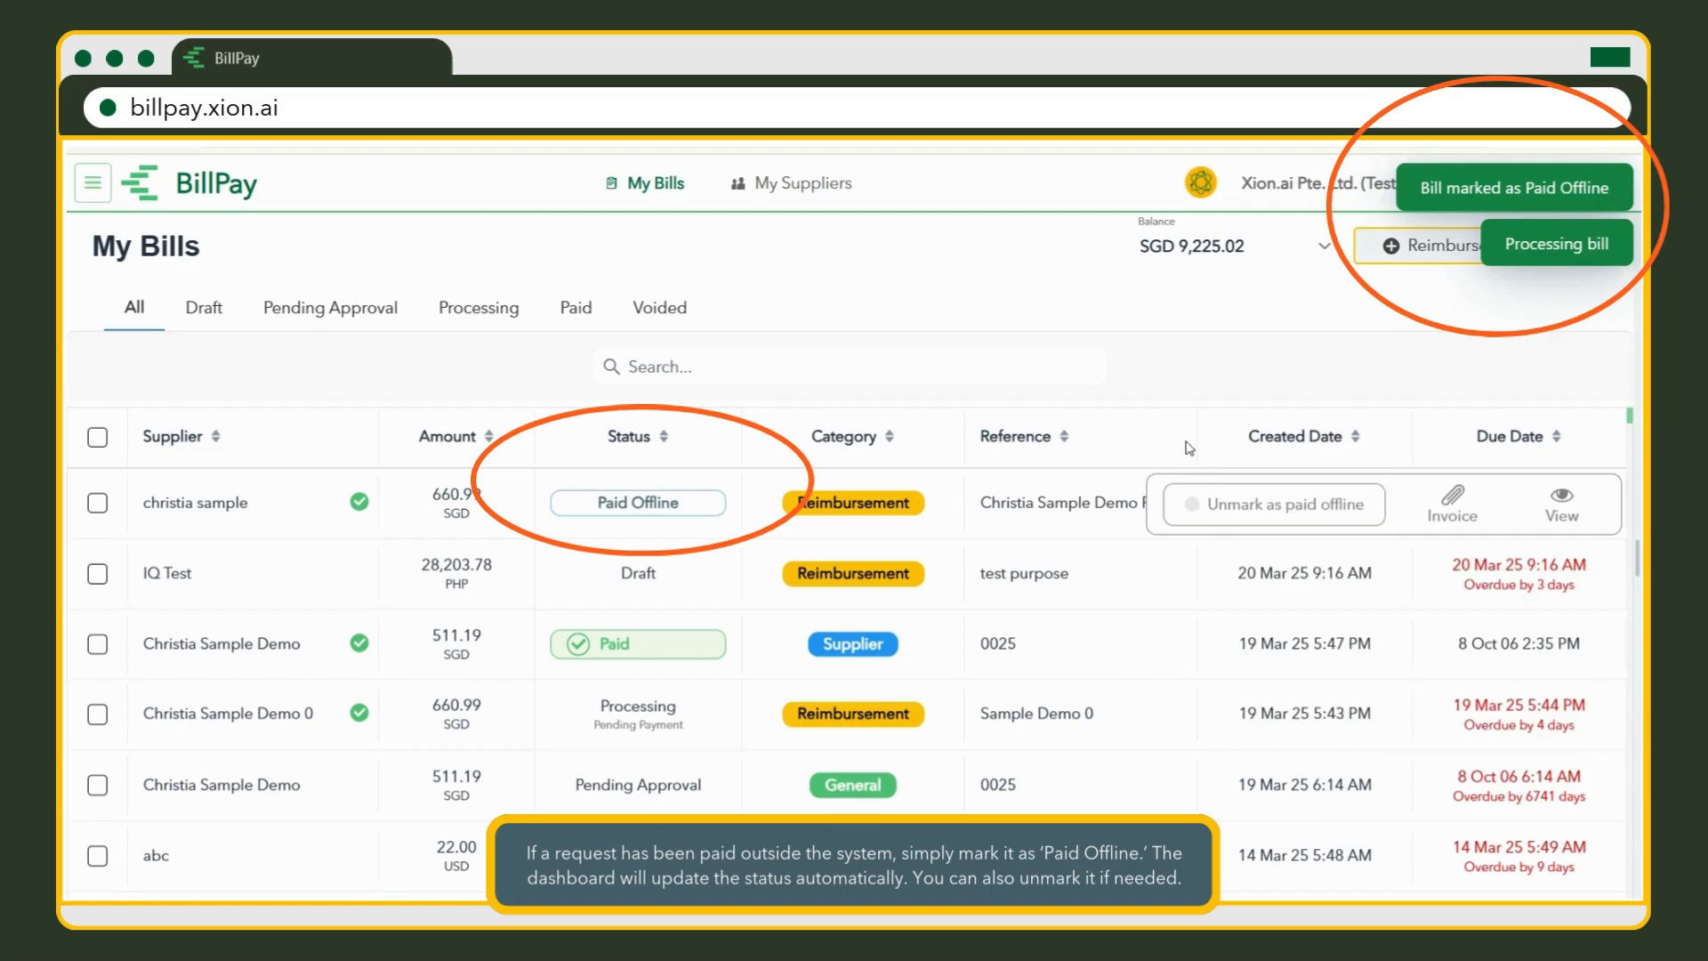
{"action": "left_click", "coordinate": [1374, 521]}
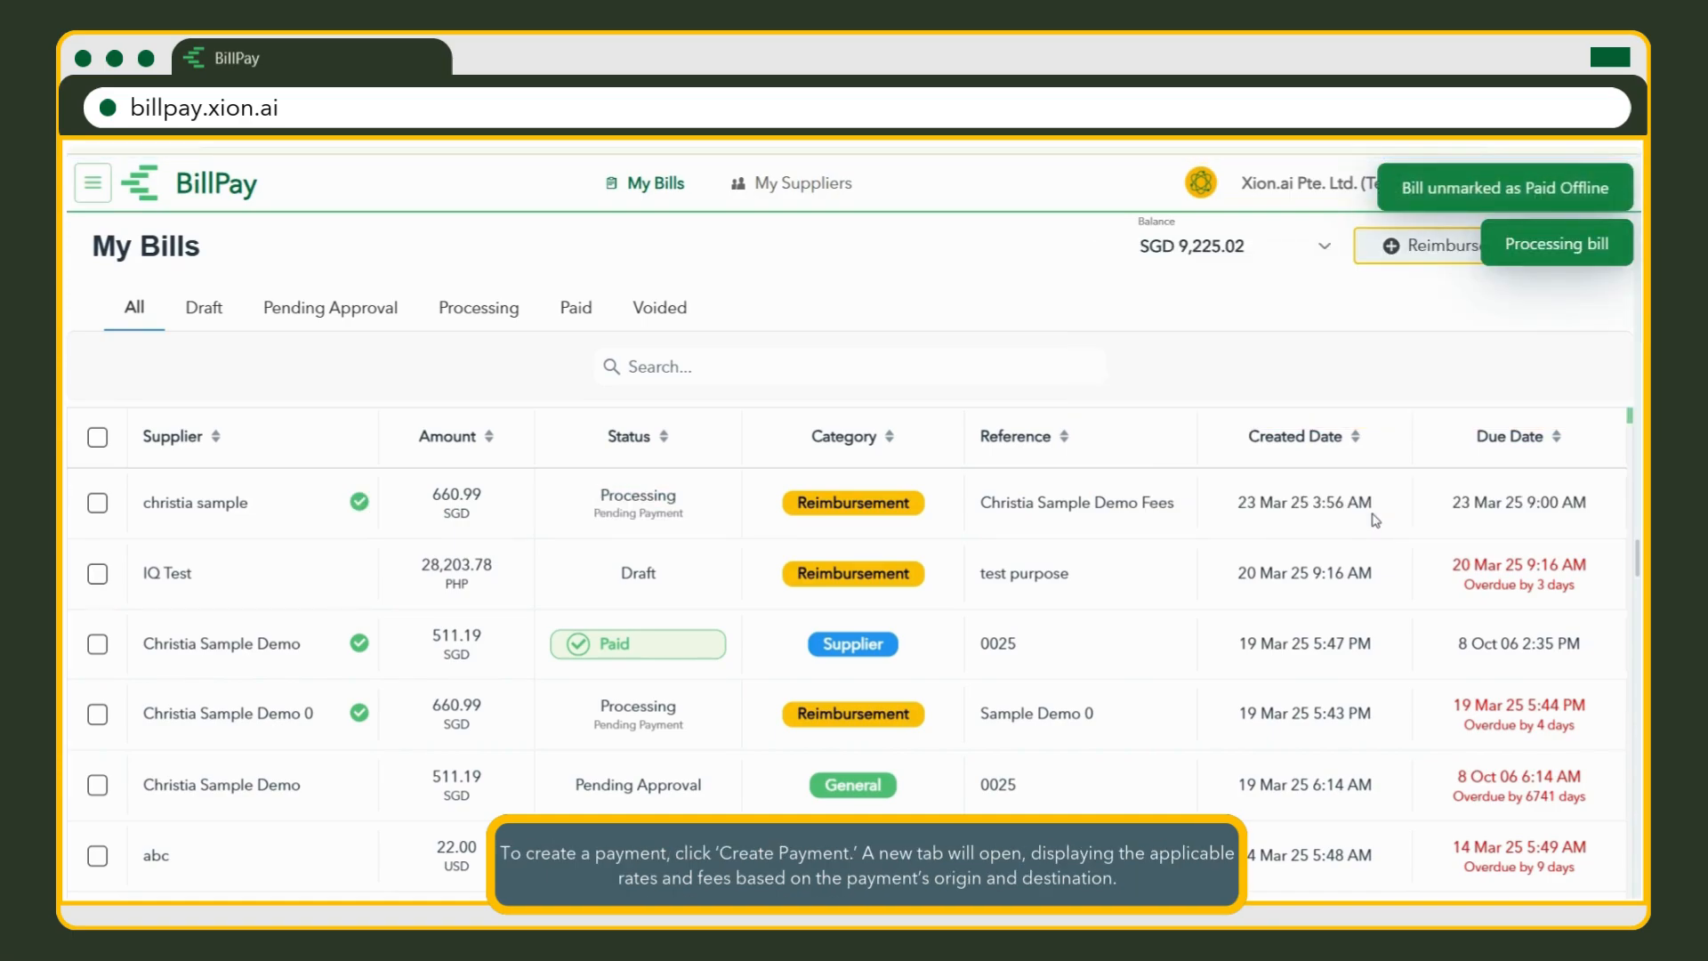
Create the payment funded from the USD wallet (498.28 USD) and submit it.
{"action": "left_click", "coordinate": [1155, 520]}
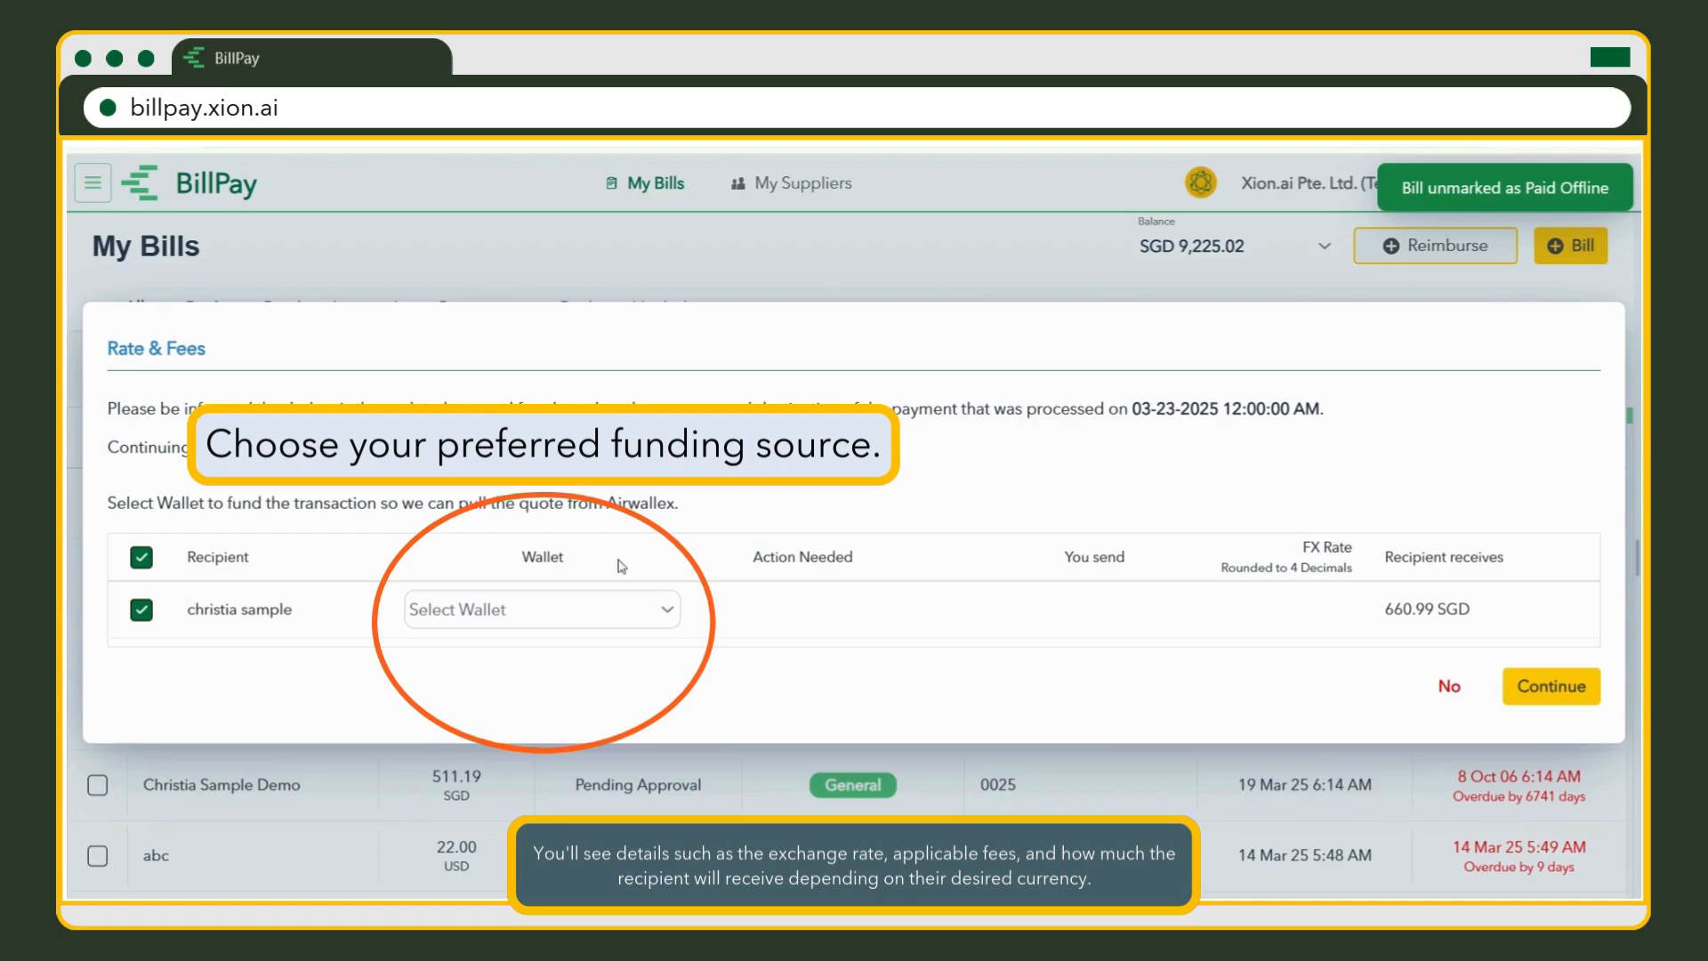
{"action": "left_click", "coordinate": [663, 610]}
{"action": "left_click", "coordinate": [646, 663]}
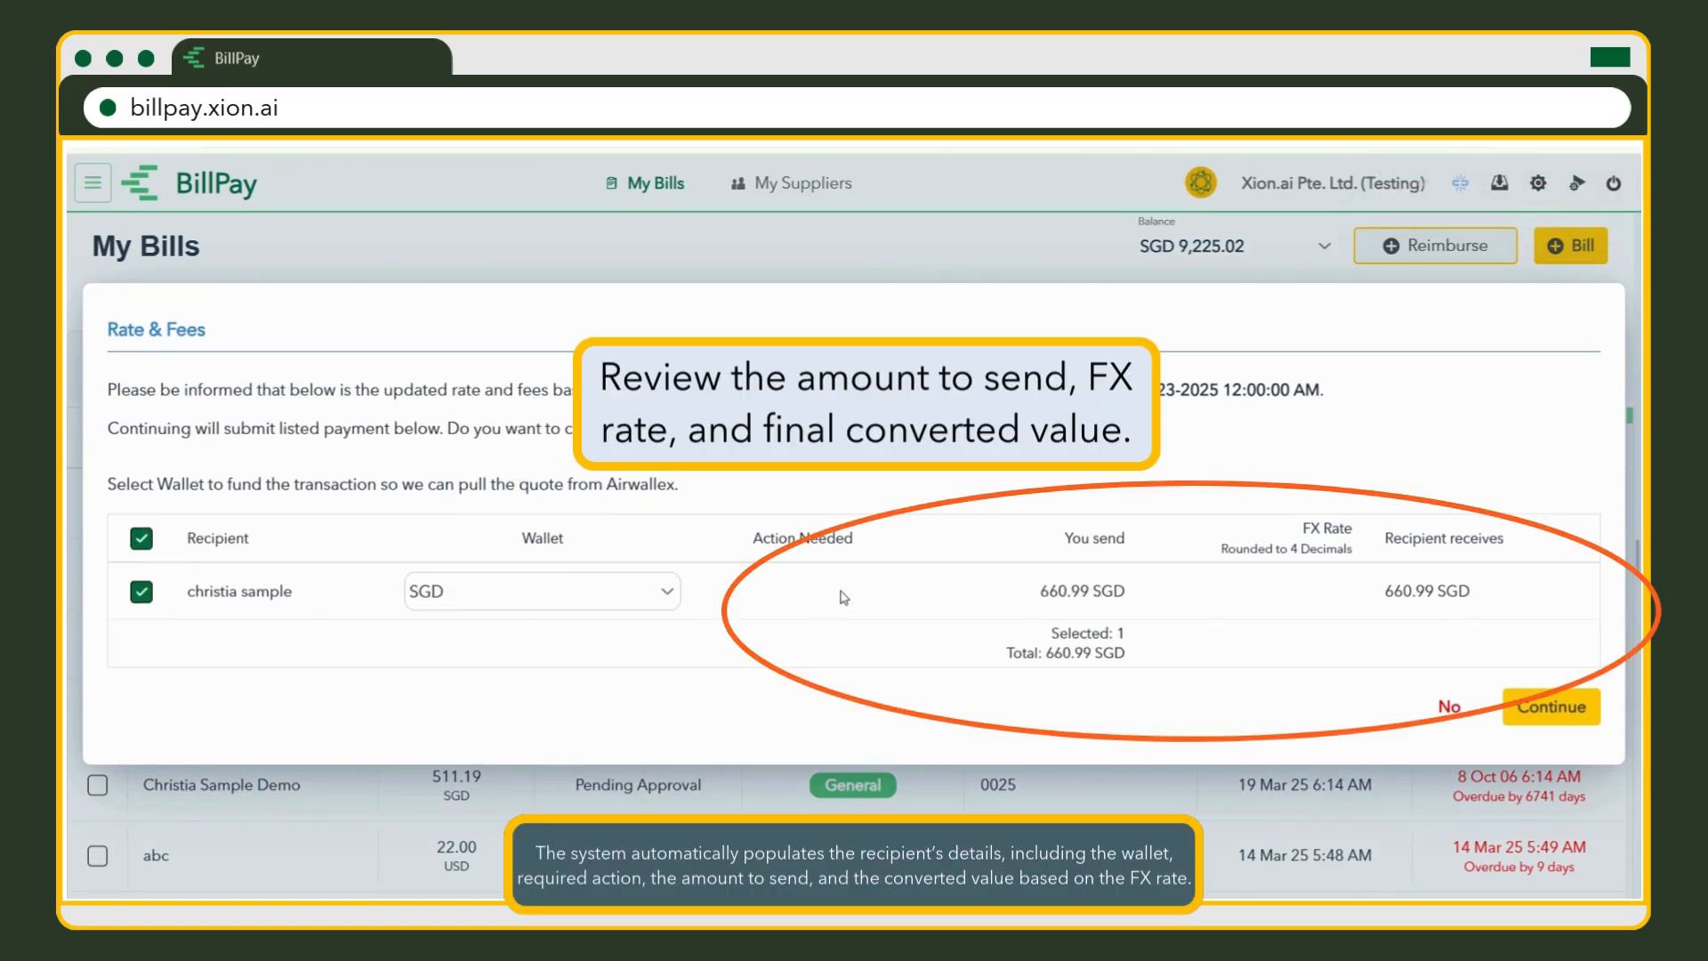
{"action": "left_click", "coordinate": [667, 590]}
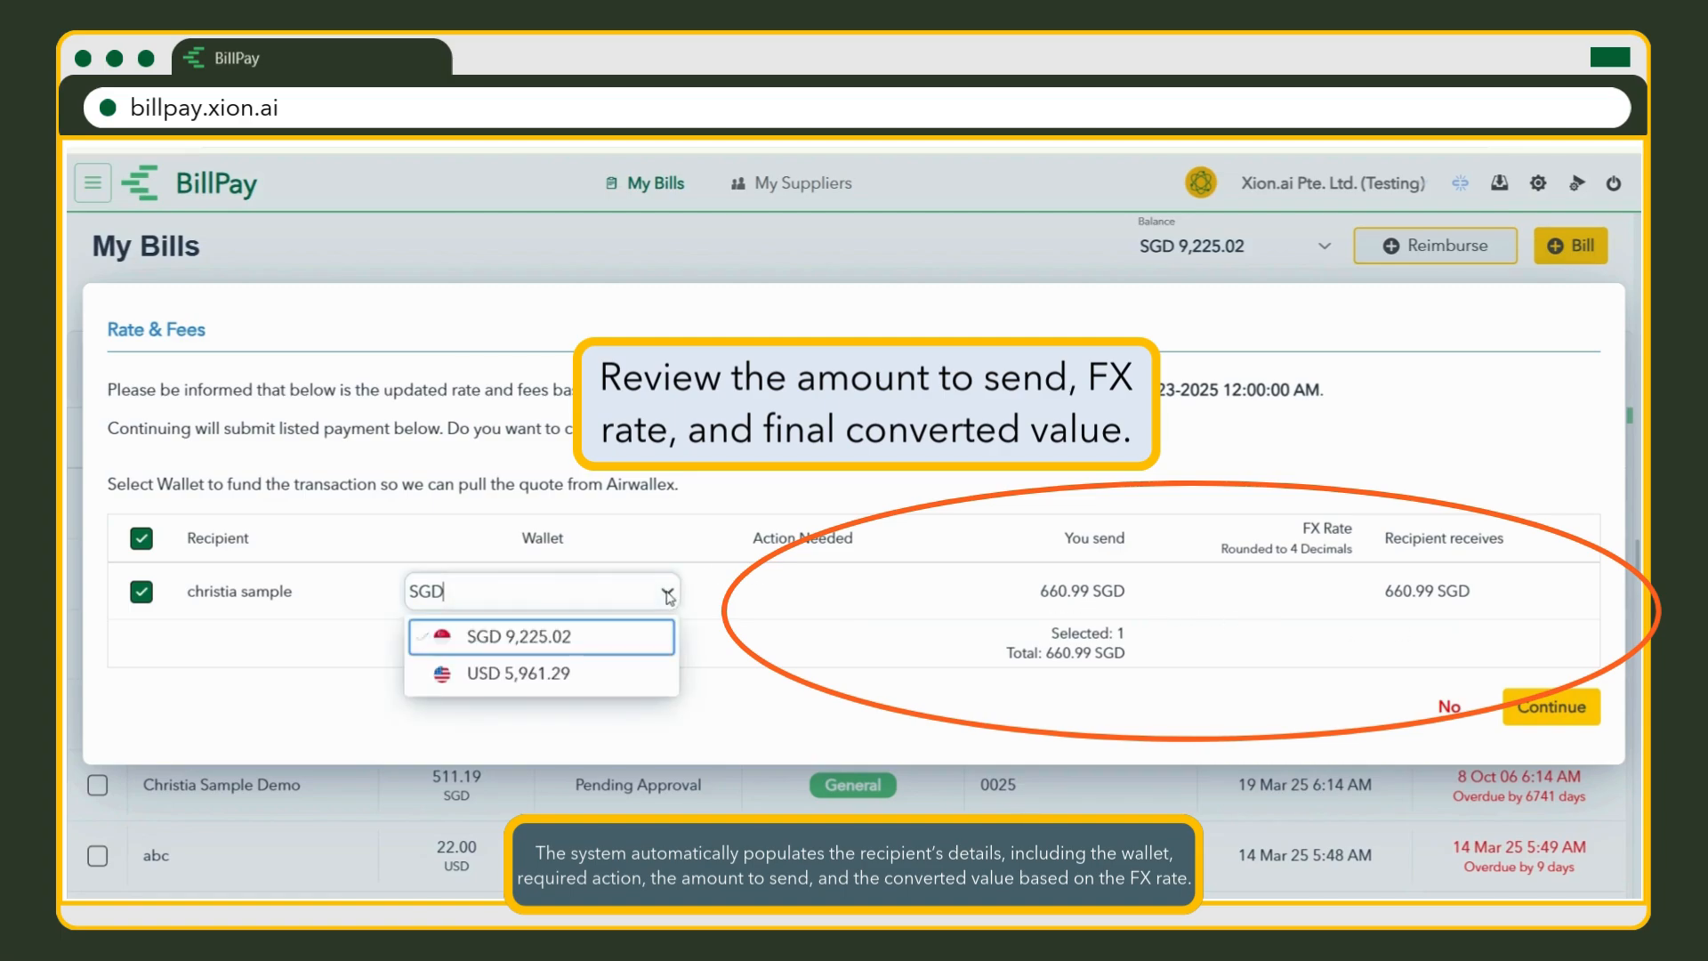
{"action": "left_click", "coordinate": [658, 674]}
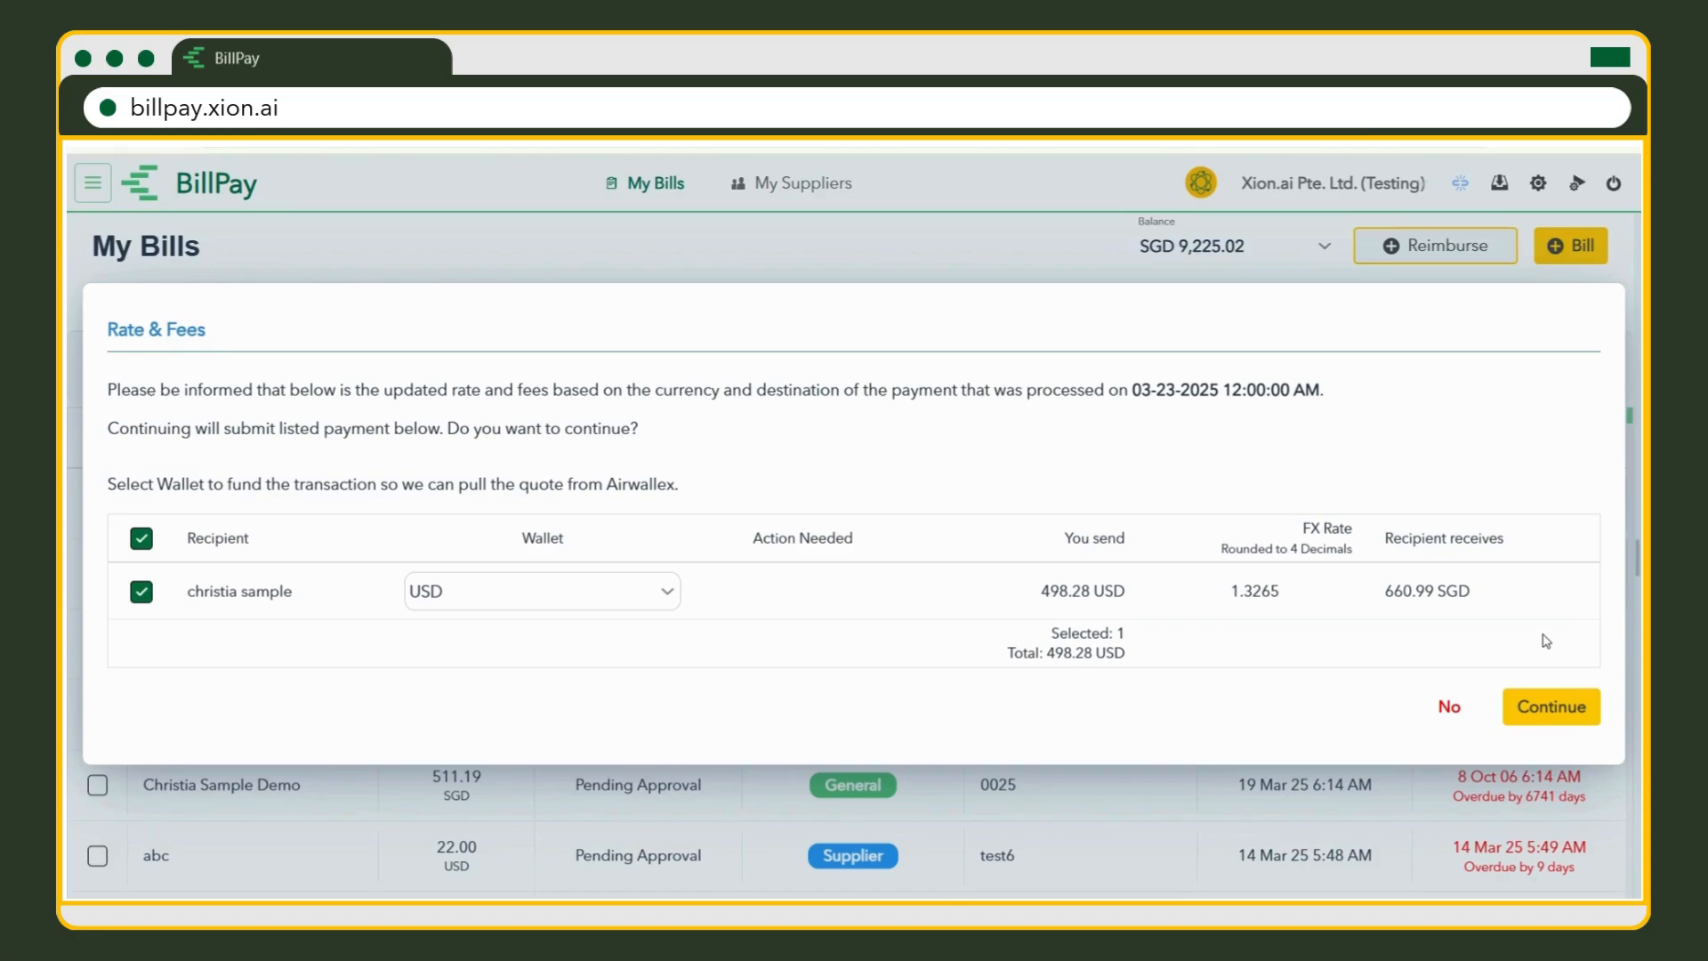
{"action": "left_click", "coordinate": [1591, 720]}
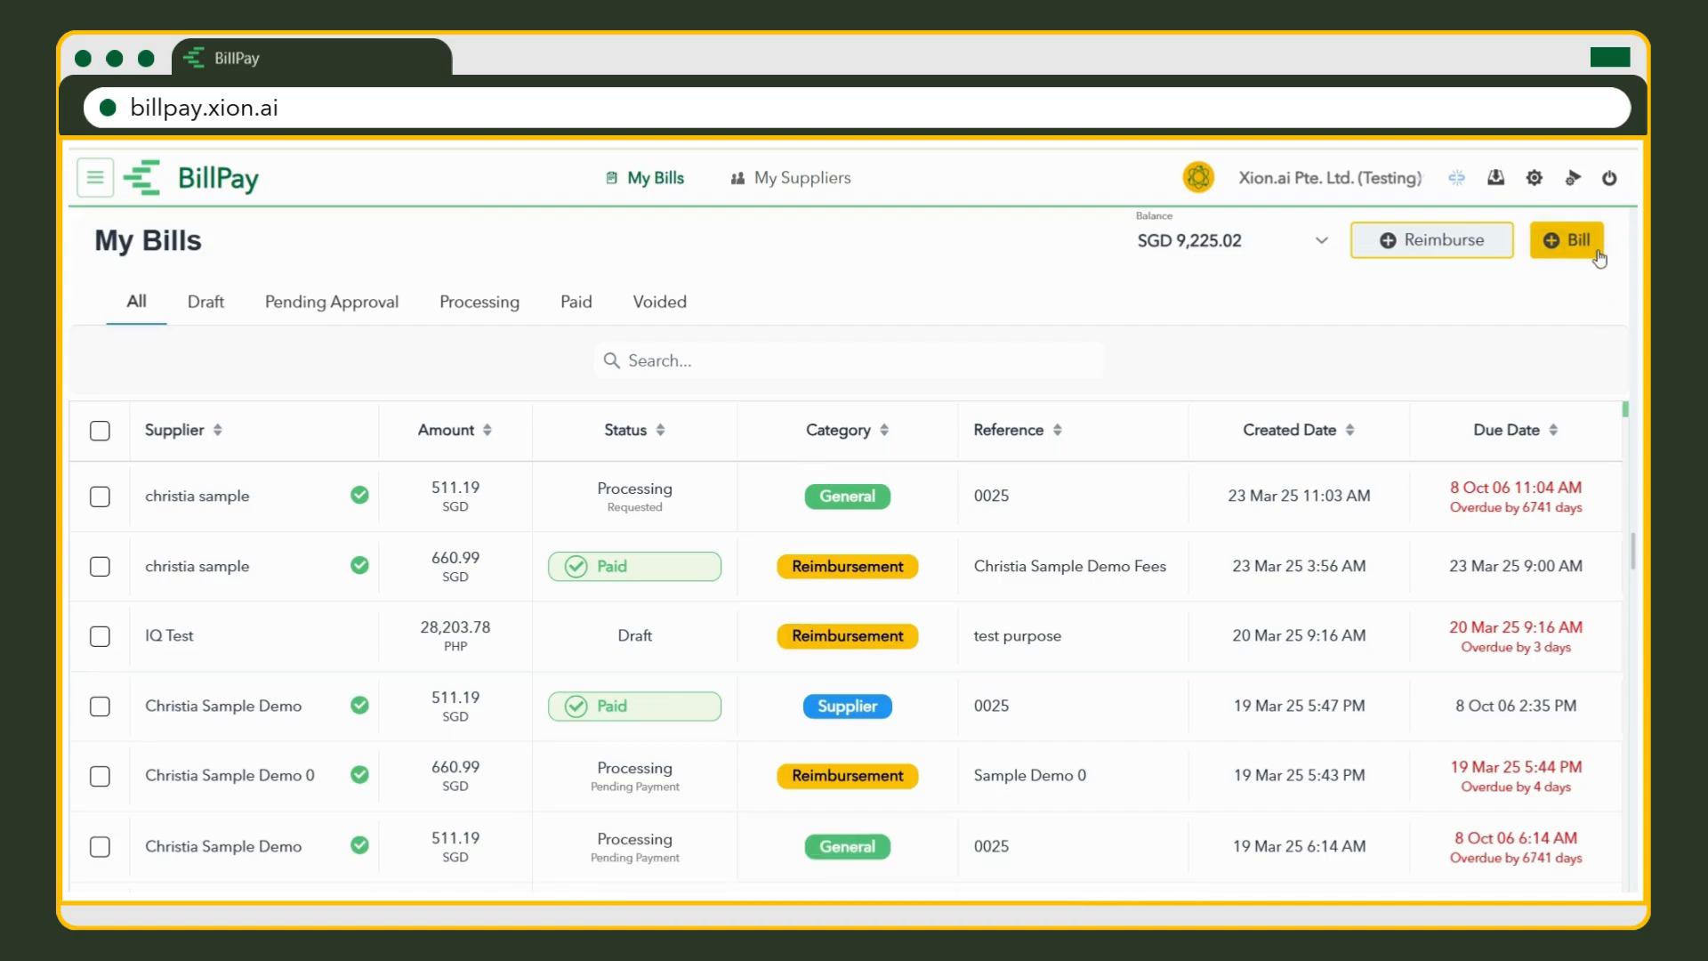
Start a new bill billed to the sample supplier and check the charged account.
{"action": "left_click", "coordinate": [1567, 240]}
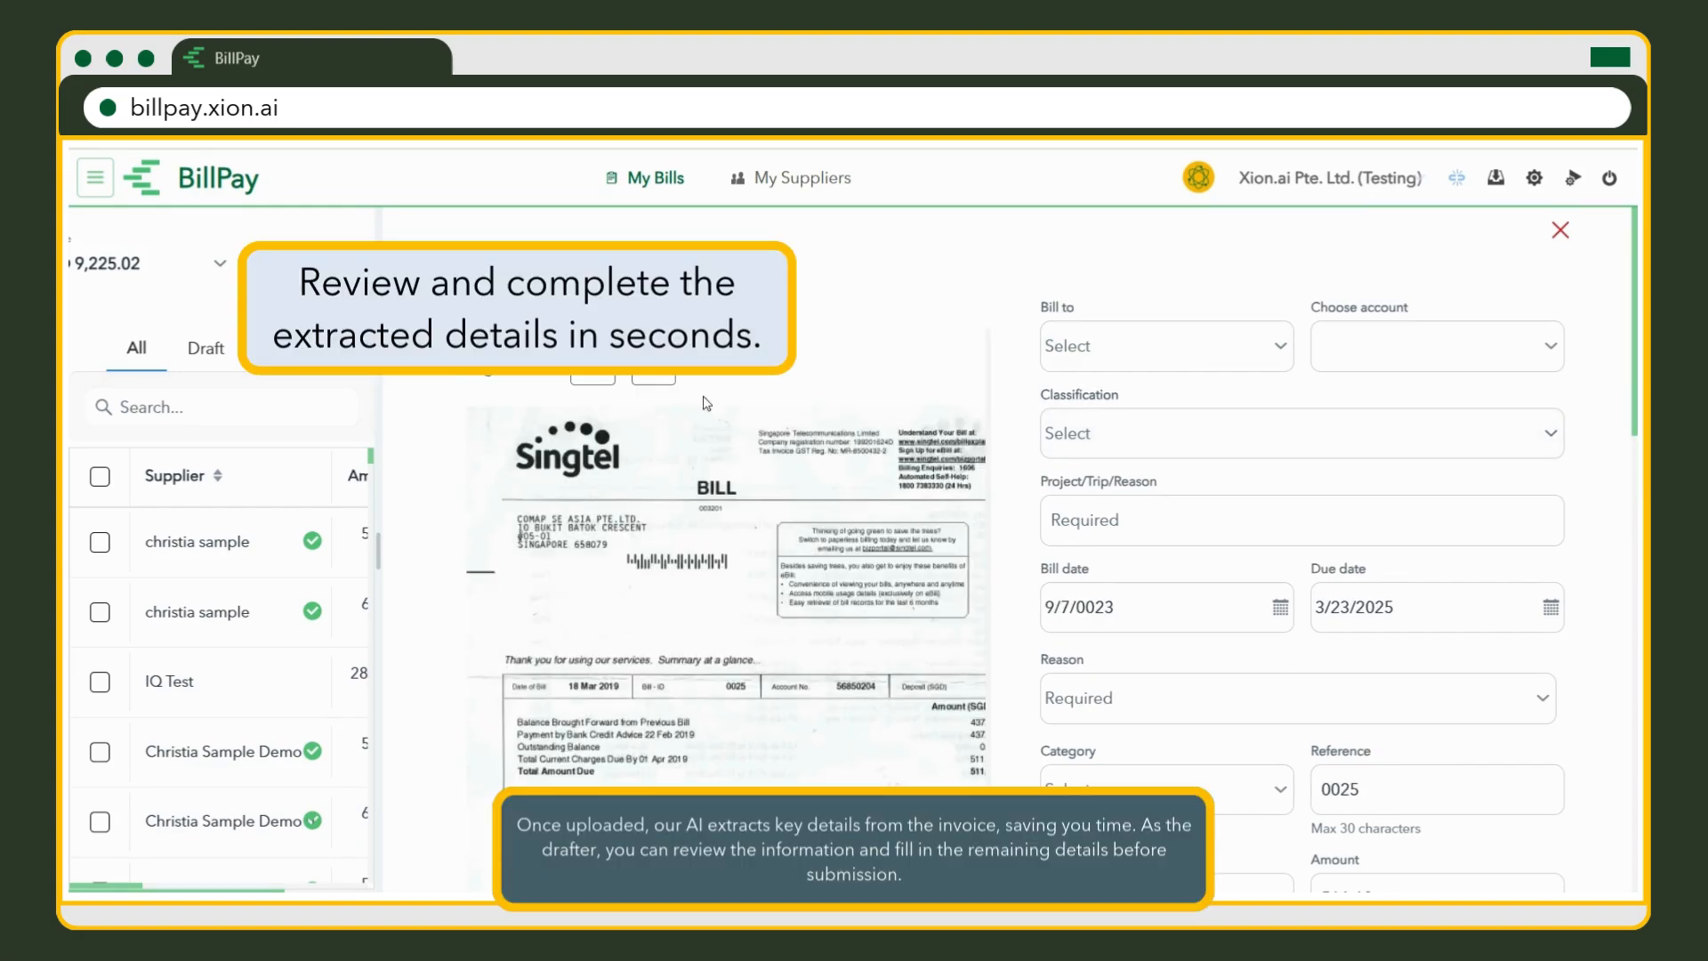
{"action": "scroll", "coordinate": [714, 493], "scroll_direction": "down", "scroll_amount": 5}
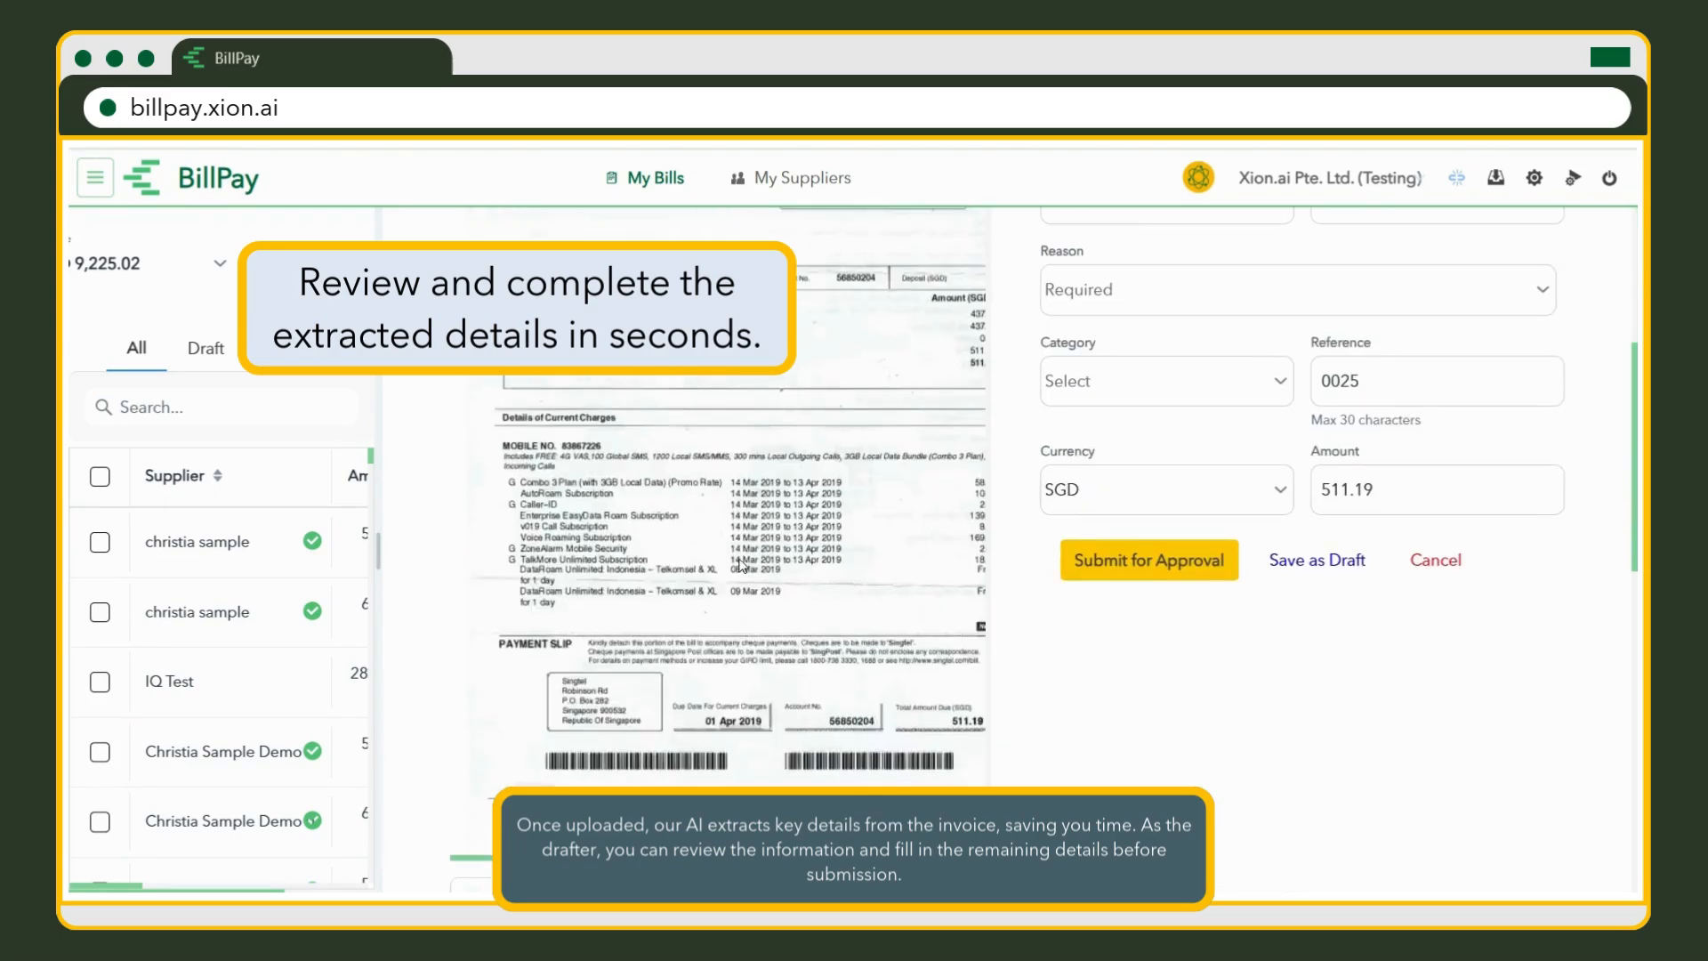
{"action": "scroll", "coordinate": [714, 494], "scroll_direction": "up", "scroll_amount": 5}
{"action": "left_click", "coordinate": [668, 376]}
{"action": "left_click", "coordinate": [1279, 347]}
{"action": "type", "text": "christia"}
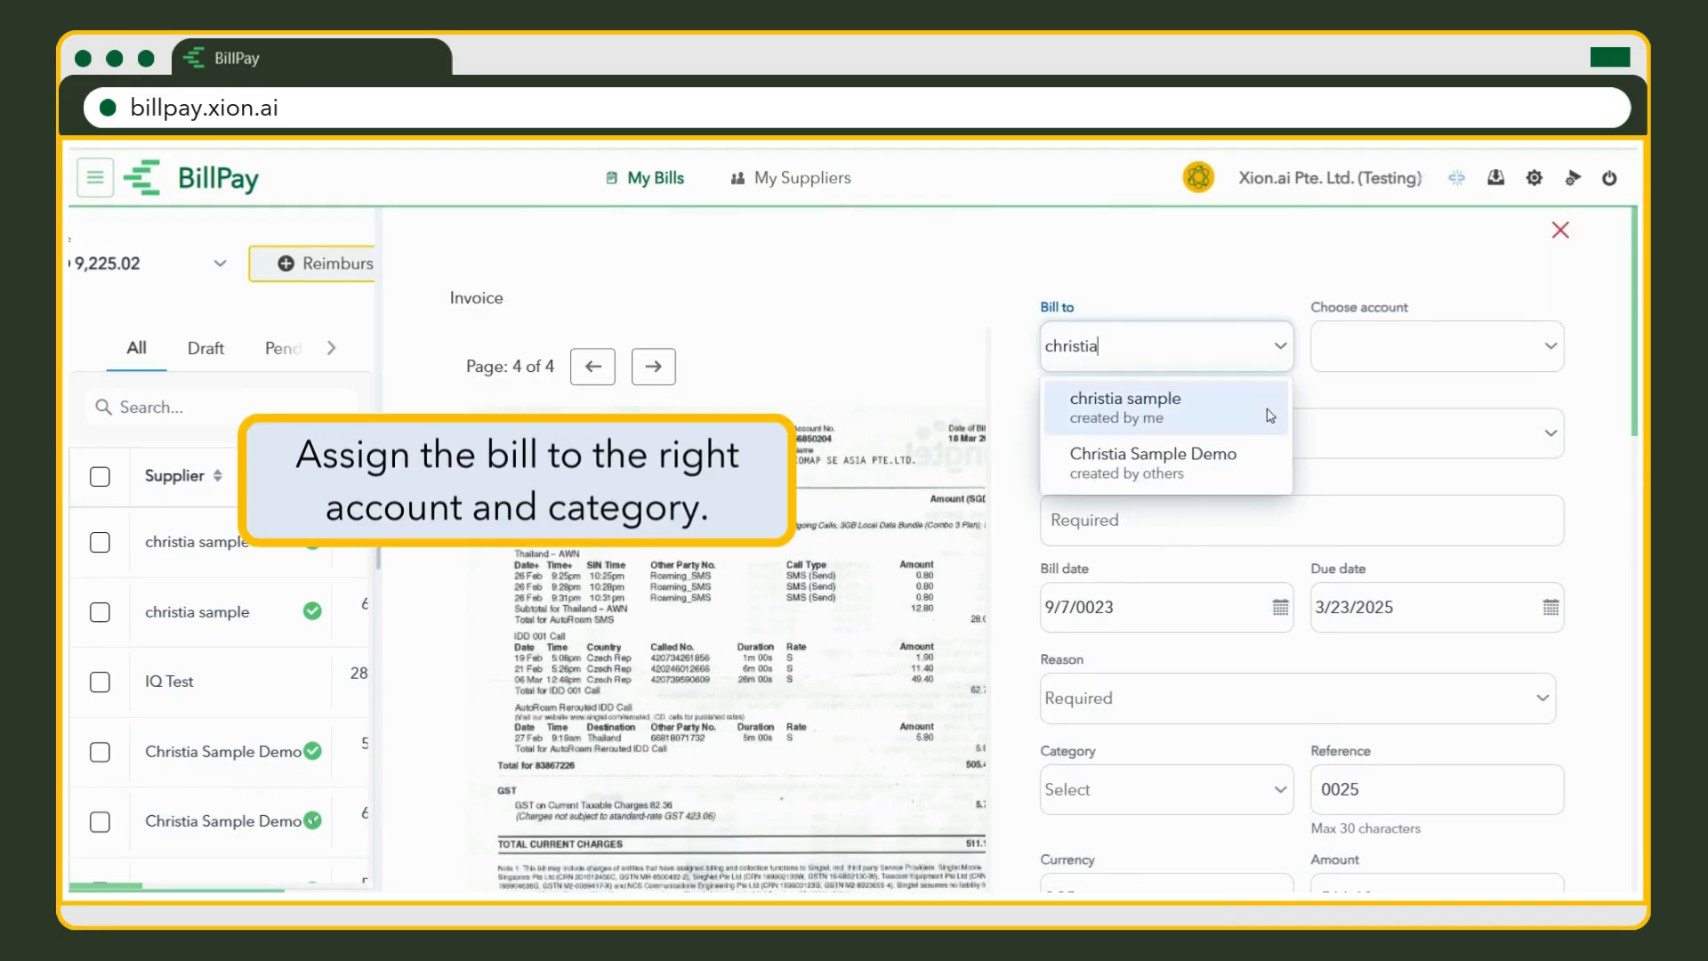
{"action": "left_click", "coordinate": [1147, 392]}
{"action": "left_click", "coordinate": [1491, 361]}
Classify it Training and Education, project reason 'sample', reason Other Services.
{"action": "left_click", "coordinate": [1298, 436]}
{"action": "left_click", "coordinate": [1299, 665]}
{"action": "left_click", "coordinate": [1281, 523]}
{"action": "type", "text": "sample"}
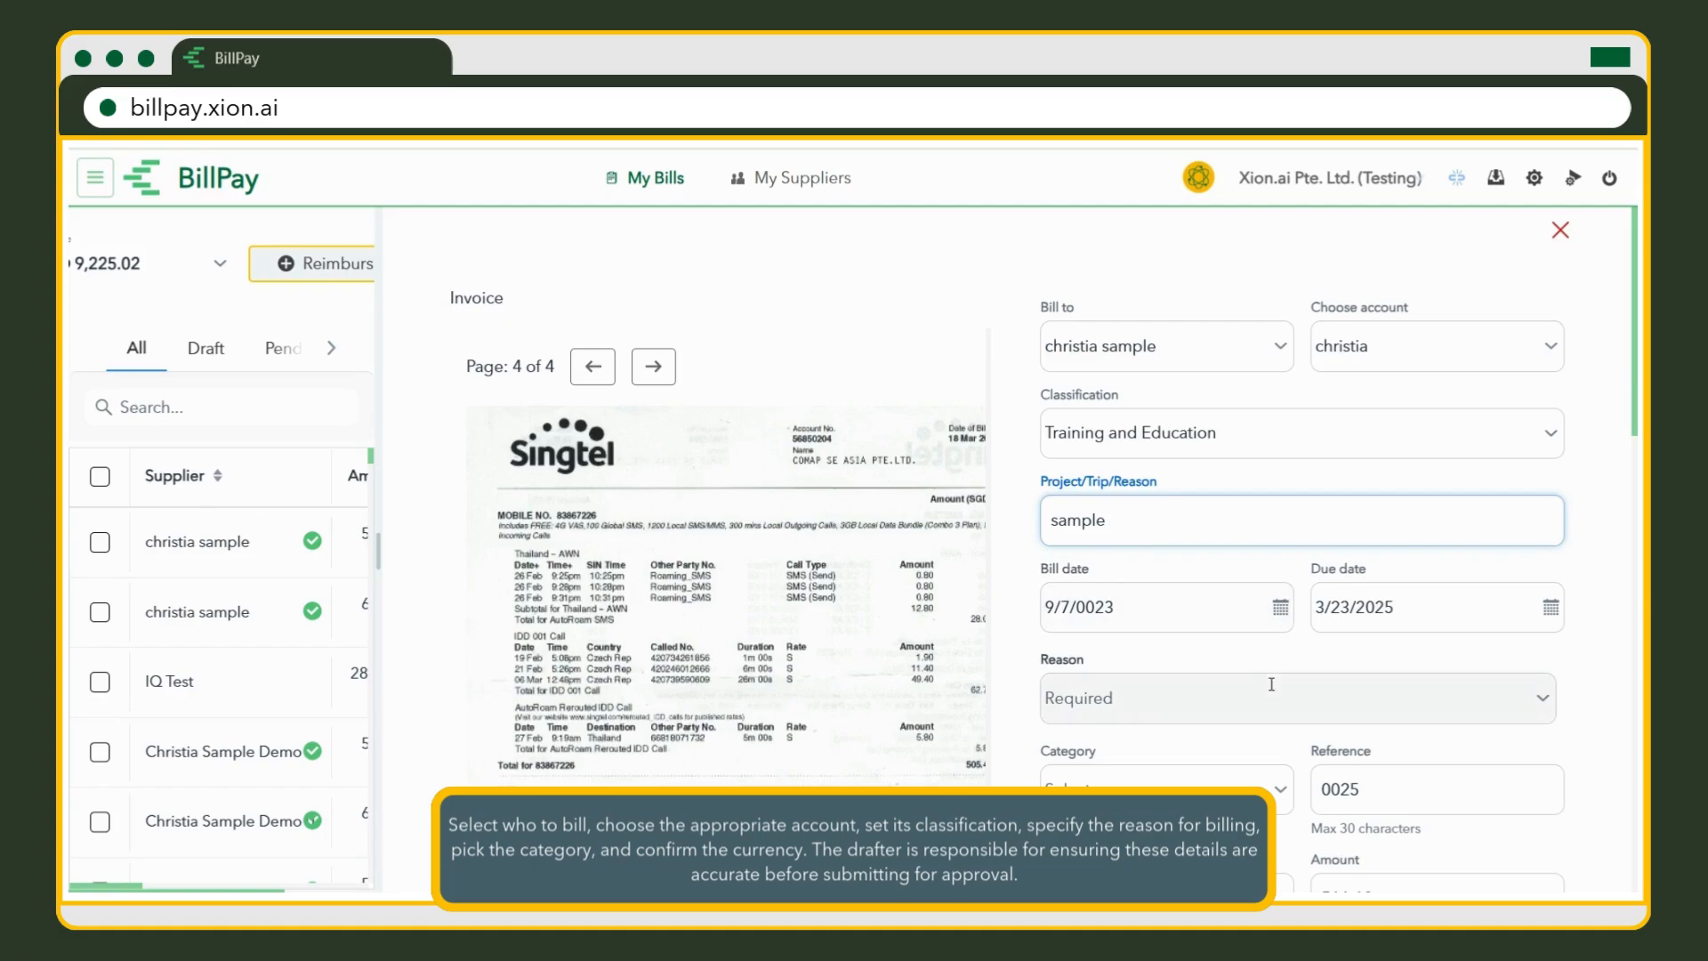
{"action": "left_click", "coordinate": [1278, 701]}
{"action": "scroll", "coordinate": [1245, 623], "scroll_direction": "down", "scroll_amount": 8}
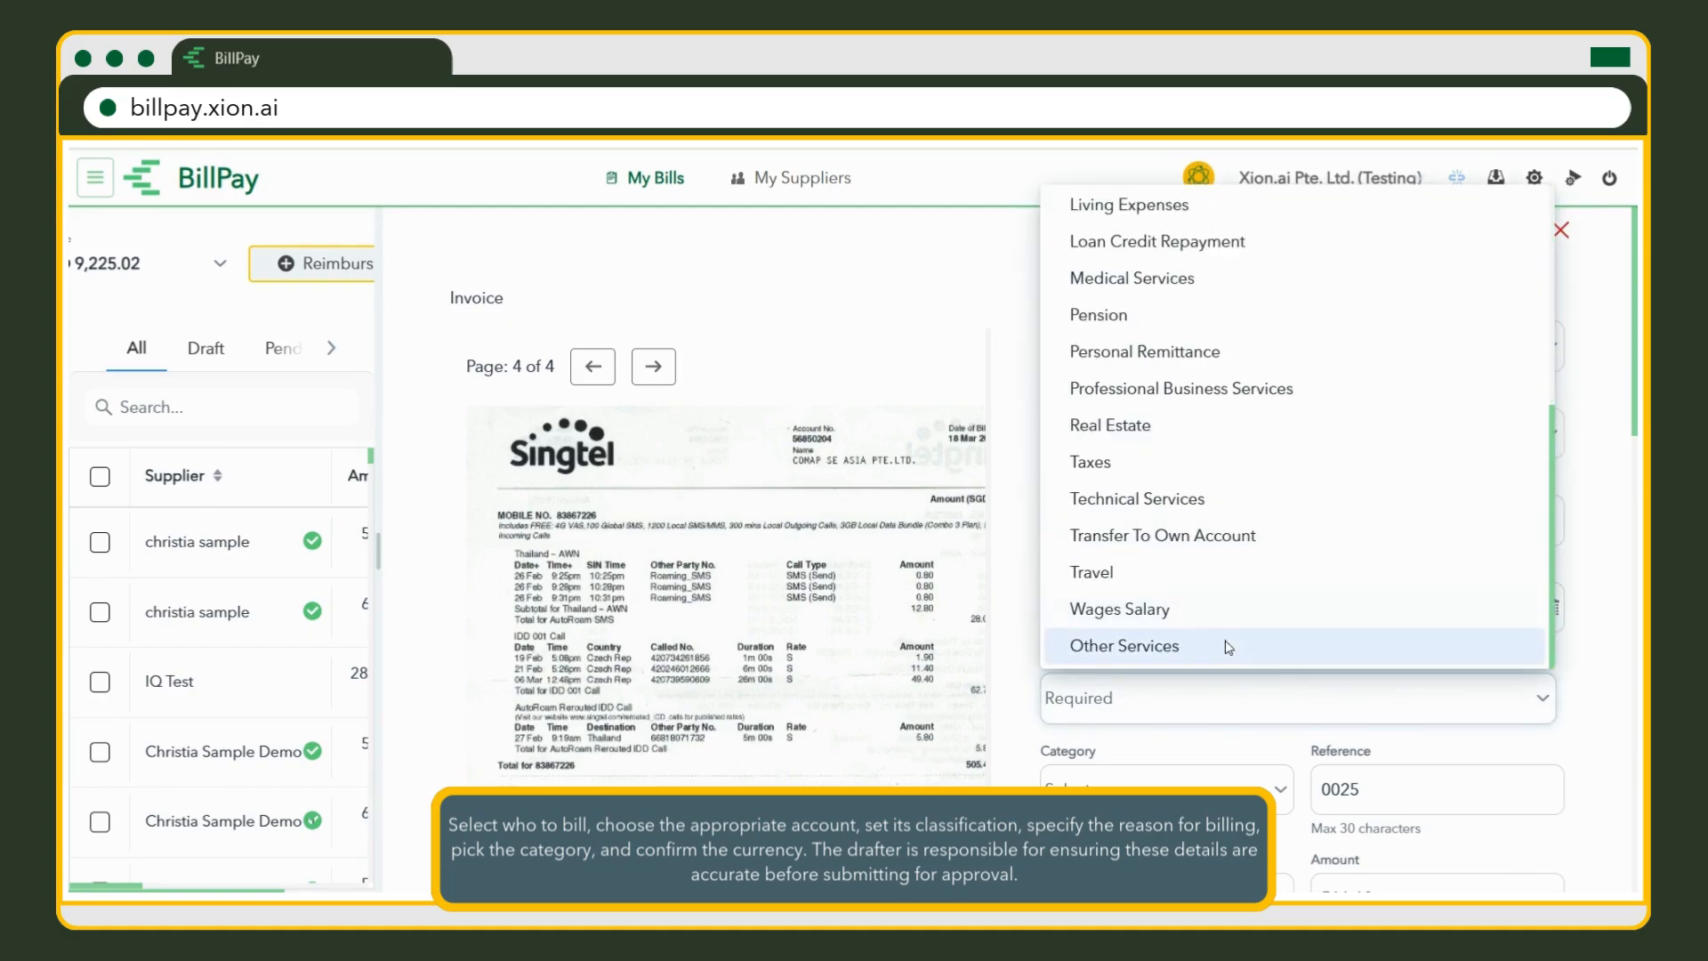
{"action": "left_click", "coordinate": [1228, 643]}
Set category general and currency USD, then save the bill as a draft.
{"action": "scroll", "coordinate": [1229, 675], "scroll_direction": "down", "scroll_amount": 3}
{"action": "left_click", "coordinate": [1277, 584]}
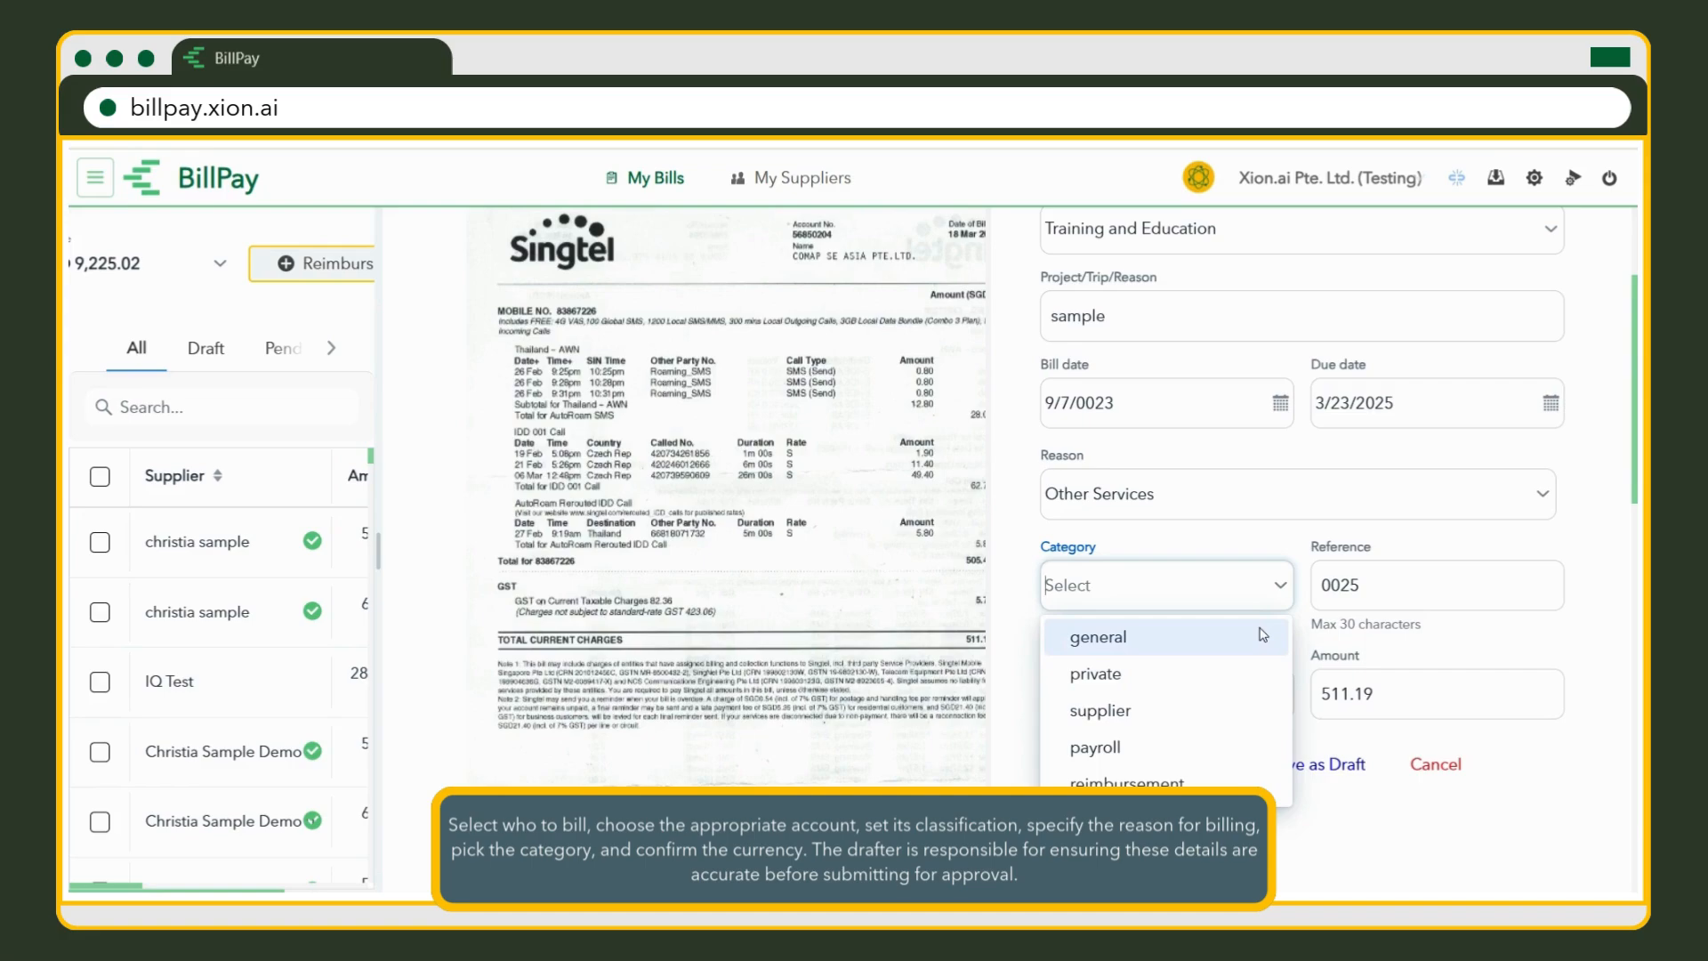
{"action": "left_click", "coordinate": [1261, 634]}
{"action": "left_click", "coordinate": [1258, 696]}
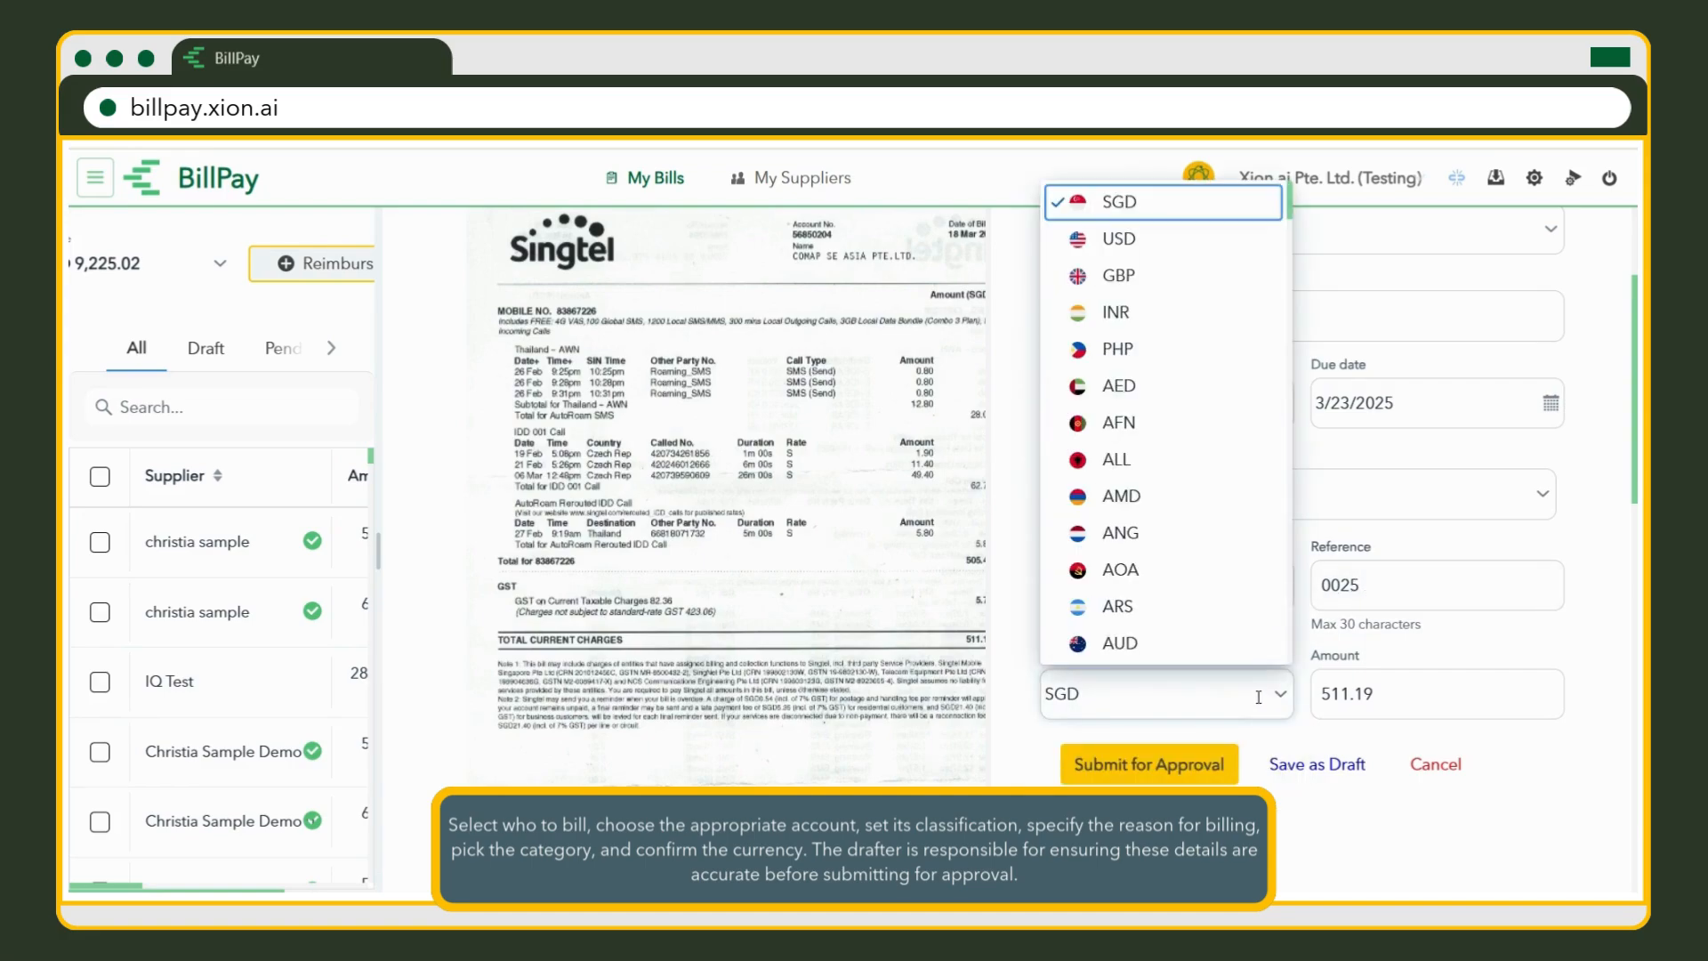
{"action": "left_click", "coordinate": [1156, 238]}
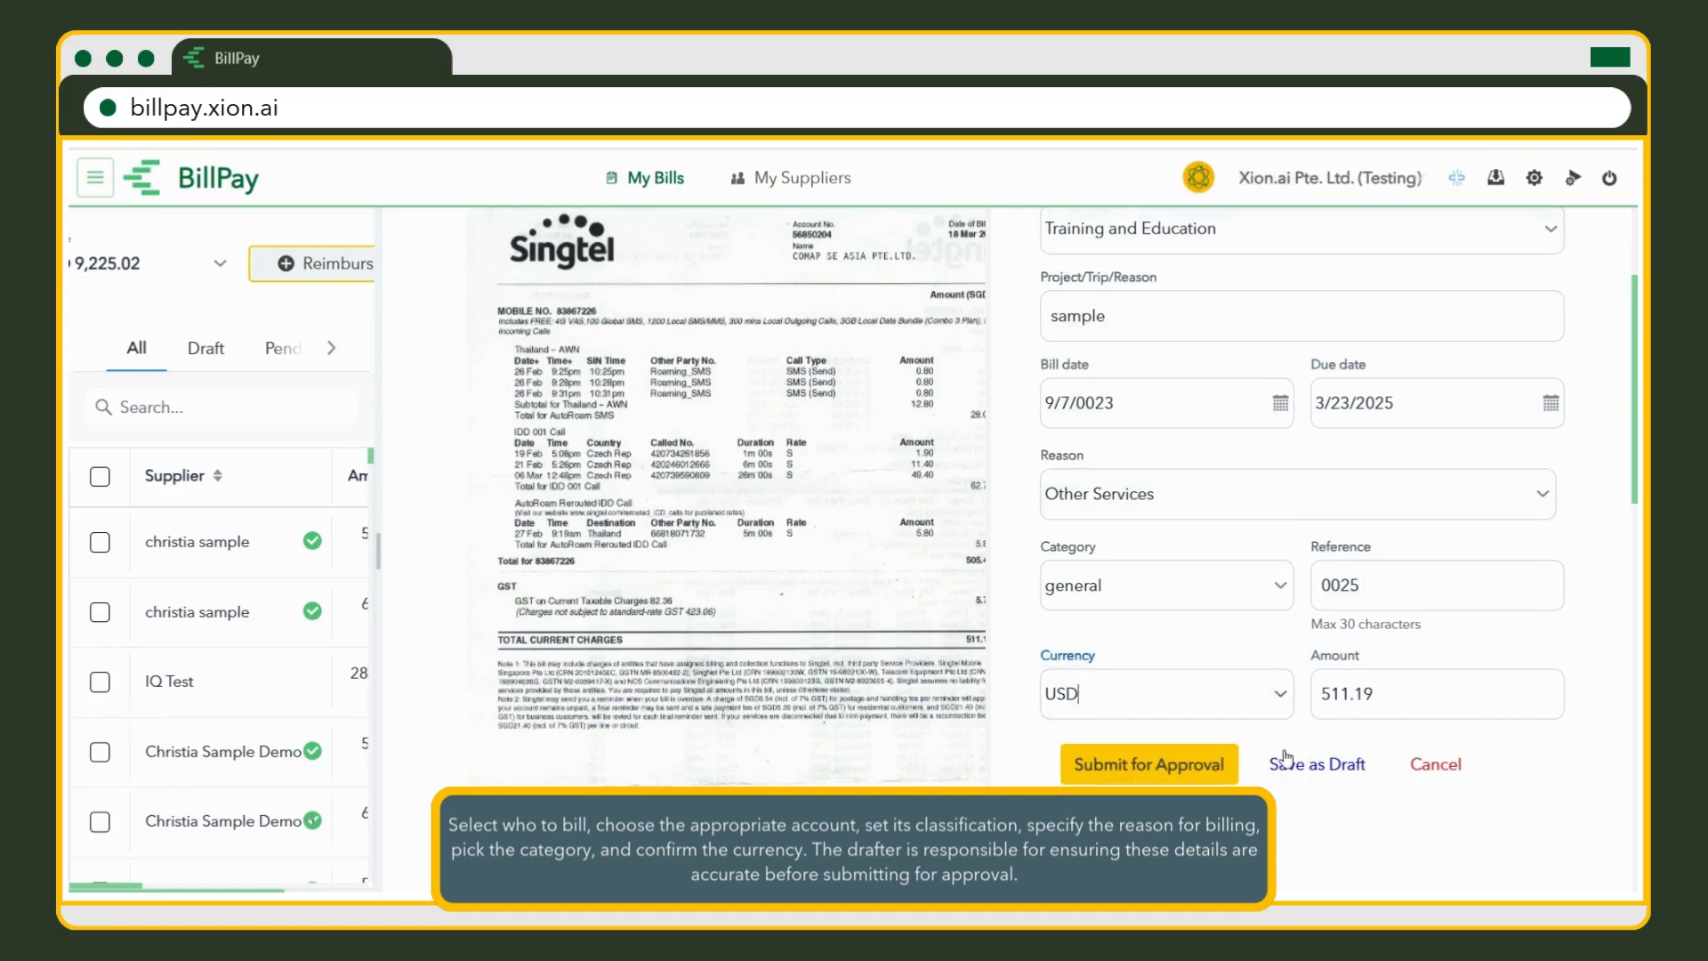
{"action": "left_click", "coordinate": [1317, 764]}
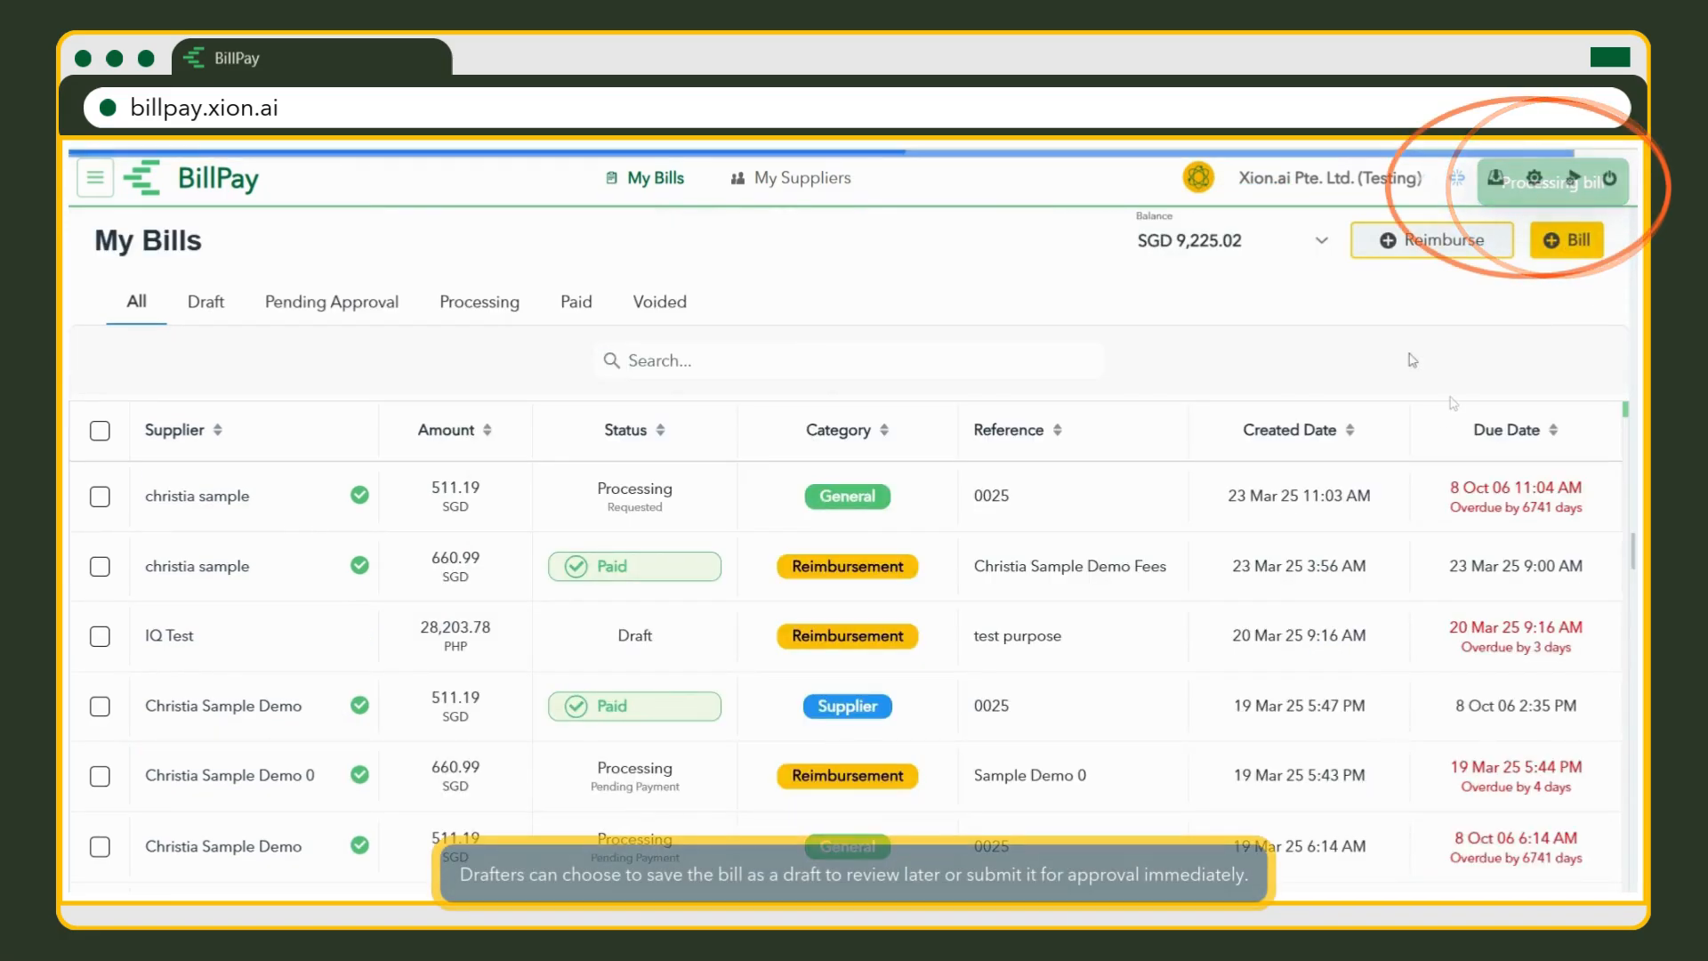
Reopen the draft Singtel bill and submit it for approval.
{"action": "mouse_move", "coordinate": [1250, 519]}
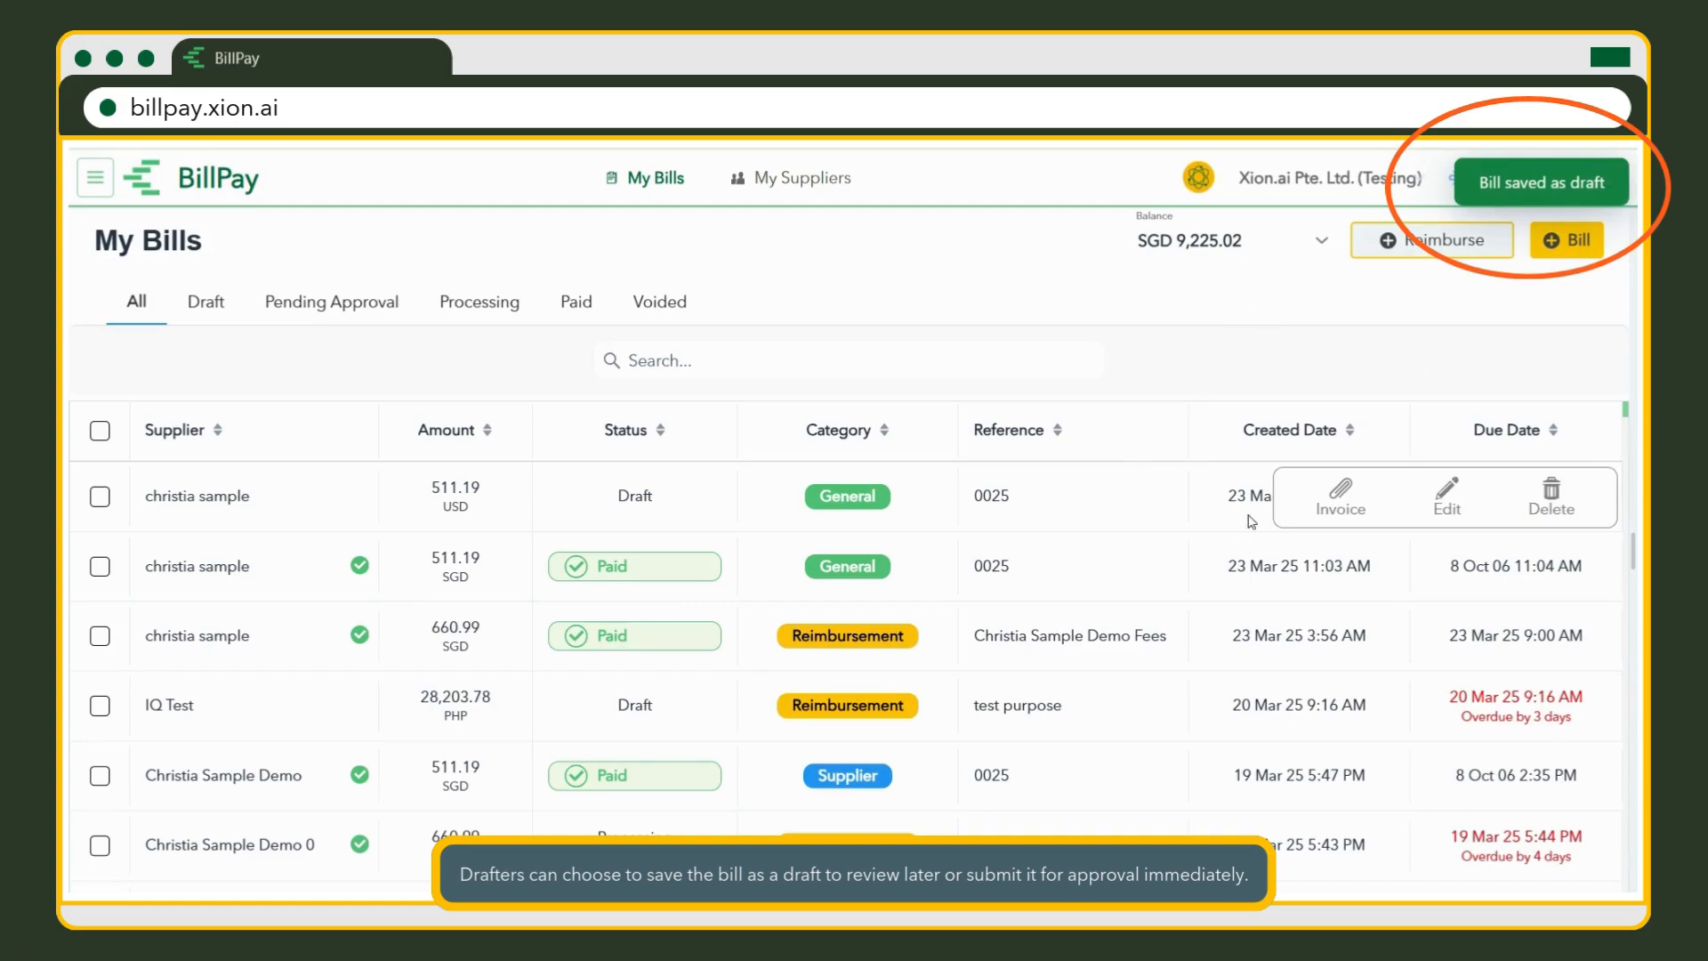
{"action": "left_click", "coordinate": [1450, 503]}
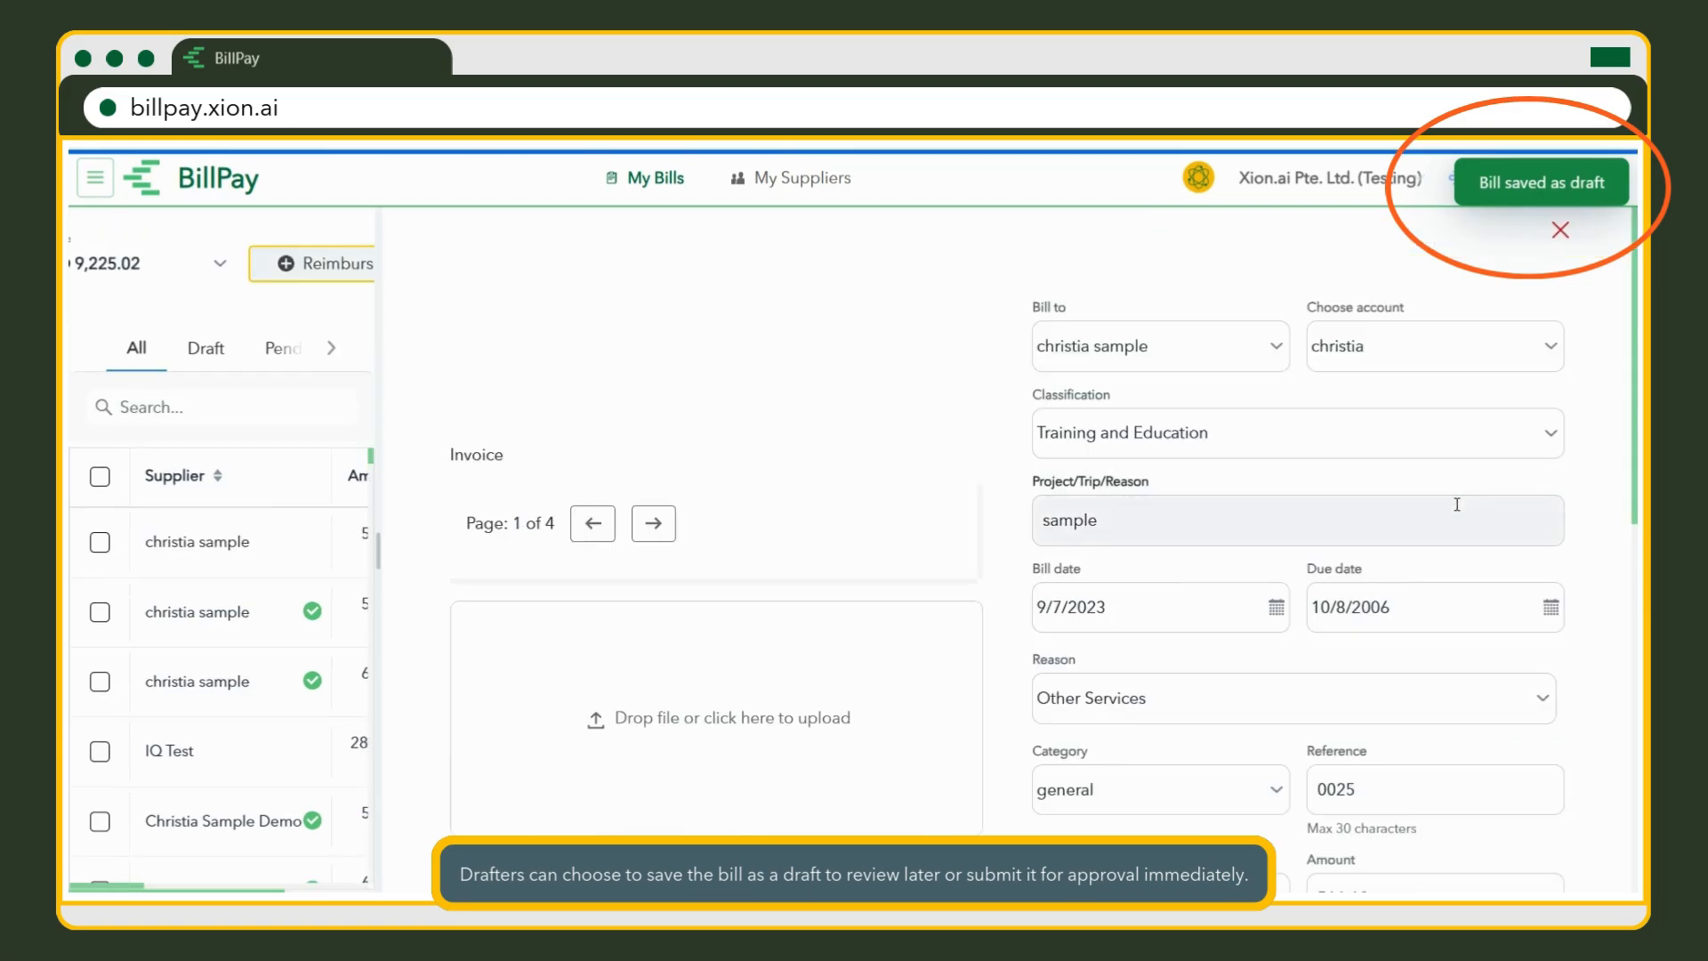
{"action": "scroll", "coordinate": [1441, 534], "scroll_direction": "down", "scroll_amount": 5}
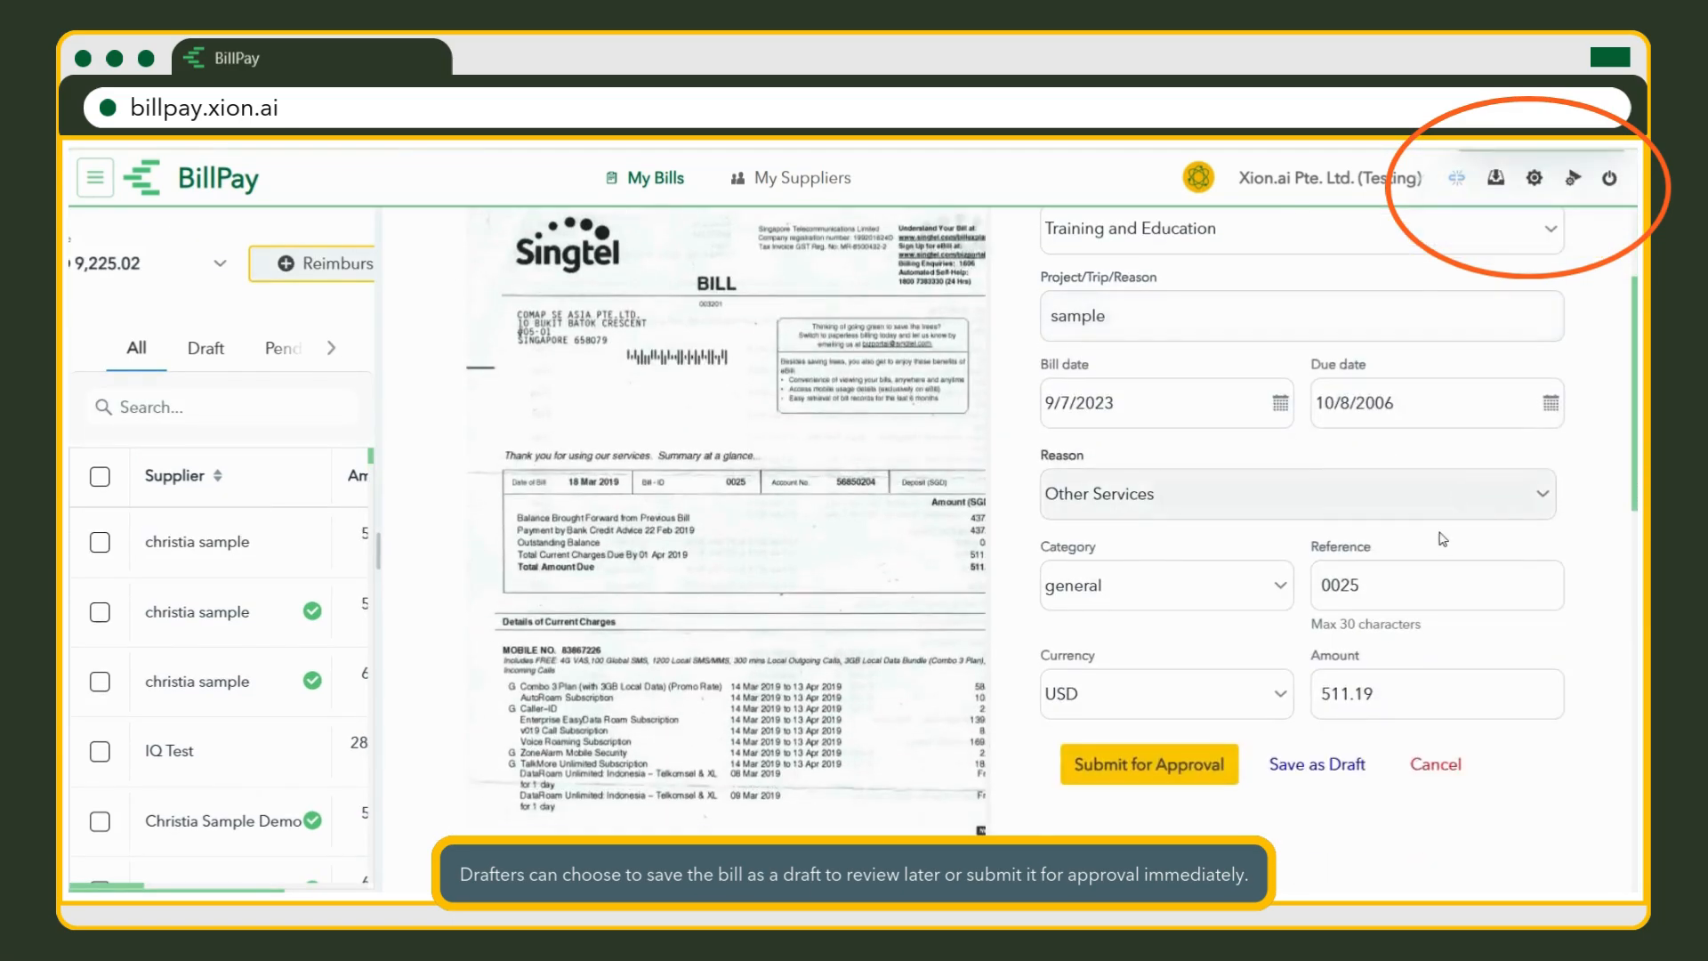
{"action": "scroll", "coordinate": [1418, 579], "scroll_direction": "down", "scroll_amount": 3}
{"action": "scroll", "coordinate": [1334, 574], "scroll_direction": "up", "scroll_amount": 3}
{"action": "left_click", "coordinate": [1228, 573]}
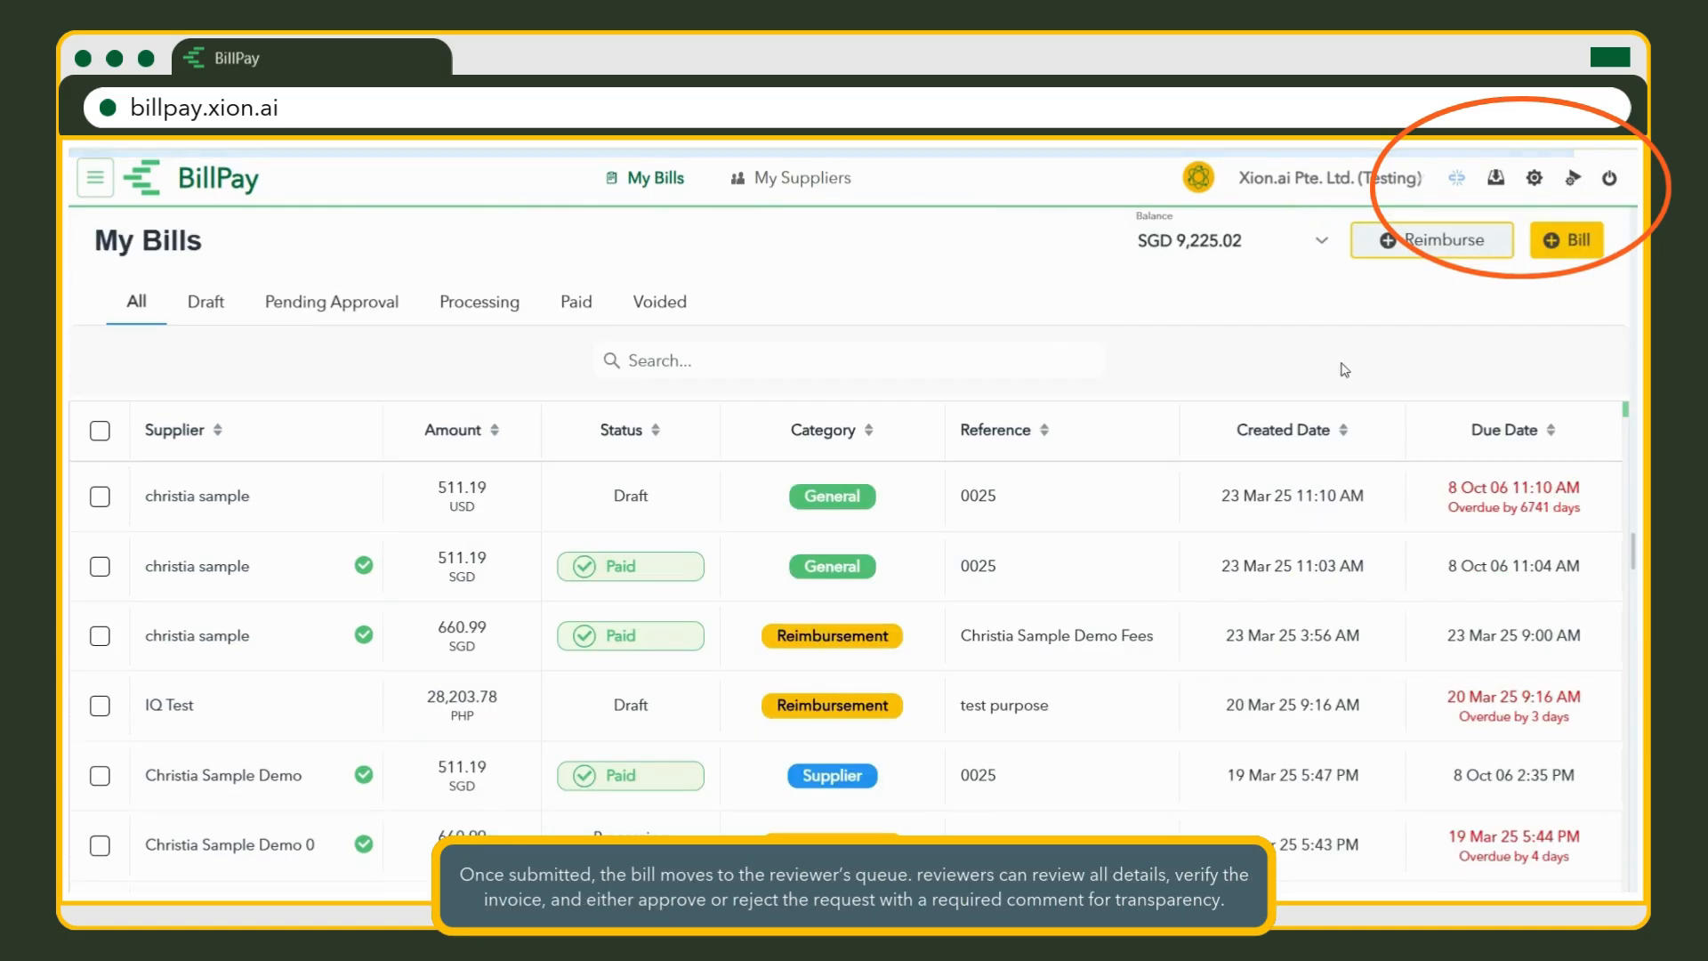
Open the pending bill and post the comments 'approve' and 'done'.
{"action": "mouse_move", "coordinate": [1318, 514]}
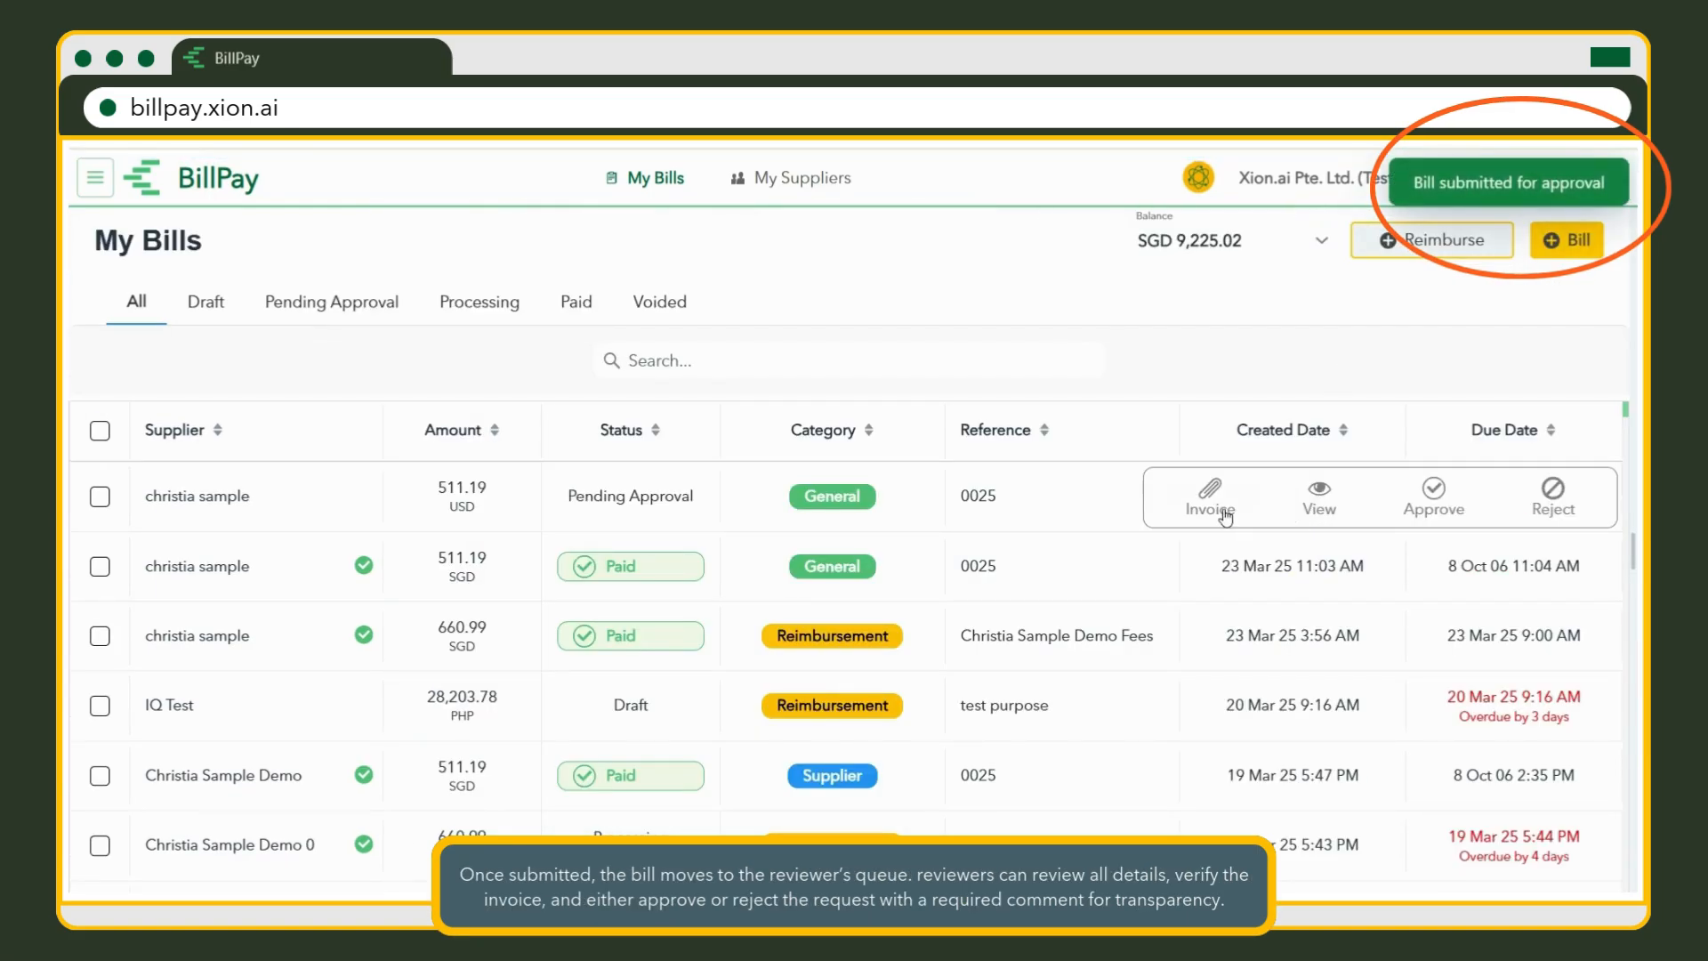
{"action": "left_click", "coordinate": [1318, 494]}
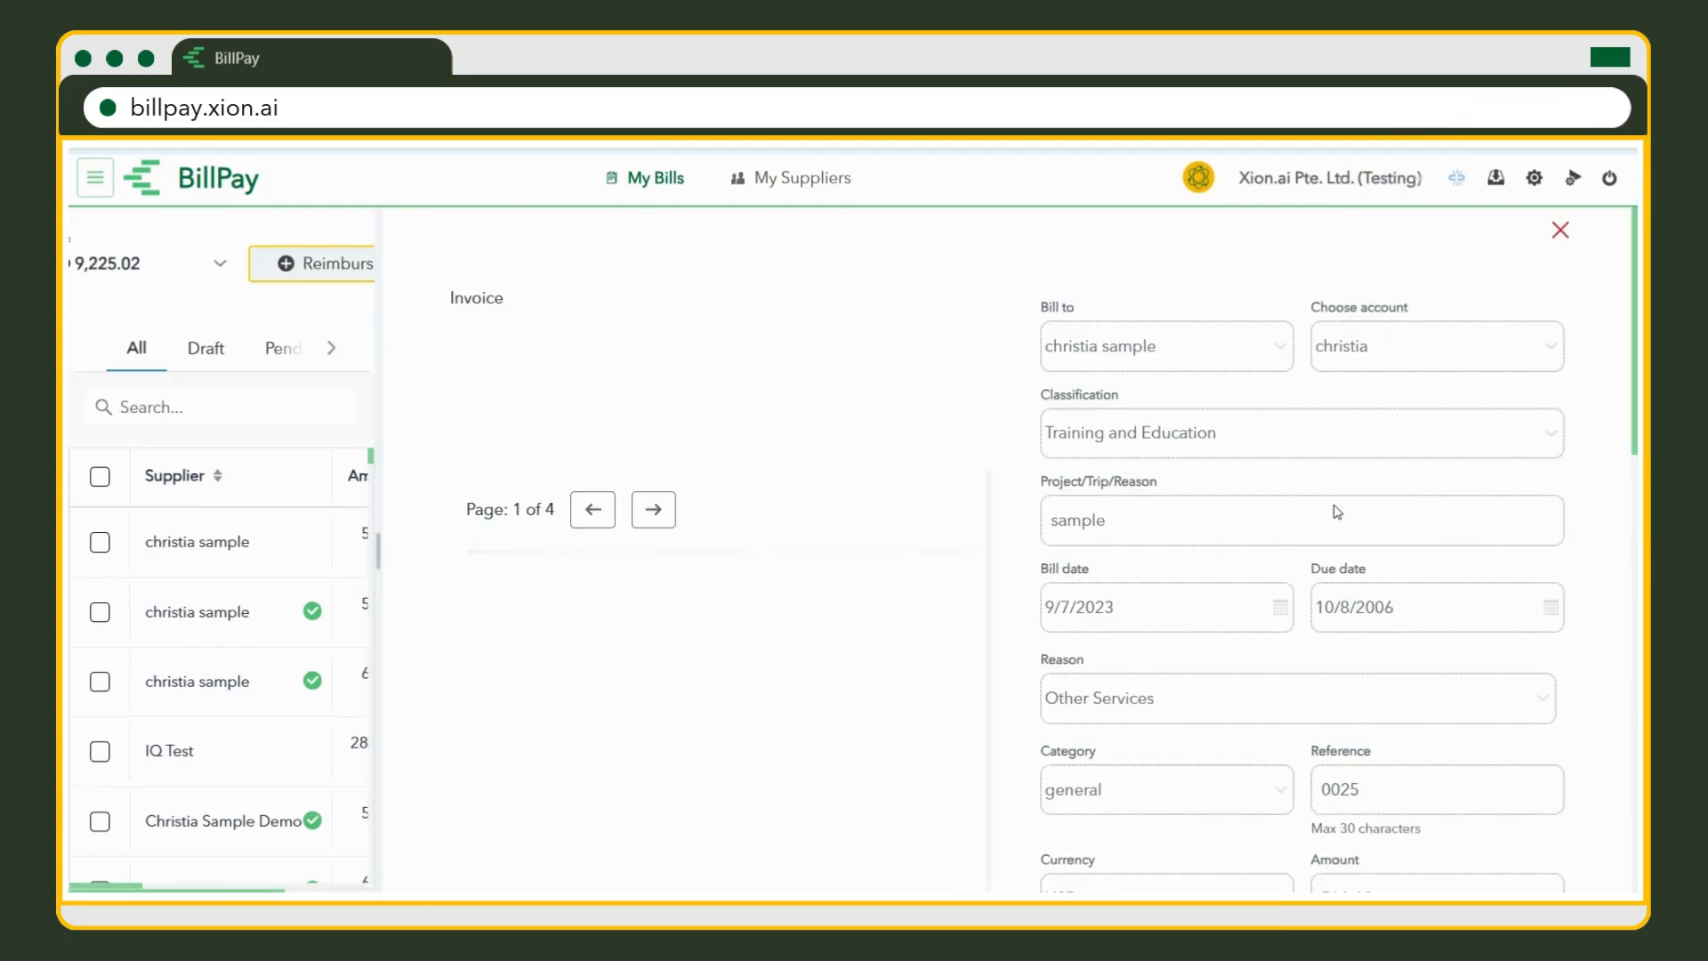
{"action": "scroll", "coordinate": [1337, 512], "scroll_direction": "down", "scroll_amount": 5}
{"action": "left_click", "coordinate": [1281, 519]}
{"action": "type", "text": "approve"}
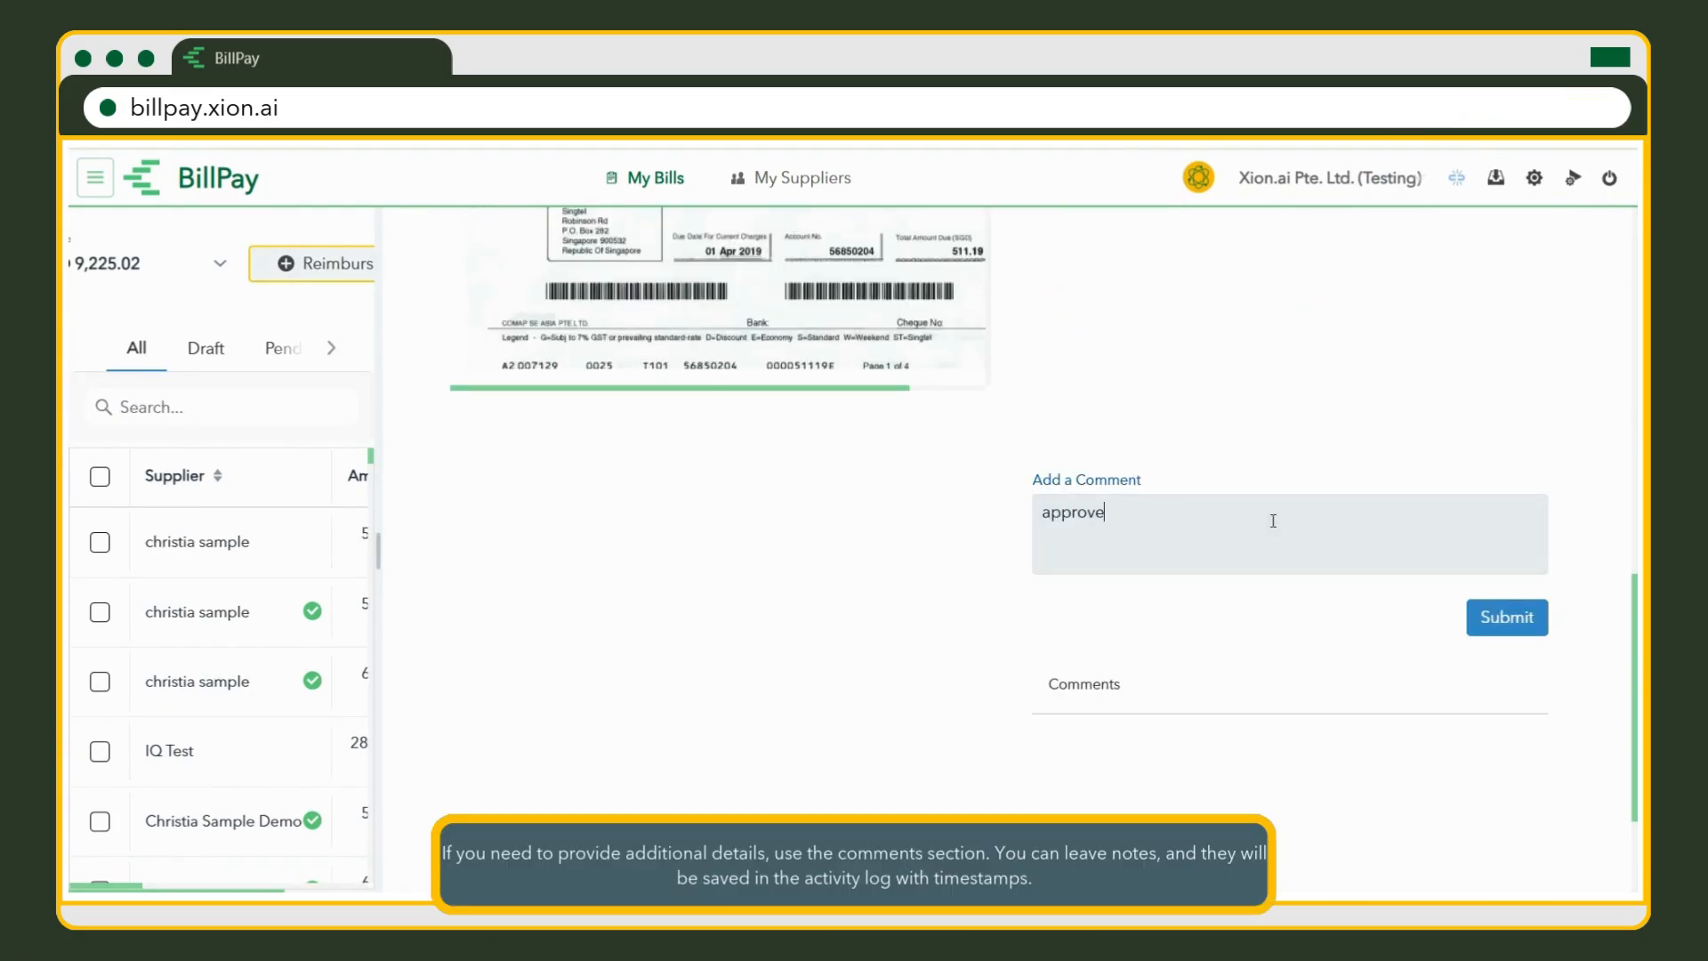
{"action": "left_click", "coordinate": [1536, 629]}
{"action": "left_click", "coordinate": [1193, 544]}
{"action": "type", "text": "done"}
{"action": "left_click", "coordinate": [1541, 637]}
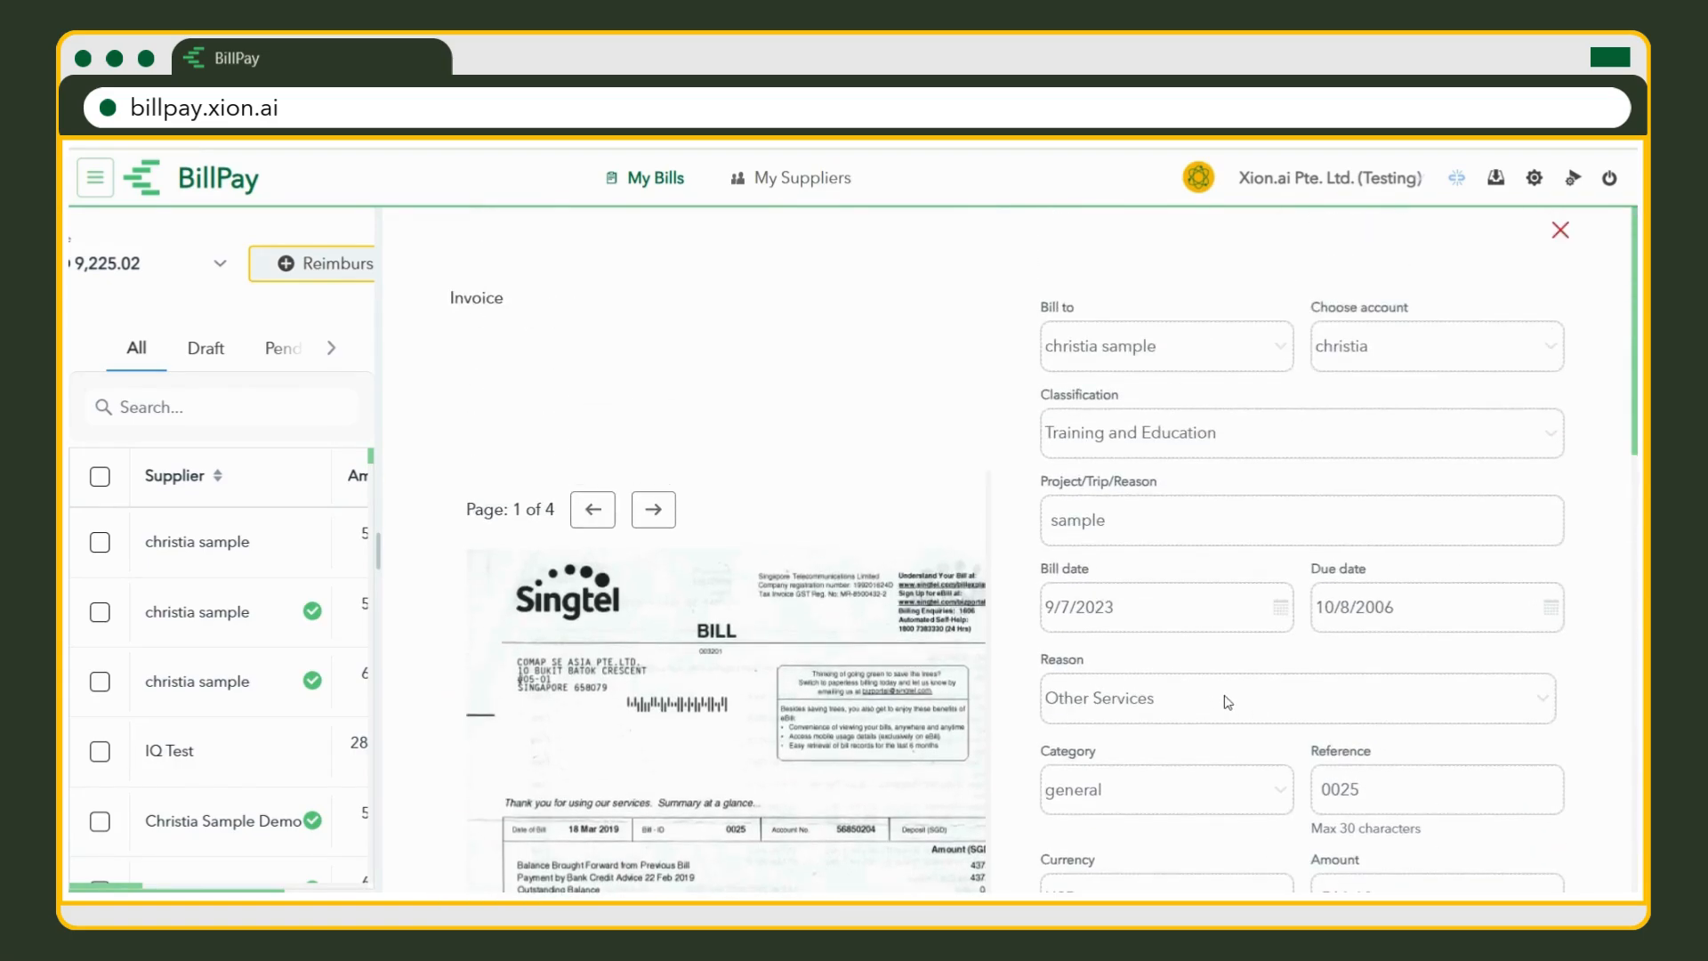
Approve the bill with the reason 'confirm'.
{"action": "scroll", "coordinate": [1201, 725], "scroll_direction": "down", "scroll_amount": 5}
{"action": "left_click", "coordinate": [1107, 560]}
{"action": "left_click", "coordinate": [1016, 533]}
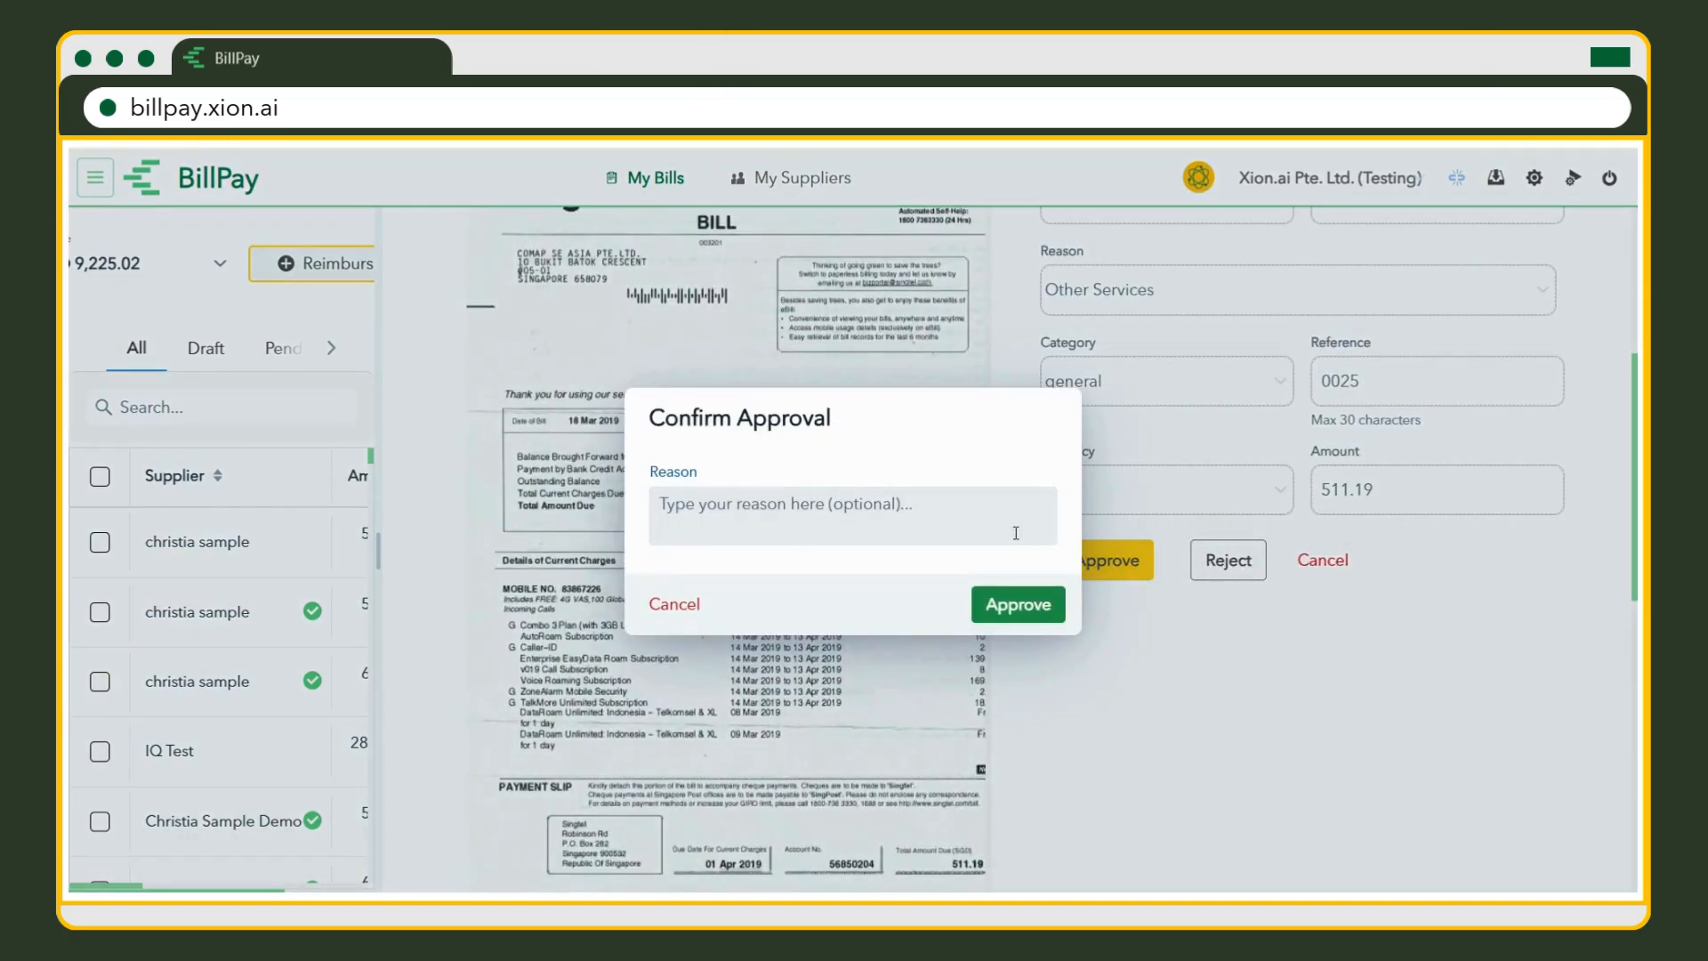
{"action": "type", "text": "confirm"}
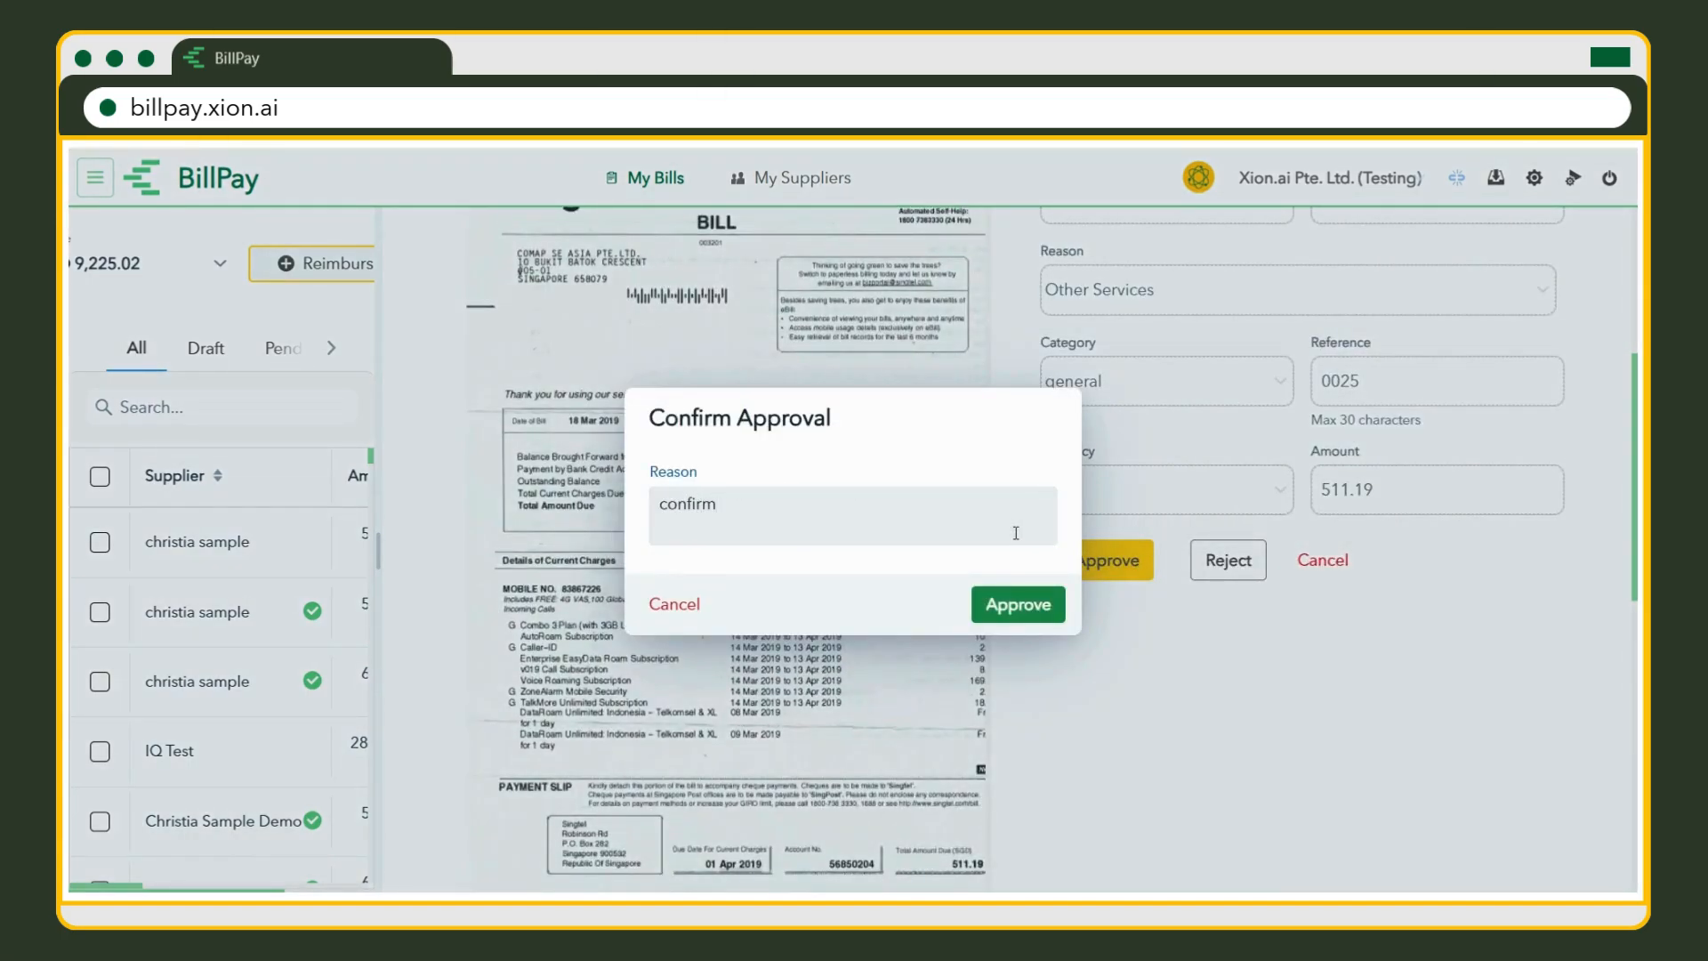
{"action": "left_click", "coordinate": [1018, 604]}
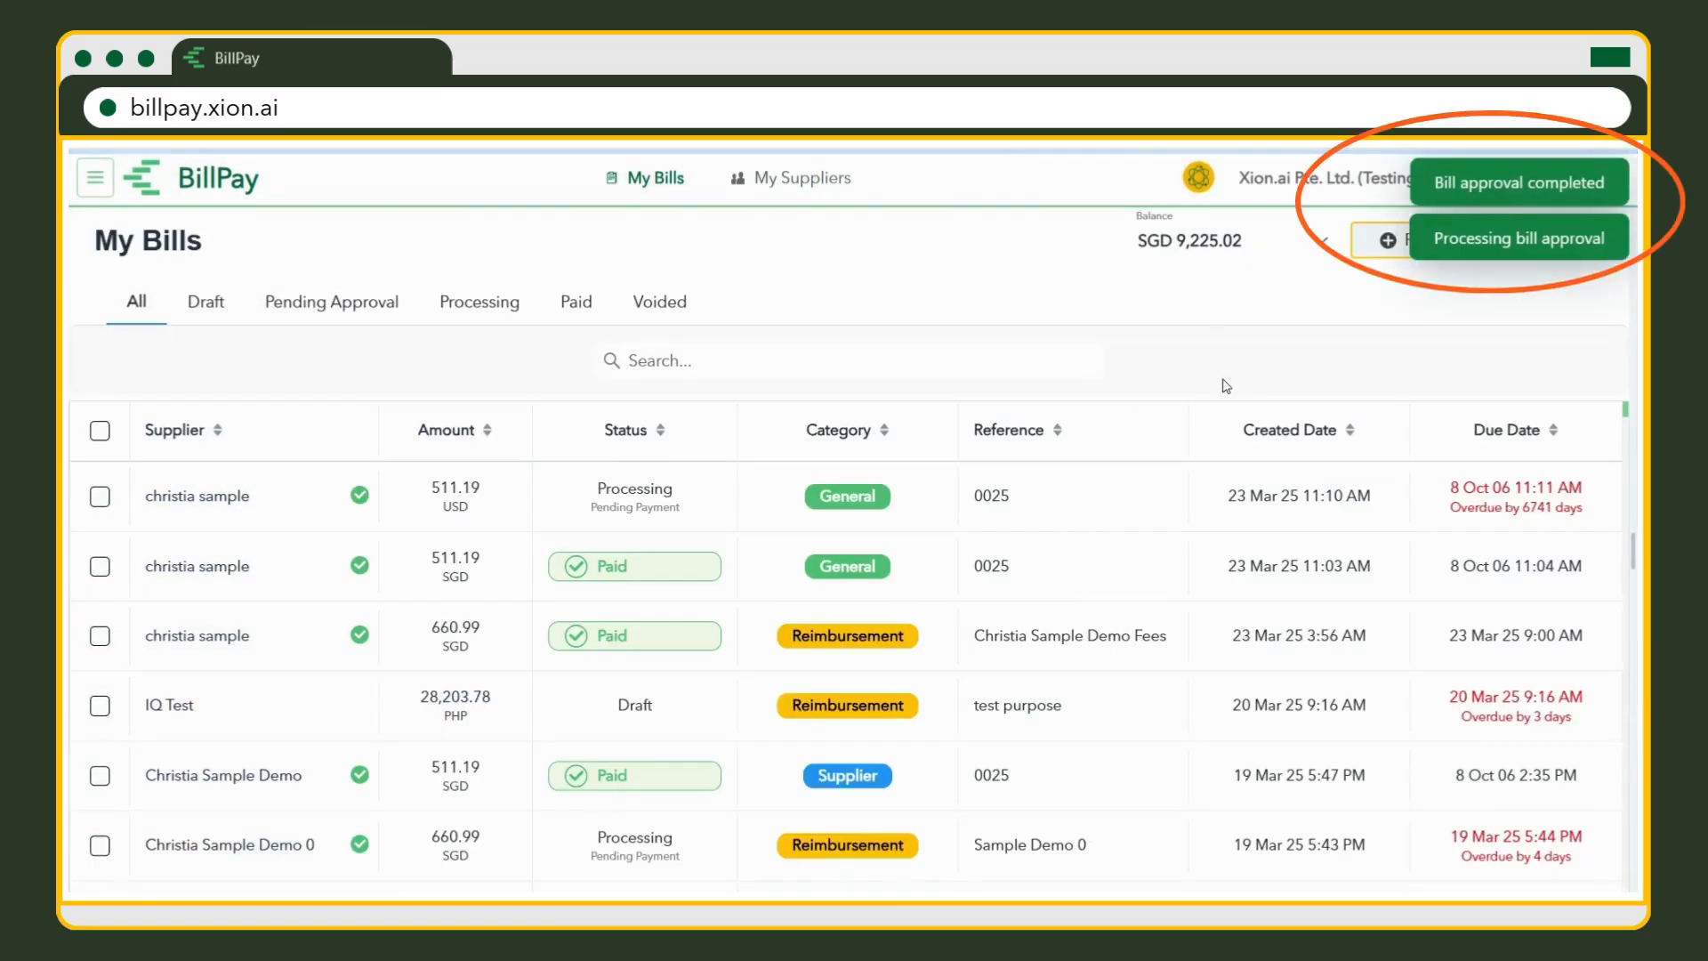
Toggle paid-offline on and off, then pay the 511.19 USD bill from the USD wallet.
{"action": "left_click", "coordinate": [1370, 518]}
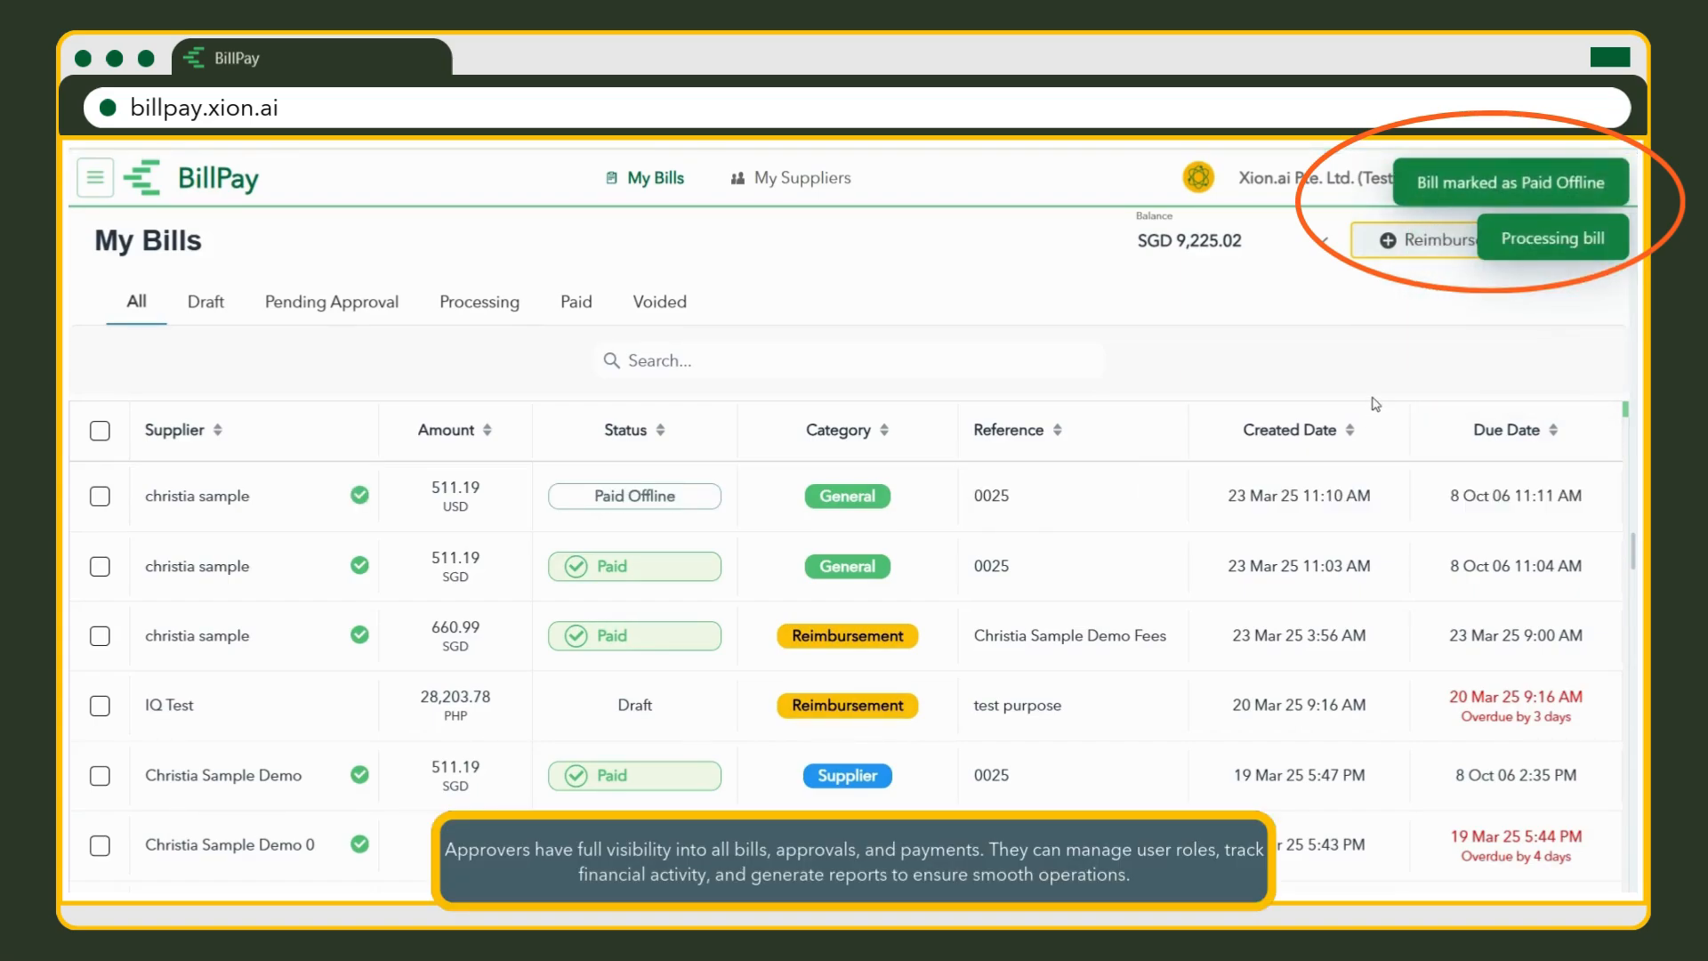
{"action": "left_click", "coordinate": [1221, 514]}
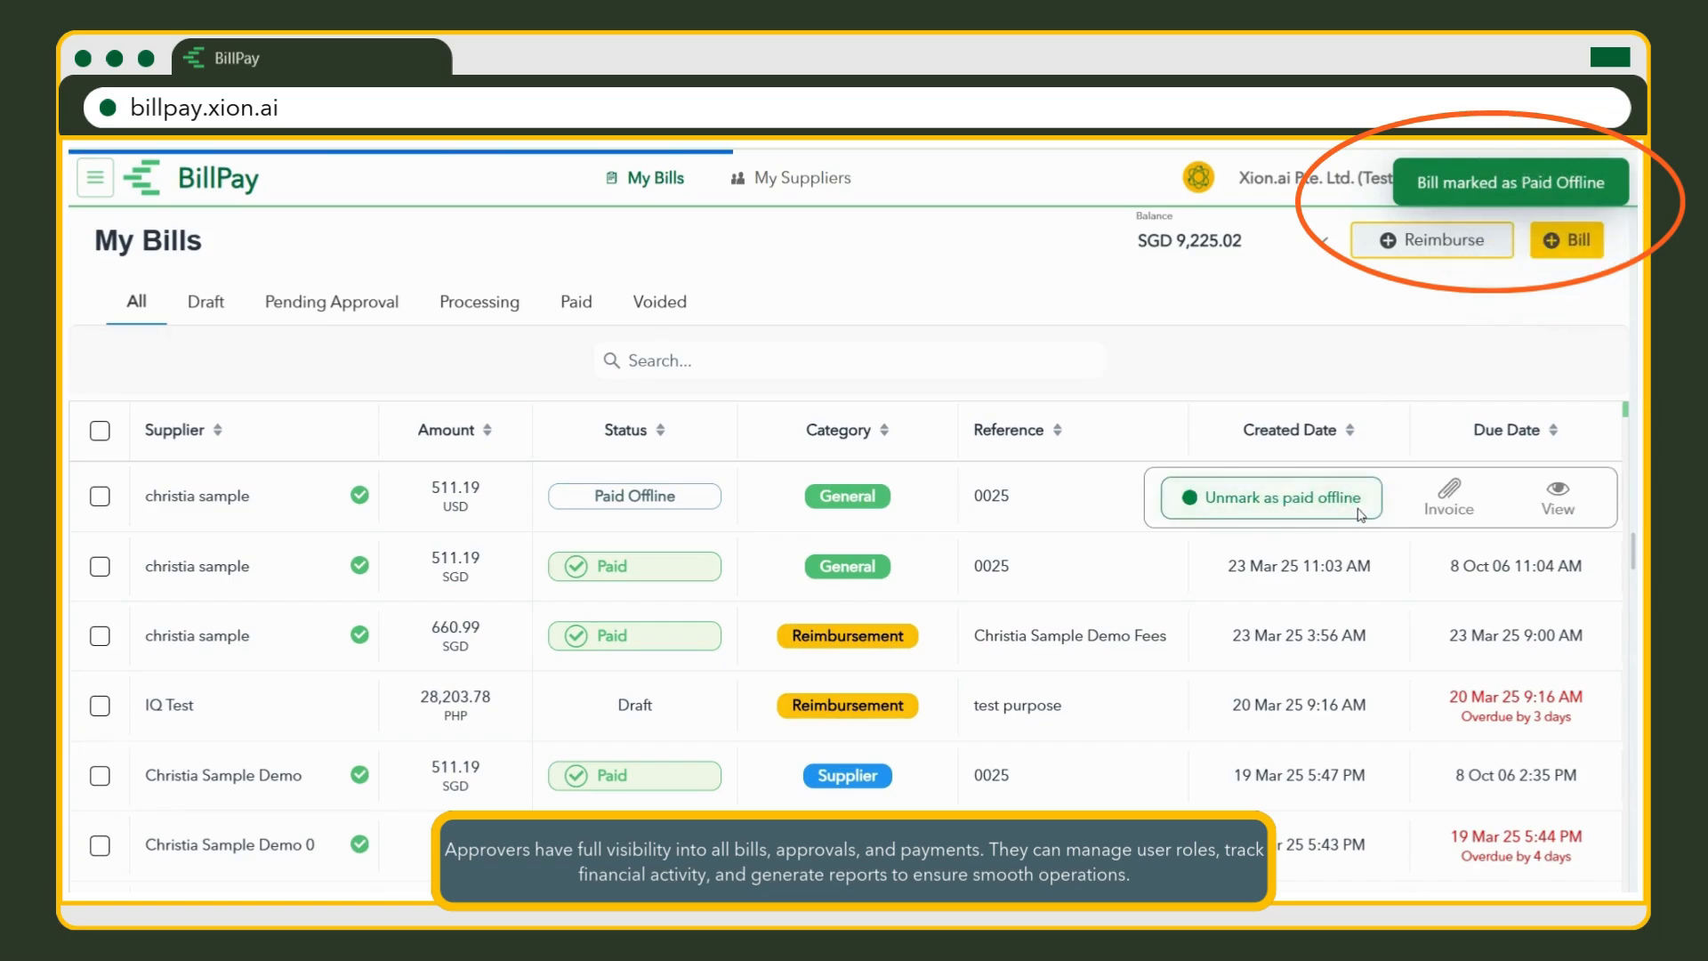
{"action": "left_click", "coordinate": [1120, 507]}
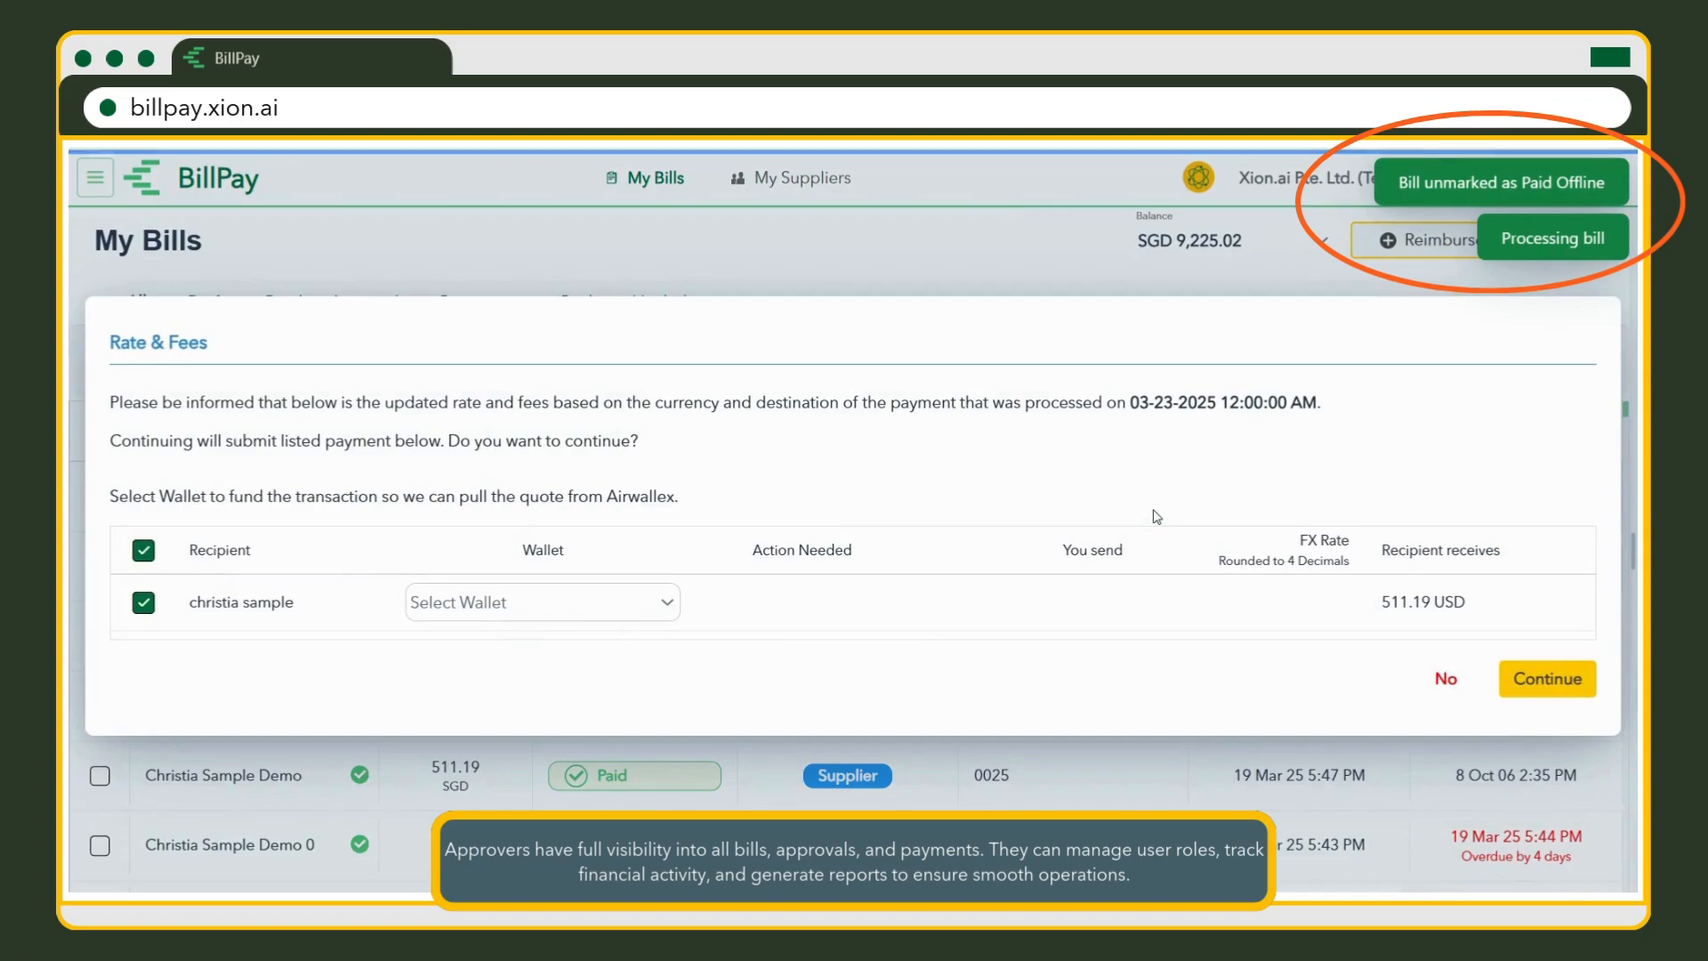
{"action": "left_click", "coordinate": [647, 614]}
{"action": "left_click", "coordinate": [627, 684]}
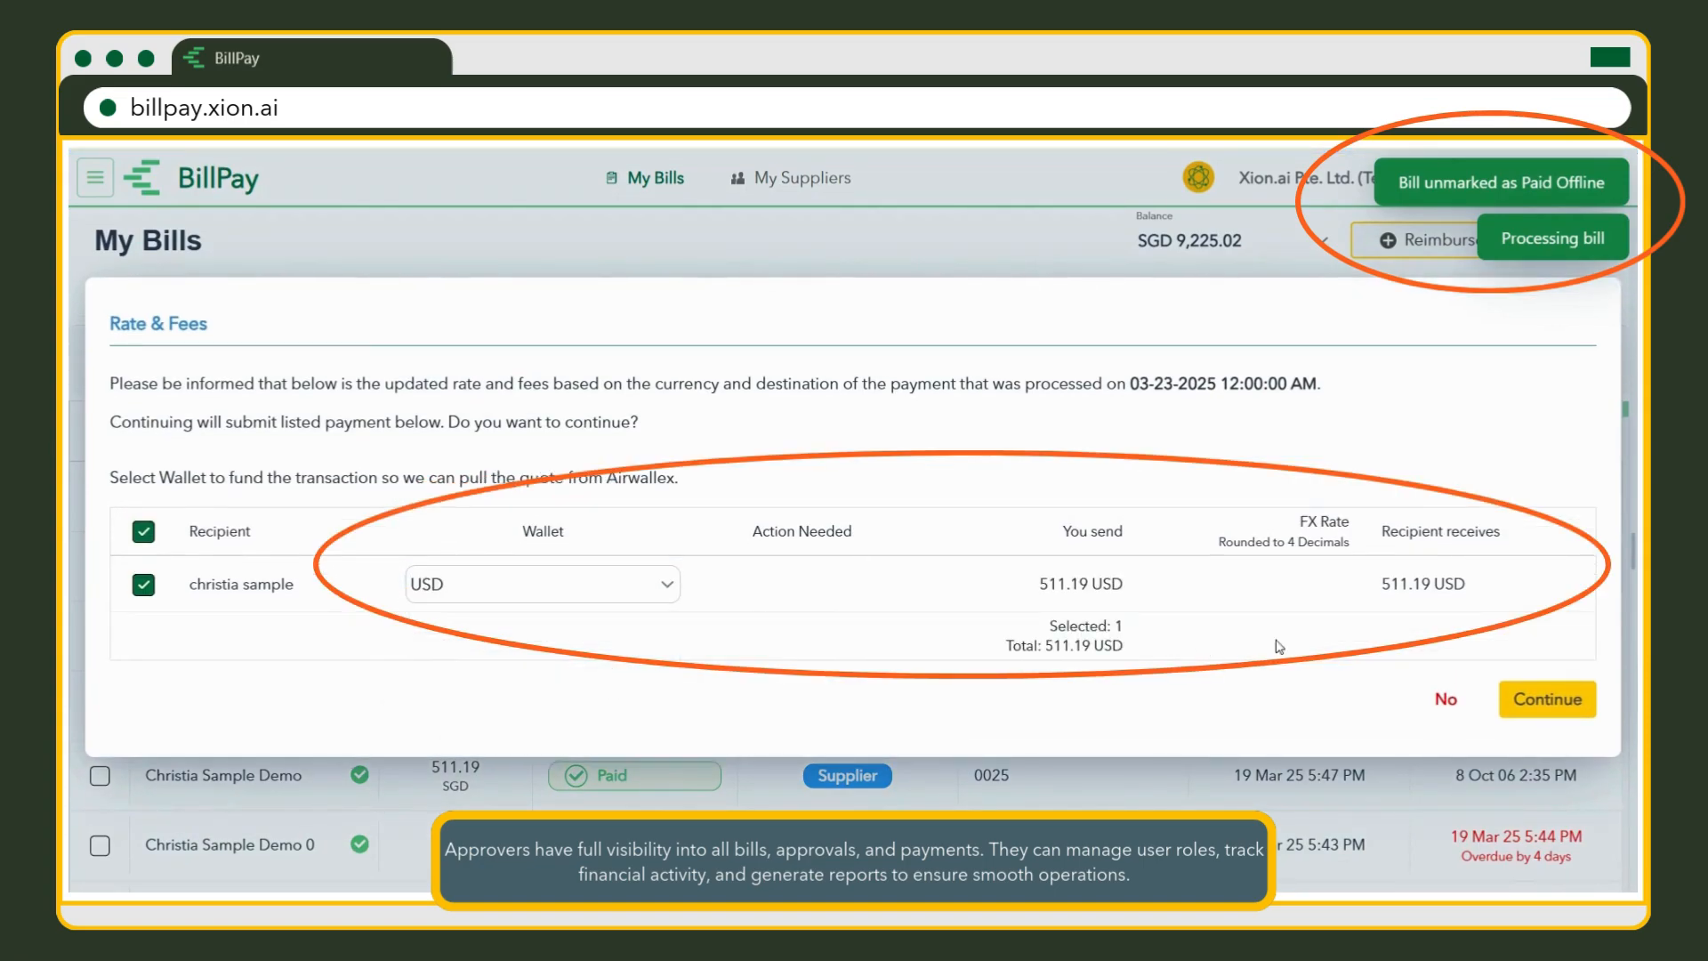
{"action": "left_click", "coordinate": [1589, 712]}
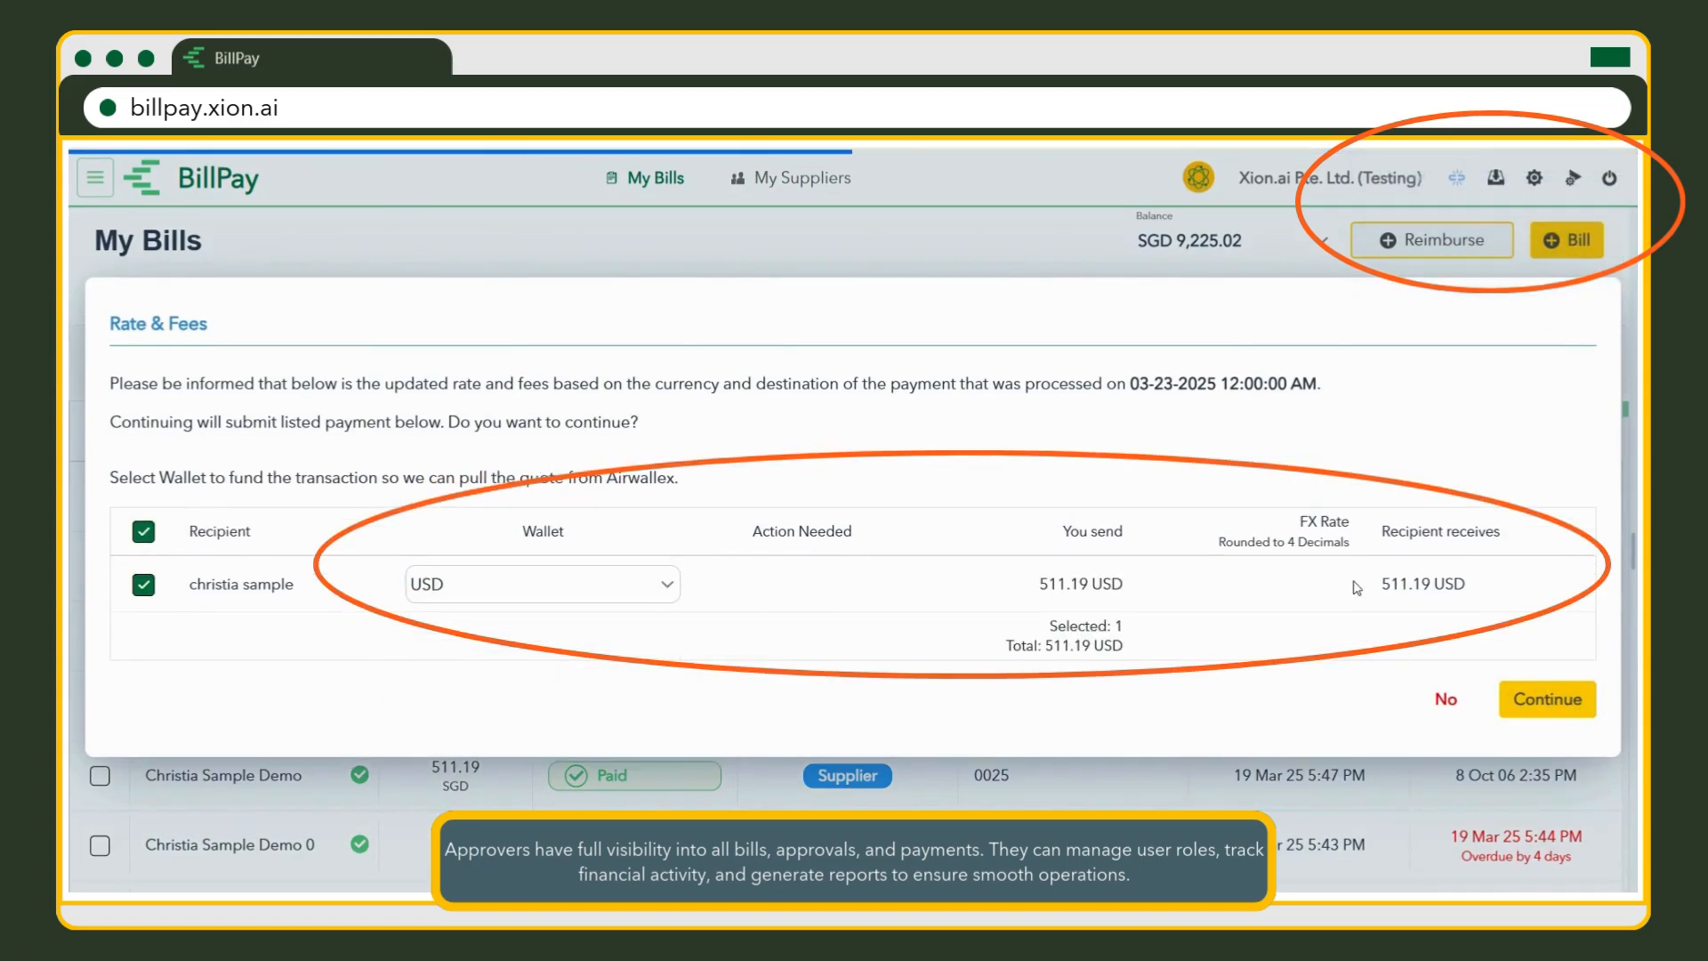